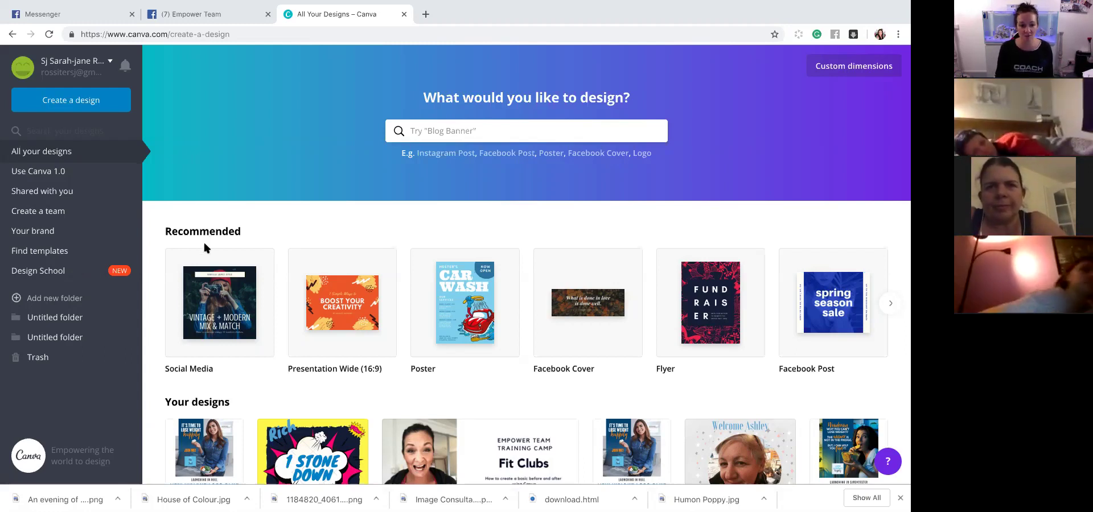
- Open Design School from the Canva home page and look through the beginner how-to videos on using Canva
{"action": "scroll", "coordinate": [341, 203], "scroll_direction": "down", "scroll_amount": 1}
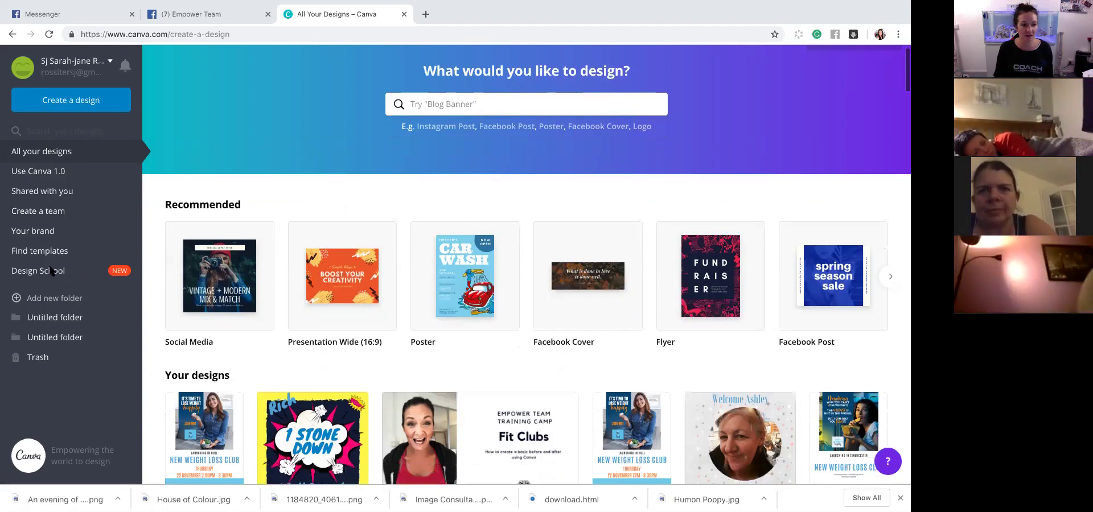
{"action": "left_click", "coordinate": [124, 268]}
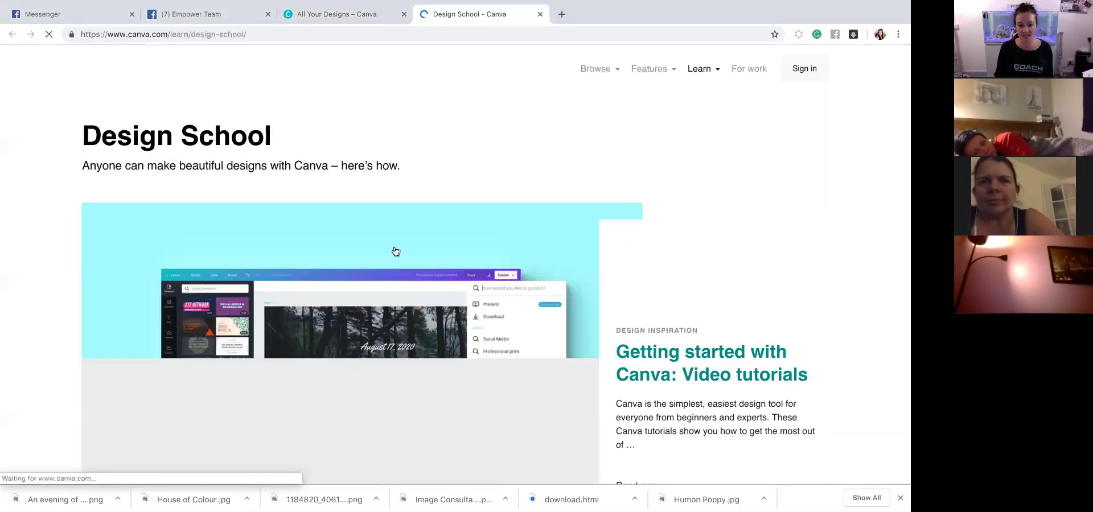
{"action": "scroll", "coordinate": [393, 249], "scroll_direction": "down", "scroll_amount": 2}
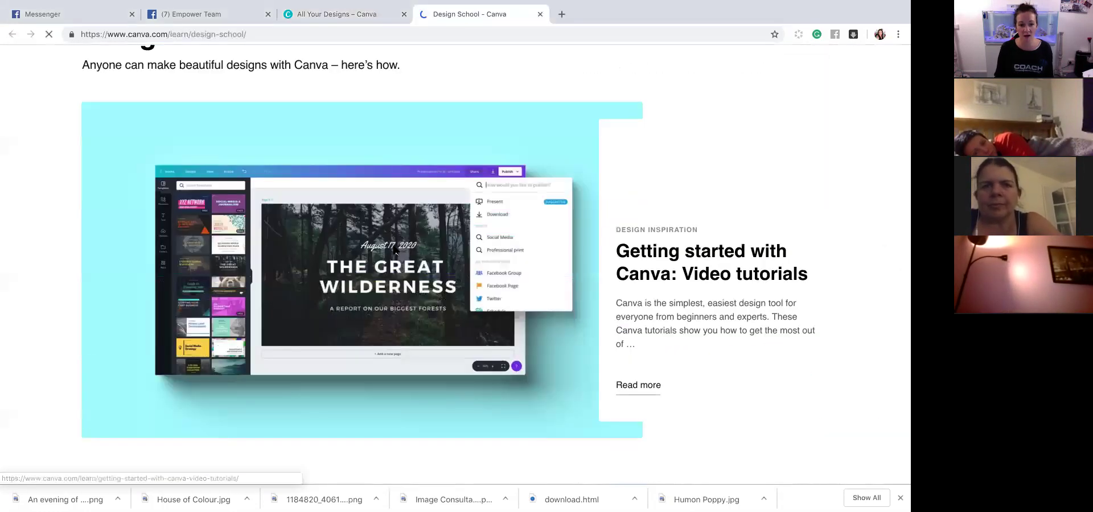
{"action": "scroll", "coordinate": [452, 264], "scroll_direction": "down", "scroll_amount": 6}
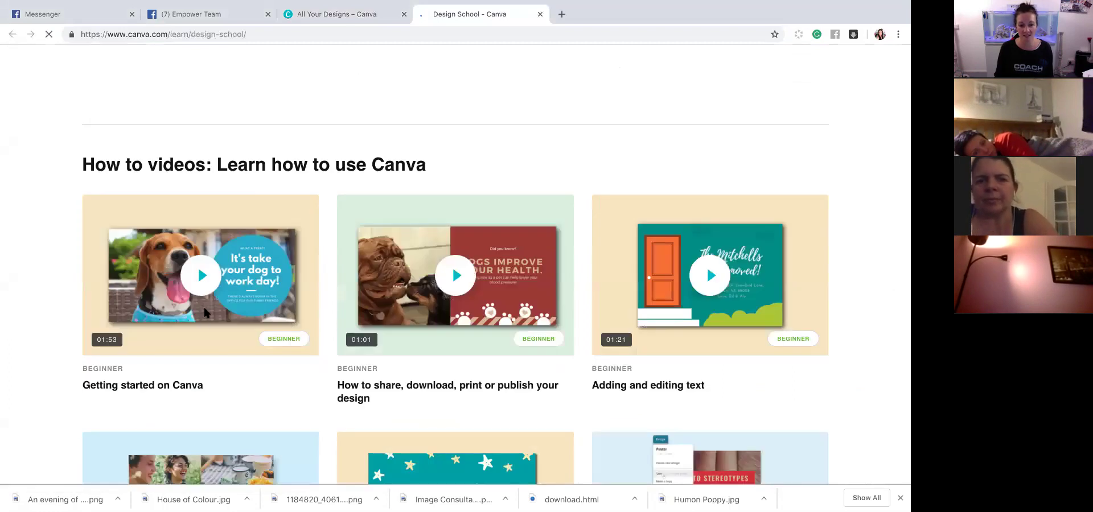
{"action": "scroll", "coordinate": [452, 264], "scroll_direction": "down", "scroll_amount": 1}
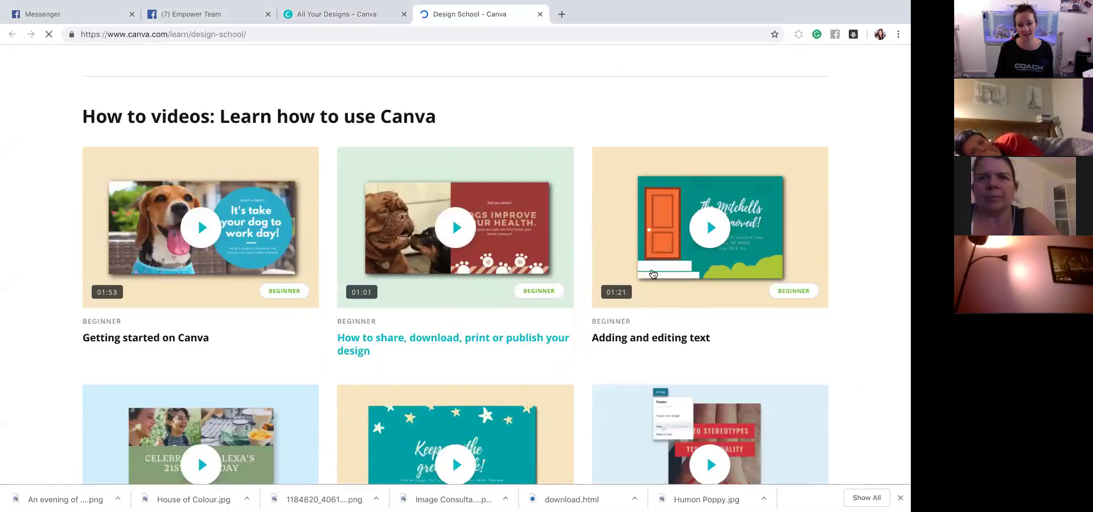
{"action": "scroll", "coordinate": [265, 374], "scroll_direction": "down", "scroll_amount": 2}
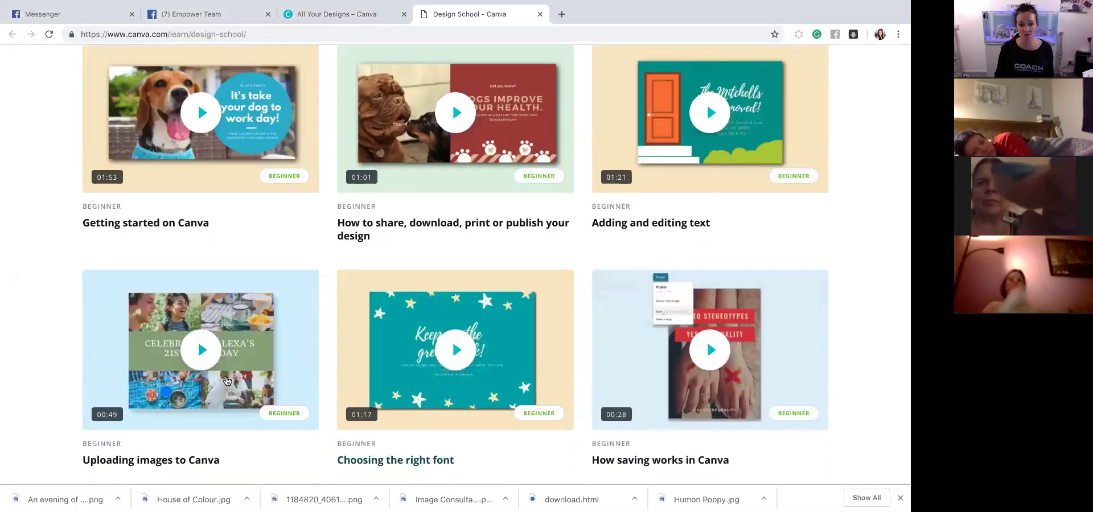
{"action": "scroll", "coordinate": [598, 373], "scroll_direction": "down", "scroll_amount": 1}
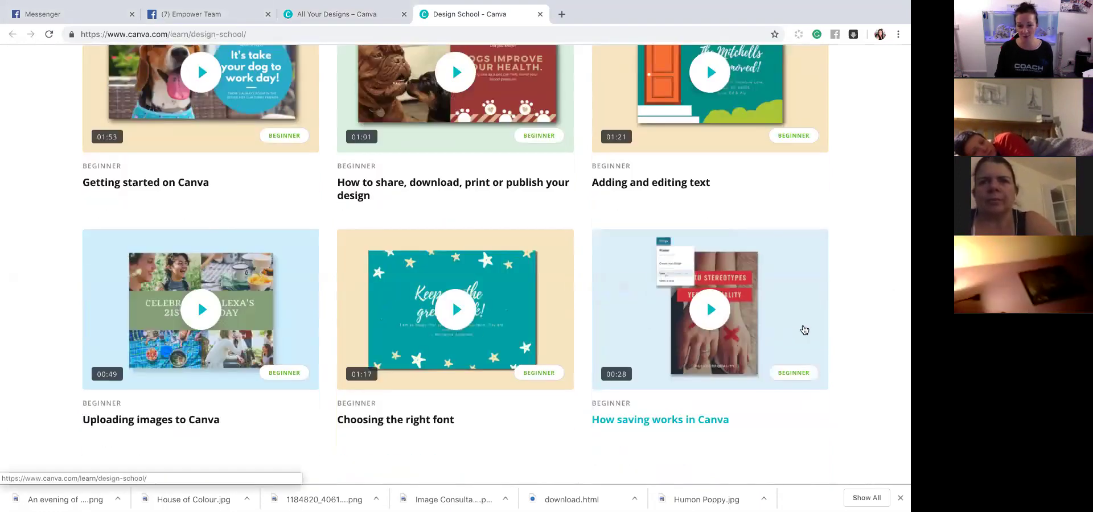
{"action": "scroll", "coordinate": [772, 342], "scroll_direction": "down", "scroll_amount": 2}
{"action": "scroll", "coordinate": [773, 342], "scroll_direction": "down", "scroll_amount": 2}
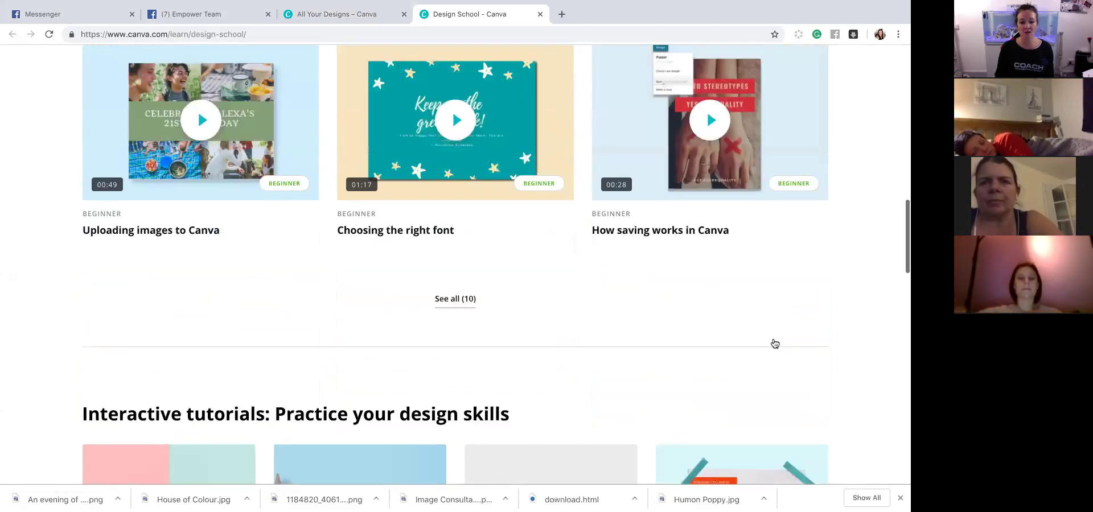
- Look through the interactive tutorials for practising design skills, then return to the beginning of the Design School page
{"action": "scroll", "coordinate": [772, 341], "scroll_direction": "down", "scroll_amount": 4}
{"action": "scroll", "coordinate": [303, 197], "scroll_direction": "down", "scroll_amount": 4}
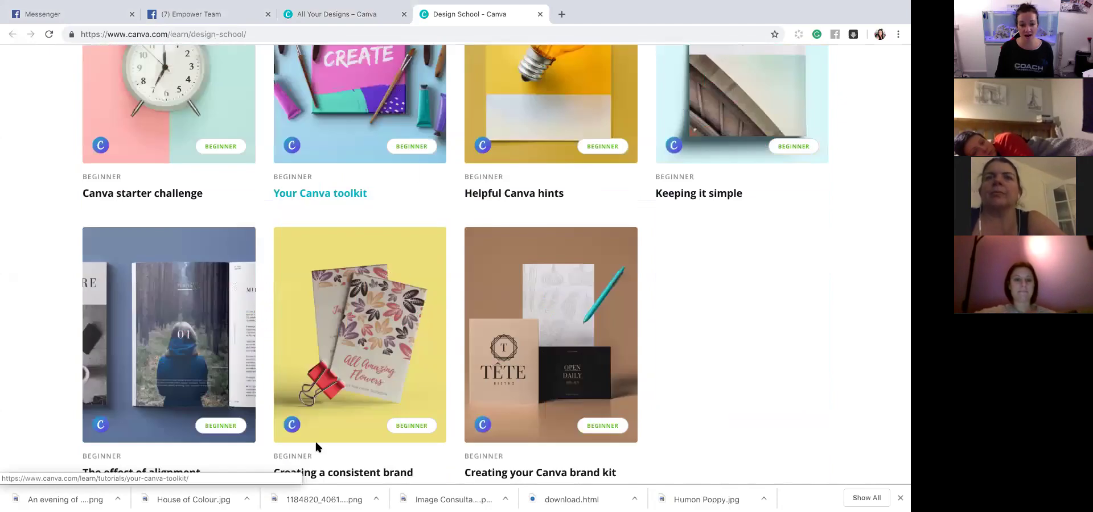
{"action": "scroll", "coordinate": [333, 406], "scroll_direction": "down", "scroll_amount": 1}
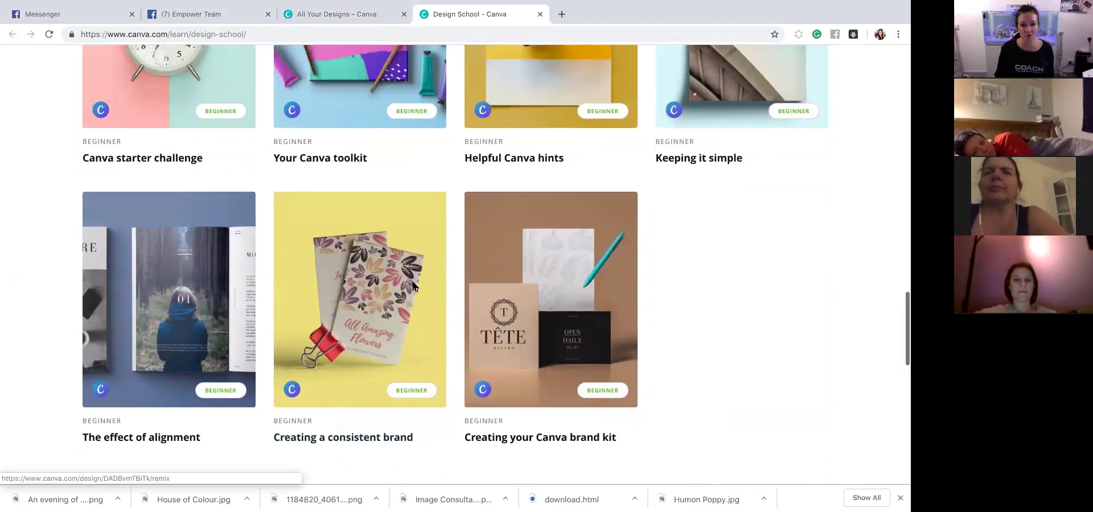
{"action": "scroll", "coordinate": [368, 175], "scroll_direction": "down", "scroll_amount": 2}
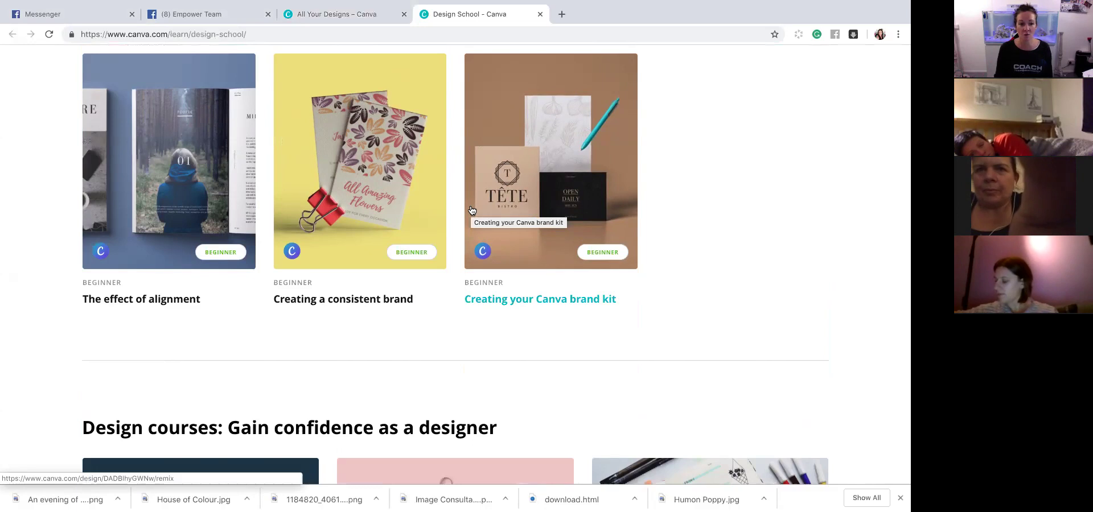
{"action": "scroll", "coordinate": [472, 211], "scroll_direction": "up", "scroll_amount": 1}
{"action": "scroll", "coordinate": [471, 210], "scroll_direction": "up", "scroll_amount": 6}
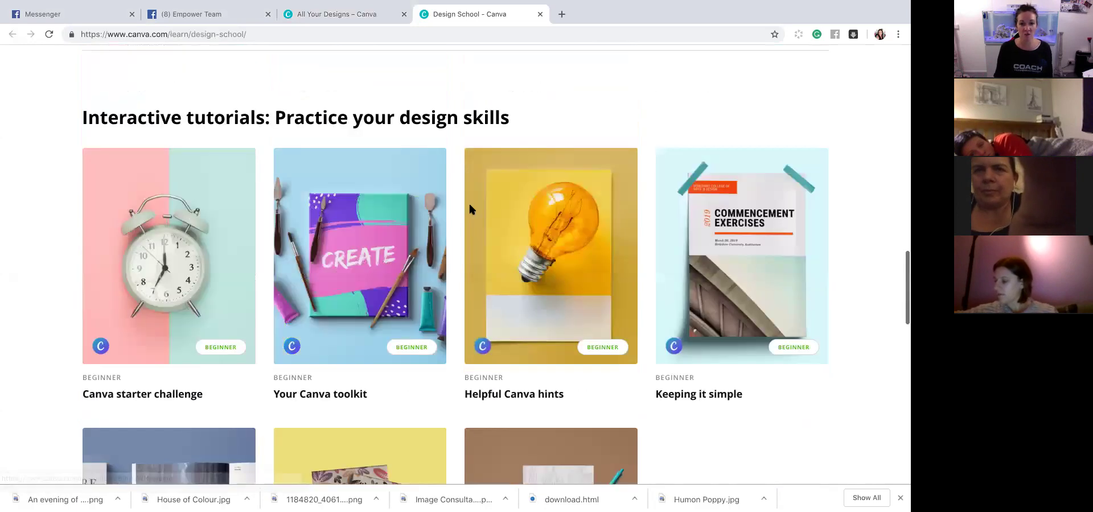
{"action": "scroll", "coordinate": [398, 165], "scroll_direction": "up", "scroll_amount": 10}
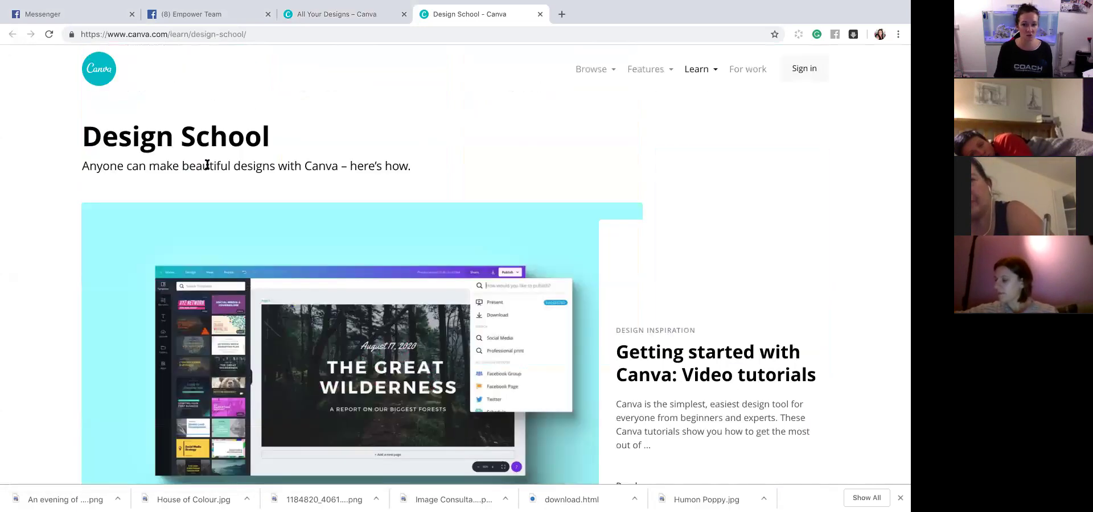
- Return to the Canva designs page, open the Your brand section and examine the Brand Kit's color palettes and fonts
{"action": "left_click", "coordinate": [382, 17]}
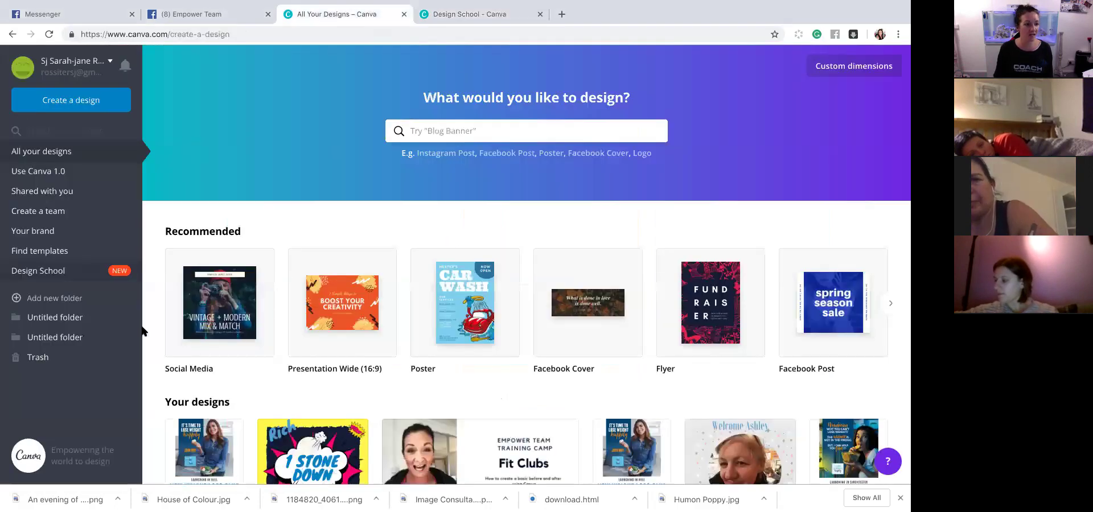
{"action": "left_click", "coordinate": [43, 232]}
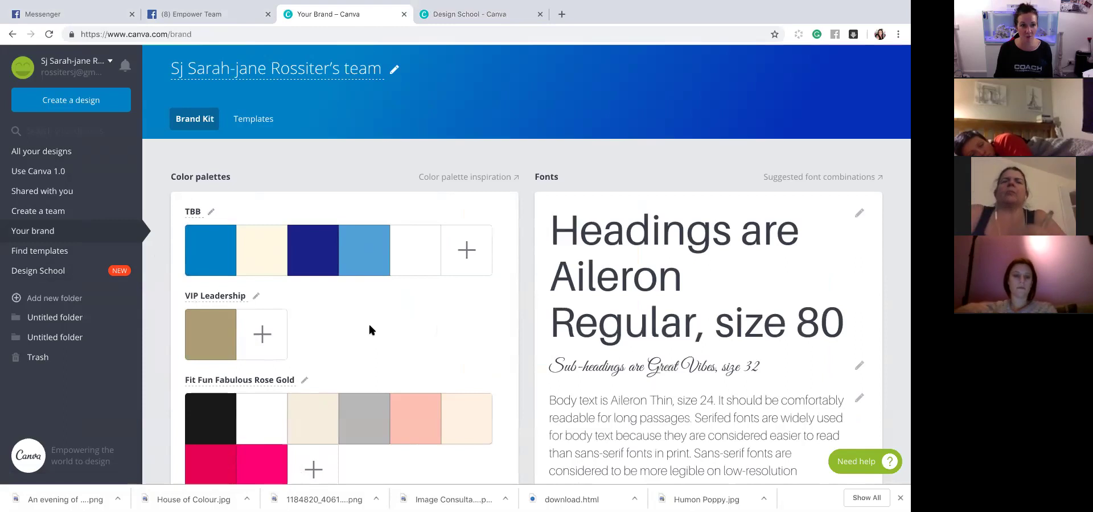
{"action": "scroll", "coordinate": [368, 330], "scroll_direction": "down", "scroll_amount": 1}
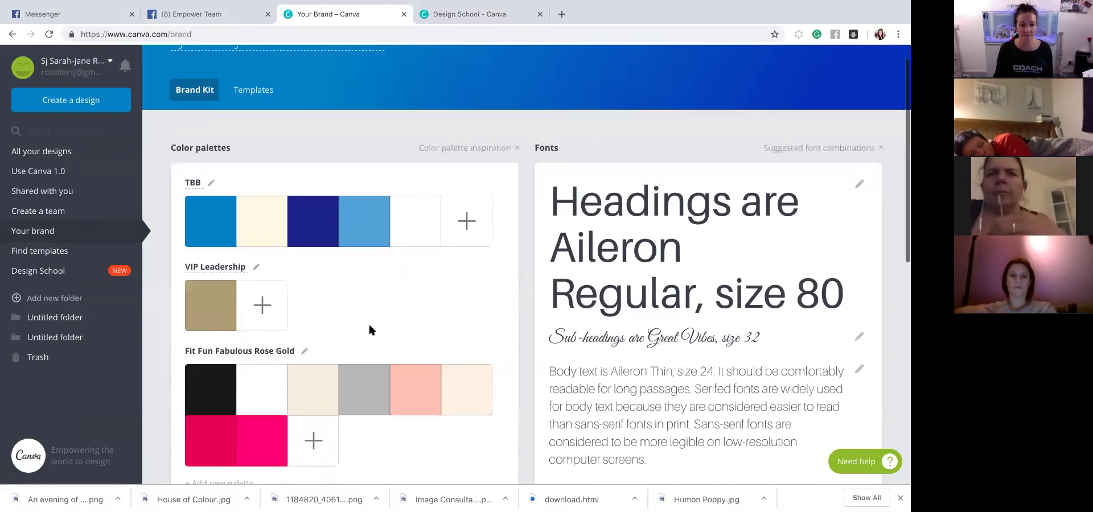
{"action": "scroll", "coordinate": [201, 287], "scroll_direction": "down", "scroll_amount": 1}
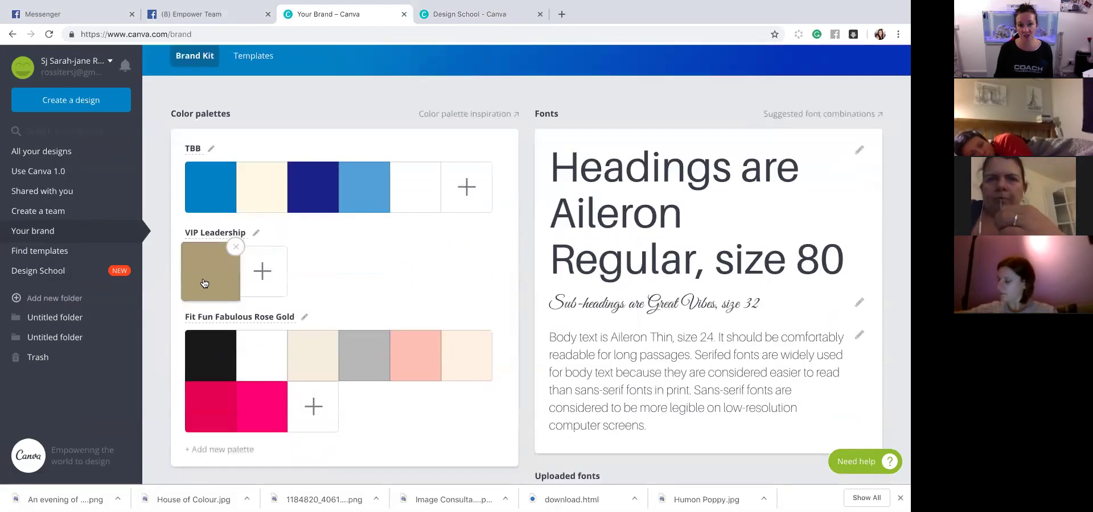
{"action": "scroll", "coordinate": [343, 264], "scroll_direction": "down", "scroll_amount": 3}
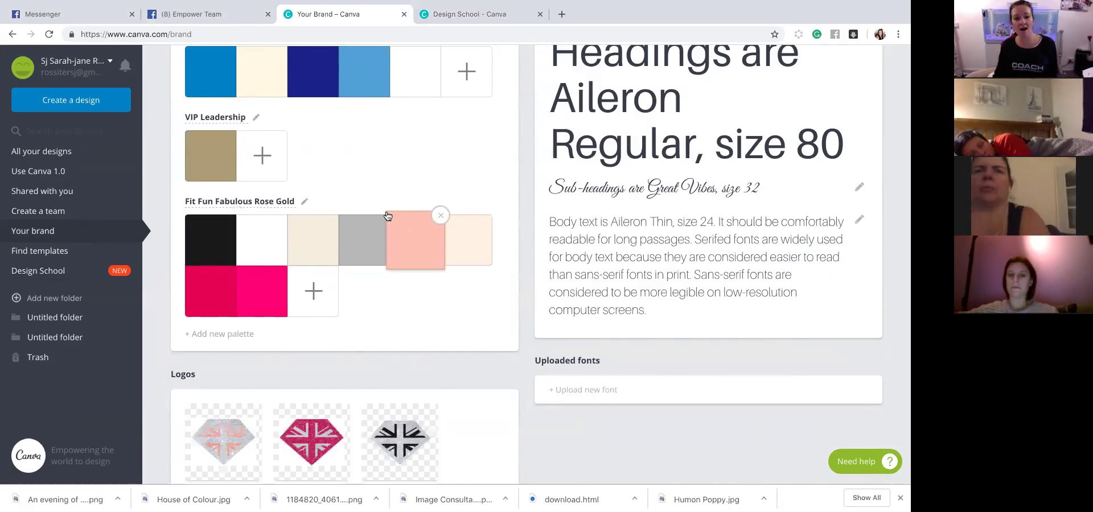
- Open the color palette inspiration article from the Brand Kit and examine its introduction and the Rich and Adventurous palette
{"action": "scroll", "coordinate": [413, 281], "scroll_direction": "up", "scroll_amount": 3}
{"action": "scroll", "coordinate": [410, 282], "scroll_direction": "up", "scroll_amount": 1}
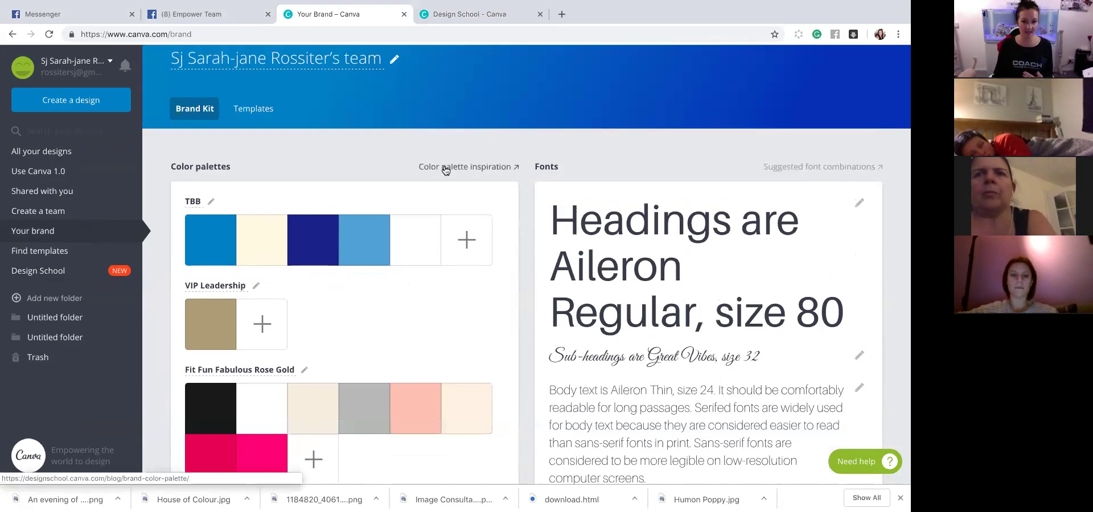
{"action": "left_click", "coordinate": [446, 166]}
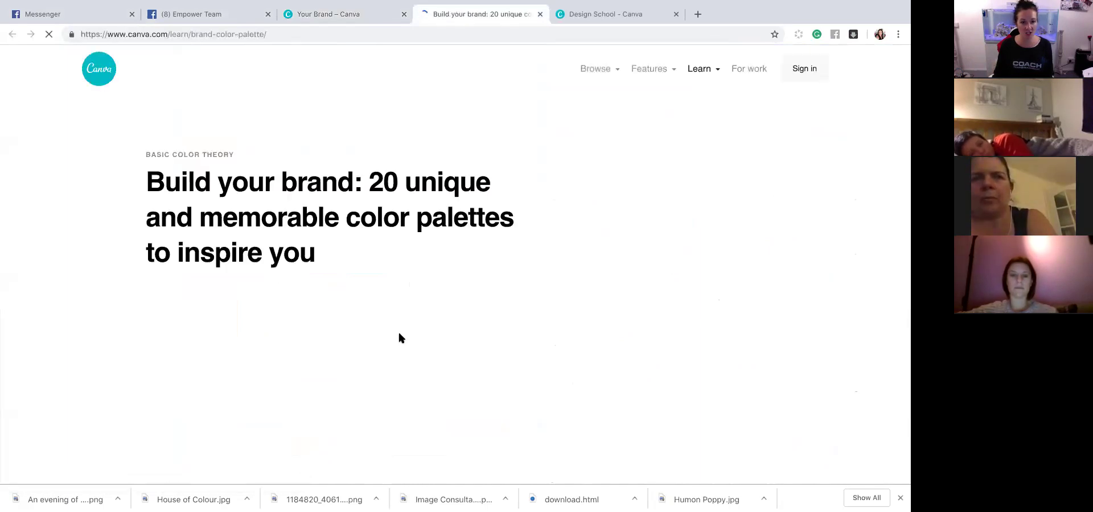
{"action": "scroll", "coordinate": [372, 244], "scroll_direction": "down", "scroll_amount": 2}
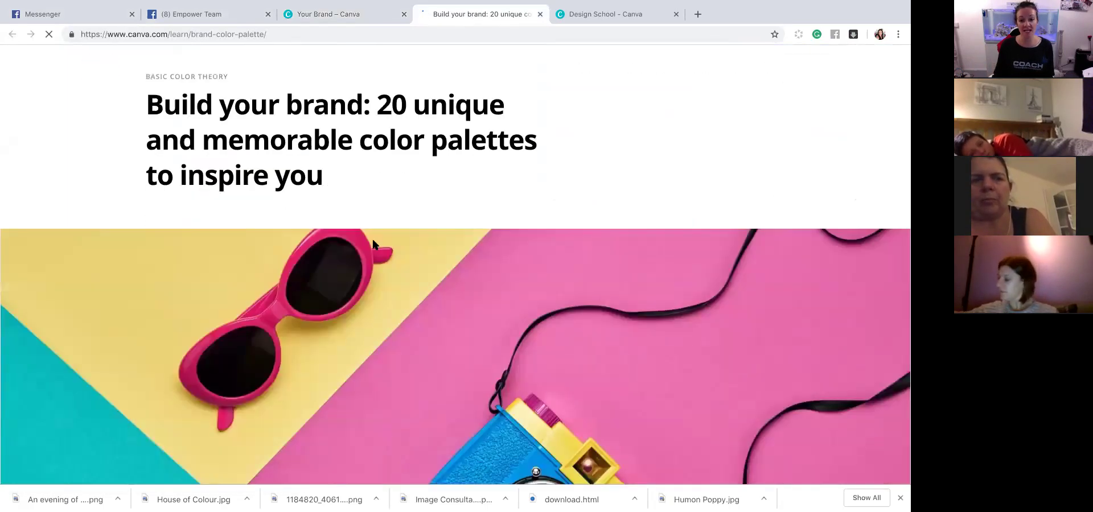
{"action": "scroll", "coordinate": [373, 245], "scroll_direction": "down", "scroll_amount": 8}
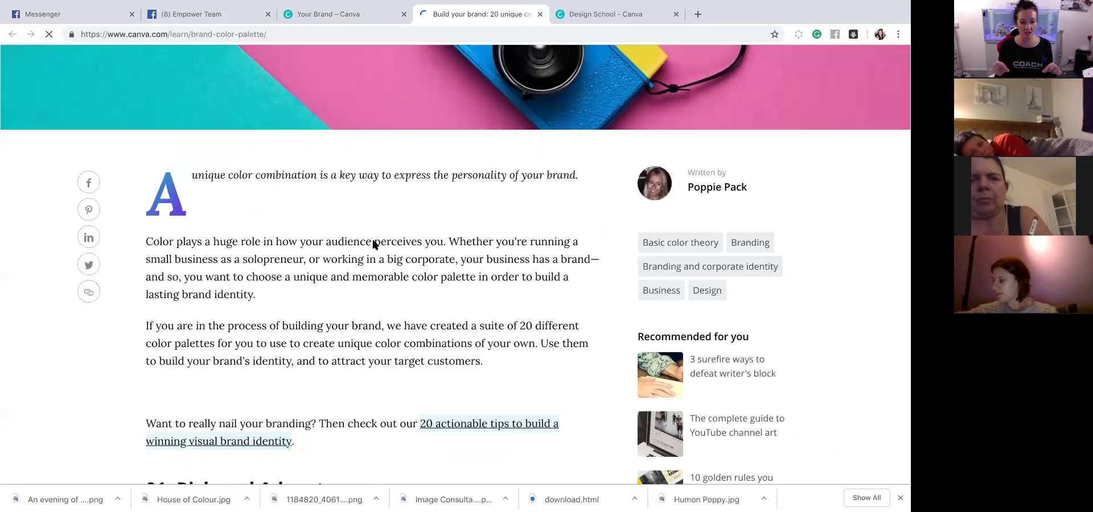
{"action": "scroll", "coordinate": [373, 245], "scroll_direction": "down", "scroll_amount": 7}
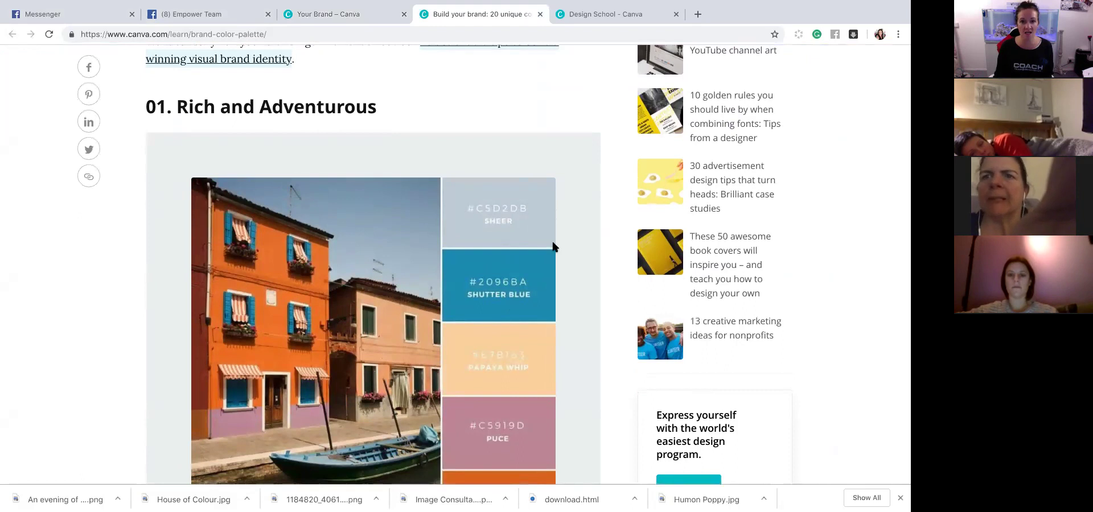
{"action": "scroll", "coordinate": [555, 250], "scroll_direction": "down", "scroll_amount": 1}
{"action": "scroll", "coordinate": [555, 251], "scroll_direction": "down", "scroll_amount": 4}
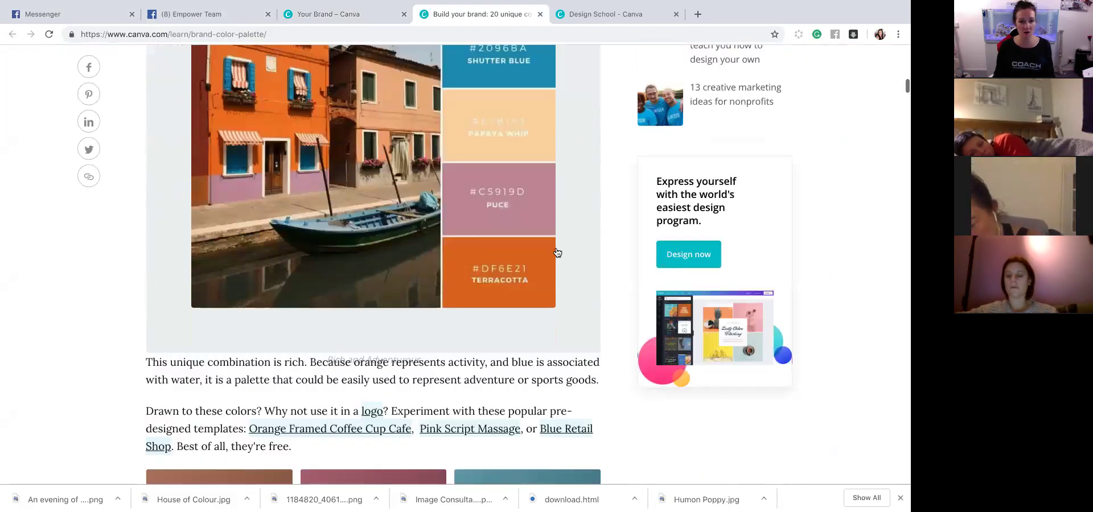
{"action": "scroll", "coordinate": [556, 251], "scroll_direction": "down", "scroll_amount": 6}
{"action": "scroll", "coordinate": [555, 248], "scroll_direction": "down", "scroll_amount": 2}
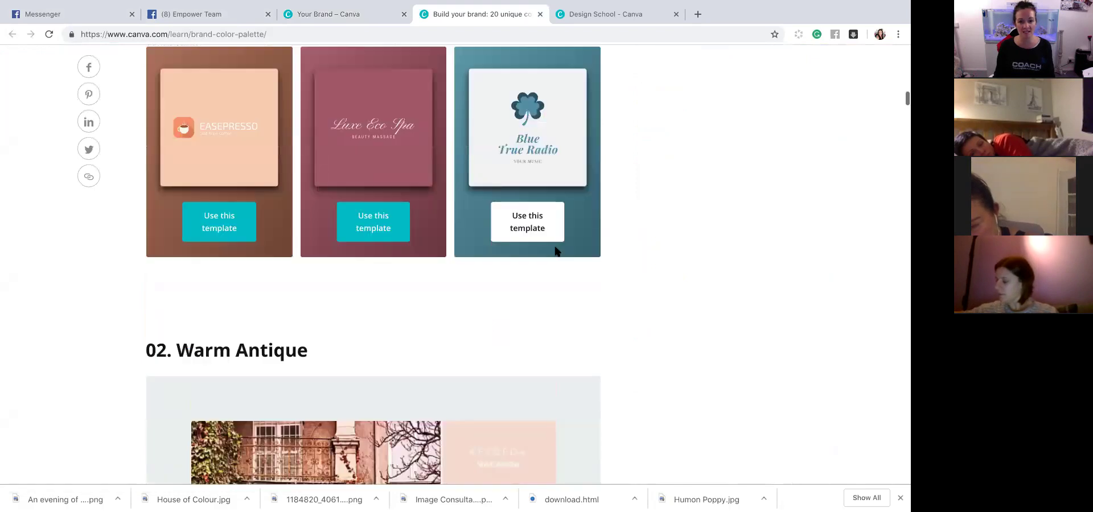
- Browse the article's palettes from Warm Antique to Tropical Punch, then go back to the article's title
{"action": "scroll", "coordinate": [557, 251], "scroll_direction": "down", "scroll_amount": 5}
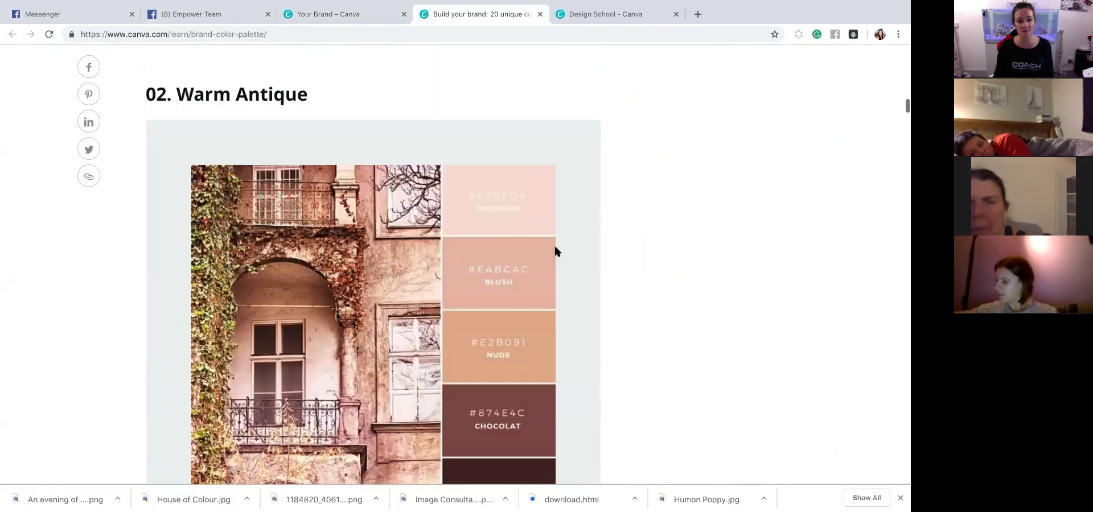
{"action": "scroll", "coordinate": [555, 248], "scroll_direction": "down", "scroll_amount": 2}
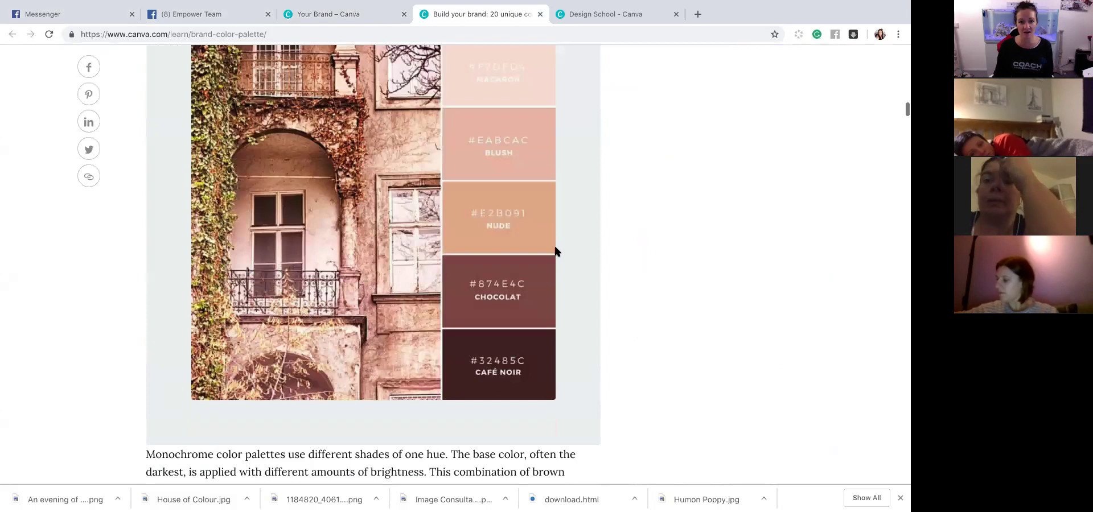
{"action": "scroll", "coordinate": [599, 273], "scroll_direction": "down", "scroll_amount": 1}
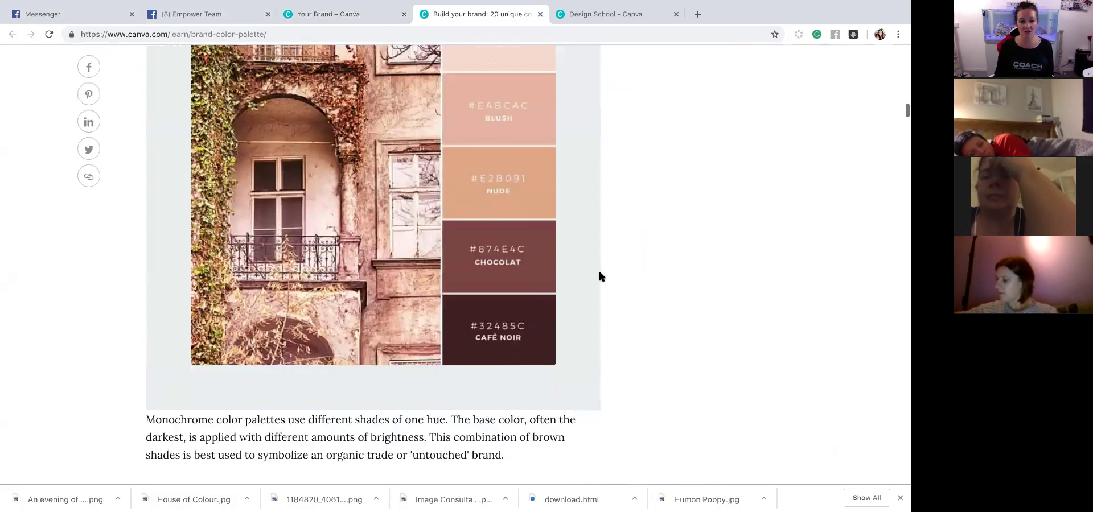
{"action": "scroll", "coordinate": [599, 276], "scroll_direction": "down", "scroll_amount": 10}
{"action": "scroll", "coordinate": [599, 276], "scroll_direction": "down", "scroll_amount": 5}
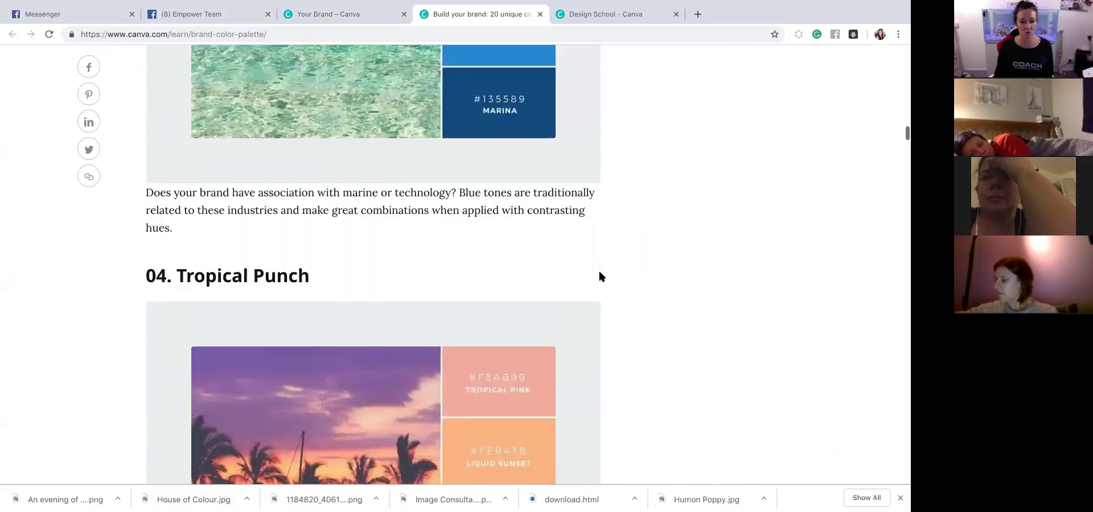
{"action": "scroll", "coordinate": [599, 276], "scroll_direction": "down", "scroll_amount": 4}
{"action": "key", "text": "Home"}
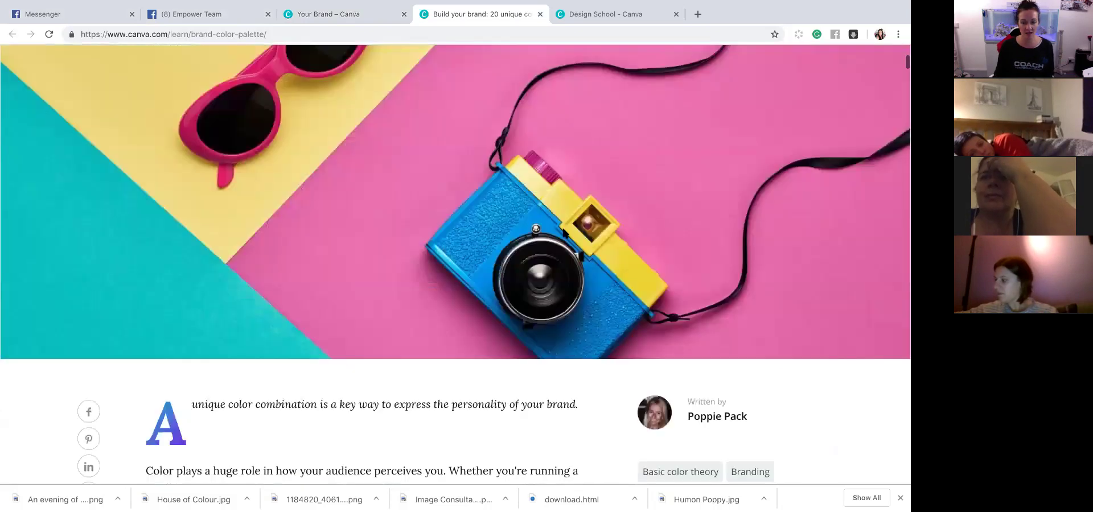
{"action": "scroll", "coordinate": [479, 144], "scroll_direction": "up", "scroll_amount": 5}
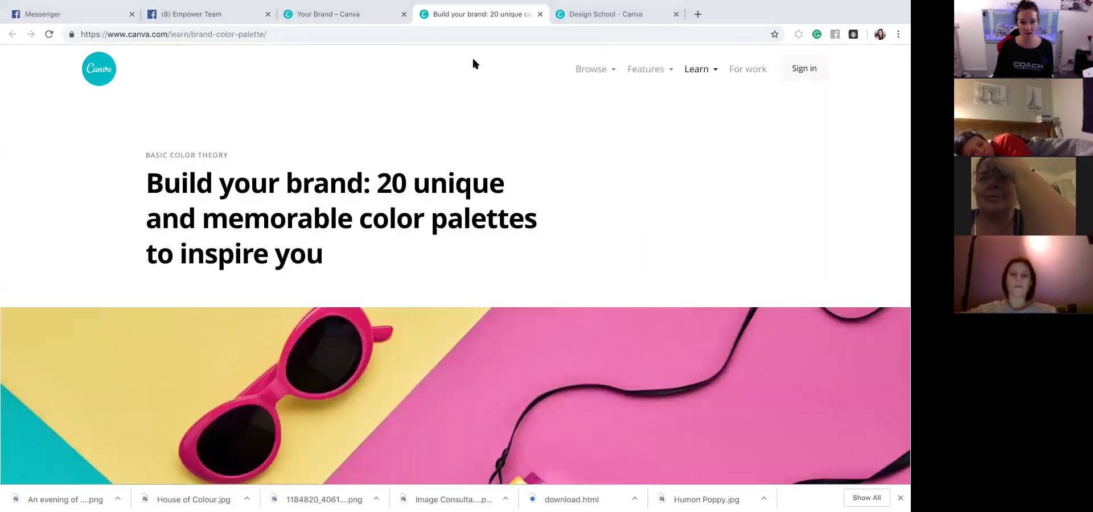
- Return to the Your Brand page and examine the uploaded logos below the color palettes
{"action": "left_click", "coordinate": [361, 12]}
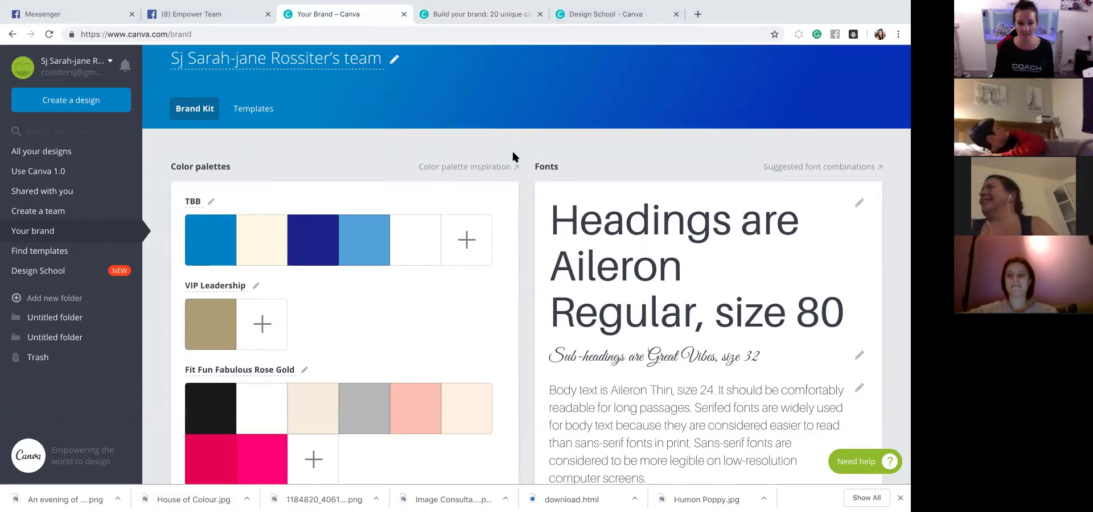
{"action": "scroll", "coordinate": [512, 153], "scroll_direction": "down", "scroll_amount": 1}
{"action": "scroll", "coordinate": [512, 152], "scroll_direction": "down", "scroll_amount": 1}
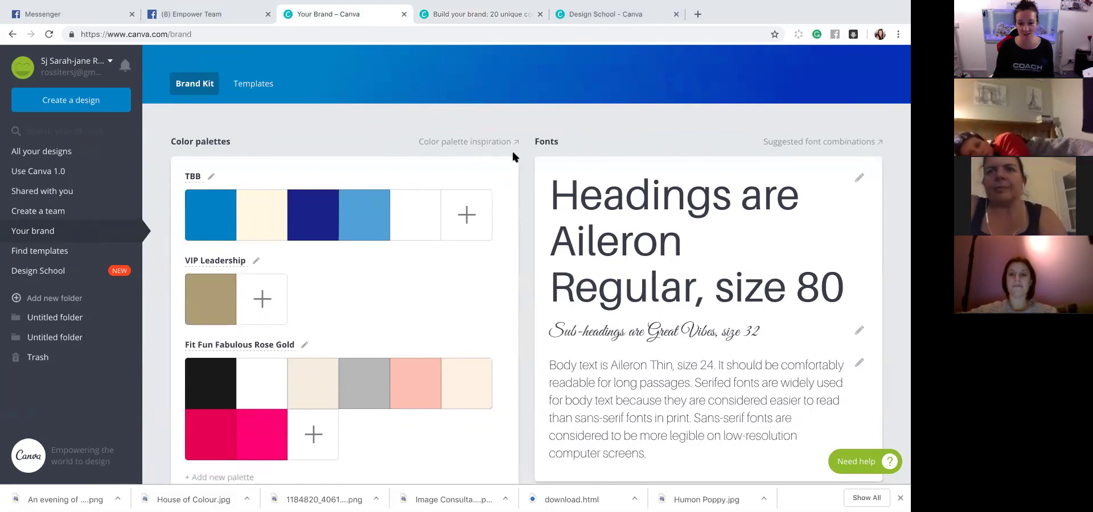
{"action": "scroll", "coordinate": [546, 201], "scroll_direction": "down", "scroll_amount": 1}
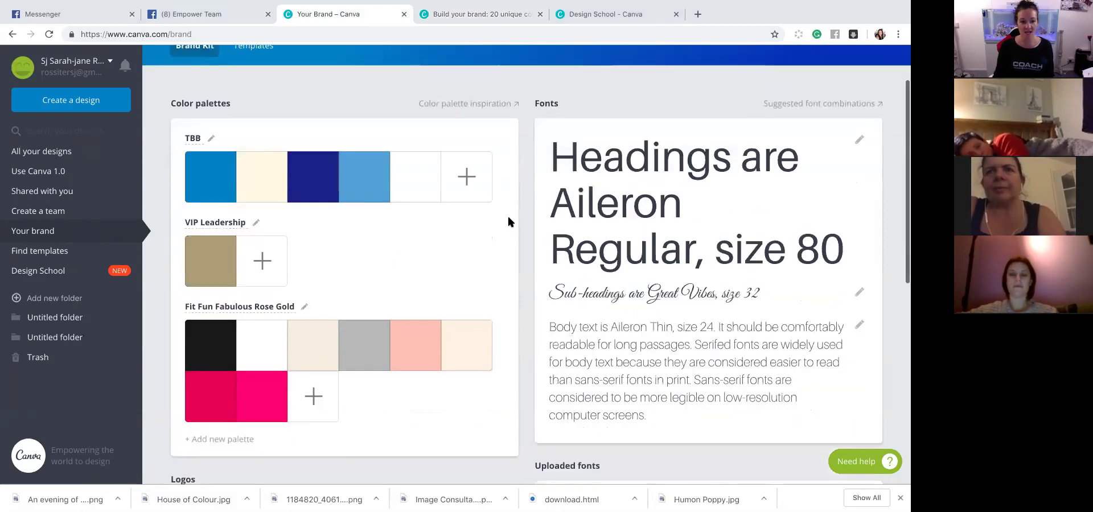
{"action": "scroll", "coordinate": [507, 214], "scroll_direction": "down", "scroll_amount": 5}
{"action": "scroll", "coordinate": [399, 212], "scroll_direction": "down", "scroll_amount": 2}
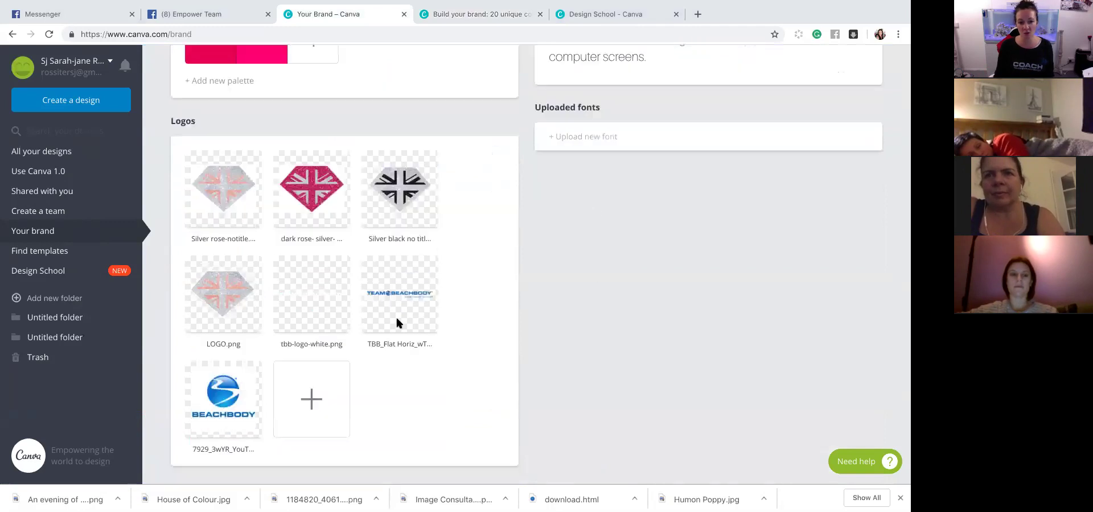
- Examine the remaining uploaded logos on the Your brand page, then review the Brand Kit's color palettes and fonts again
{"action": "scroll", "coordinate": [600, 279], "scroll_direction": "down", "scroll_amount": 1}
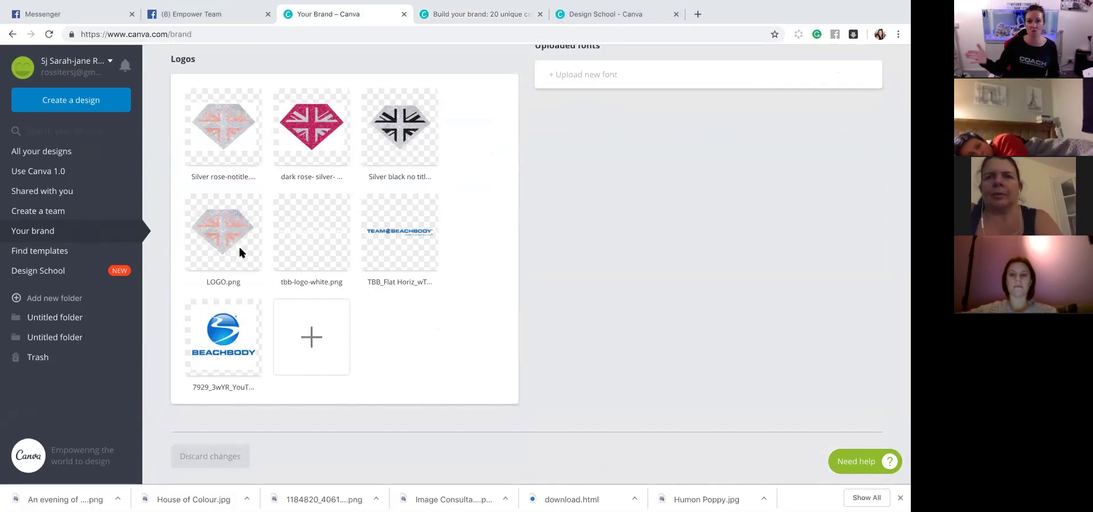
{"action": "scroll", "coordinate": [487, 310], "scroll_direction": "down", "scroll_amount": 1}
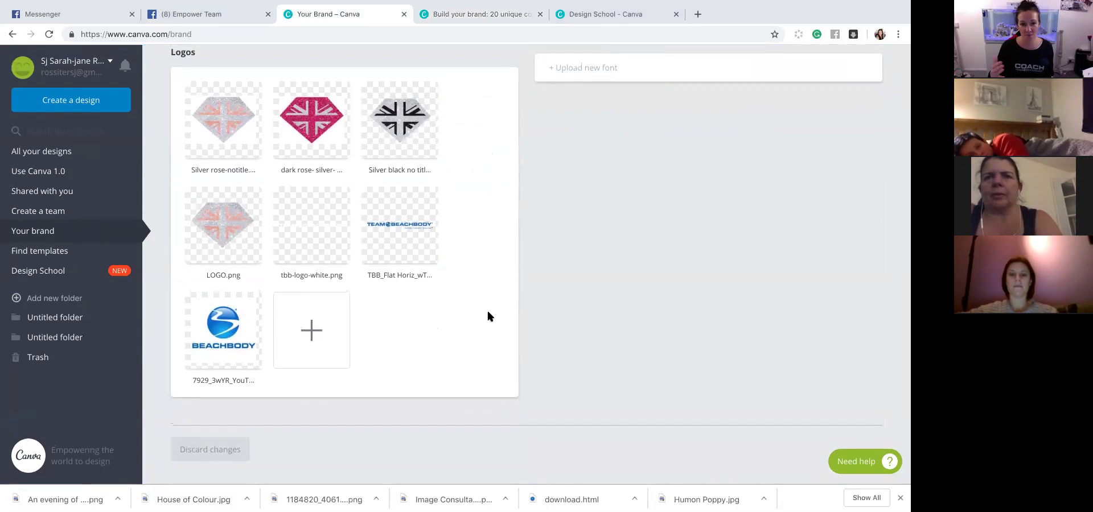
{"action": "scroll", "coordinate": [489, 308], "scroll_direction": "up", "scroll_amount": 3}
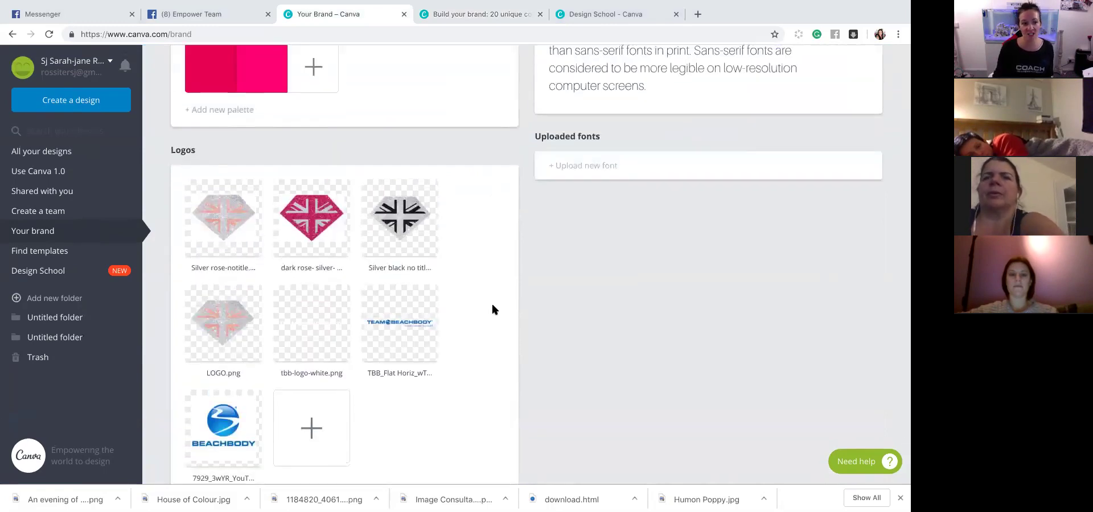
{"action": "left_click", "coordinate": [60, 153]}
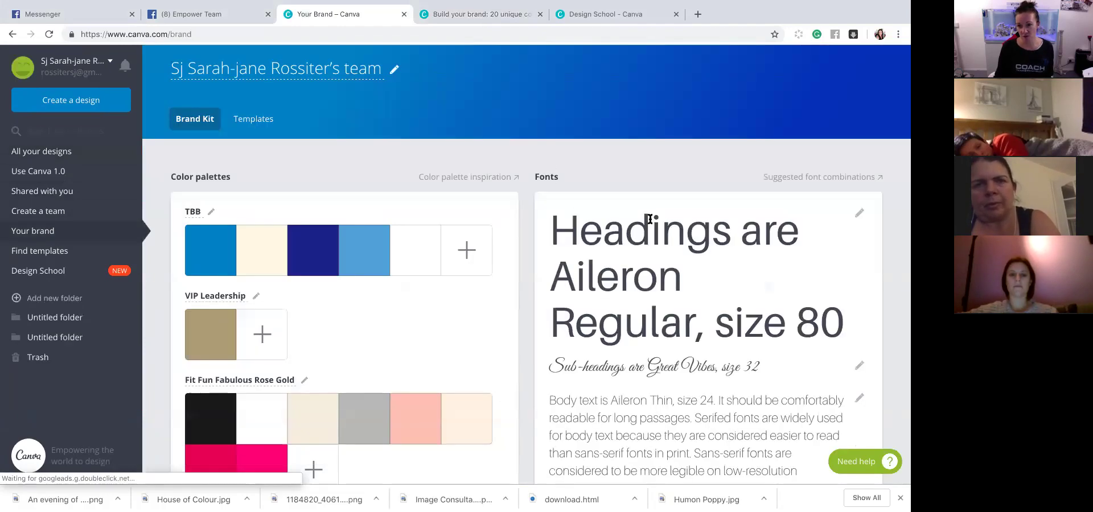
{"action": "scroll", "coordinate": [663, 257], "scroll_direction": "down", "scroll_amount": 1}
{"action": "scroll", "coordinate": [663, 258], "scroll_direction": "down", "scroll_amount": 1}
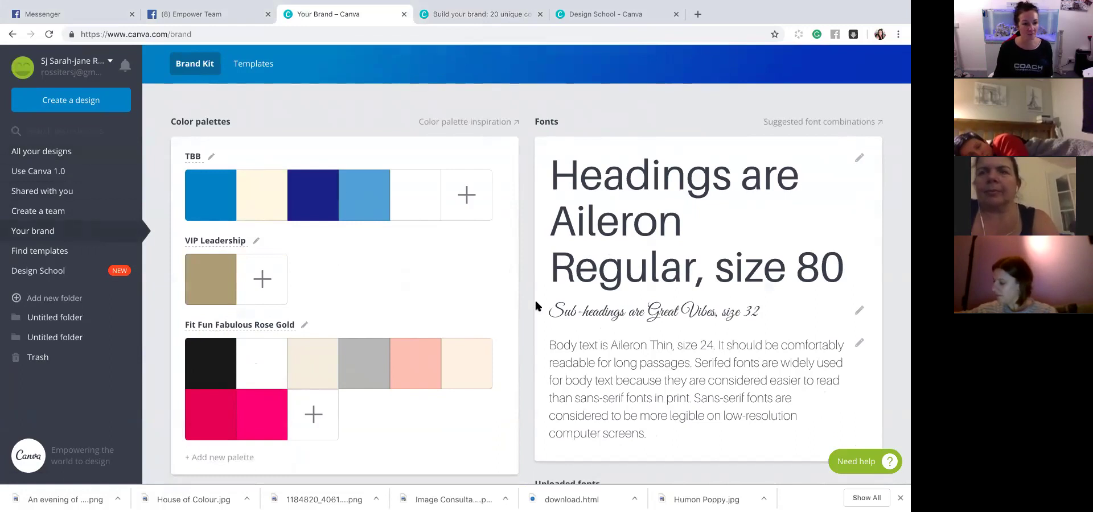
{"action": "scroll", "coordinate": [535, 302], "scroll_direction": "down", "scroll_amount": 1}
{"action": "scroll", "coordinate": [536, 303], "scroll_direction": "down", "scroll_amount": 2}
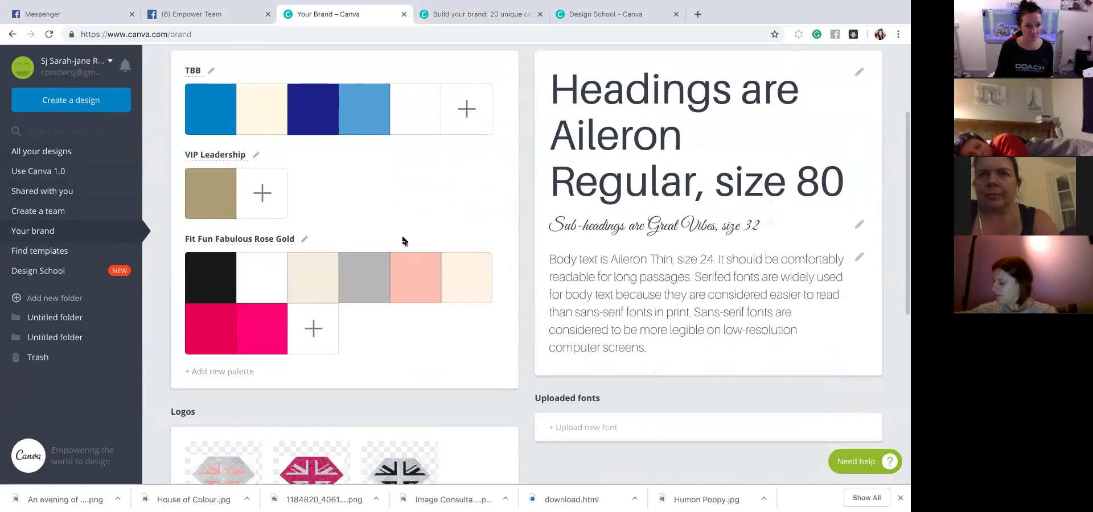
- Return to All your designs and open the Copy of Cirencester Club flyer for editing
{"action": "left_click", "coordinate": [43, 152]}
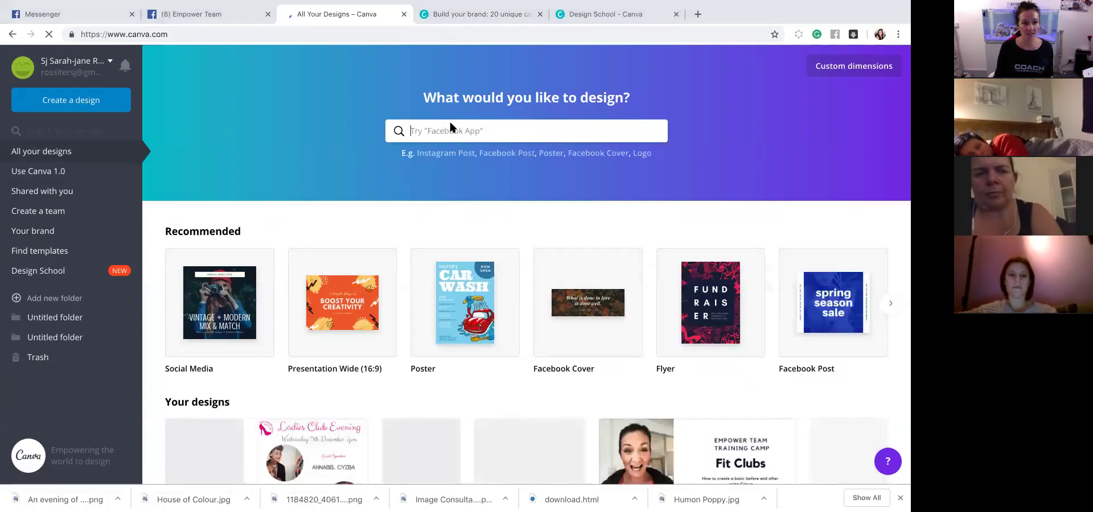
{"action": "scroll", "coordinate": [210, 359], "scroll_direction": "down", "scroll_amount": 1}
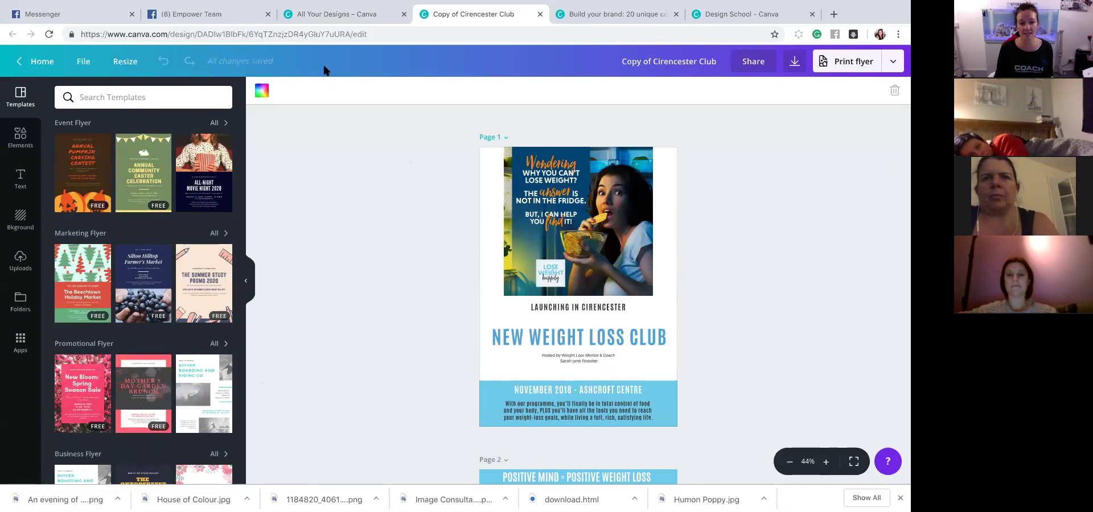
- Try changing the page 1 heading to NEW WEIGHT LOSS CLUBS, then remove the added letter and deselect the text
{"action": "left_click", "coordinate": [625, 336]}
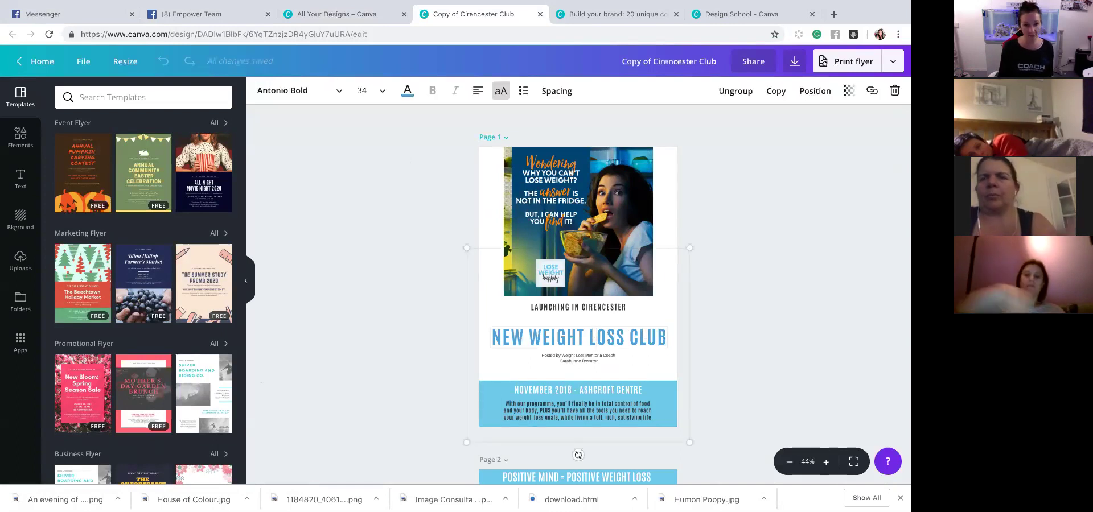
{"action": "left_click", "coordinate": [666, 336]}
{"action": "type", "text": "s"}
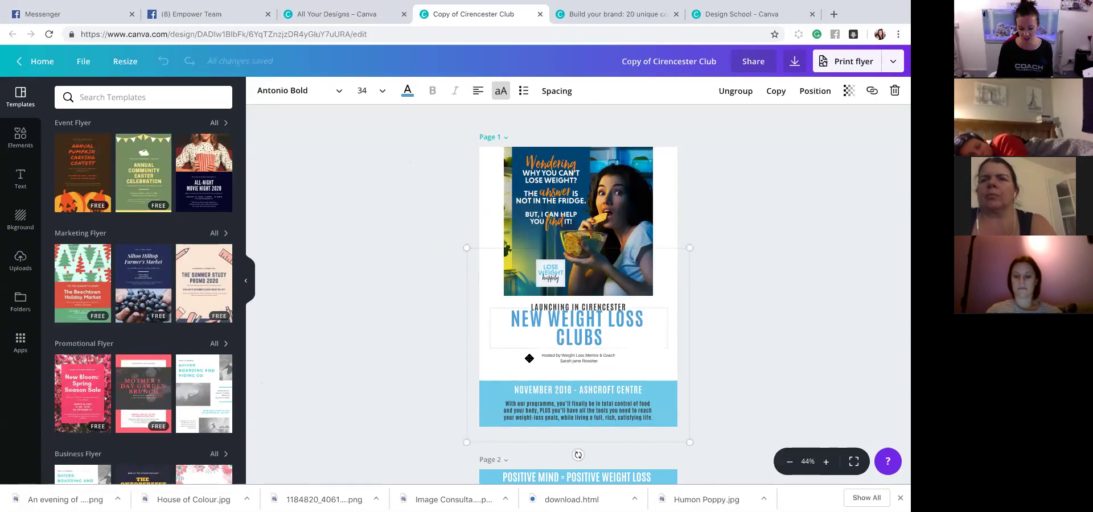
{"action": "key", "text": "BackSpace"}
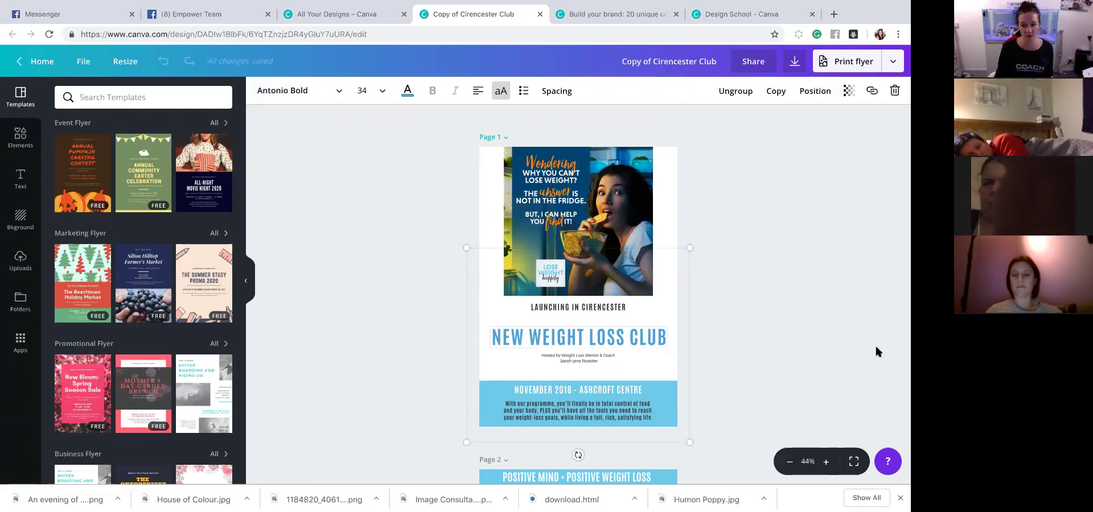
{"action": "left_click", "coordinate": [700, 250]}
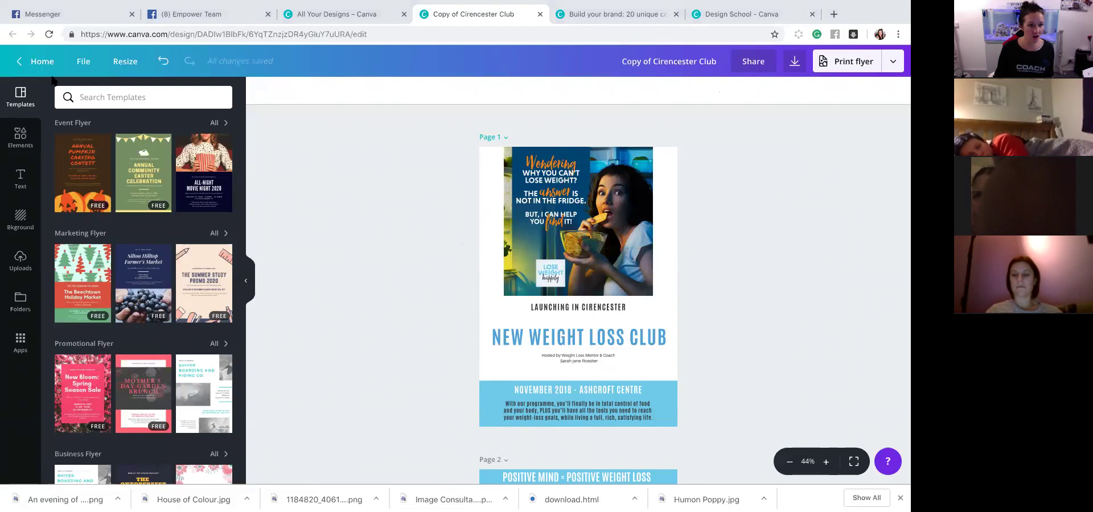
- Leave the flyer for the designs page and browse the recommended design types from Social Media to Magazine Cover and back
{"action": "left_click", "coordinate": [21, 60]}
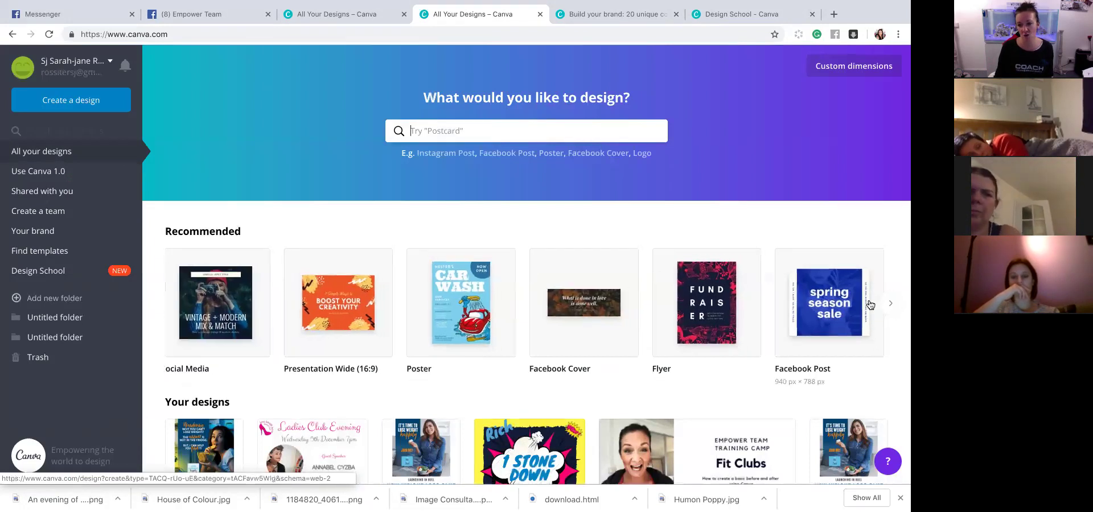
{"action": "left_click", "coordinate": [891, 304]}
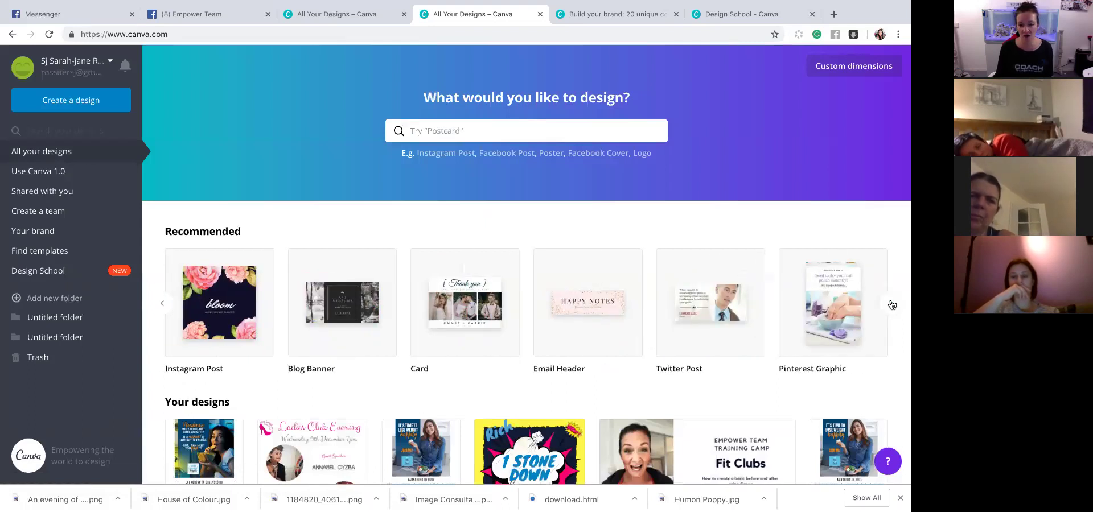
{"action": "left_click", "coordinate": [891, 304]}
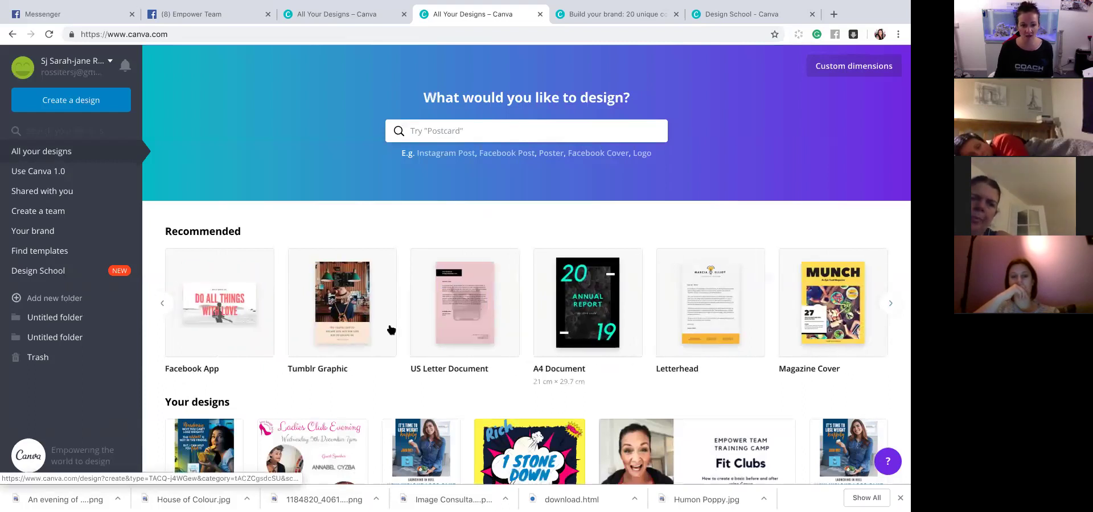
{"action": "left_click", "coordinate": [163, 304]}
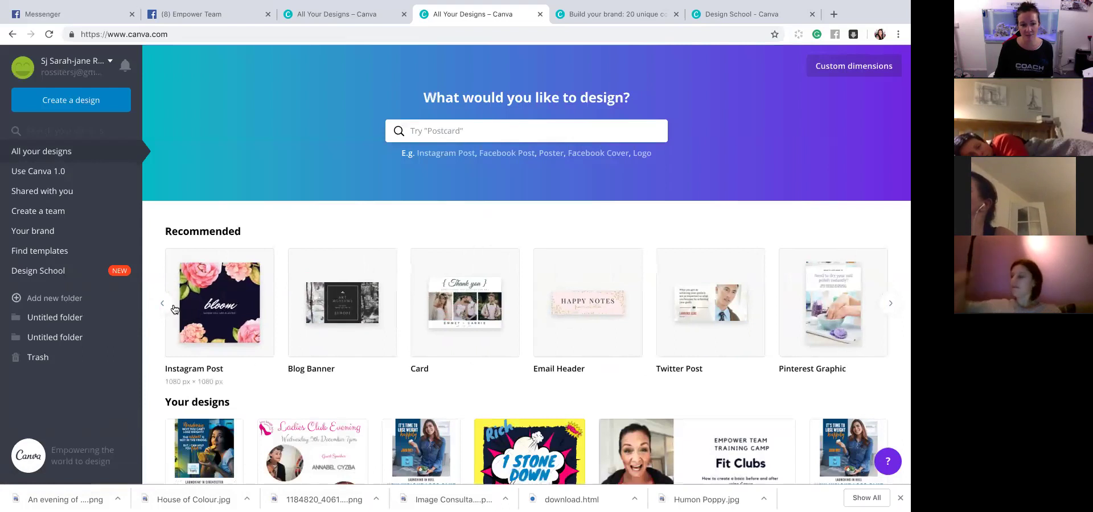
{"action": "left_click", "coordinate": [163, 304]}
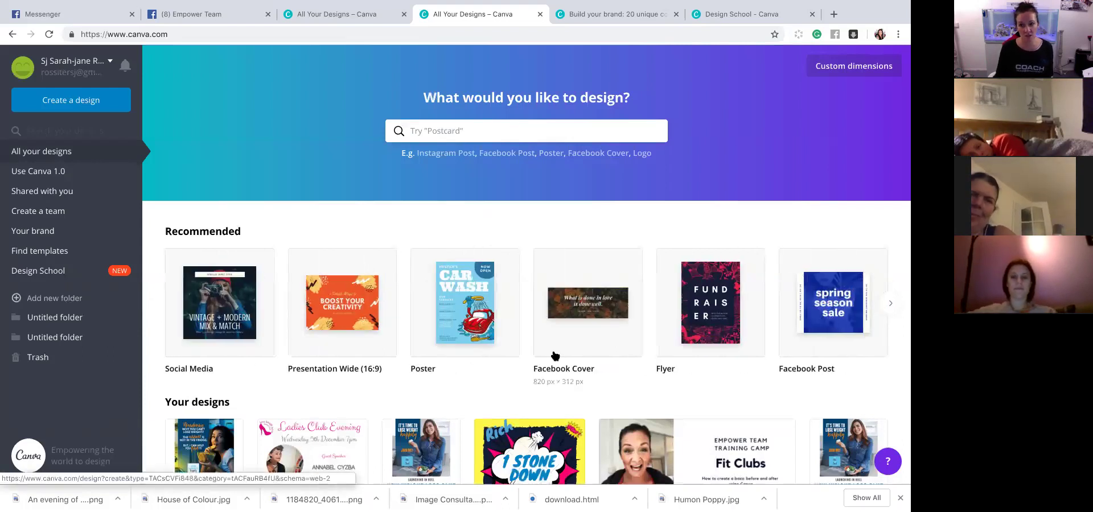
{"action": "scroll", "coordinate": [631, 336], "scroll_direction": "up", "scroll_amount": 2}
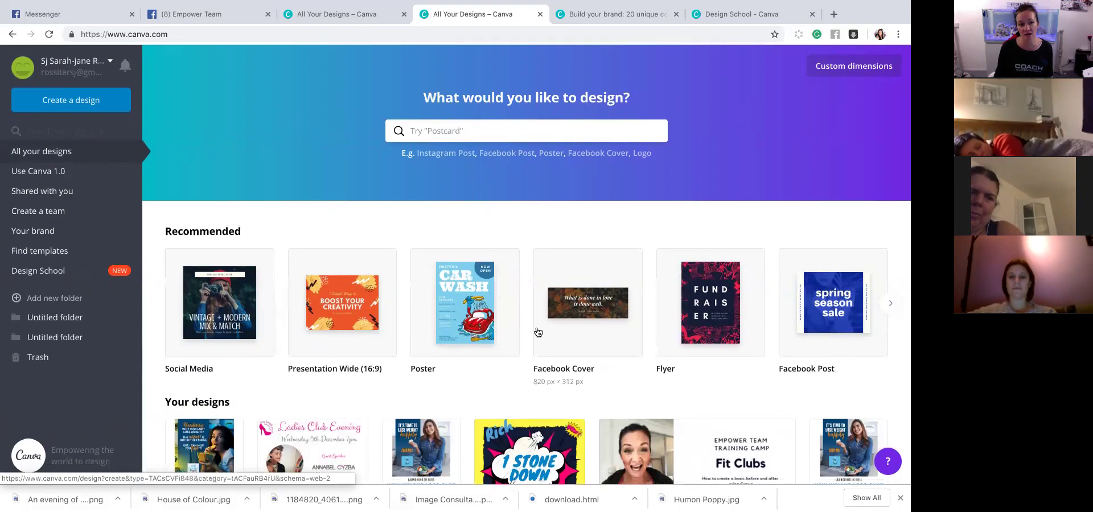
- Browse the saved designs under Your designs down to the older team recognition graphics
{"action": "scroll", "coordinate": [500, 324], "scroll_direction": "down", "scroll_amount": 2}
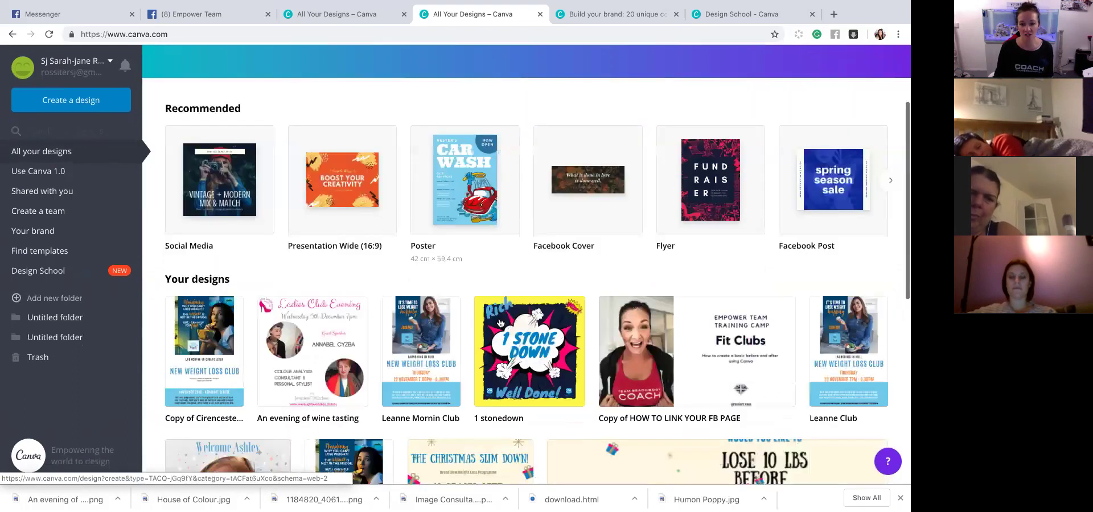
{"action": "scroll", "coordinate": [500, 323], "scroll_direction": "down", "scroll_amount": 5}
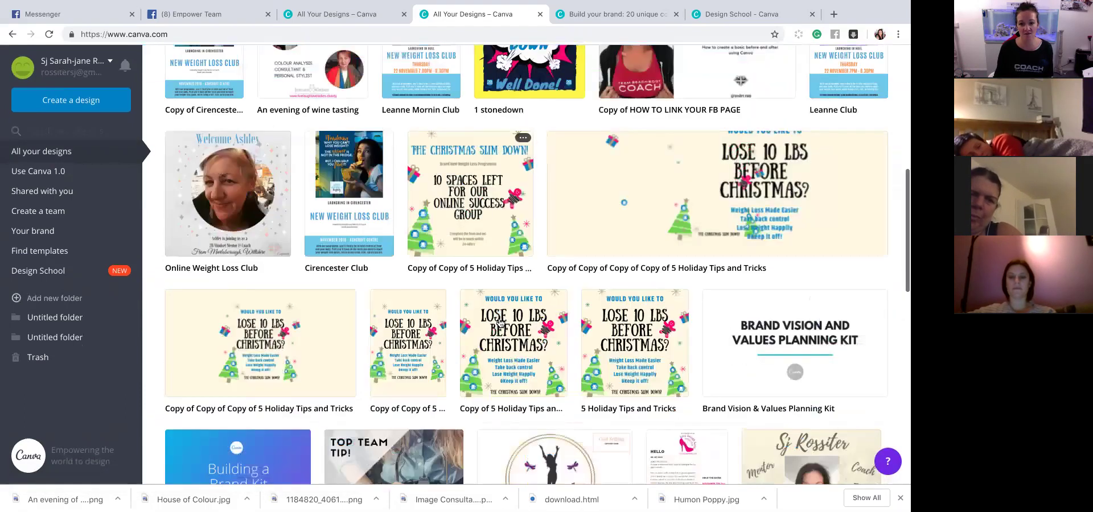
{"action": "scroll", "coordinate": [500, 323], "scroll_direction": "down", "scroll_amount": 5}
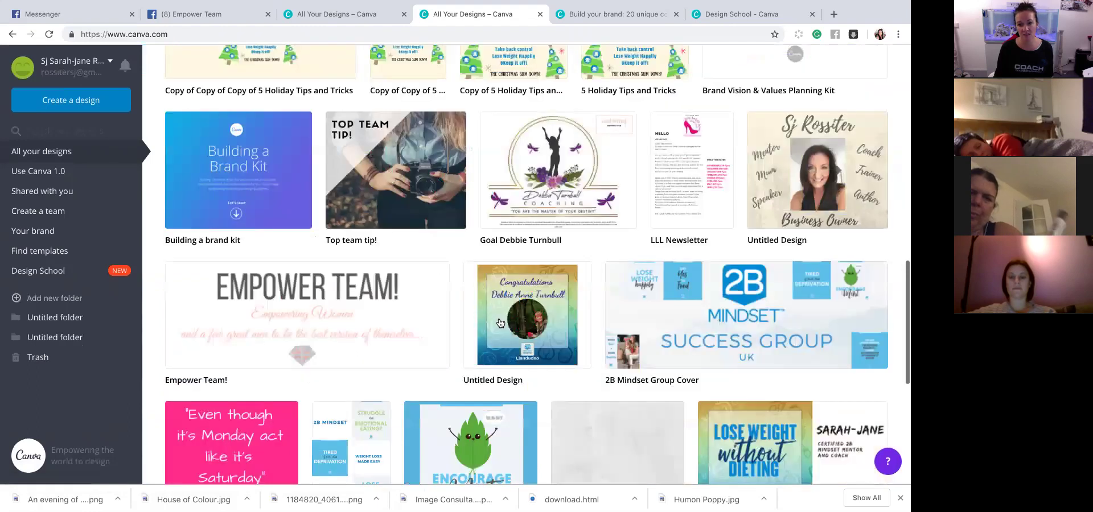
{"action": "scroll", "coordinate": [500, 323], "scroll_direction": "down", "scroll_amount": 5}
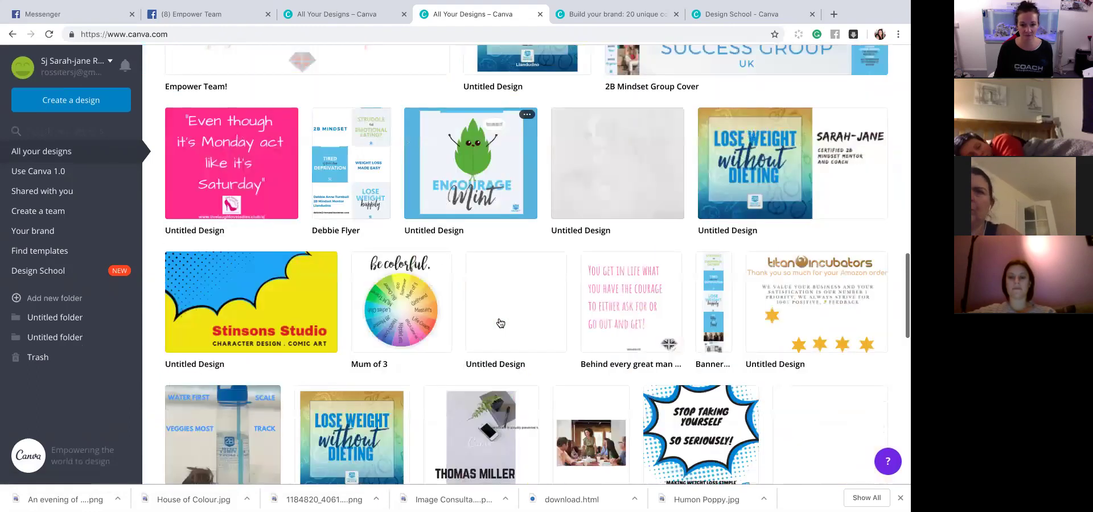
{"action": "scroll", "coordinate": [500, 323], "scroll_direction": "down", "scroll_amount": 6}
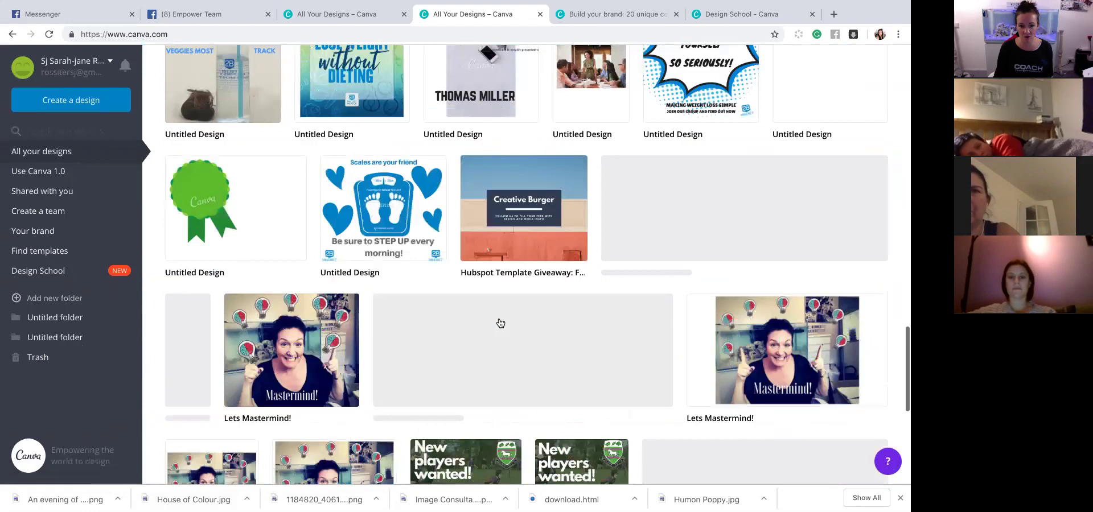
{"action": "scroll", "coordinate": [500, 323], "scroll_direction": "down", "scroll_amount": 6}
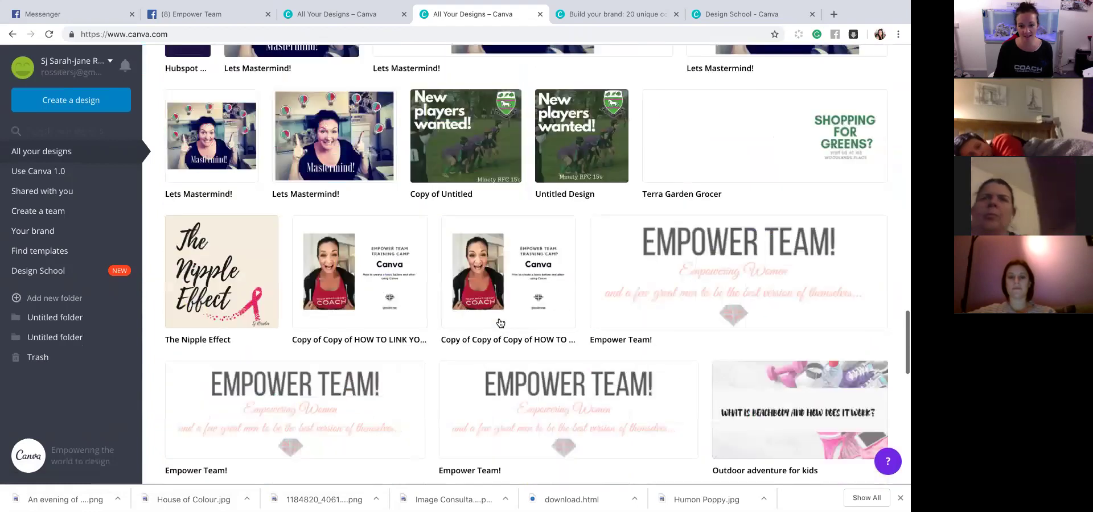
{"action": "scroll", "coordinate": [501, 323], "scroll_direction": "down", "scroll_amount": 4}
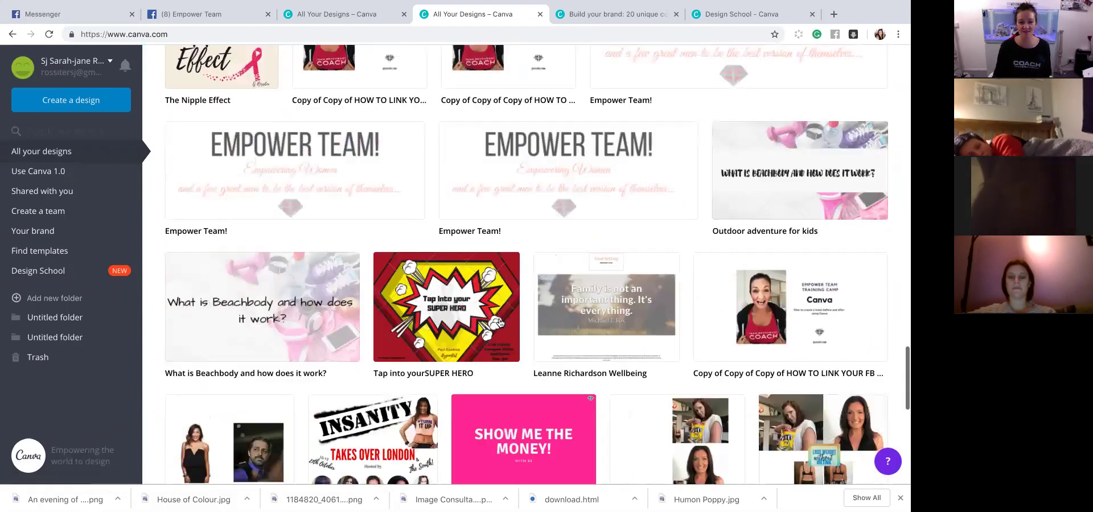
{"action": "scroll", "coordinate": [500, 323], "scroll_direction": "down", "scroll_amount": 8}
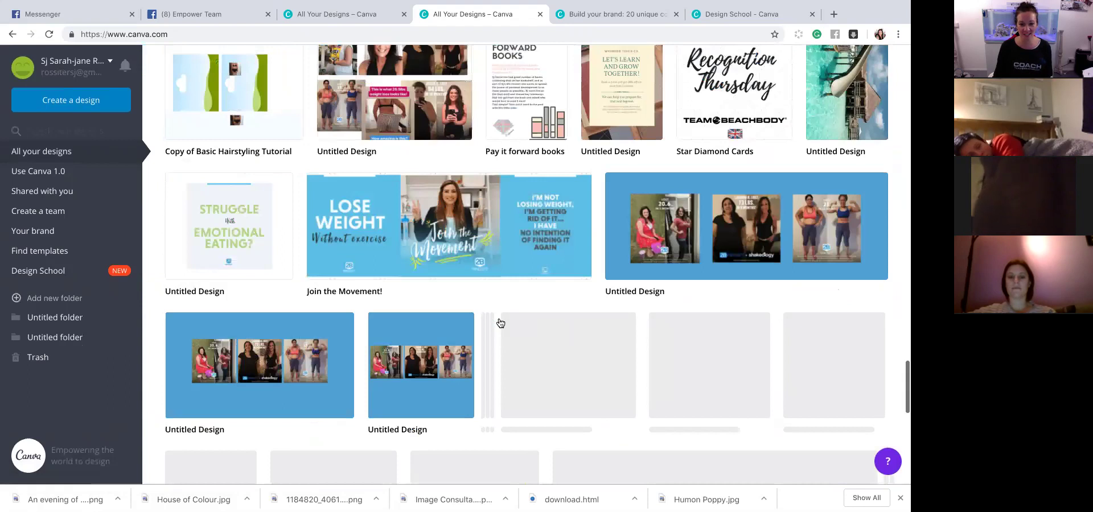
{"action": "scroll", "coordinate": [500, 323], "scroll_direction": "down", "scroll_amount": 6}
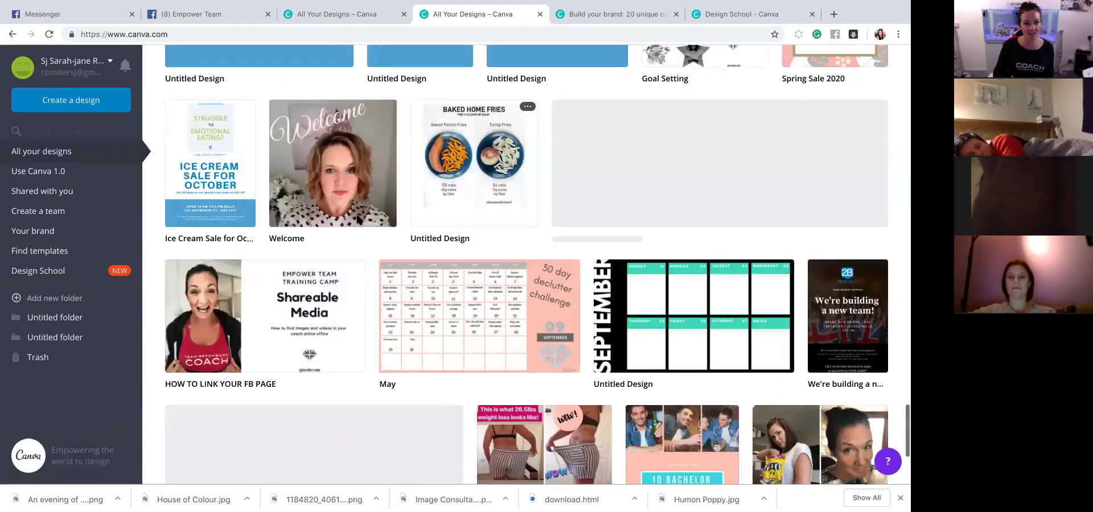
{"action": "scroll", "coordinate": [357, 219], "scroll_direction": "down", "scroll_amount": 10}
{"action": "scroll", "coordinate": [357, 219], "scroll_direction": "up", "scroll_amount": 5}
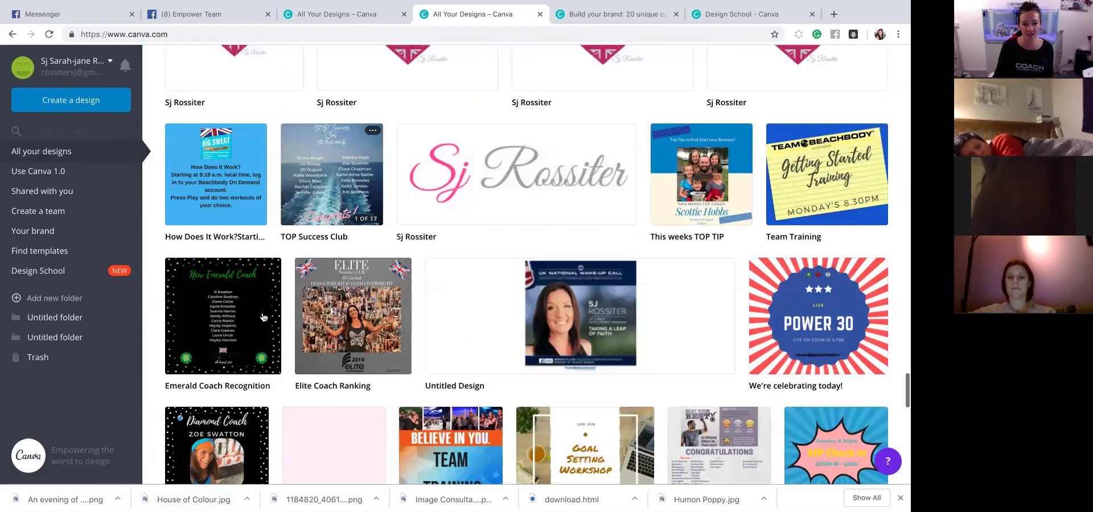
- Open the Emerald Coach Recognition design and look through its successive New Emerald Coach pages
{"action": "left_click", "coordinate": [263, 317]}
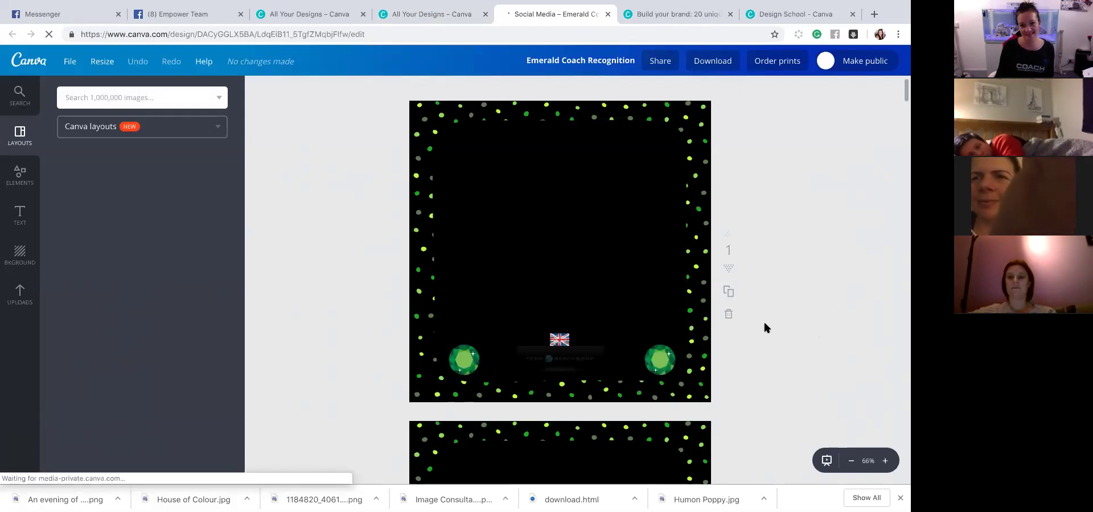
{"action": "scroll", "coordinate": [763, 327], "scroll_direction": "down", "scroll_amount": 4}
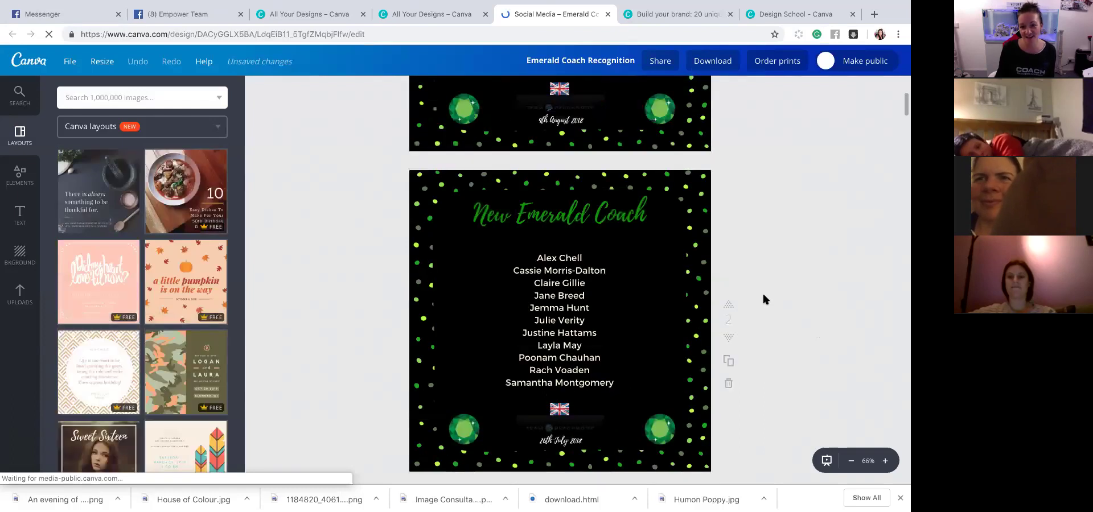
{"action": "scroll", "coordinate": [761, 285], "scroll_direction": "up", "scroll_amount": 1}
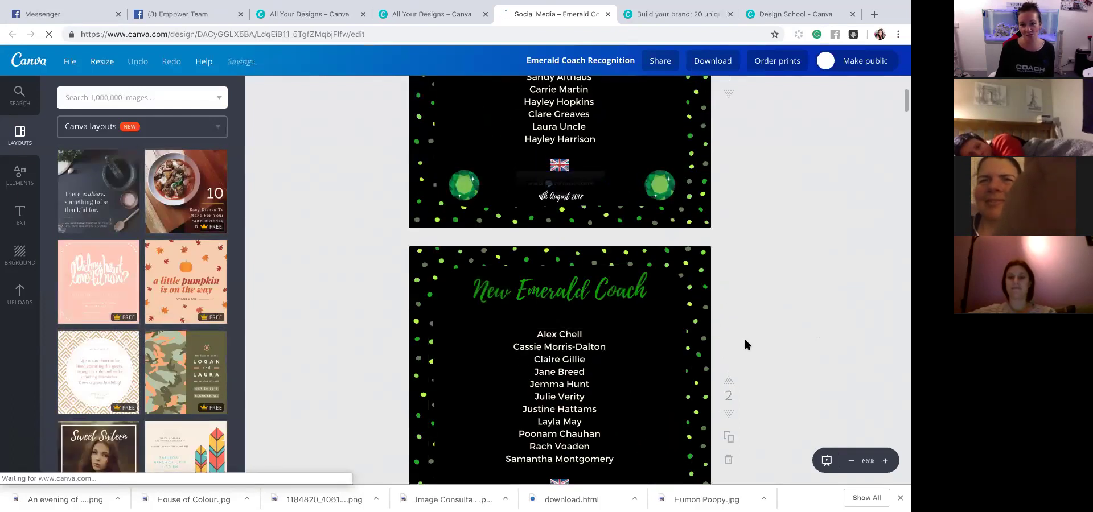
{"action": "scroll", "coordinate": [744, 337], "scroll_direction": "up", "scroll_amount": 3}
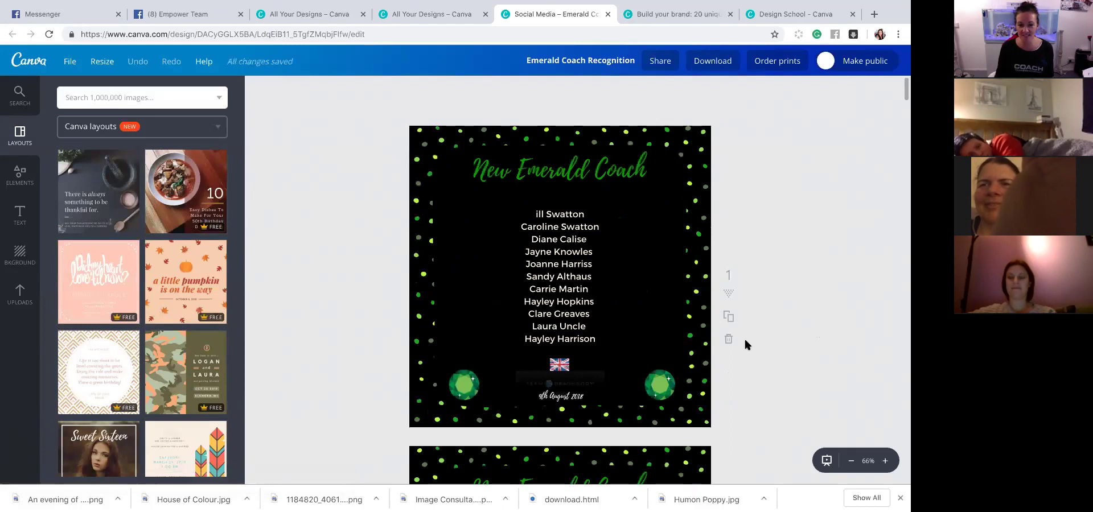
{"action": "scroll", "coordinate": [749, 302], "scroll_direction": "down", "scroll_amount": 8}
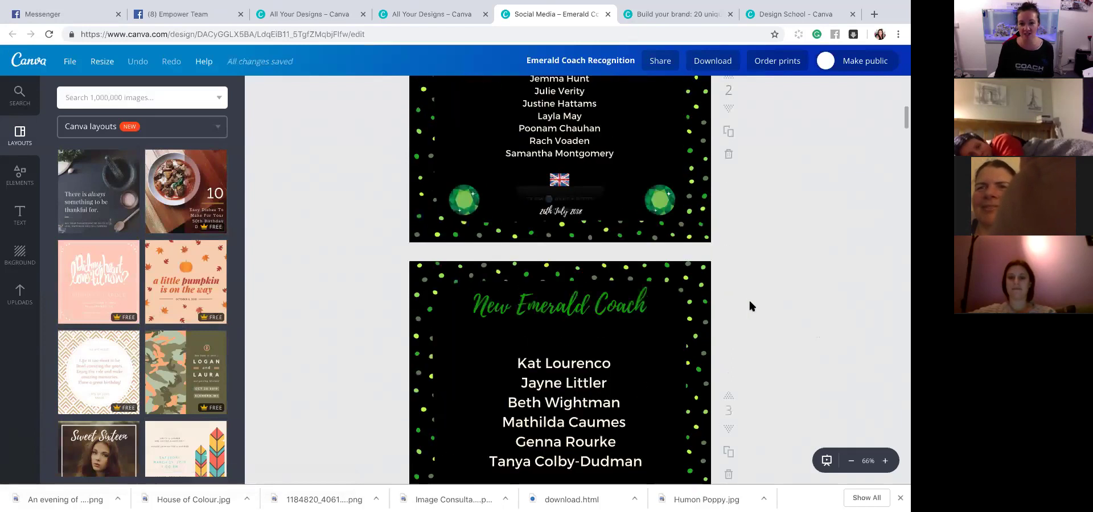
{"action": "scroll", "coordinate": [749, 303], "scroll_direction": "down", "scroll_amount": 15}
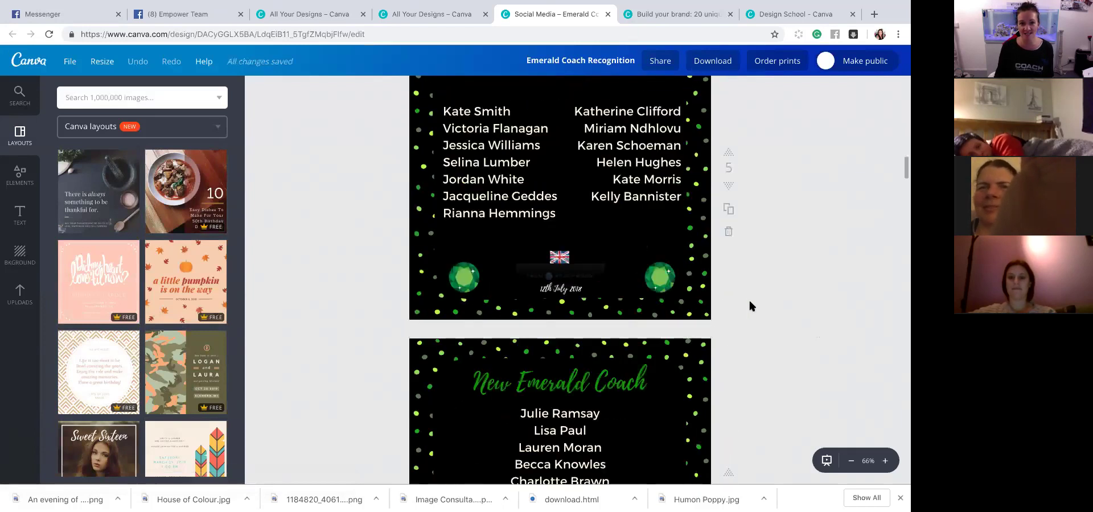
{"action": "scroll", "coordinate": [749, 306], "scroll_direction": "down", "scroll_amount": 18}
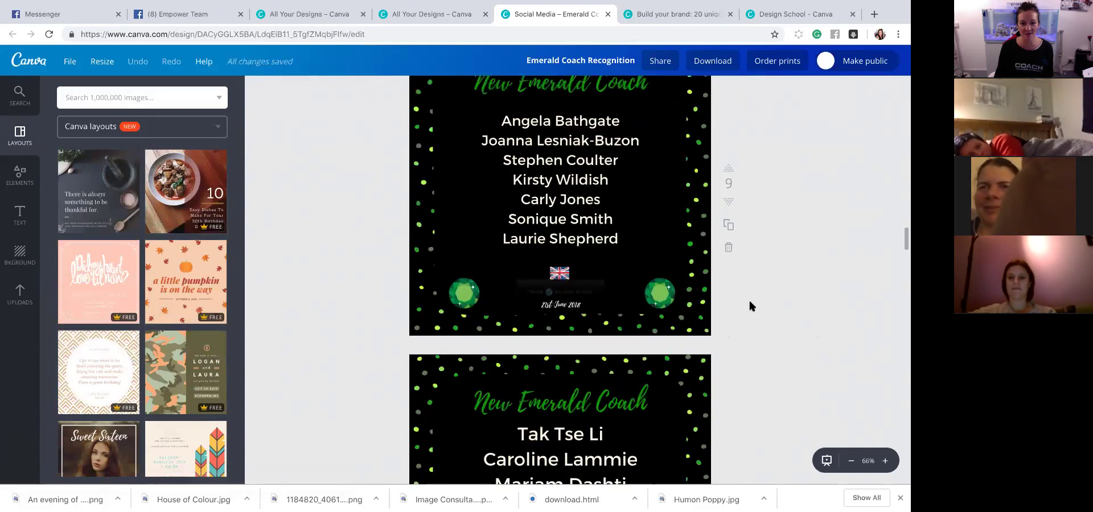
- Return to page 1 of the Emerald Coach design, duplicate that page and select its list of names
{"action": "scroll", "coordinate": [749, 307], "scroll_direction": "down", "scroll_amount": 15}
{"action": "scroll", "coordinate": [749, 307], "scroll_direction": "up", "scroll_amount": 11}
{"action": "scroll", "coordinate": [750, 302], "scroll_direction": "up", "scroll_amount": 20}
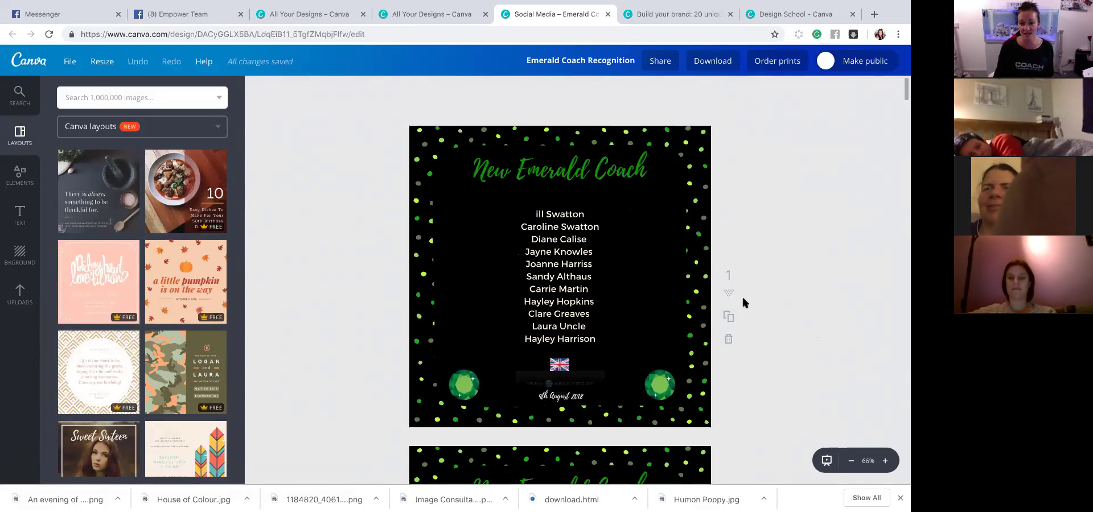
{"action": "left_click", "coordinate": [728, 317]}
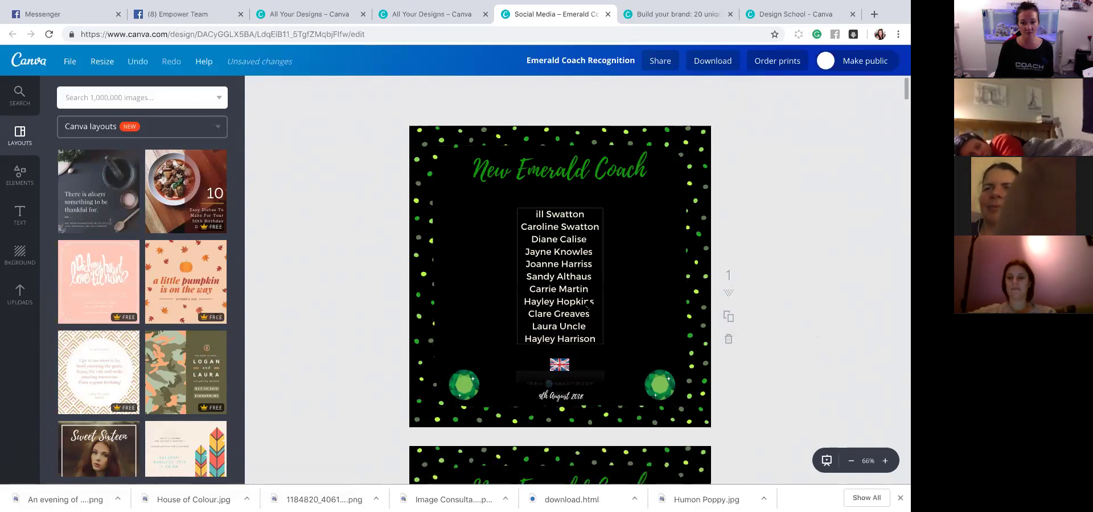
{"action": "left_click", "coordinate": [559, 277]}
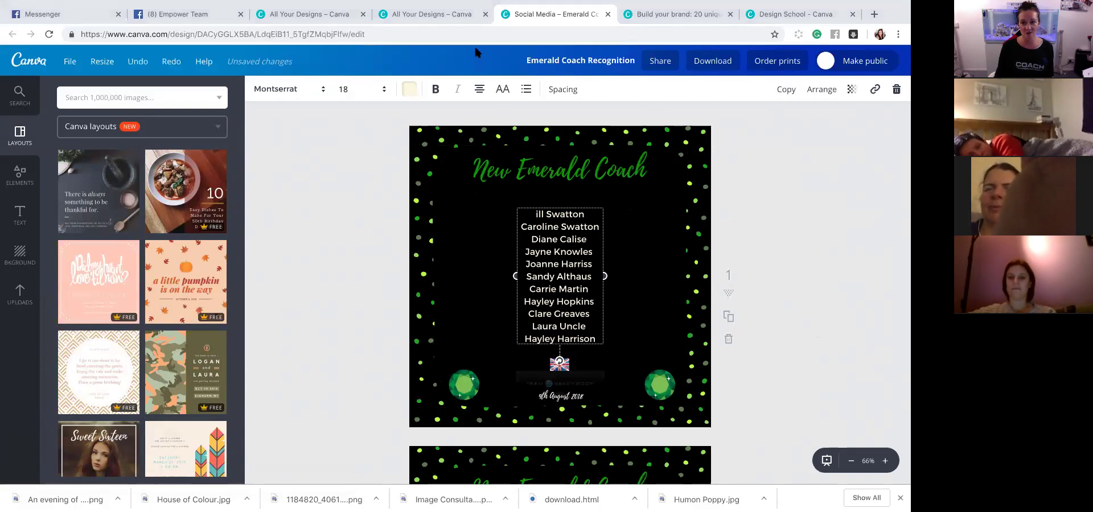
- Review the PNG download options, switch from all pages to a specific page range, and close them without downloading
{"action": "left_click", "coordinate": [710, 63]}
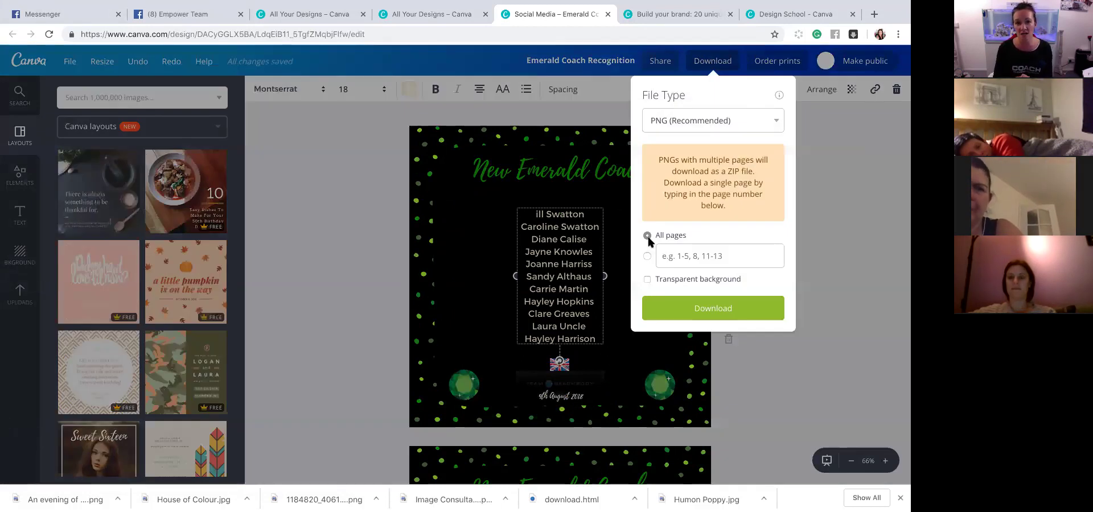
{"action": "left_click", "coordinate": [648, 258]}
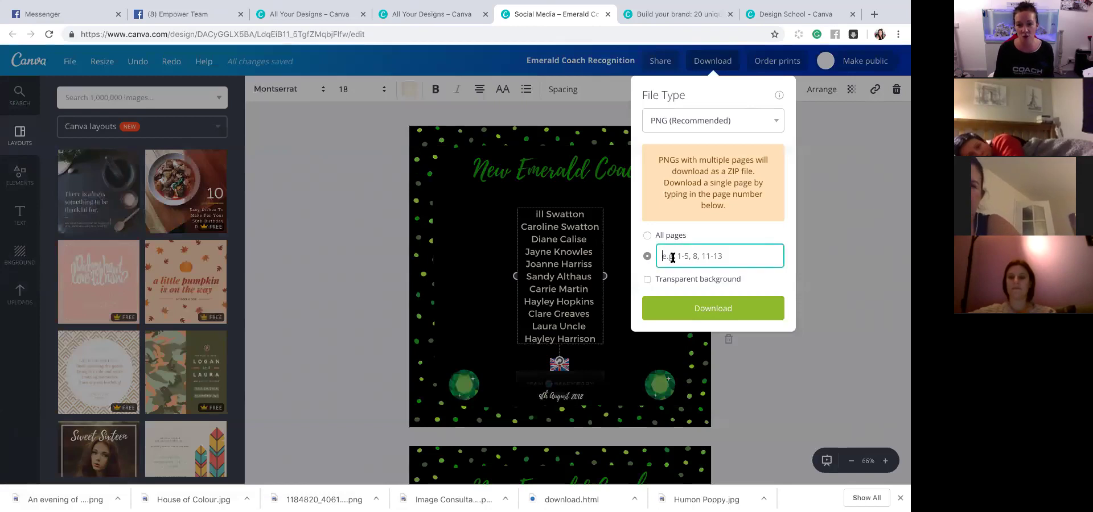
{"action": "left_click", "coordinate": [813, 239]}
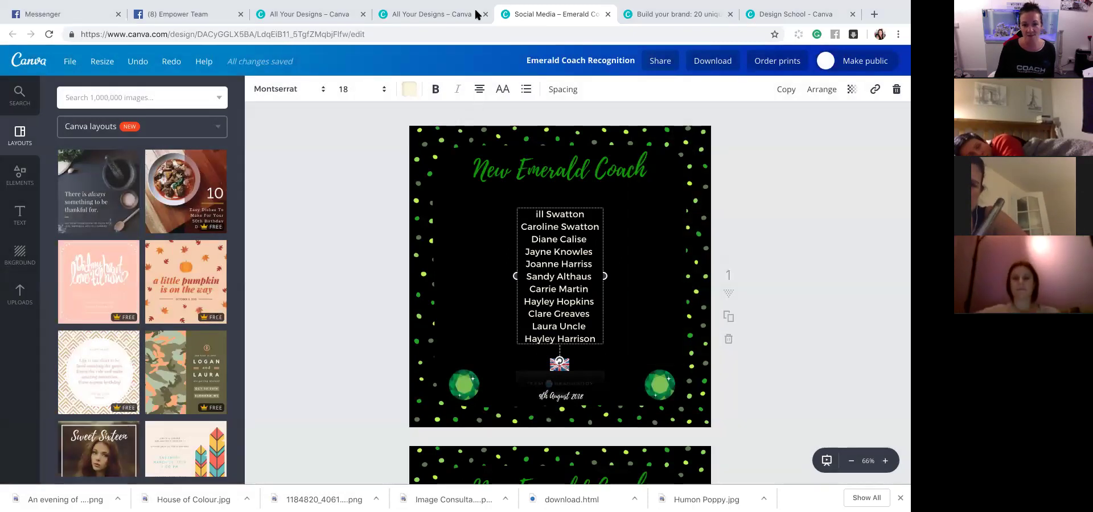
- Leave the recognition design for the designs page and create a new Facebook Post design
{"action": "left_click", "coordinate": [38, 60]}
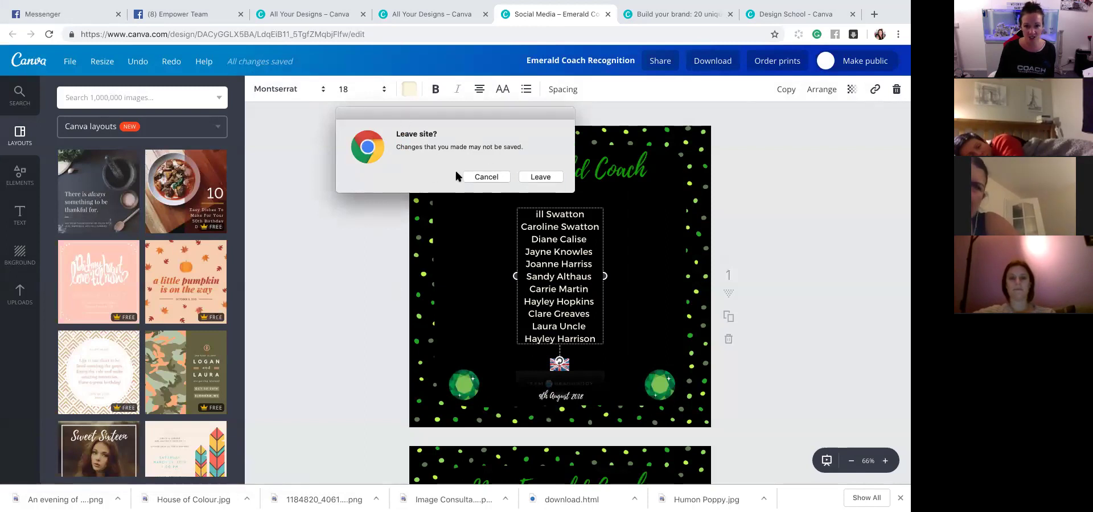
{"action": "left_click", "coordinate": [526, 177]}
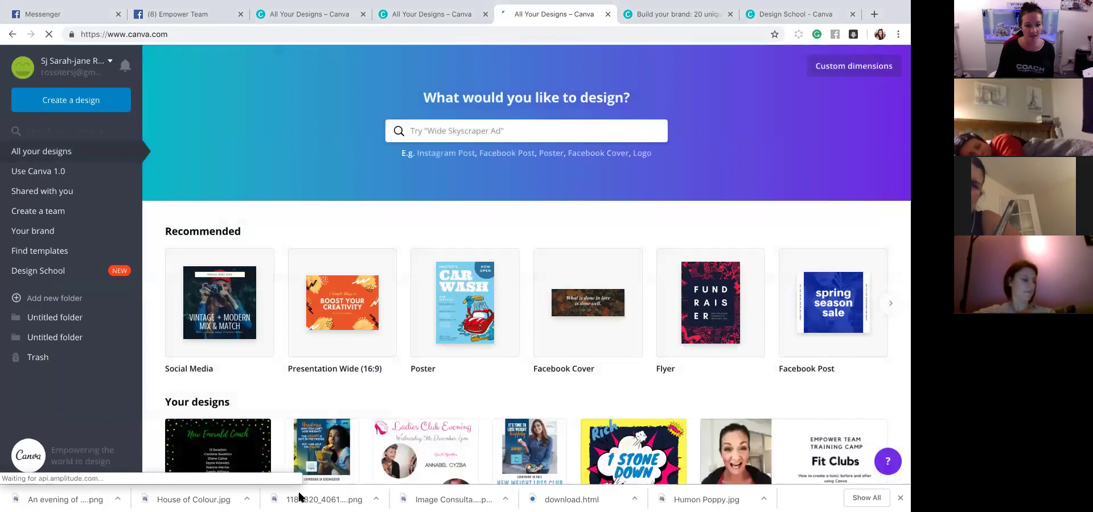
{"action": "scroll", "coordinate": [291, 427], "scroll_direction": "down", "scroll_amount": 3}
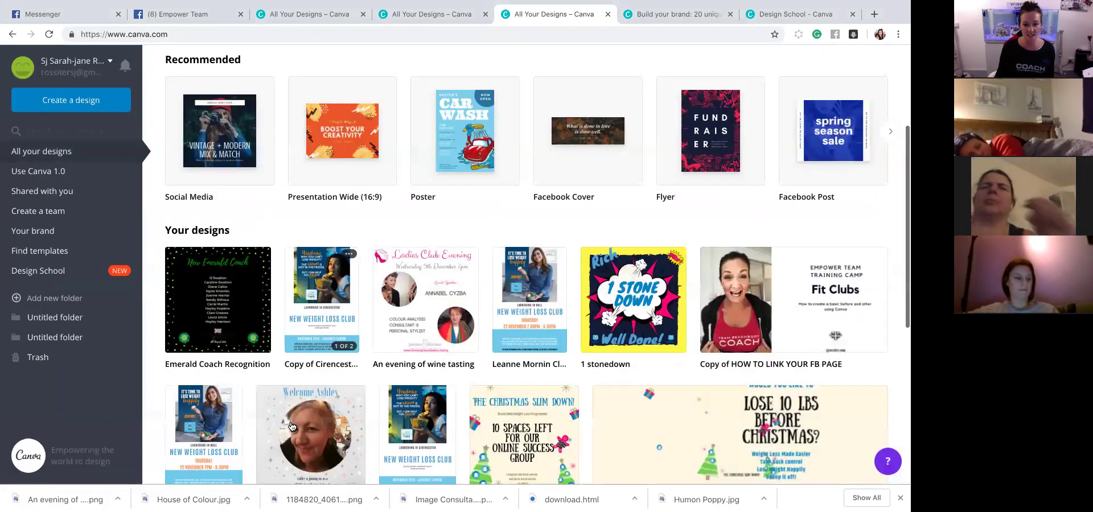
{"action": "scroll", "coordinate": [57, 217], "scroll_direction": "down", "scroll_amount": 1}
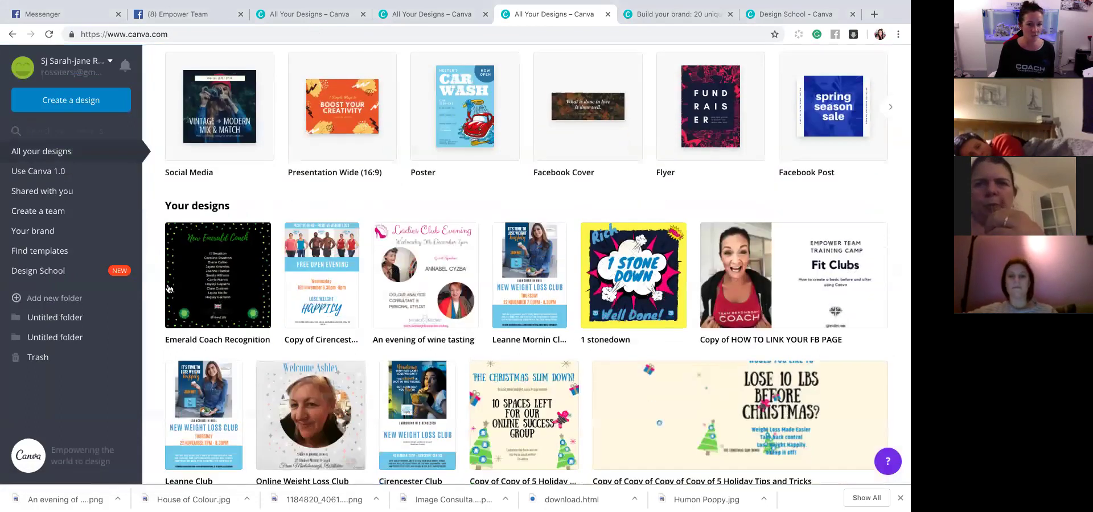
{"action": "left_click", "coordinate": [84, 105]}
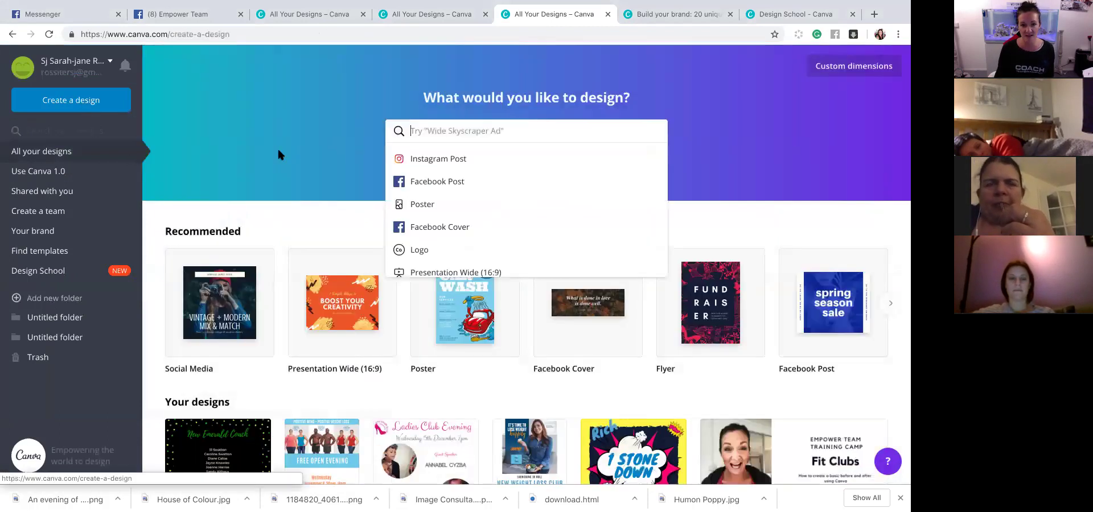
{"action": "left_click", "coordinate": [447, 181]}
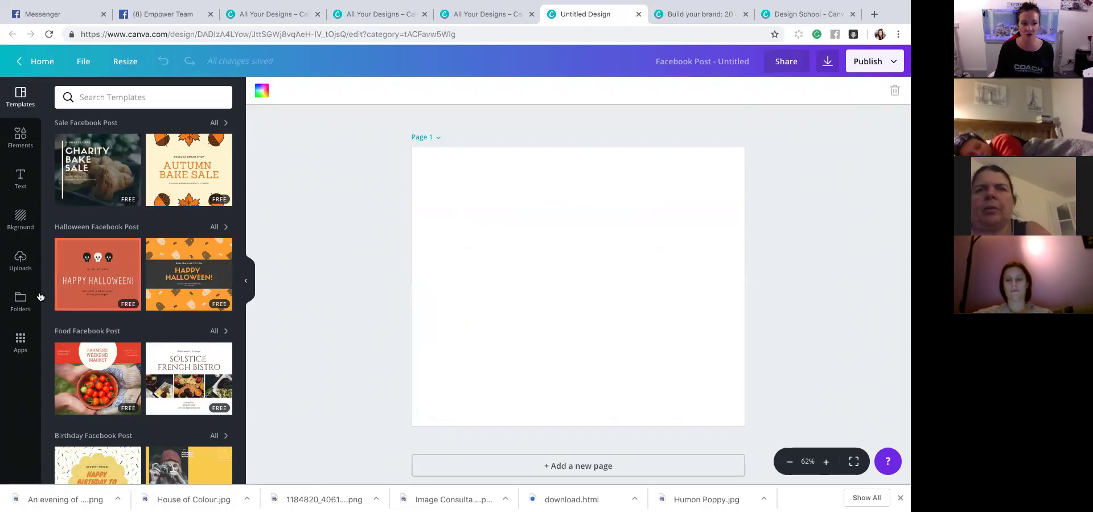
- Browse the Facebook Post templates through the seasonal categories and apply the "I love to bake!" template to page 1
{"action": "scroll", "coordinate": [138, 316], "scroll_direction": "down", "scroll_amount": 4}
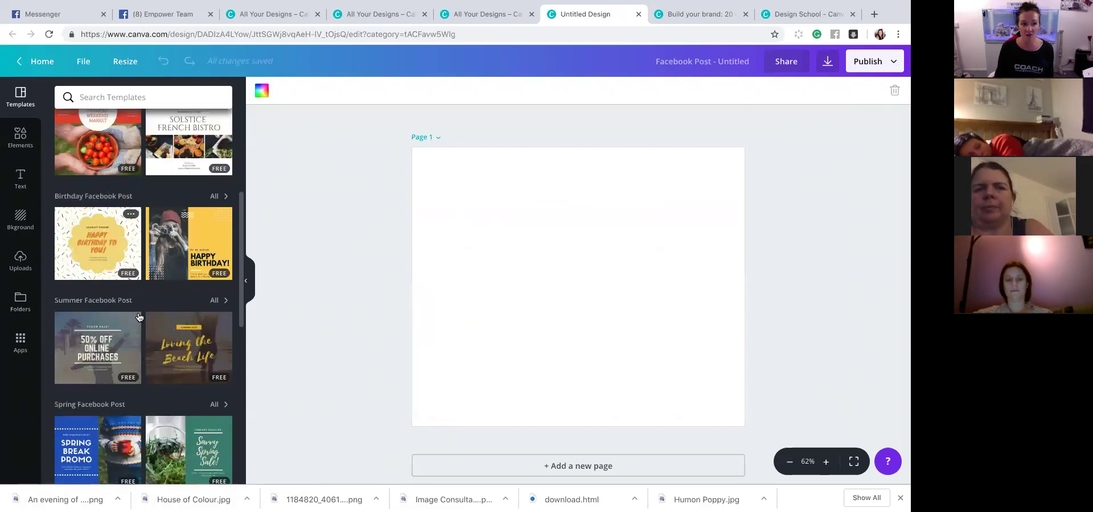
{"action": "scroll", "coordinate": [139, 317], "scroll_direction": "down", "scroll_amount": 3}
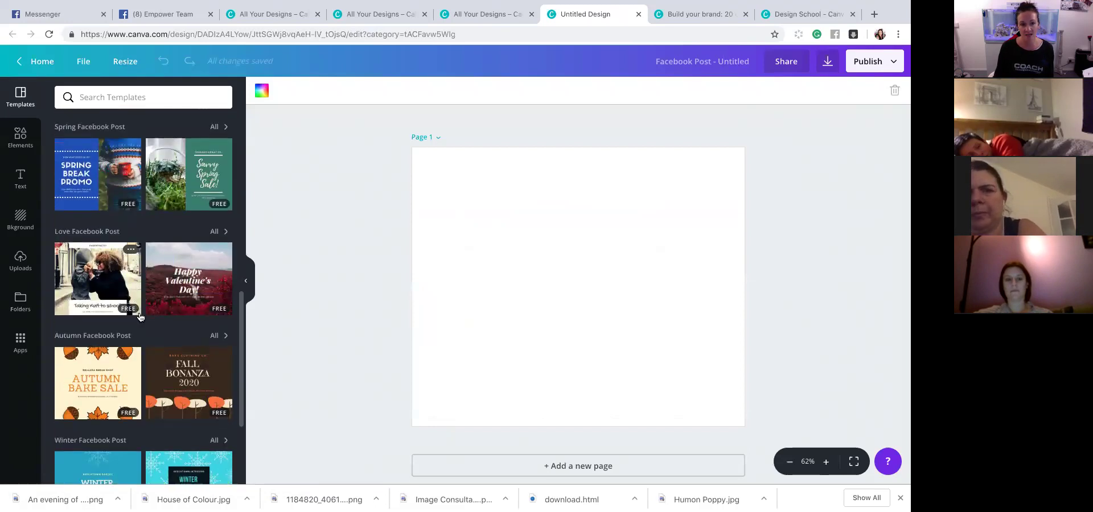
{"action": "scroll", "coordinate": [138, 315], "scroll_direction": "down", "scroll_amount": 5}
{"action": "scroll", "coordinate": [139, 317], "scroll_direction": "down", "scroll_amount": 5}
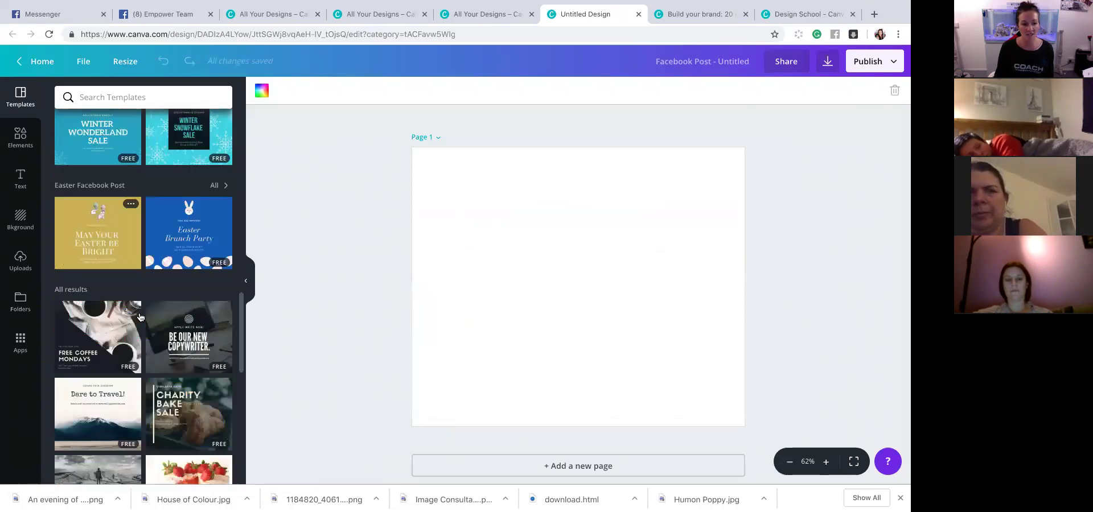
{"action": "scroll", "coordinate": [139, 318], "scroll_direction": "down", "scroll_amount": 2}
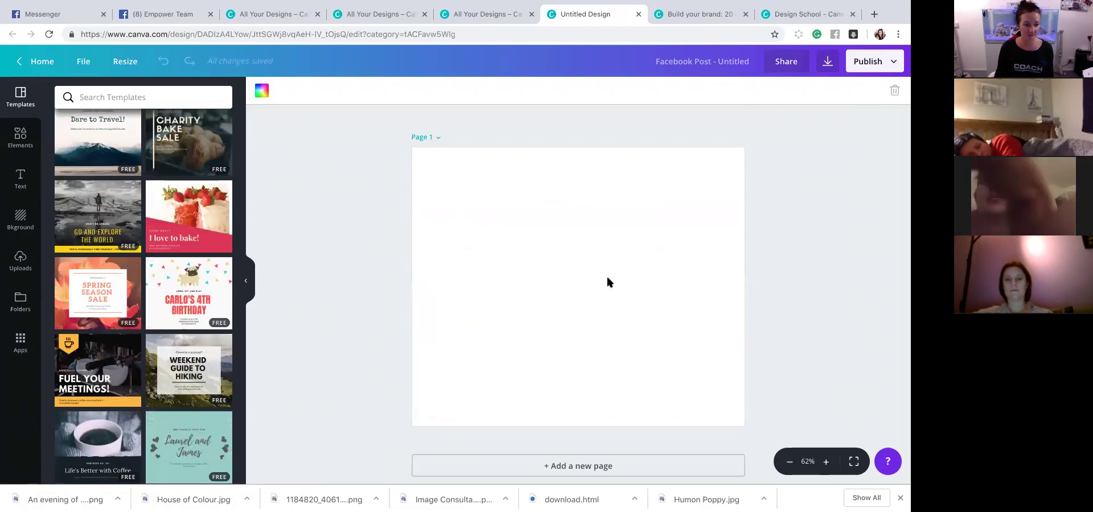
{"action": "scroll", "coordinate": [192, 289], "scroll_direction": "up", "scroll_amount": 1}
{"action": "scroll", "coordinate": [192, 289], "scroll_direction": "up", "scroll_amount": 1}
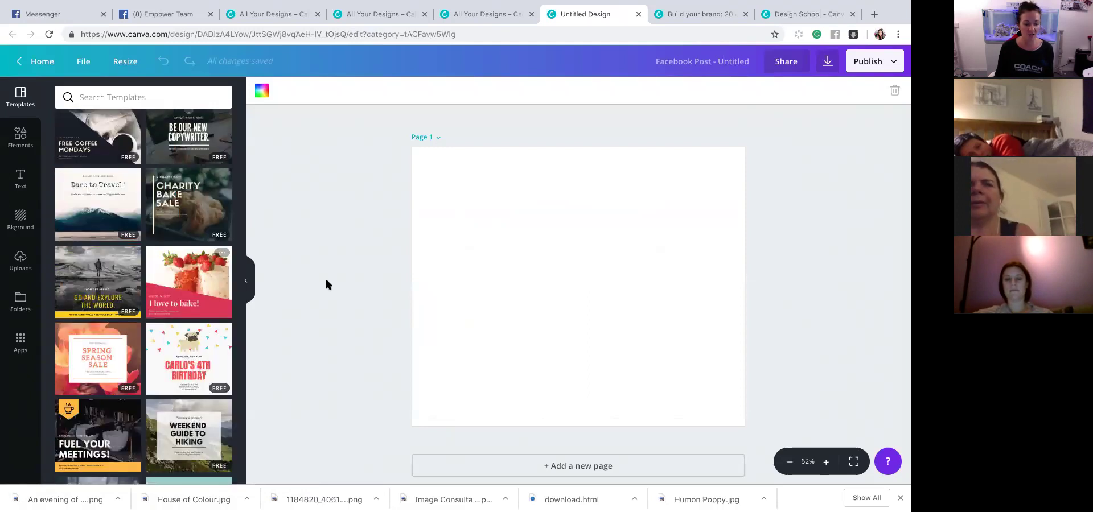
{"action": "left_click", "coordinate": [184, 292]}
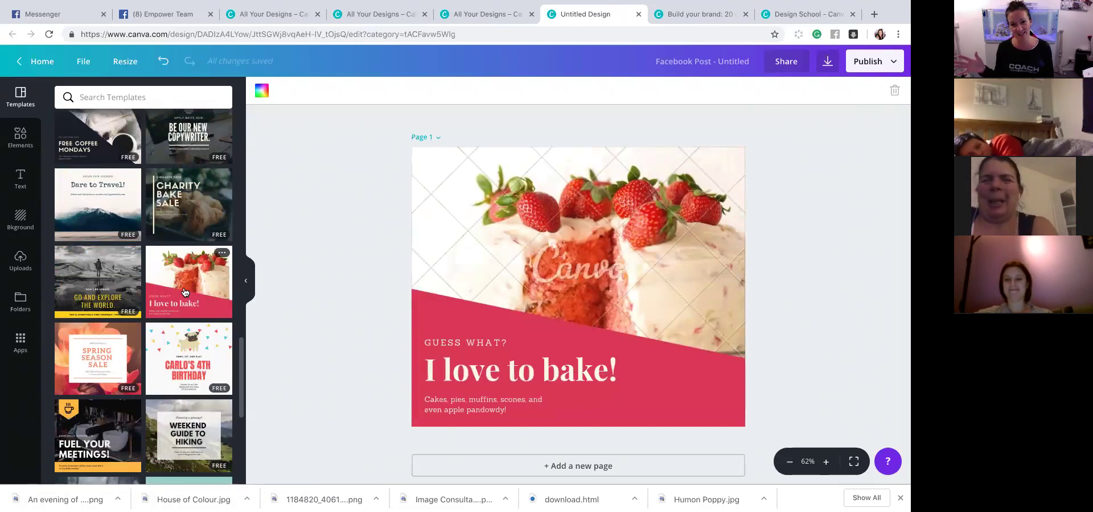
- Select the cake photo, view the purchase options for removing its watermark, and close them without buying
{"action": "left_click", "coordinate": [498, 181]}
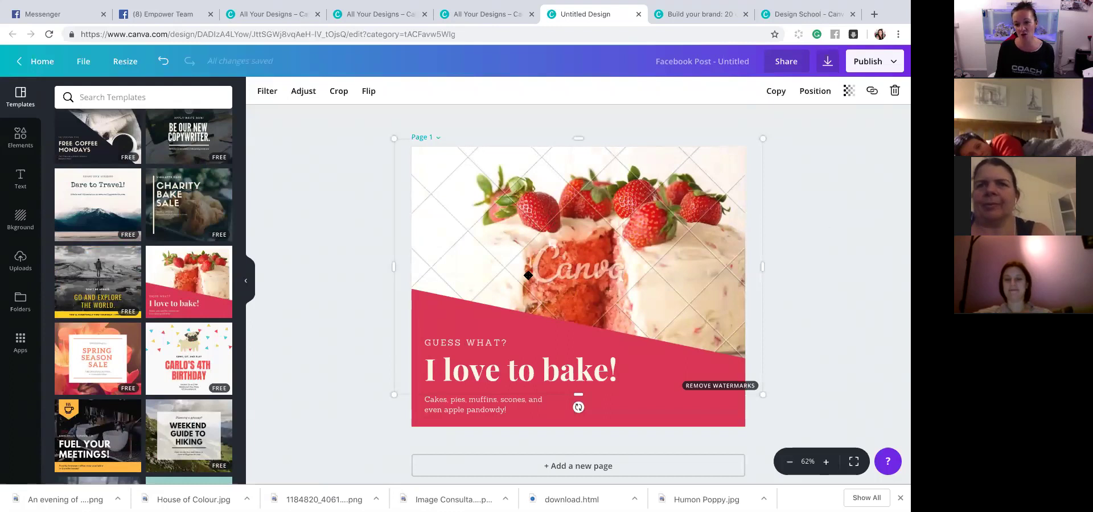
{"action": "left_click", "coordinate": [699, 390]}
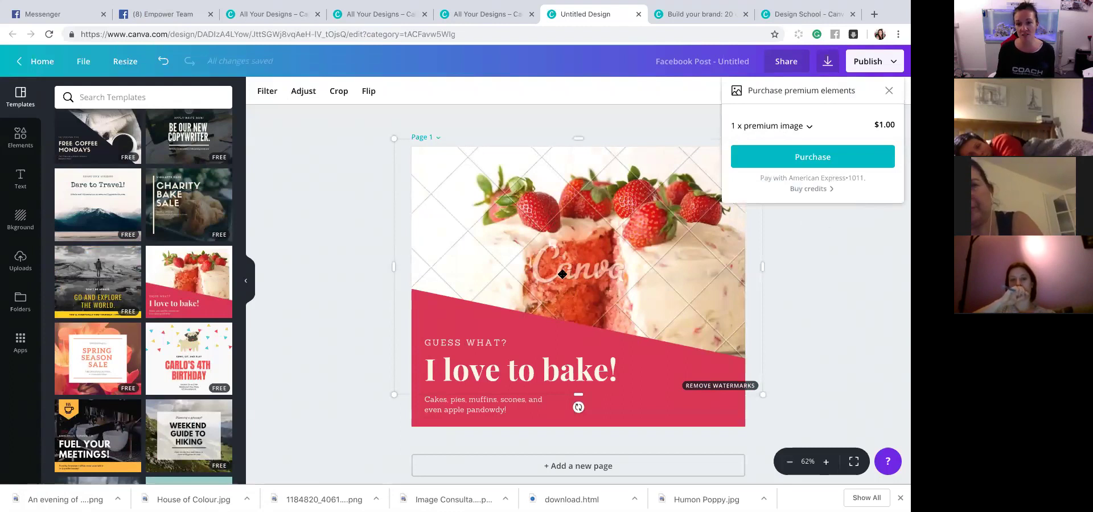
{"action": "left_click", "coordinate": [469, 227]}
- Try repositioning the cake photo, undo the move and reapply the "I love to bake!" template
{"action": "left_click_drag", "start_coordinate": [472, 228], "coordinate": [503, 180]}
{"action": "left_click_drag", "start_coordinate": [458, 134], "coordinate": [456, 221]}
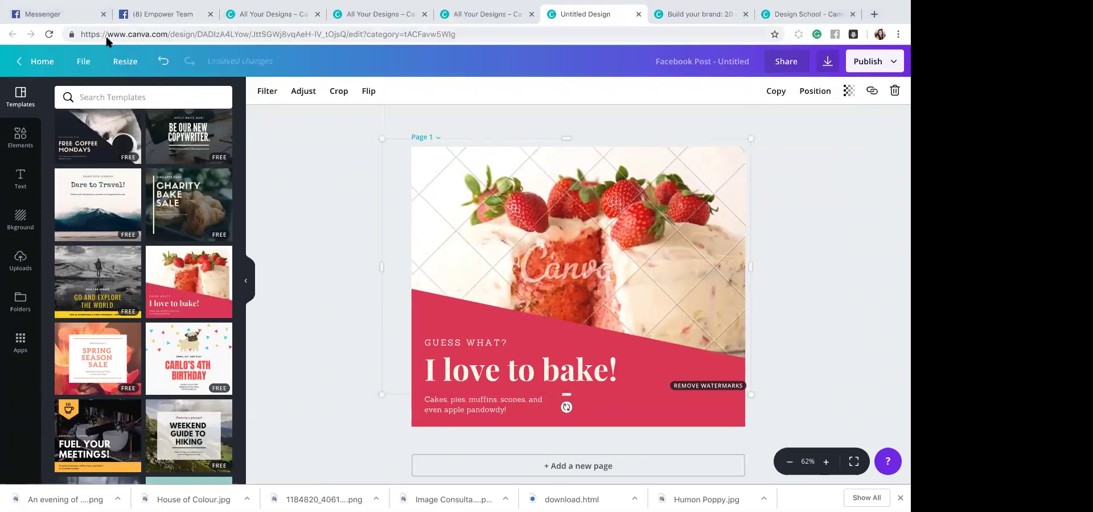
{"action": "left_click", "coordinate": [164, 63]}
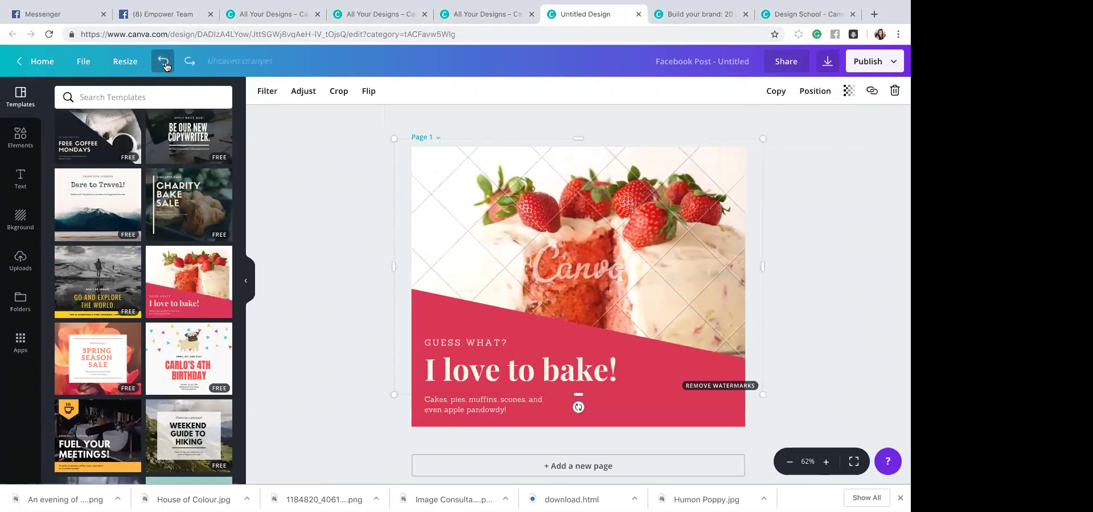
{"action": "left_click", "coordinate": [221, 273]}
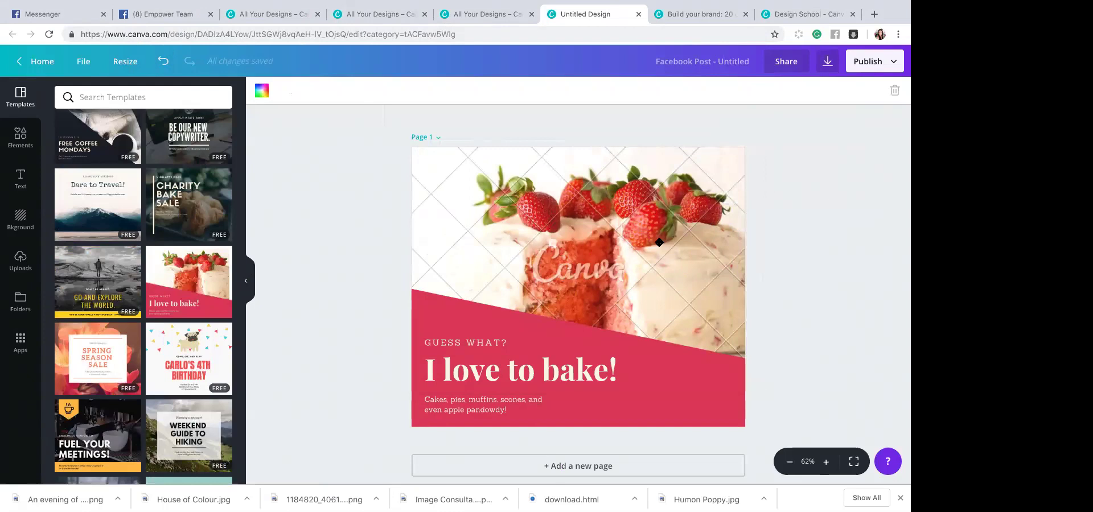
- Try deleting the cake photo from the post, and undo the deletion
{"action": "left_click", "coordinate": [617, 228]}
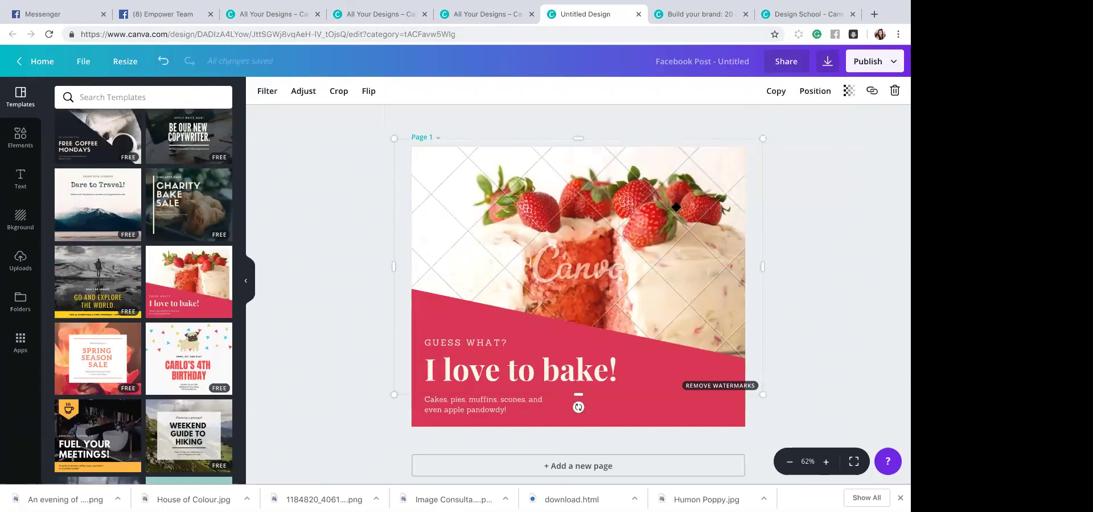
{"action": "key", "text": "Delete"}
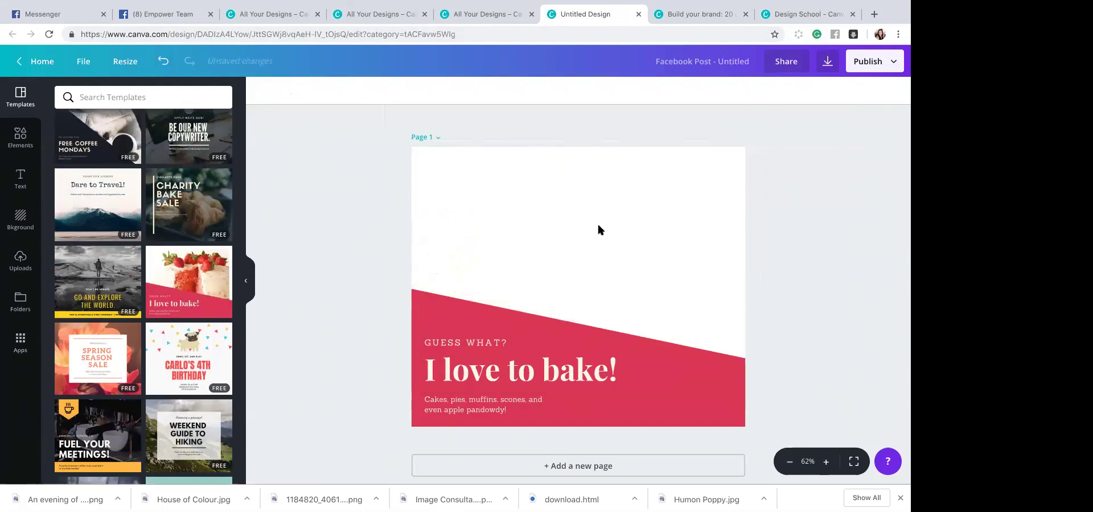
{"action": "left_click", "coordinate": [164, 61]}
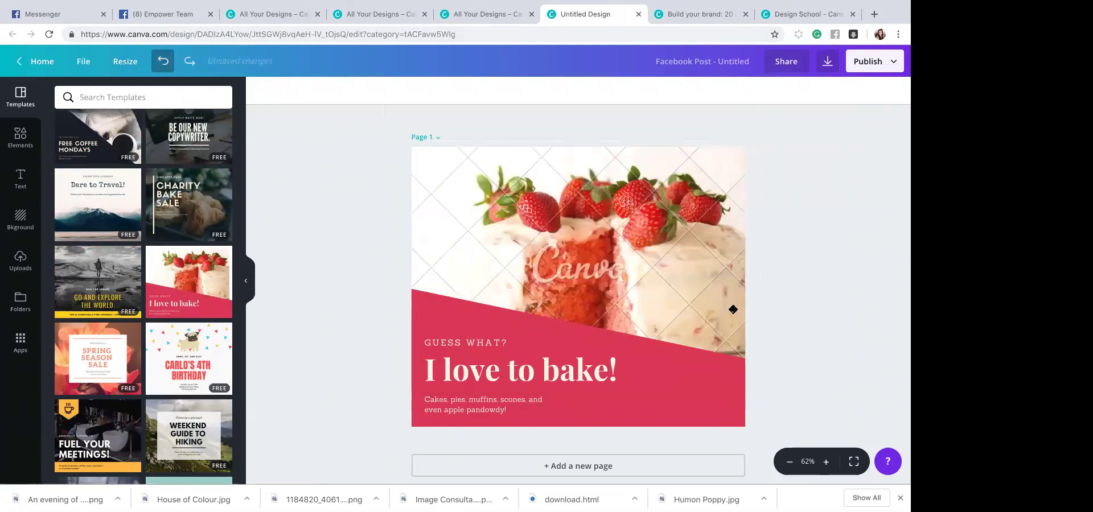
- Recolour the red slanted shape behind the text to the first blue in the saved brand palettes
{"action": "left_click", "coordinate": [666, 416]}
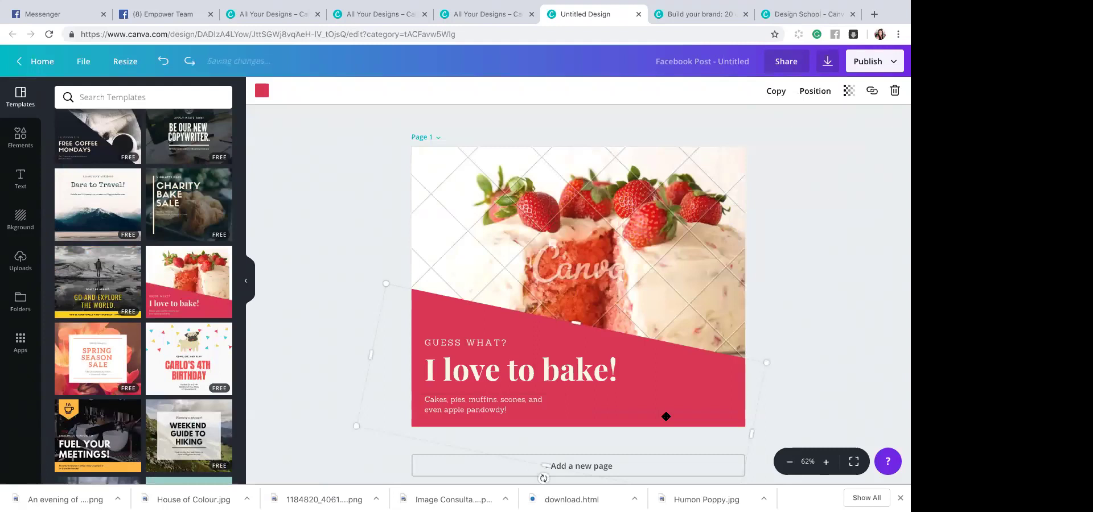
{"action": "left_click", "coordinate": [261, 91]}
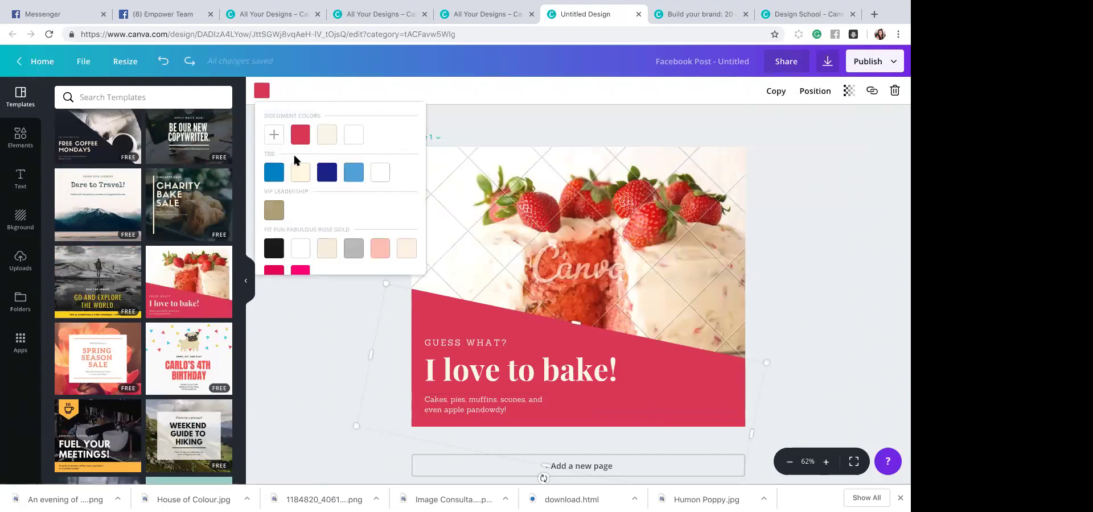
{"action": "left_click", "coordinate": [274, 172]}
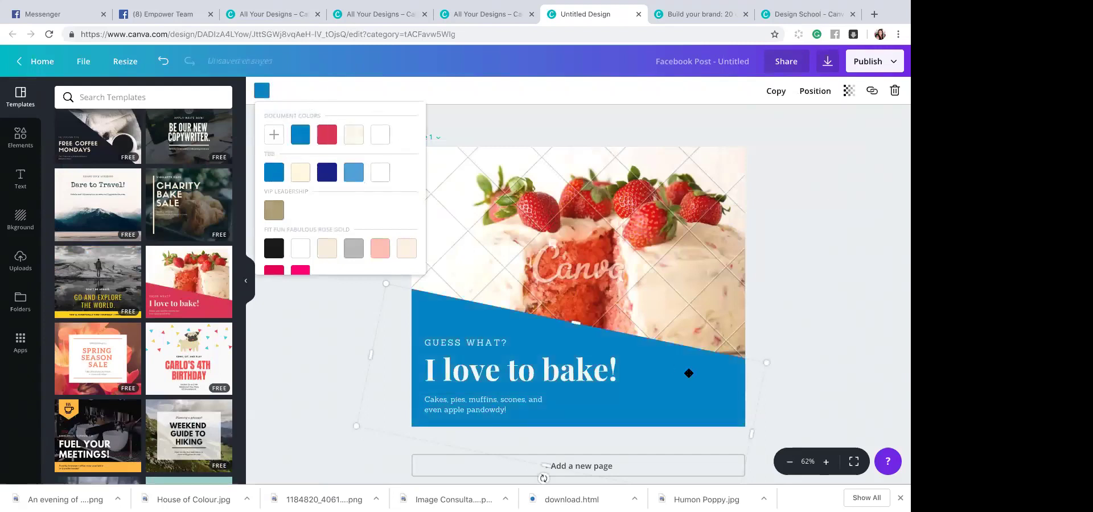
{"action": "left_click", "coordinate": [845, 354]}
- Select the blue shape again and look through its document, brand and default colour palettes without changing the colour
{"action": "left_click", "coordinate": [706, 288]}
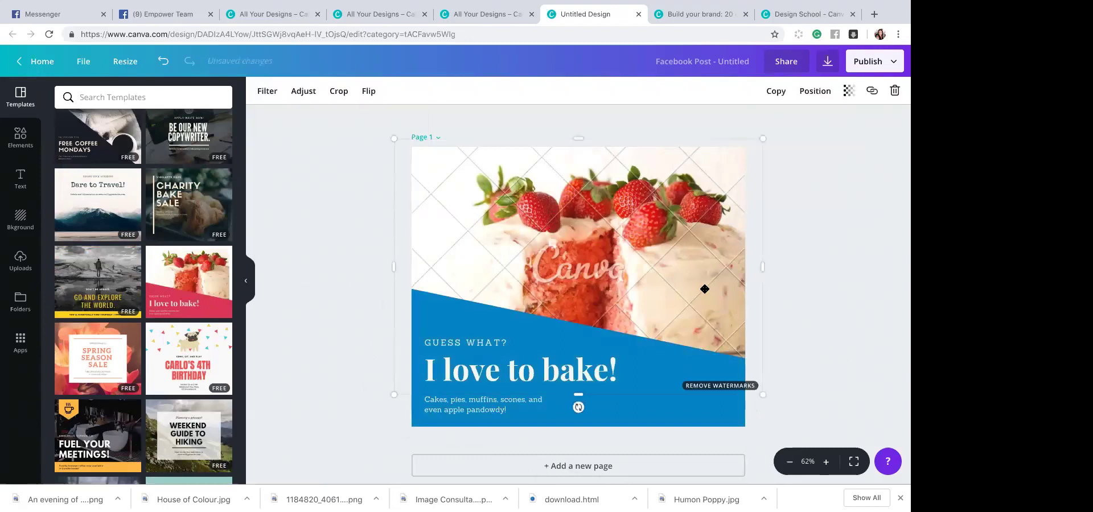
{"action": "mouse_move", "coordinate": [703, 292]}
{"action": "left_mouse_down"}
{"action": "mouse_move", "coordinate": [736, 288]}
{"action": "mouse_move", "coordinate": [667, 287]}
{"action": "mouse_move", "coordinate": [701, 290]}
{"action": "left_mouse_up"}
{"action": "left_click", "coordinate": [680, 417]}
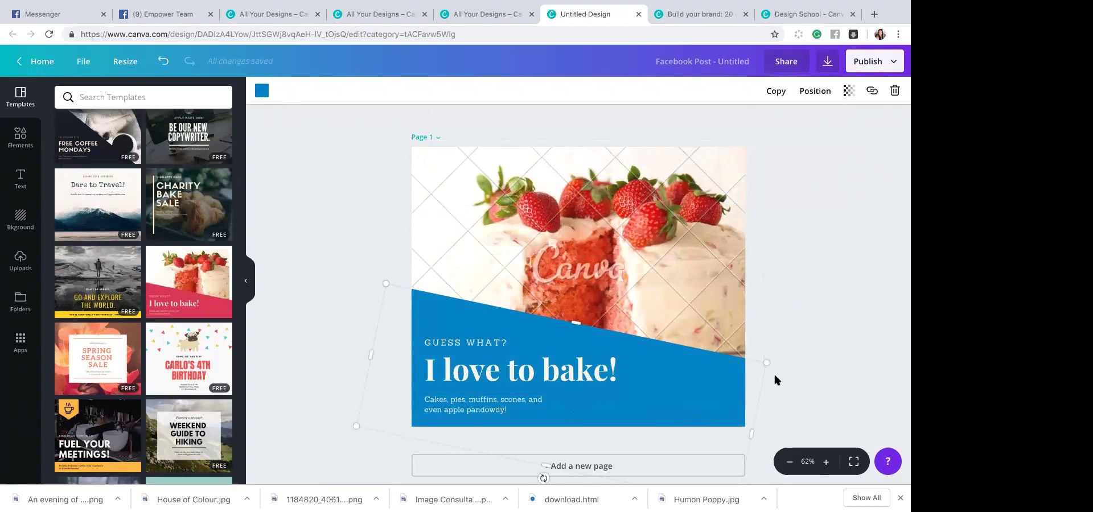
{"action": "left_click", "coordinate": [263, 91]}
{"action": "scroll", "coordinate": [310, 206], "scroll_direction": "down", "scroll_amount": 3}
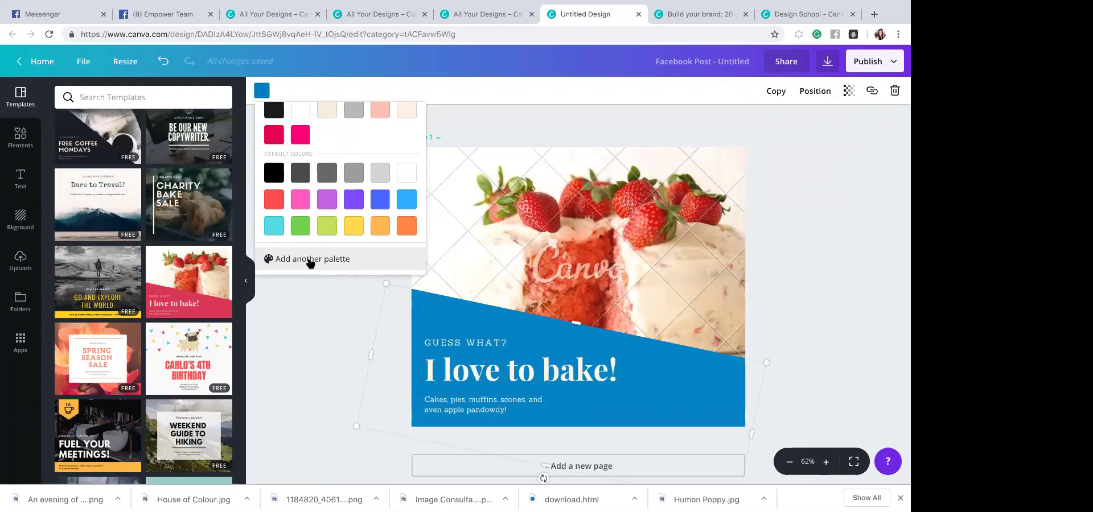
{"action": "scroll", "coordinate": [334, 184], "scroll_direction": "up", "scroll_amount": 3}
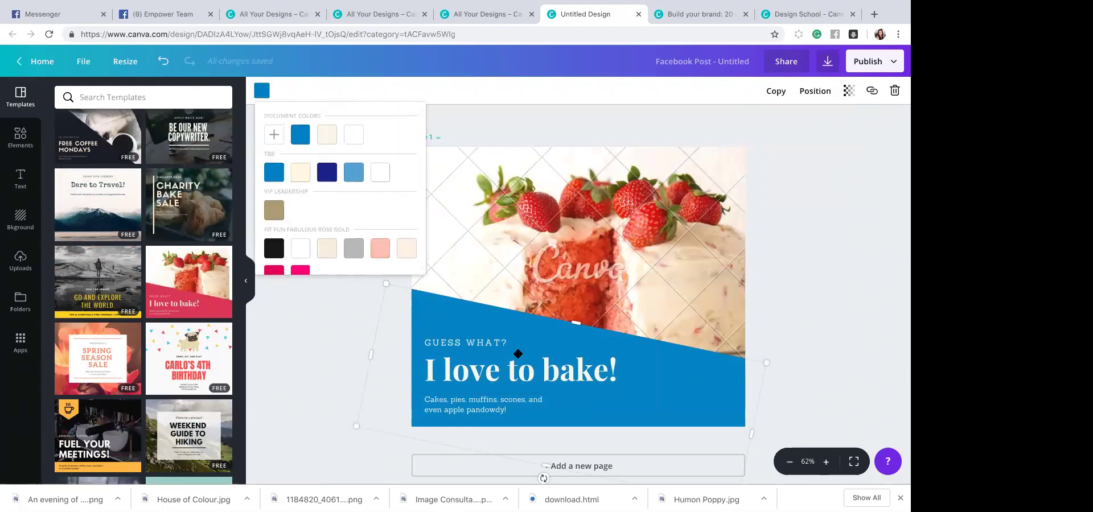
{"action": "left_click", "coordinate": [816, 345]}
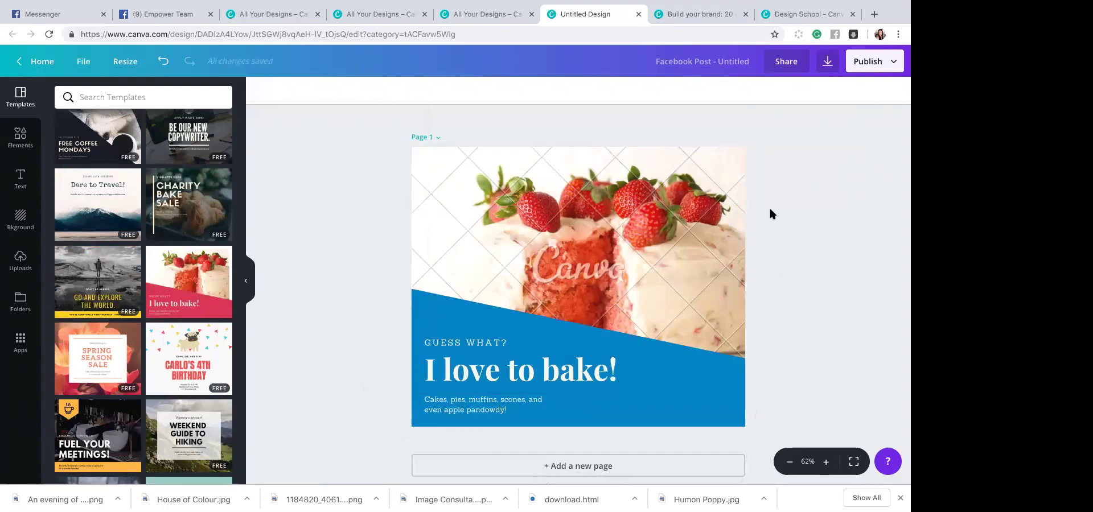
- Select the text group, the cake photo and the blue shape in turn to compare their editing options
{"action": "left_click", "coordinate": [475, 342]}
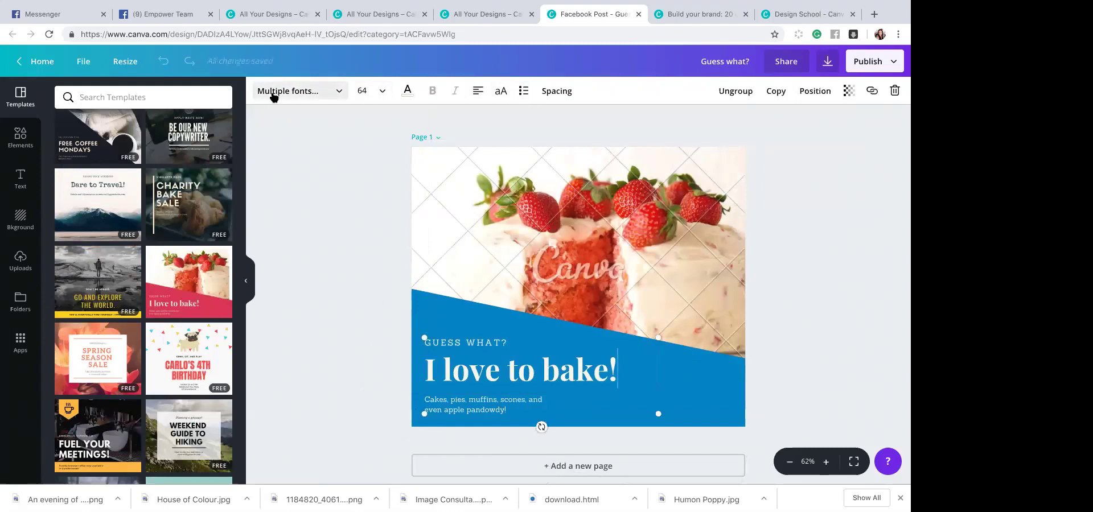
{"action": "left_click", "coordinate": [443, 303]}
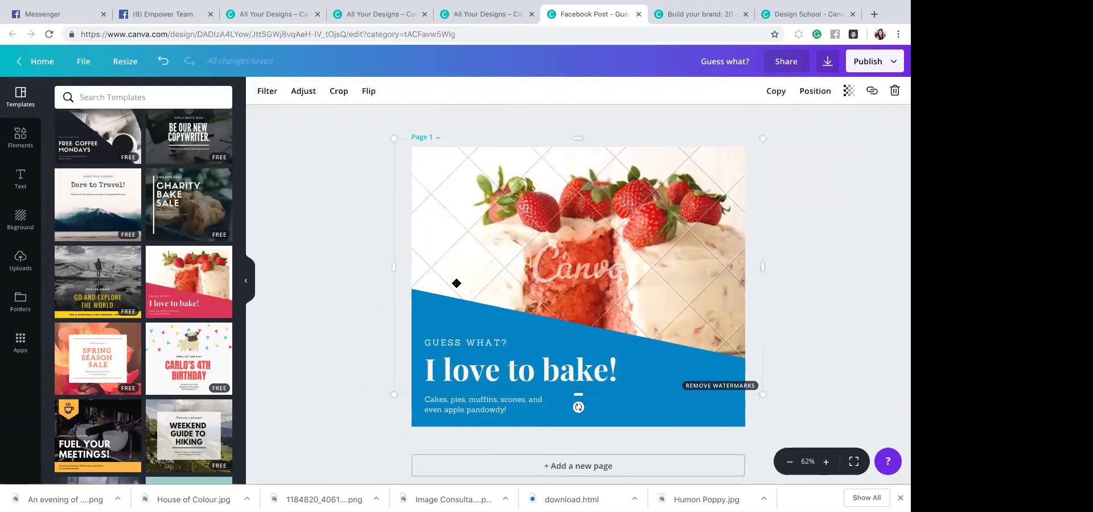
{"action": "left_click", "coordinate": [479, 412]}
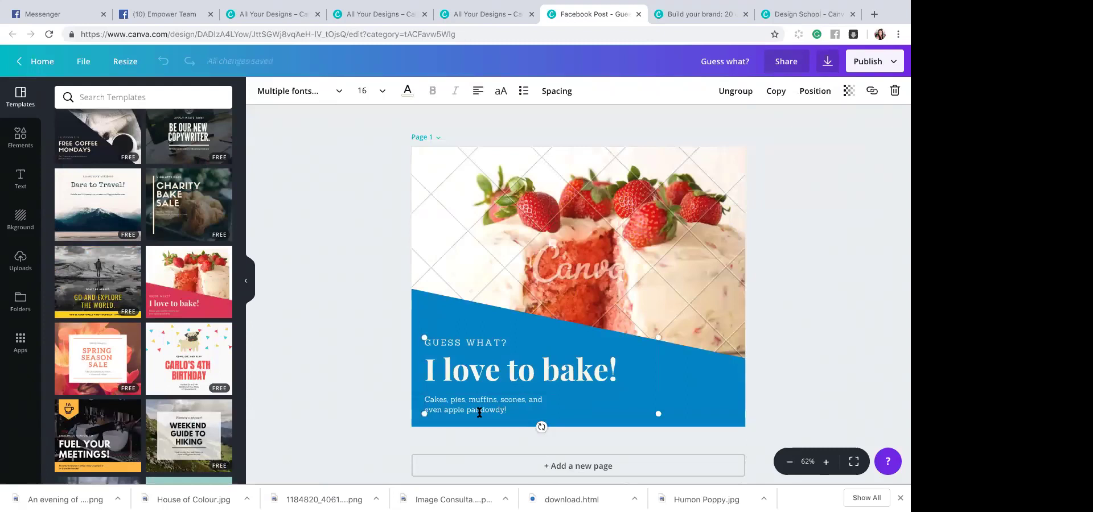
{"action": "left_click", "coordinate": [480, 412]}
{"action": "left_click", "coordinate": [459, 260]}
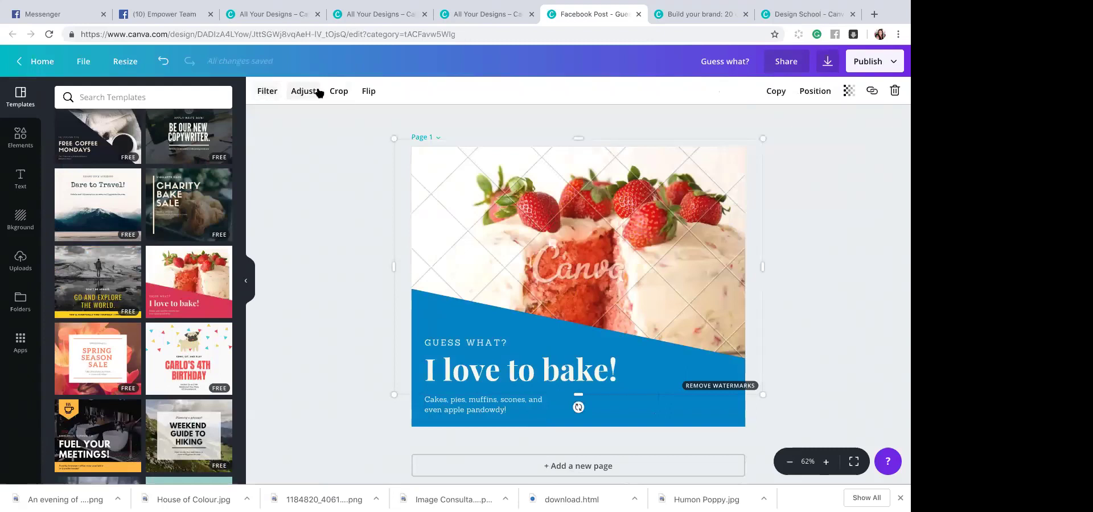
{"action": "left_click", "coordinate": [693, 411]}
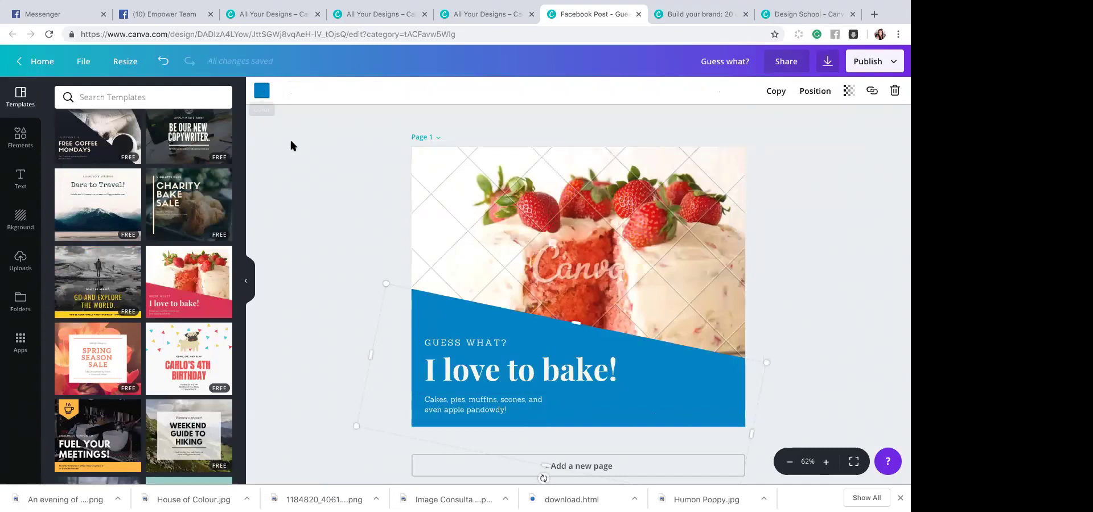
- Replace the small "GUESS WHAT?" line above the heading with "TOP TEAM"
{"action": "left_click", "coordinate": [463, 379]}
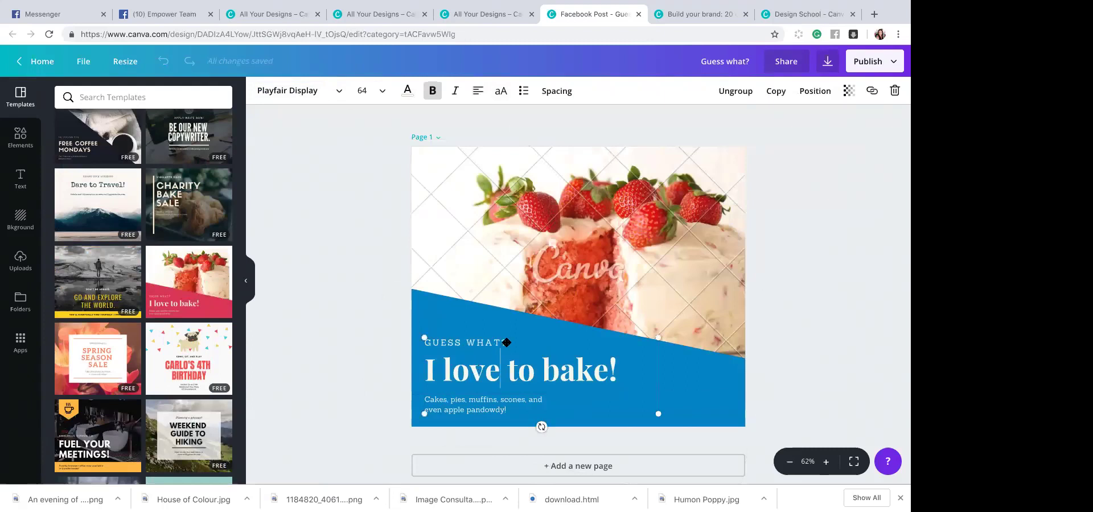
{"action": "left_click_drag", "start_coordinate": [509, 340], "coordinate": [428, 345]}
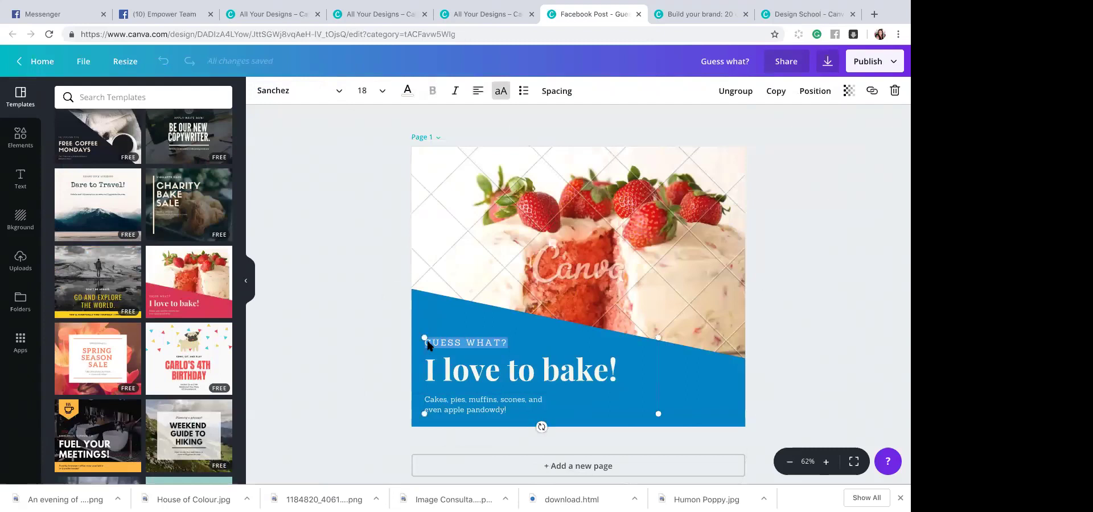
{"action": "type", "text": "TOP"}
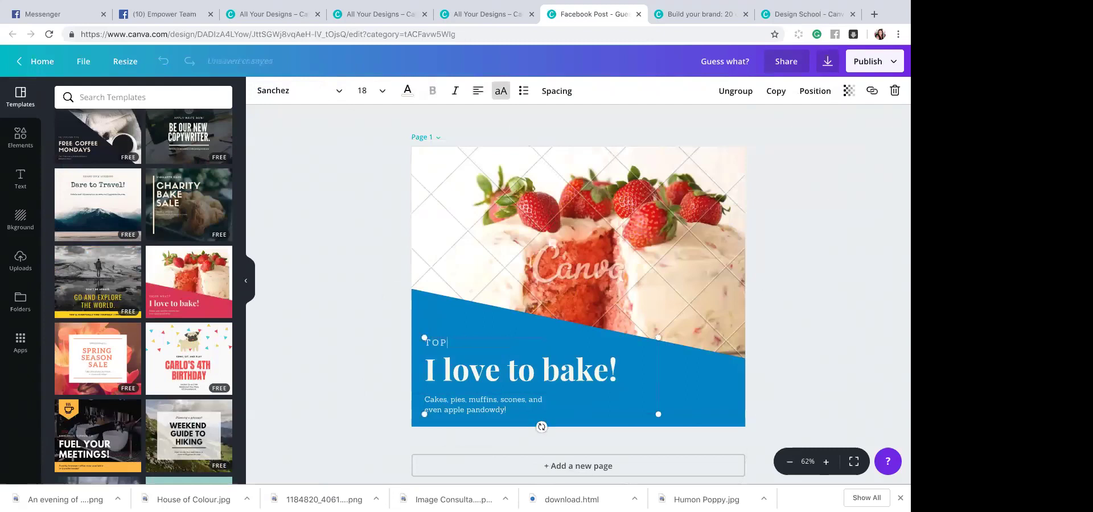
{"action": "type", "text": " TEAM"}
- Look through the available fonts for the "I love to bake!" heading and set it to the brand font Great Vibes
{"action": "left_click", "coordinate": [470, 371]}
{"action": "double_click", "coordinate": [522, 377]}
{"action": "triple_click", "coordinate": [522, 378]}
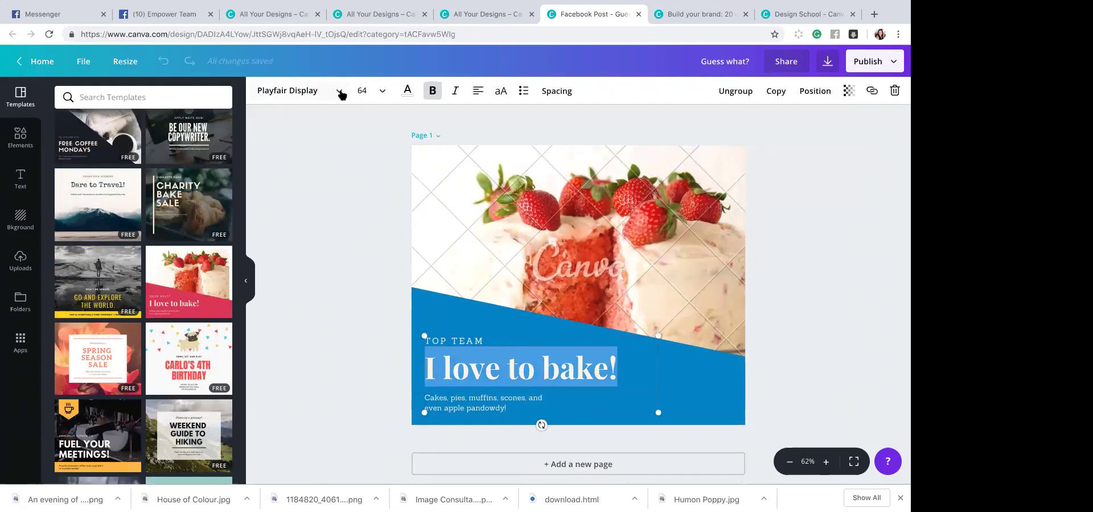
{"action": "left_click", "coordinate": [339, 91]}
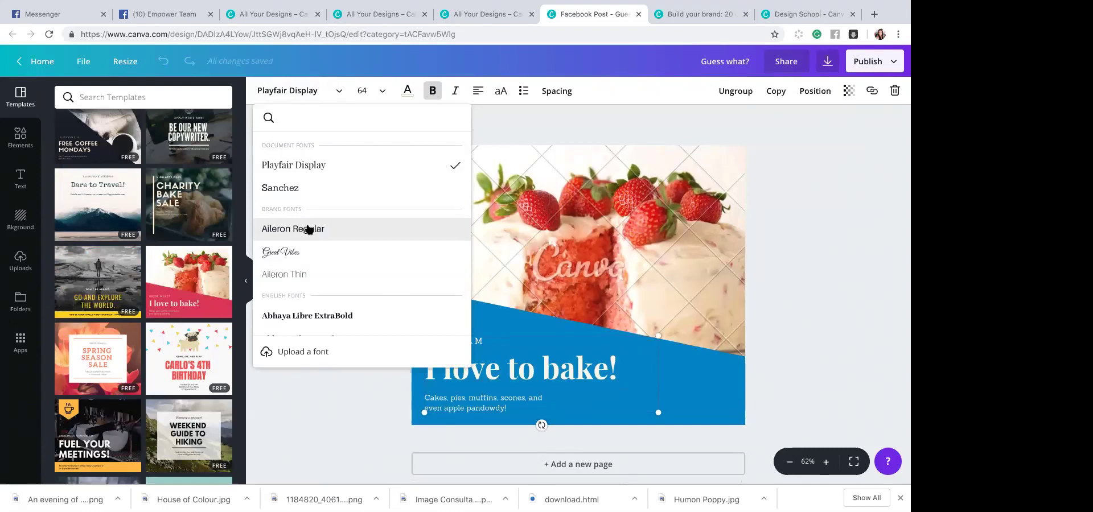
{"action": "scroll", "coordinate": [393, 317], "scroll_direction": "down", "scroll_amount": 15}
{"action": "scroll", "coordinate": [391, 318], "scroll_direction": "down", "scroll_amount": 10}
{"action": "scroll", "coordinate": [391, 317], "scroll_direction": "up", "scroll_amount": 20}
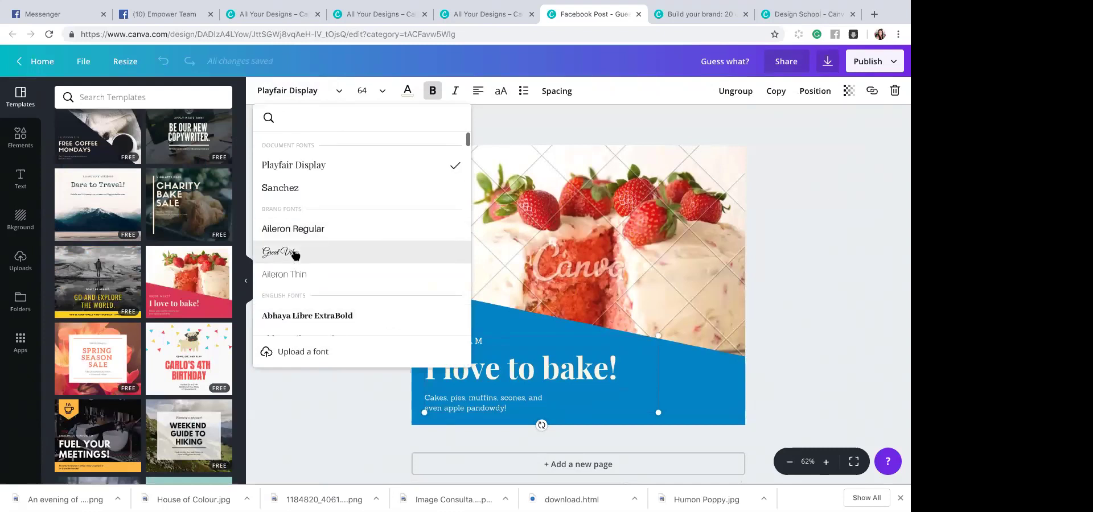
{"action": "left_click", "coordinate": [271, 253]}
- Set the small "Cakes, pies, muffins, scones" text below the heading to the brand font Aileron Thin
{"action": "double_click", "coordinate": [490, 403]}
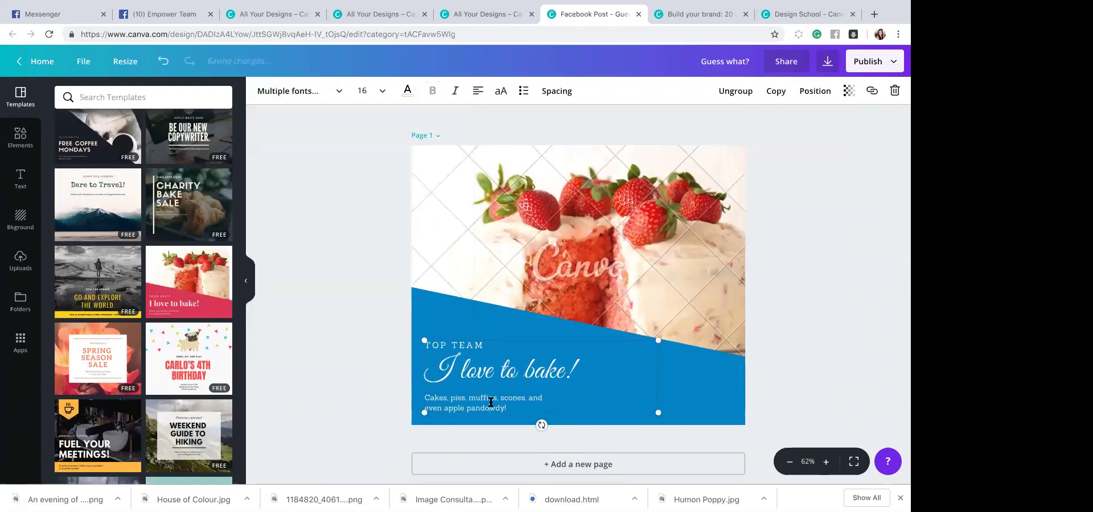
{"action": "left_click", "coordinate": [318, 96]}
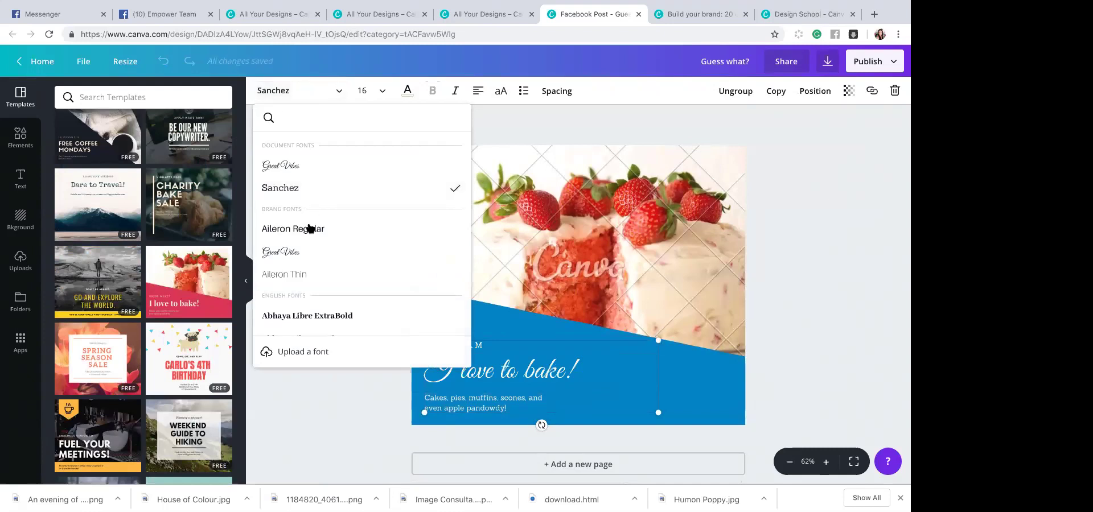
{"action": "left_click", "coordinate": [297, 275]}
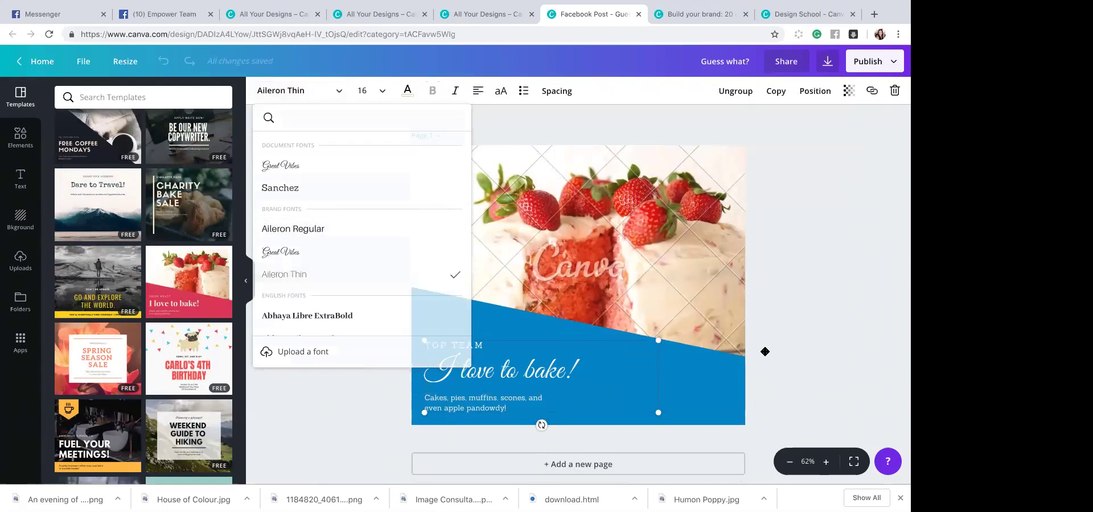
{"action": "left_click", "coordinate": [738, 374]}
{"action": "left_click", "coordinate": [533, 376]}
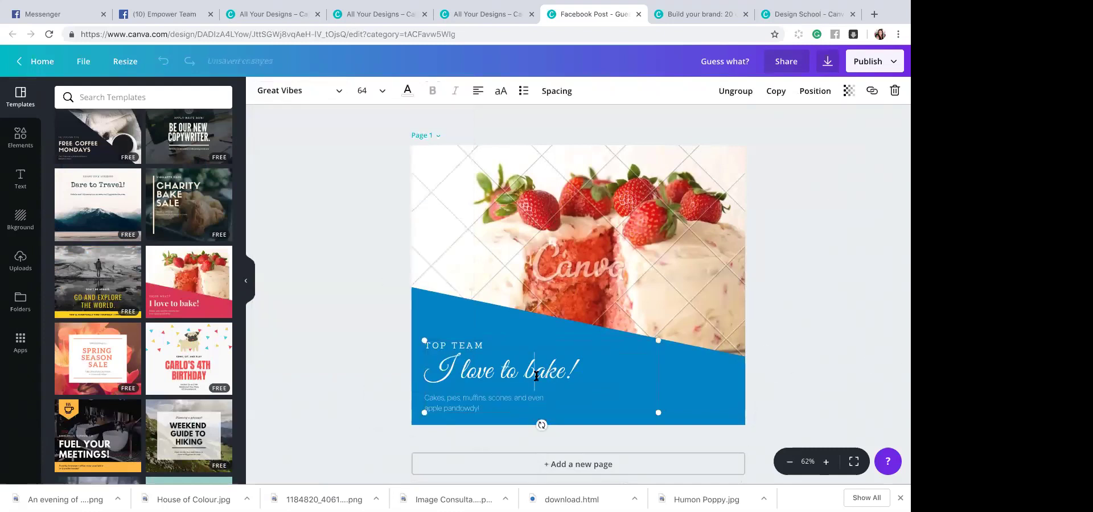
{"action": "left_click", "coordinate": [796, 336]}
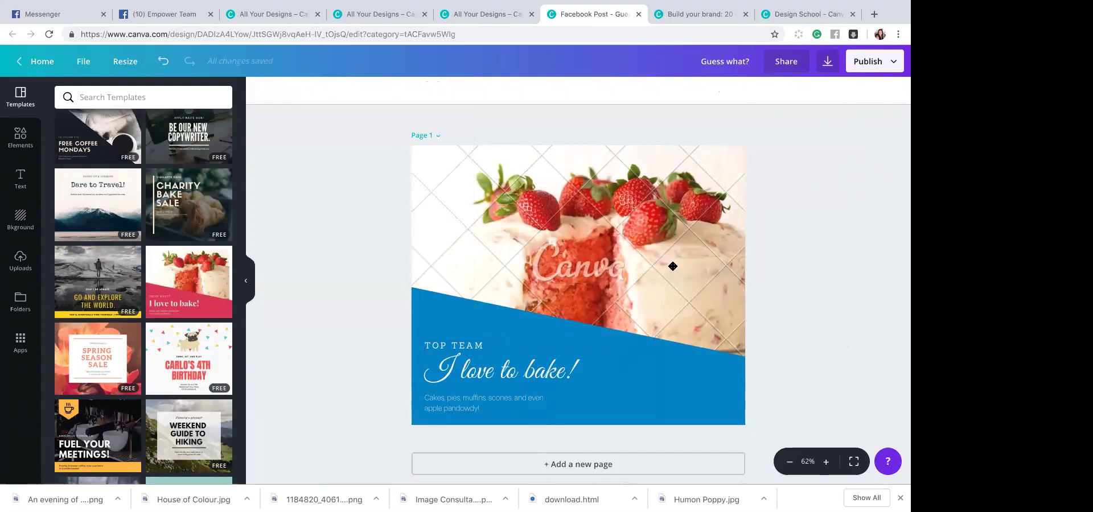
- Delete the cake photo behind the blue shape from the post
{"action": "scroll", "coordinate": [672, 267], "scroll_direction": "down", "scroll_amount": 1}
{"action": "left_click", "coordinate": [641, 222]}
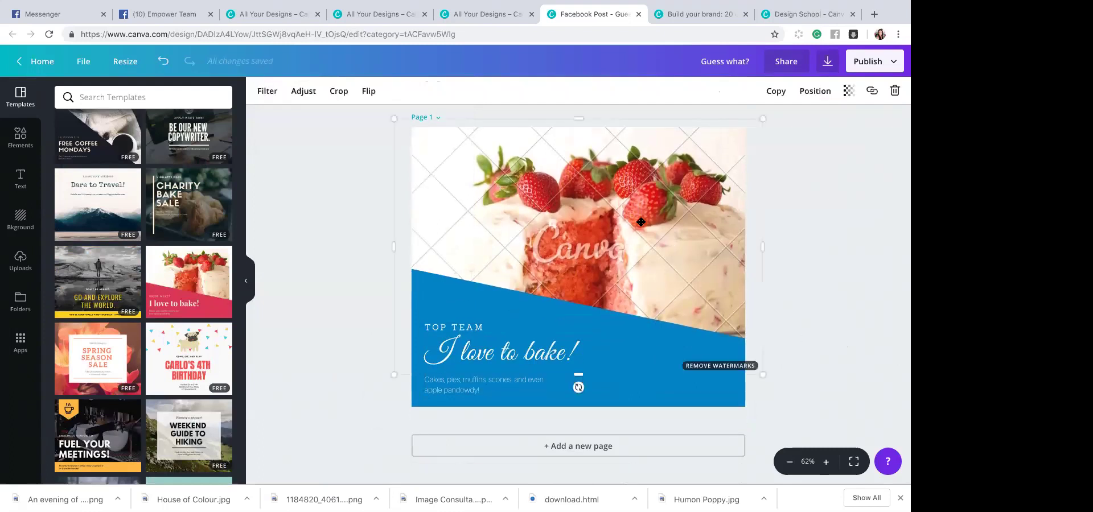
{"action": "left_click", "coordinate": [690, 394]}
{"action": "left_click", "coordinate": [646, 244]}
{"action": "left_click", "coordinate": [423, 402]}
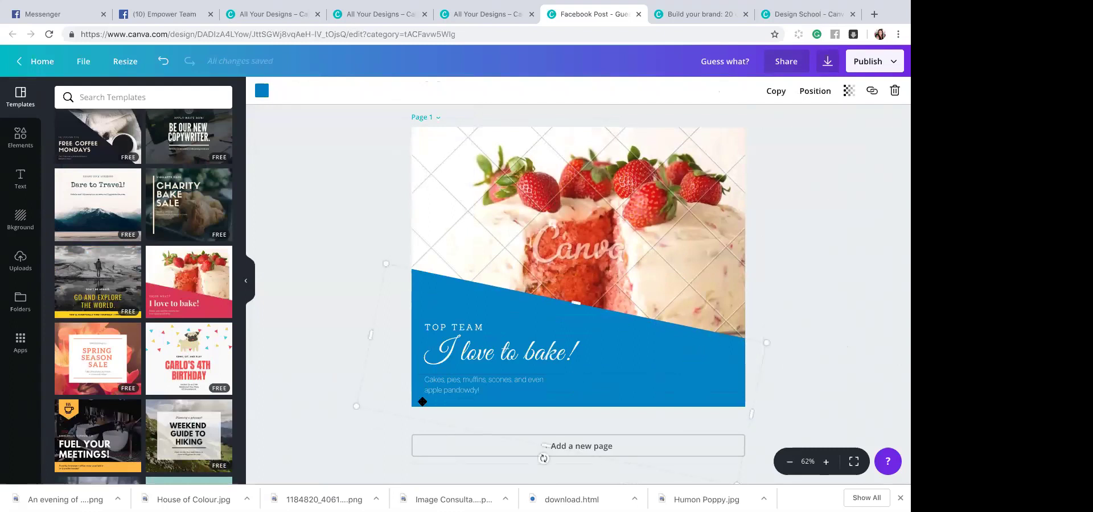
{"action": "left_click", "coordinate": [692, 255]}
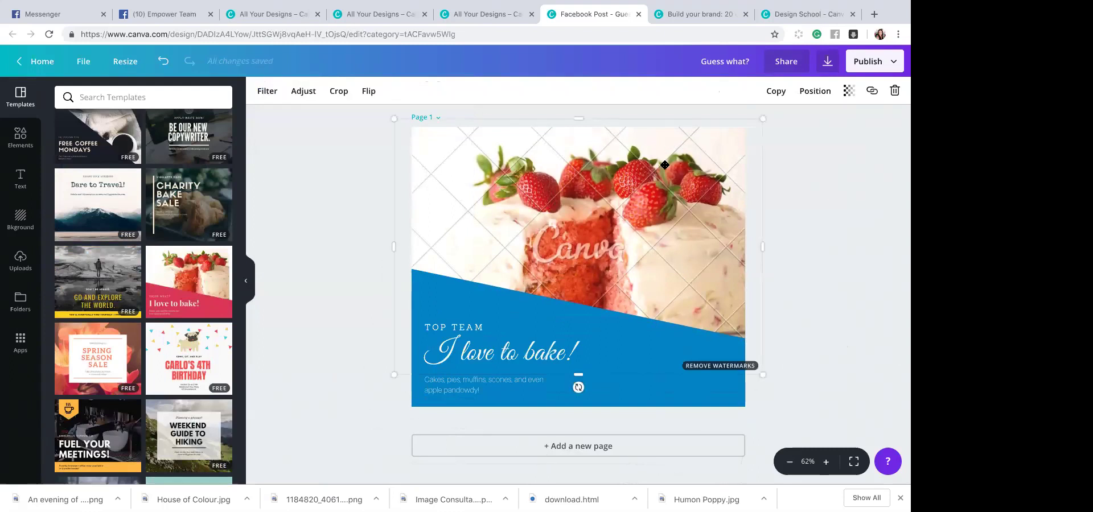
{"action": "key", "text": "Delete"}
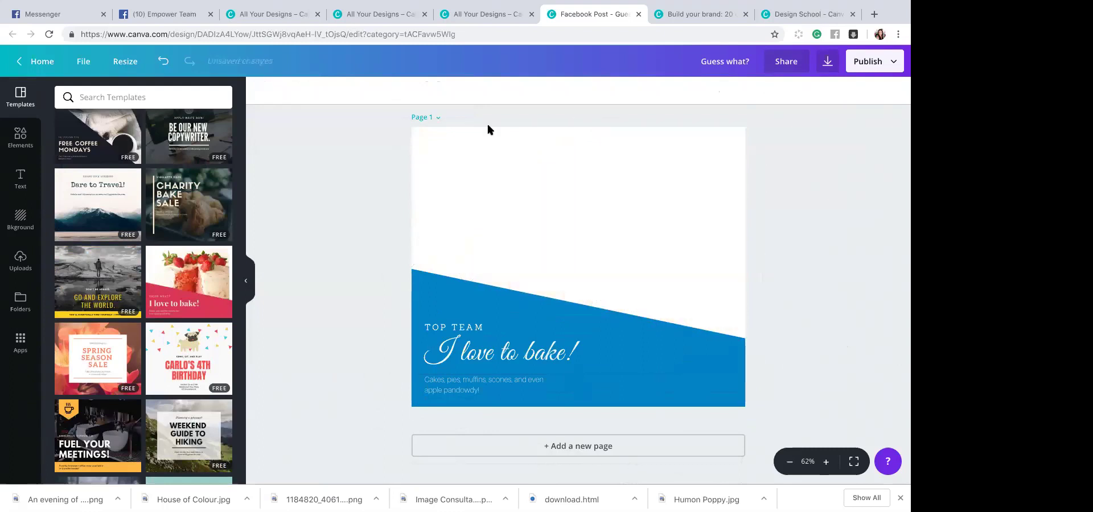
- Browse the Downloads folder and the Photos library for an image, and upload the close-up dog photo from Photos
{"action": "left_click", "coordinate": [23, 262]}
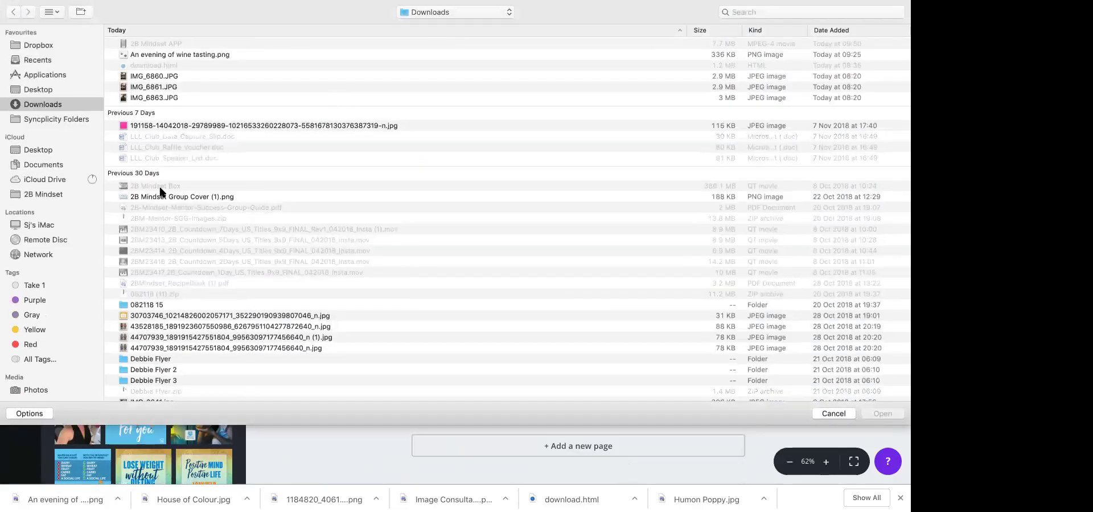
{"action": "scroll", "coordinate": [159, 190], "scroll_direction": "down", "scroll_amount": 3}
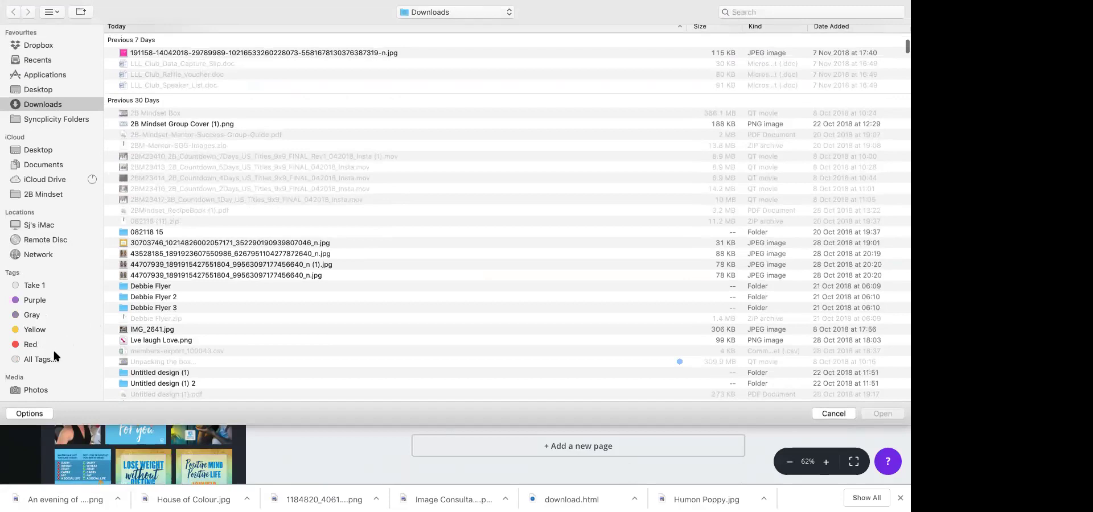
{"action": "left_click", "coordinate": [33, 390]}
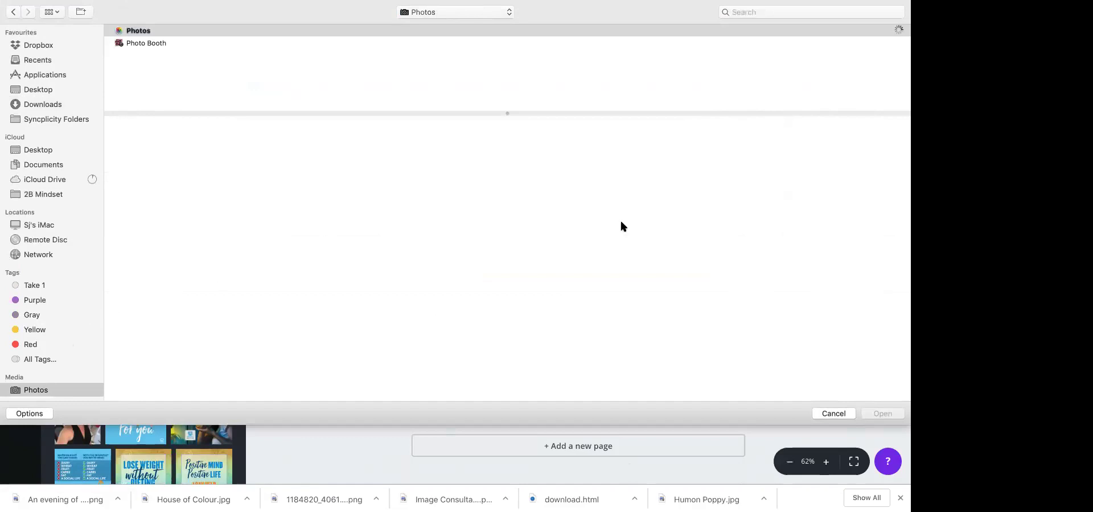
{"action": "mouse_move", "coordinate": [729, 5]}
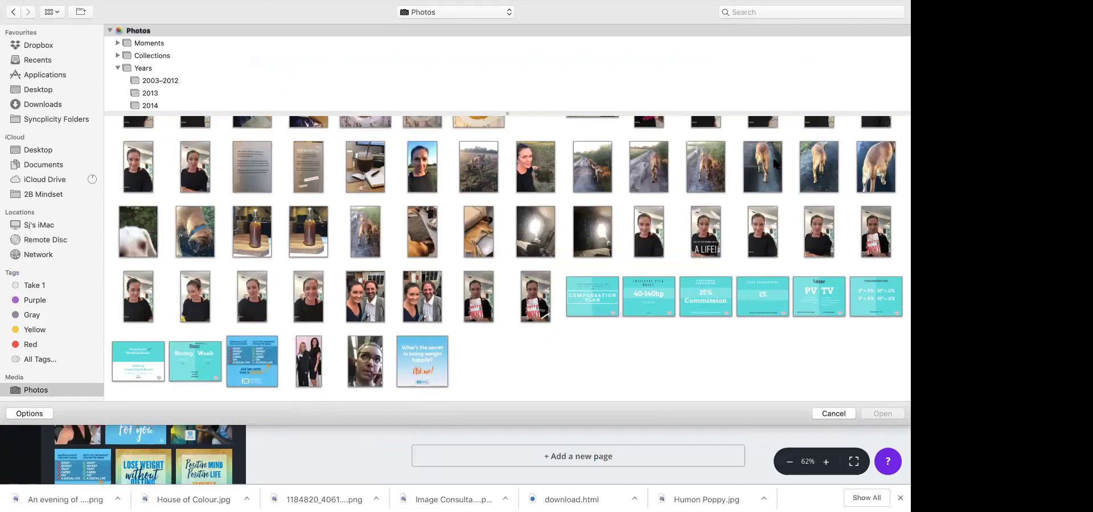
{"action": "left_click", "coordinate": [875, 166]}
{"action": "double_click", "coordinate": [875, 167]}
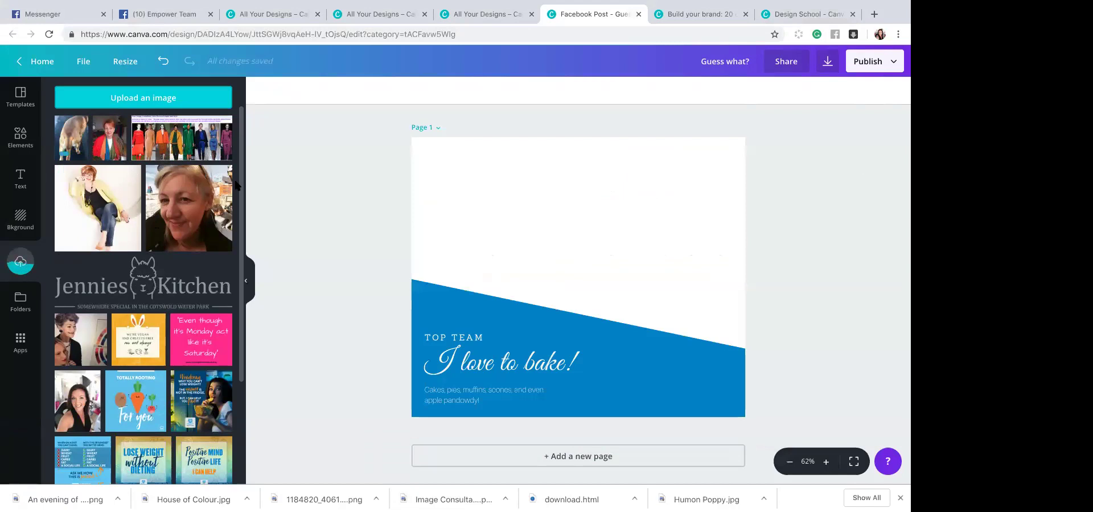
- Add the uploaded photo of two women beside colour swatches to the post and move it against the page's top edge
{"action": "scroll", "coordinate": [143, 319], "scroll_direction": "down", "scroll_amount": 1}
{"action": "scroll", "coordinate": [85, 336], "scroll_direction": "up", "scroll_amount": 1}
{"action": "left_click", "coordinate": [83, 340]}
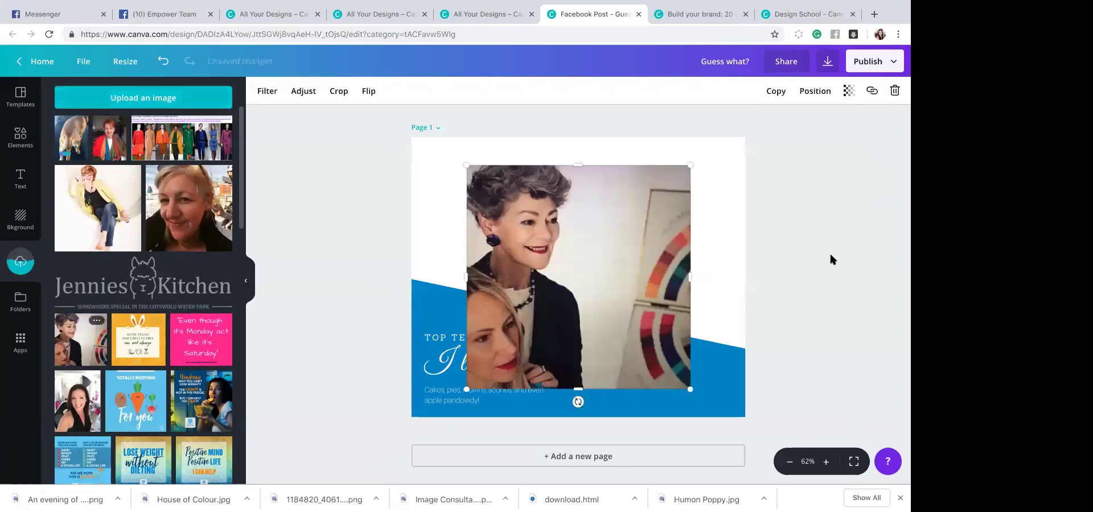
{"action": "left_click_drag", "start_coordinate": [582, 313], "coordinate": [572, 281]}
{"action": "left_click_drag", "start_coordinate": [458, 252], "coordinate": [453, 252]}
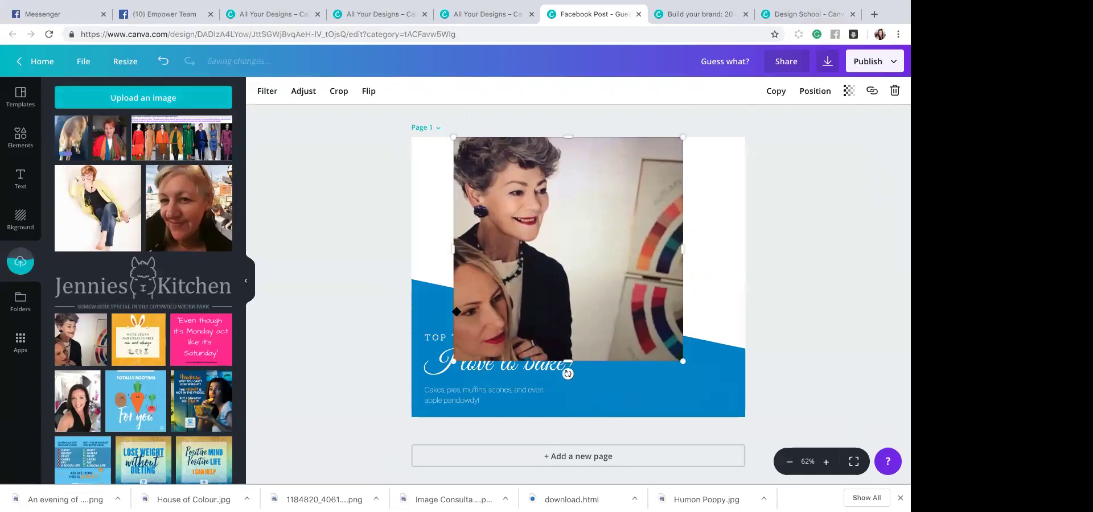
- Enlarge the photo of the two women to fill most of the post and shift it to the page's left edge
{"action": "left_click_drag", "start_coordinate": [454, 361], "coordinate": [411, 399]}
{"action": "left_click_drag", "start_coordinate": [533, 334], "coordinate": [584, 334]}
{"action": "left_click_drag", "start_coordinate": [728, 392], "coordinate": [745, 414]}
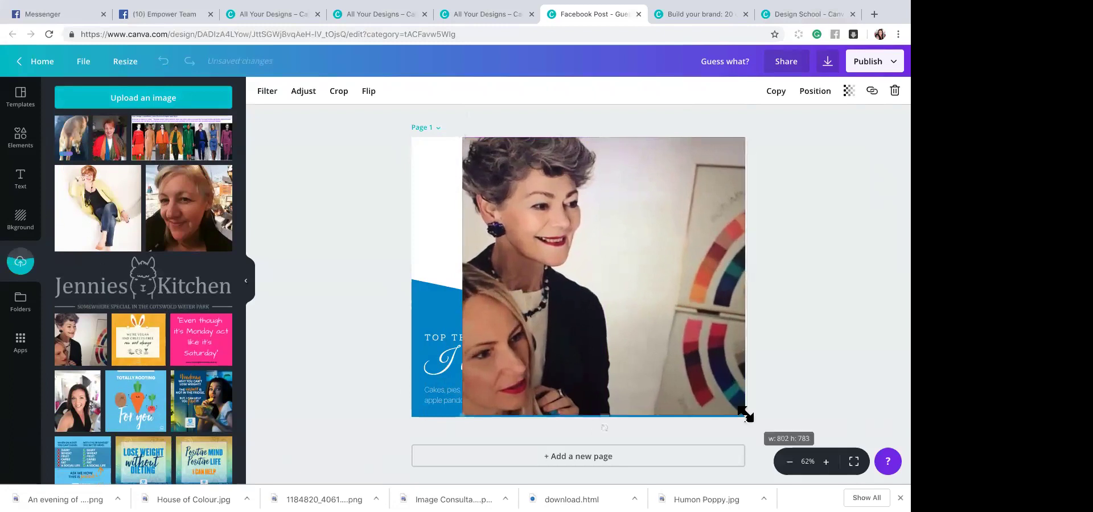
{"action": "left_click_drag", "start_coordinate": [462, 416], "coordinate": [444, 434]}
{"action": "left_click_drag", "start_coordinate": [485, 382], "coordinate": [469, 377]}
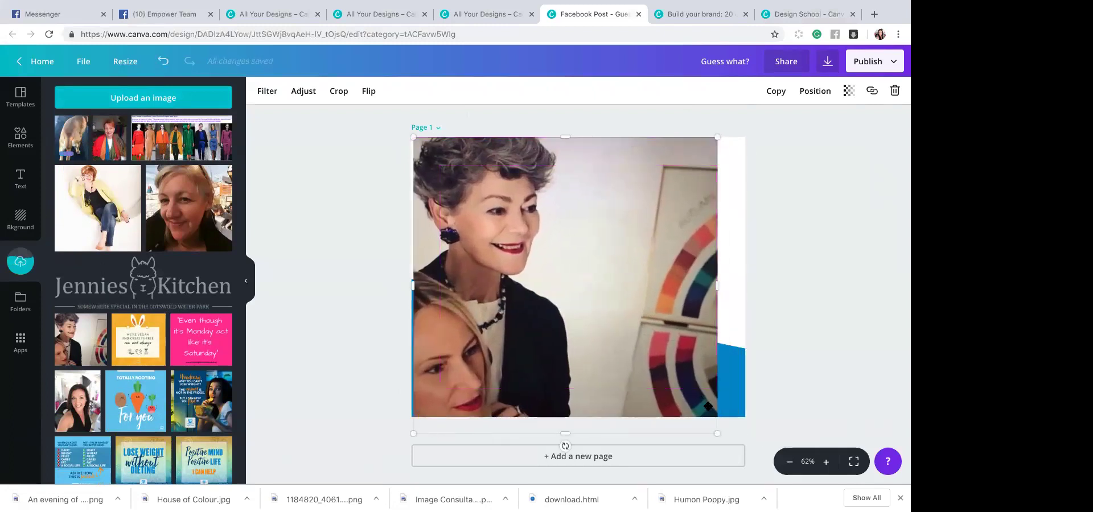
- Reposition the enlarged photo near the horizontal centre of the post, flush with the page's top edge
{"action": "mouse_move", "coordinate": [605, 385]}
{"action": "left_mouse_down"}
{"action": "mouse_move", "coordinate": [613, 375]}
{"action": "mouse_move", "coordinate": [623, 385]}
{"action": "left_mouse_up"}
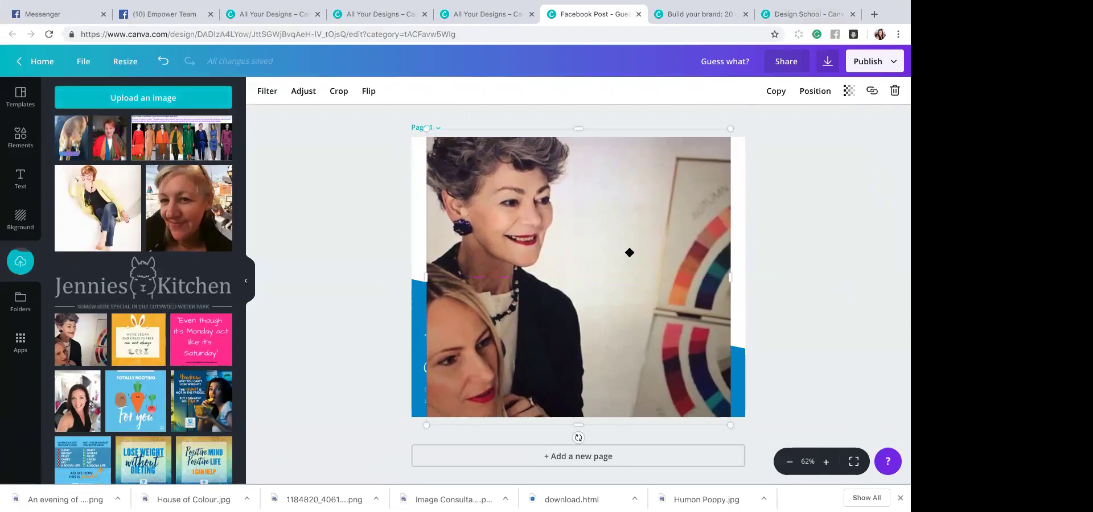
{"action": "left_click_drag", "start_coordinate": [629, 252], "coordinate": [615, 249]}
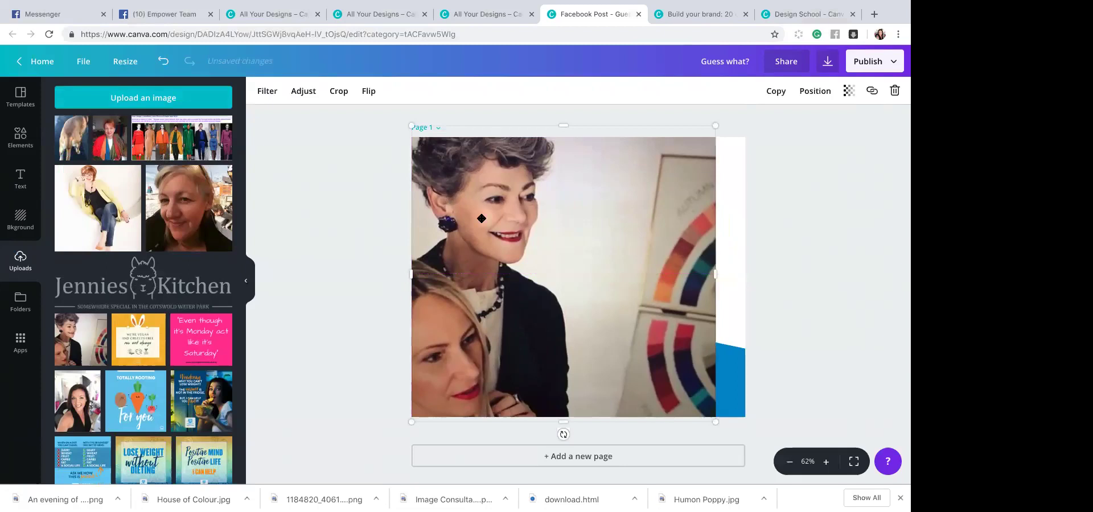
{"action": "mouse_move", "coordinate": [528, 212]}
{"action": "left_mouse_down"}
{"action": "mouse_move", "coordinate": [526, 236]}
{"action": "mouse_move", "coordinate": [525, 217]}
{"action": "mouse_move", "coordinate": [541, 227]}
{"action": "left_mouse_up"}
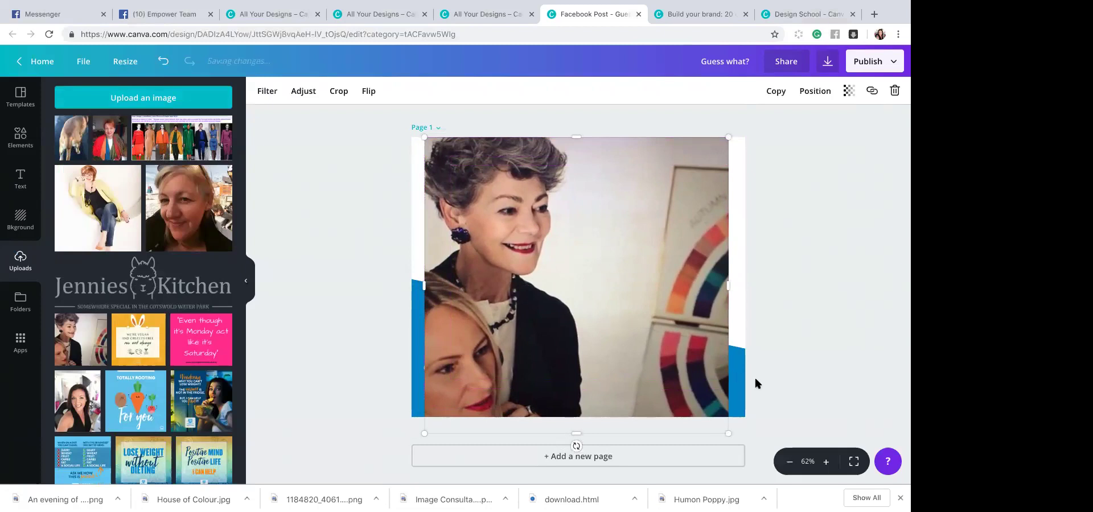
- Bring the blue slanted shape forward to the front, above the photo
{"action": "left_click", "coordinate": [739, 364]}
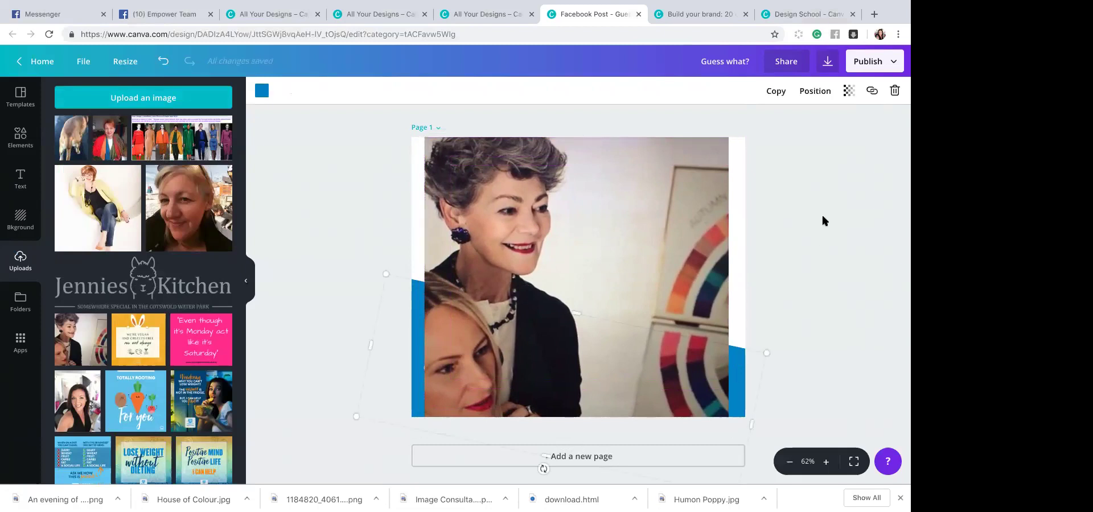
{"action": "left_click", "coordinate": [812, 91]}
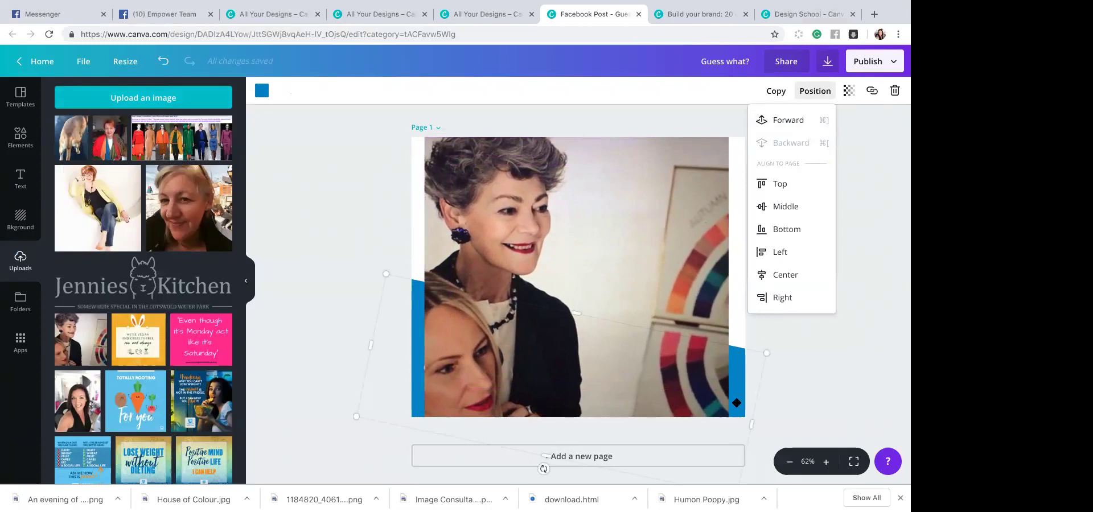
{"action": "left_click", "coordinate": [799, 126]}
{"action": "left_click", "coordinate": [799, 127]}
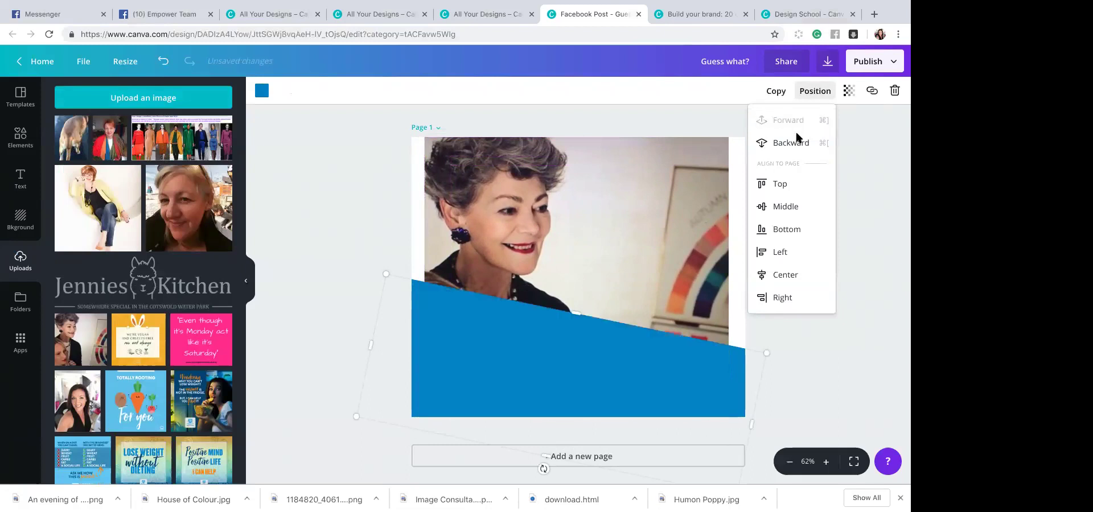
- Move the photo up clear of the blue slanted shape and send the shape backward behind the text
{"action": "left_click", "coordinate": [695, 370]}
{"action": "left_click", "coordinate": [615, 263]}
{"action": "left_click_drag", "start_coordinate": [615, 263], "coordinate": [661, 129]}
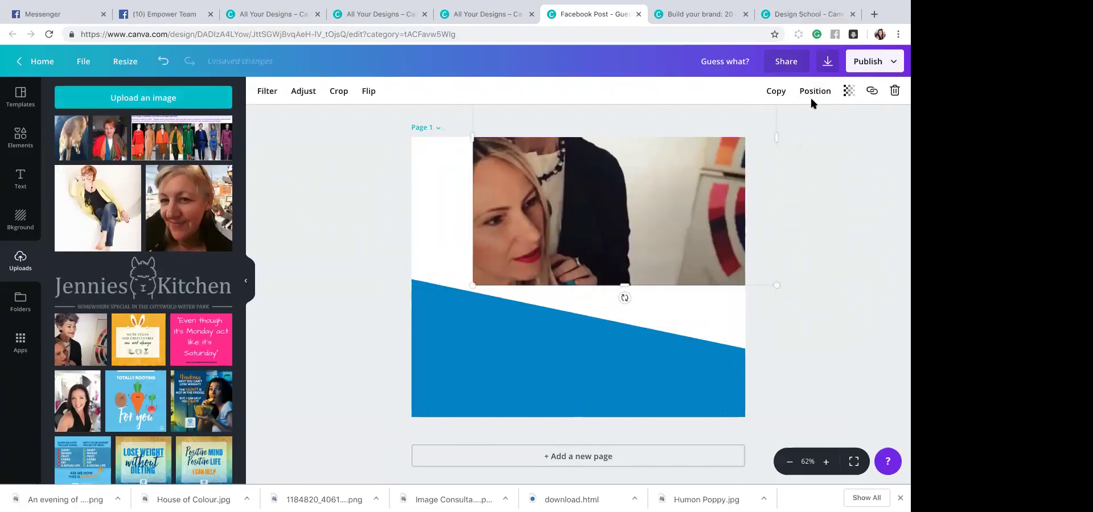
{"action": "left_click", "coordinate": [644, 393]}
{"action": "left_click", "coordinate": [816, 93]}
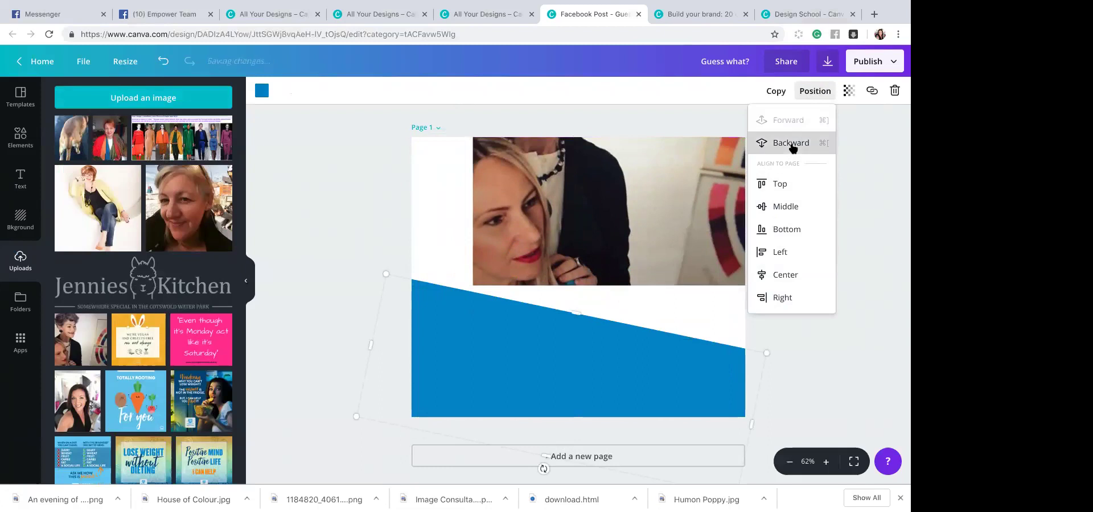
{"action": "left_click", "coordinate": [792, 143]}
- Move the photo down over the blue shape and send it backward behind the shape and text
{"action": "left_click", "coordinate": [521, 377]}
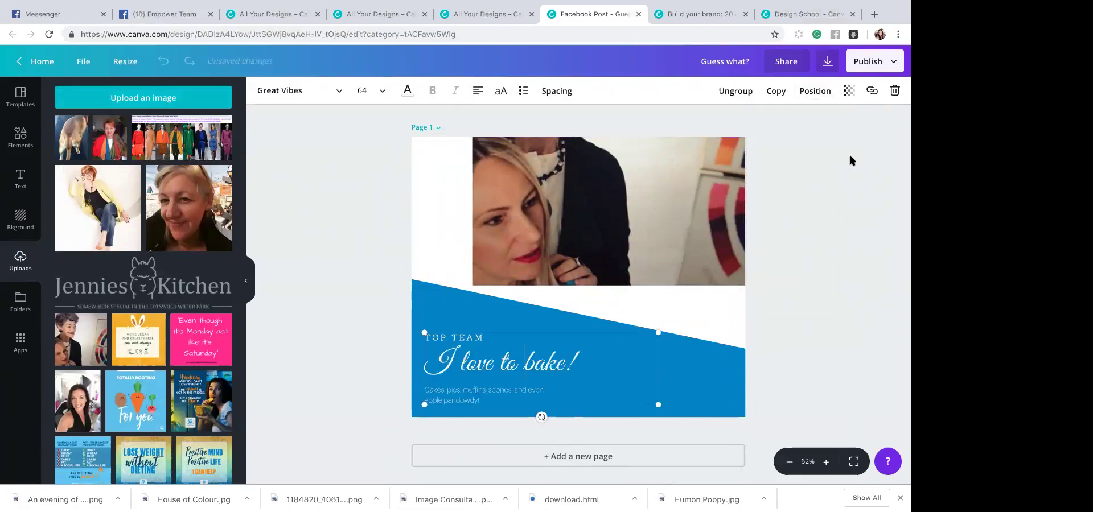
{"action": "left_click", "coordinate": [815, 91]}
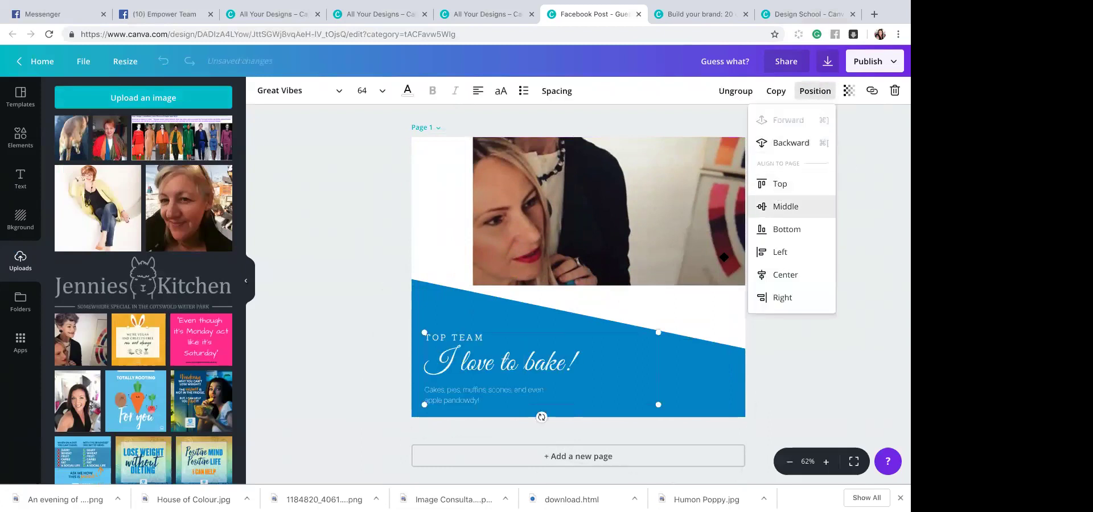
{"action": "left_click", "coordinate": [723, 257]}
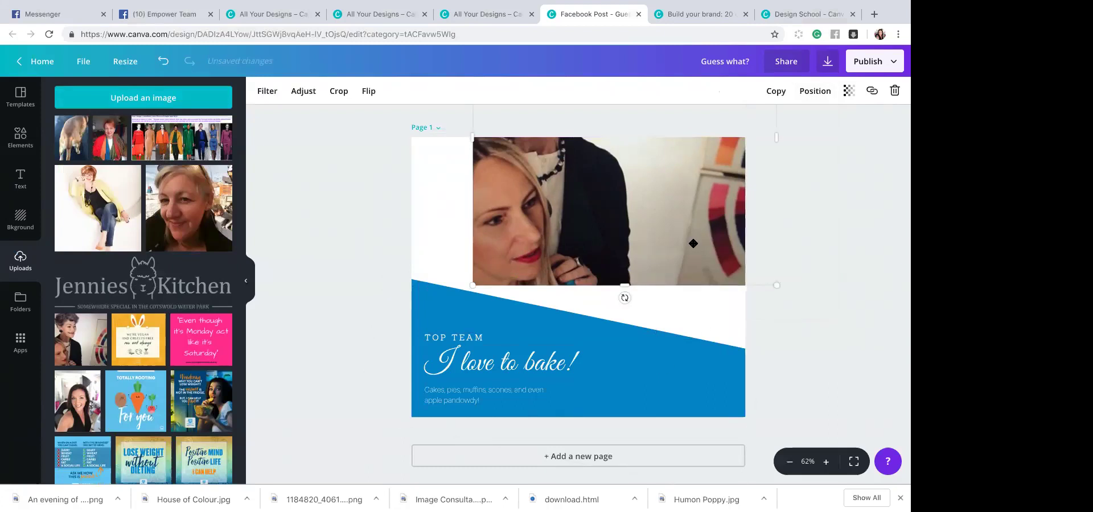
{"action": "left_click_drag", "start_coordinate": [693, 244], "coordinate": [676, 297]}
{"action": "left_click", "coordinate": [819, 92]}
{"action": "left_click", "coordinate": [792, 145]}
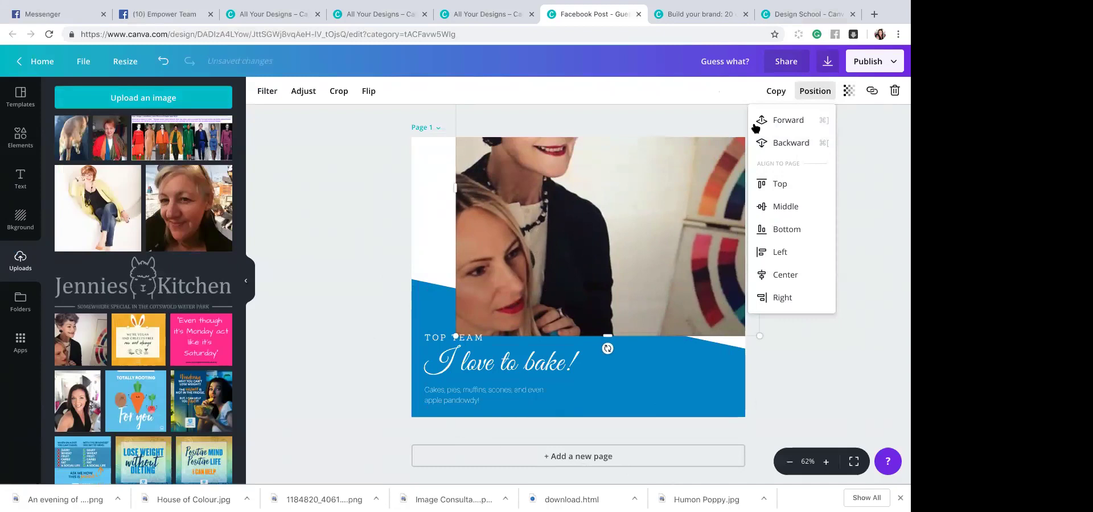
{"action": "left_click", "coordinate": [791, 143]}
- Lower the photo behind the blue shape and widen it past the page's left edge
{"action": "left_click_drag", "start_coordinate": [625, 276], "coordinate": [608, 320]}
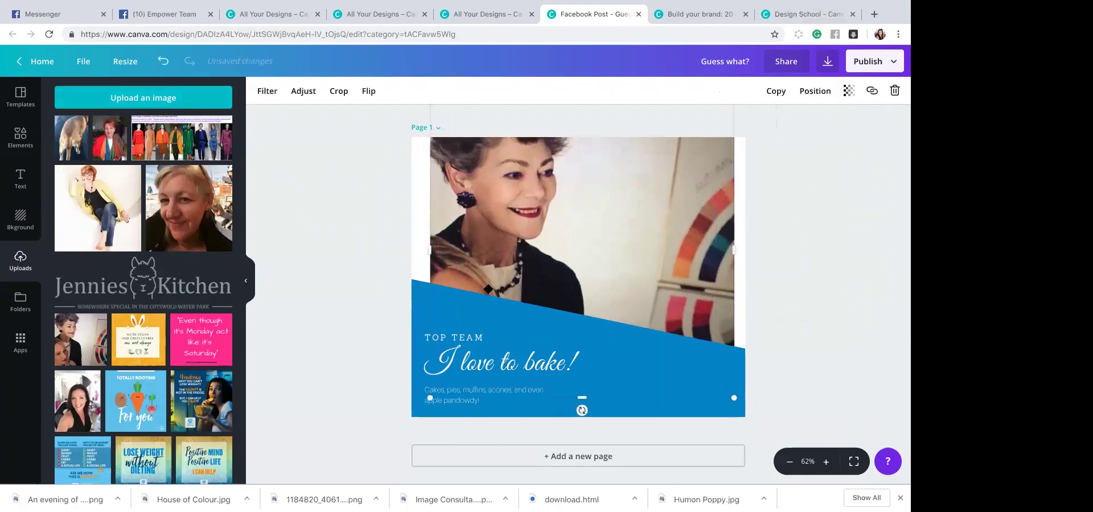
{"action": "left_click_drag", "start_coordinate": [430, 251], "coordinate": [411, 254]}
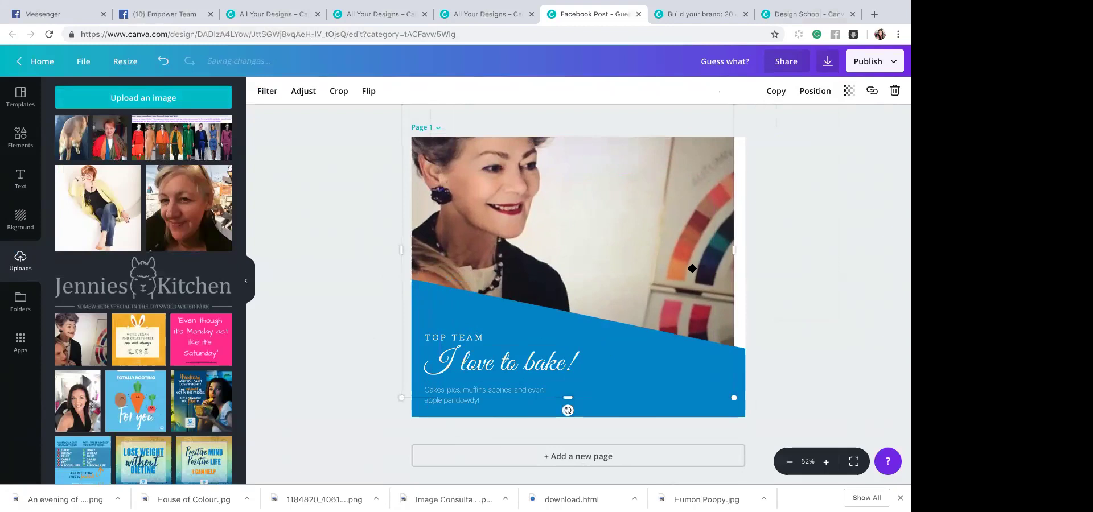
- Move the photo up until it slightly overlaps the blue shape and bring it forward above the shape
{"action": "left_click_drag", "start_coordinate": [576, 416], "coordinate": [598, 277]}
{"action": "left_click", "coordinate": [830, 92]}
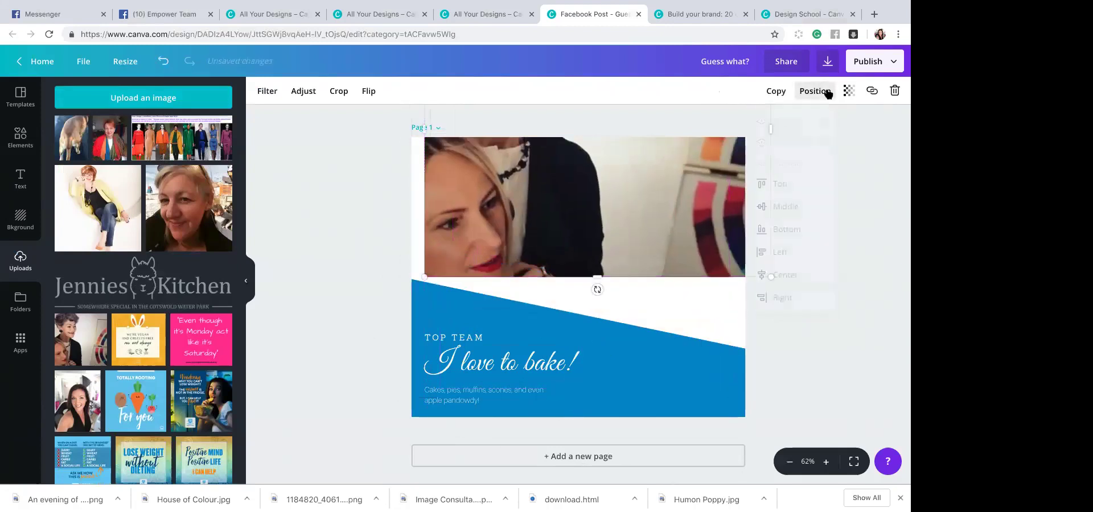
{"action": "left_click_drag", "start_coordinate": [647, 166], "coordinate": [644, 189]}
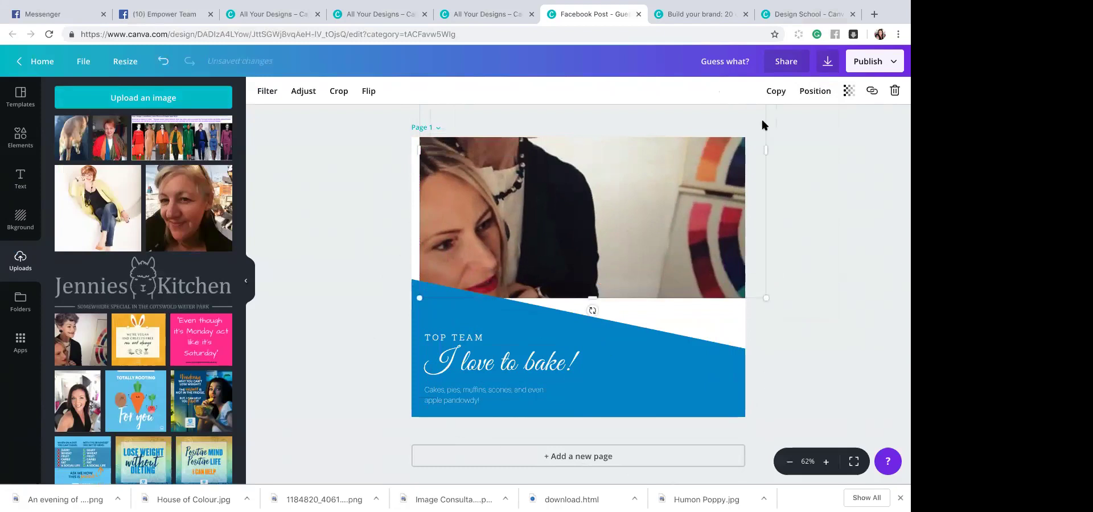
{"action": "left_click", "coordinate": [814, 92]}
{"action": "left_click", "coordinate": [798, 120]}
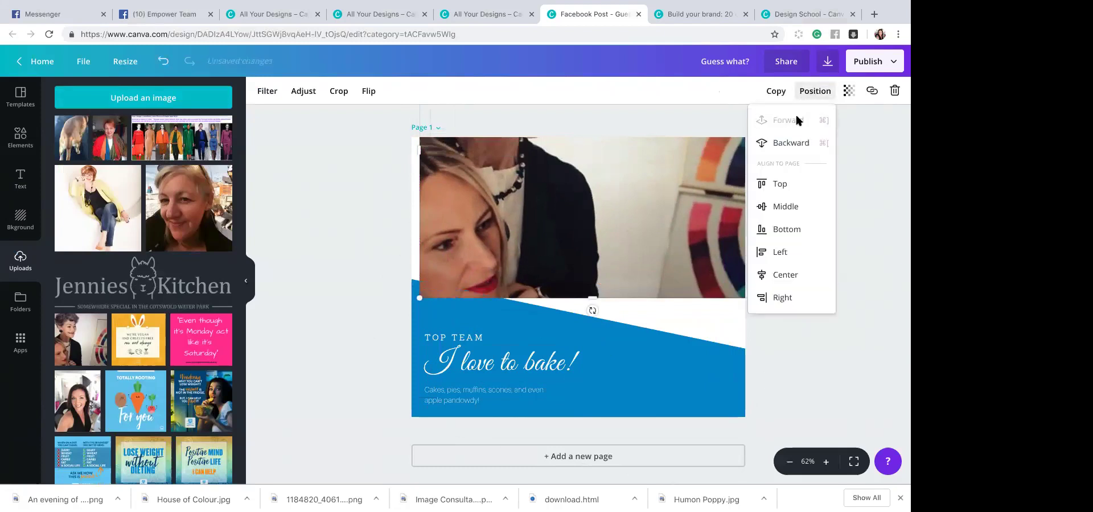
- Move the photo down to cover the whole page and bring it to the front, above the text
{"action": "left_click_drag", "start_coordinate": [702, 186], "coordinate": [667, 360]}
{"action": "left_click", "coordinate": [814, 91]}
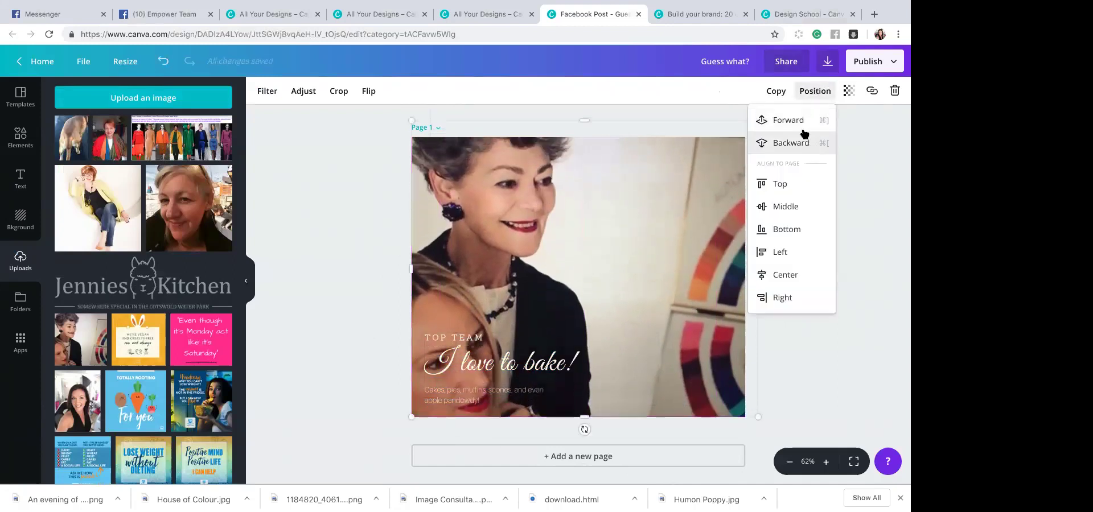
{"action": "left_click", "coordinate": [800, 122]}
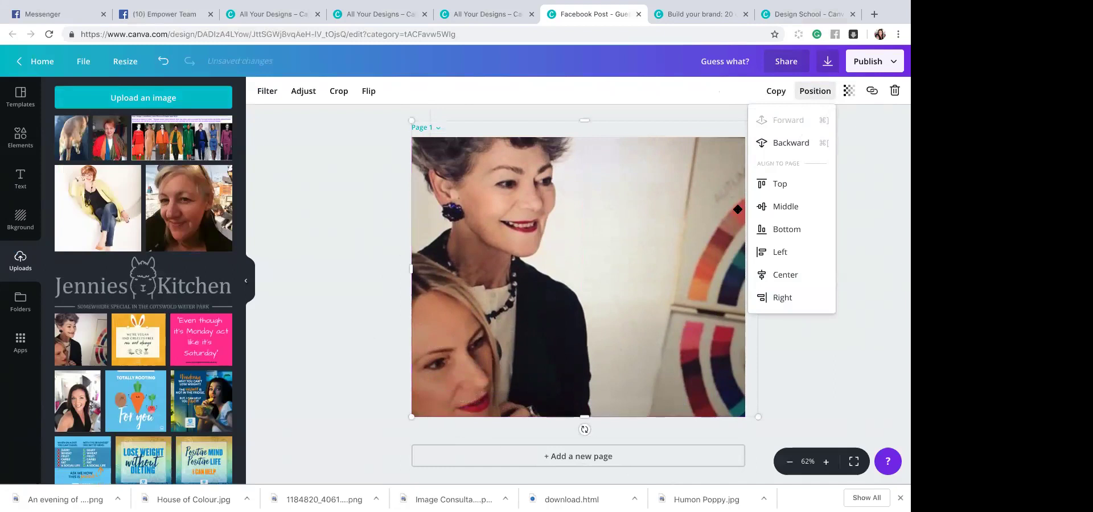
- Send the page-filling photo backward behind the text and the blue shape, and deselect it
{"action": "left_click", "coordinate": [794, 144]}
{"action": "left_click", "coordinate": [795, 144]}
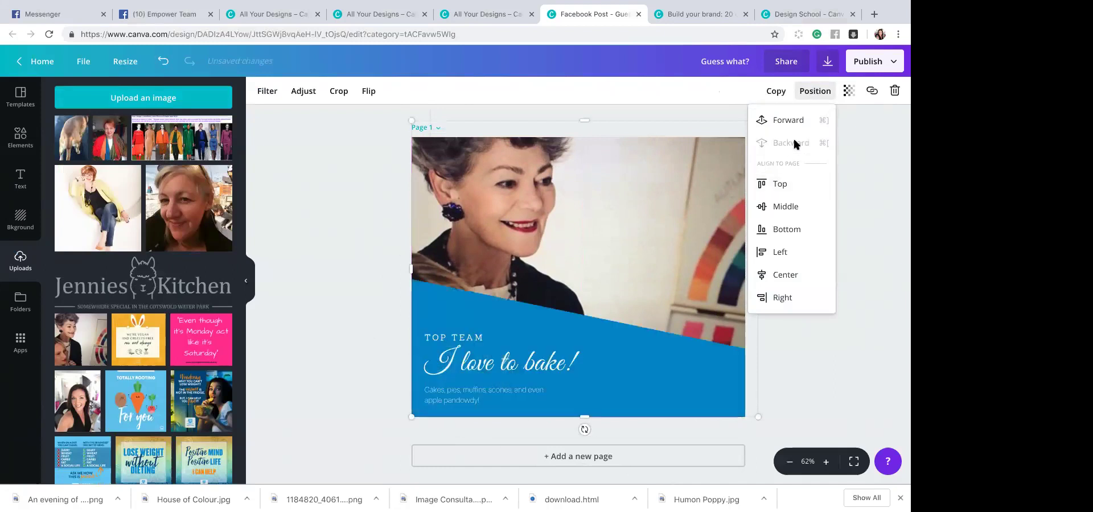
{"action": "left_click", "coordinate": [633, 214]}
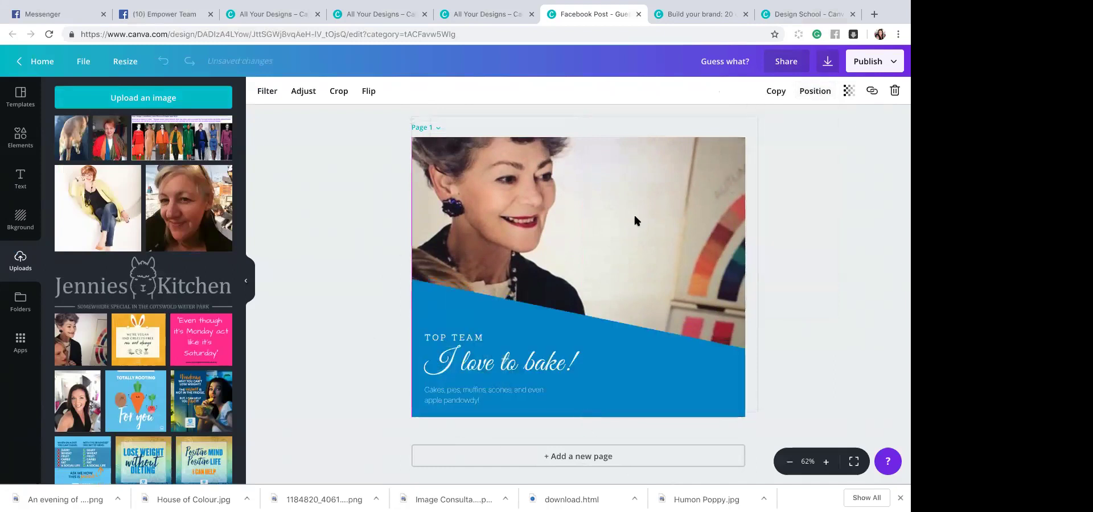
{"action": "left_click", "coordinate": [849, 210]}
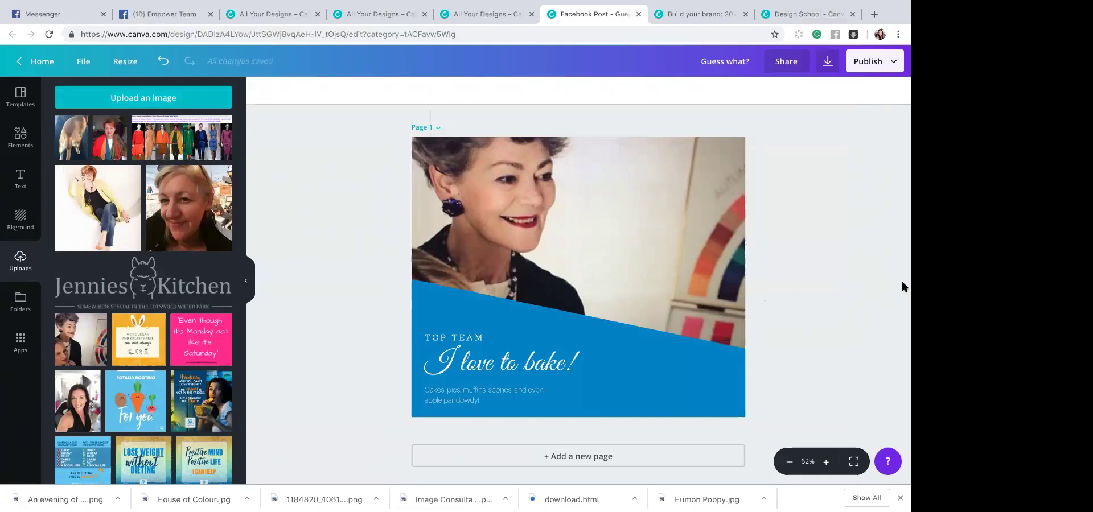
{"action": "scroll", "coordinate": [900, 302], "scroll_direction": "down", "scroll_amount": 1}
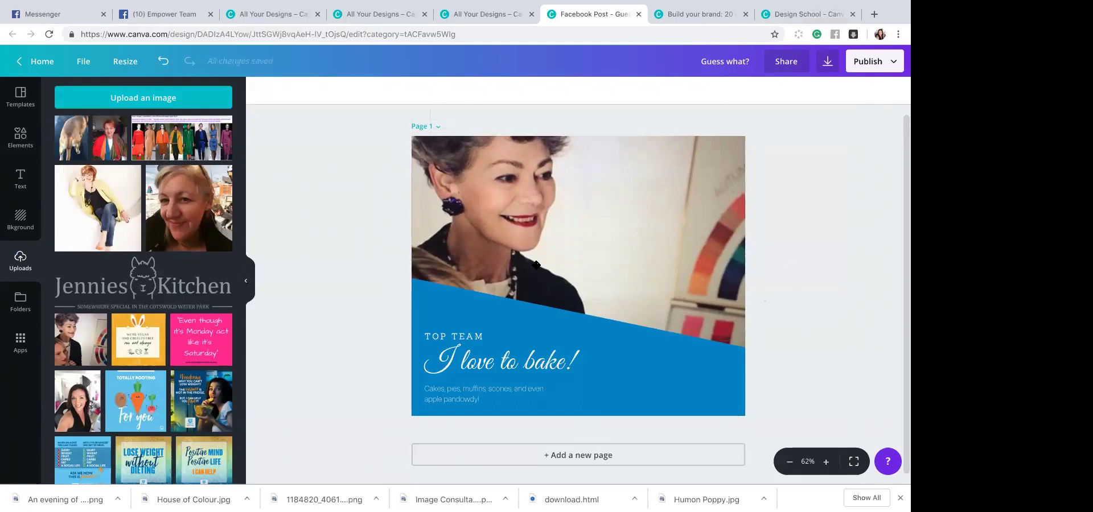
{"action": "scroll", "coordinate": [672, 261], "scroll_direction": "up", "scroll_amount": 1}
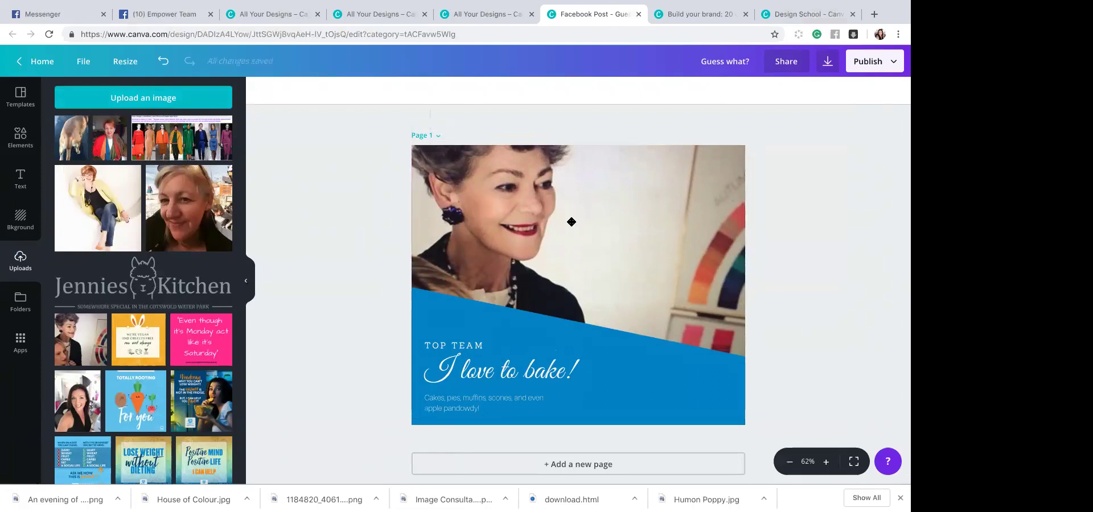
{"action": "scroll", "coordinate": [538, 254], "scroll_direction": "up", "scroll_amount": 1}
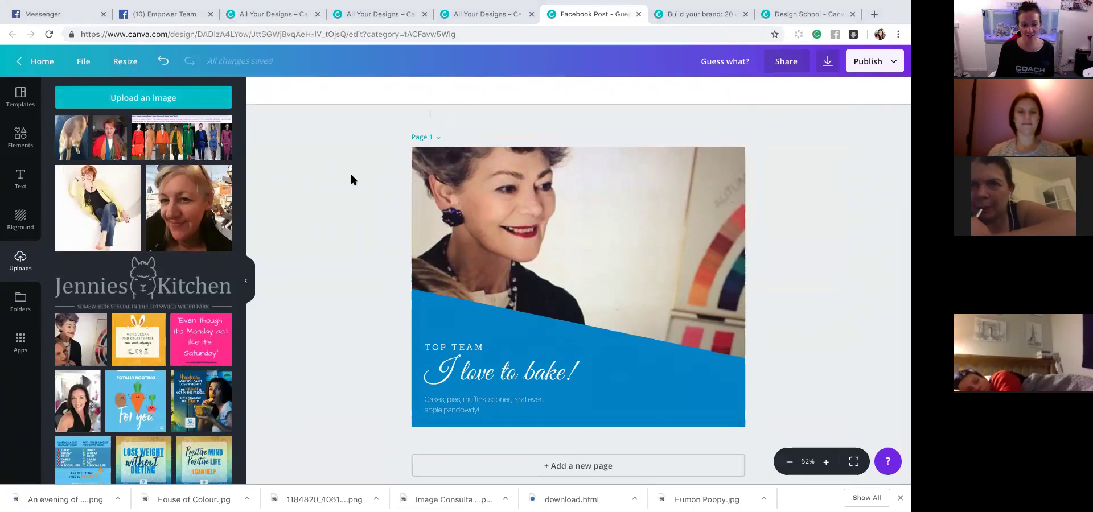
- Return to the home page and create a blank Social Media design from the recommended formats
{"action": "left_click", "coordinate": [34, 62]}
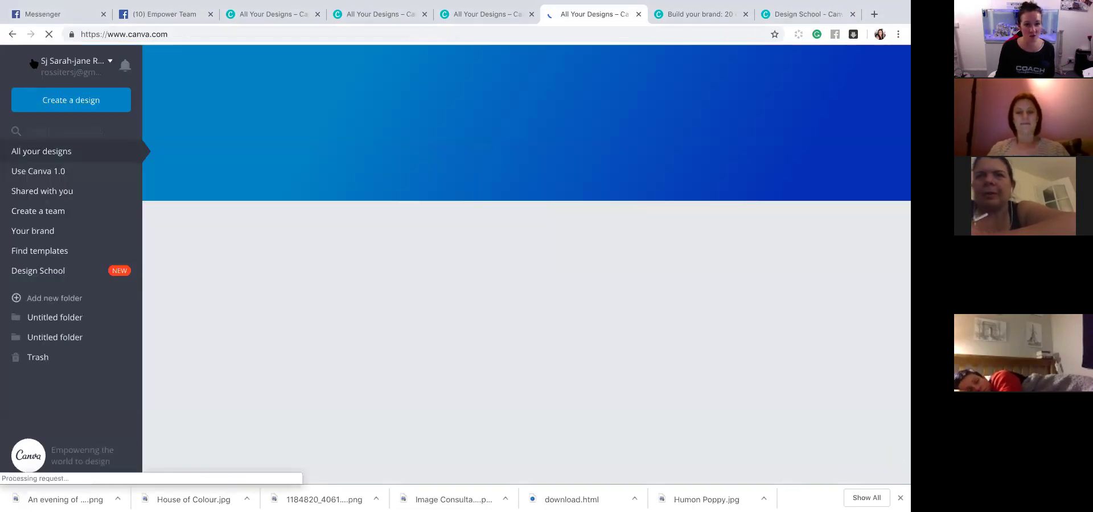
{"action": "scroll", "coordinate": [254, 278], "scroll_direction": "down", "scroll_amount": 4}
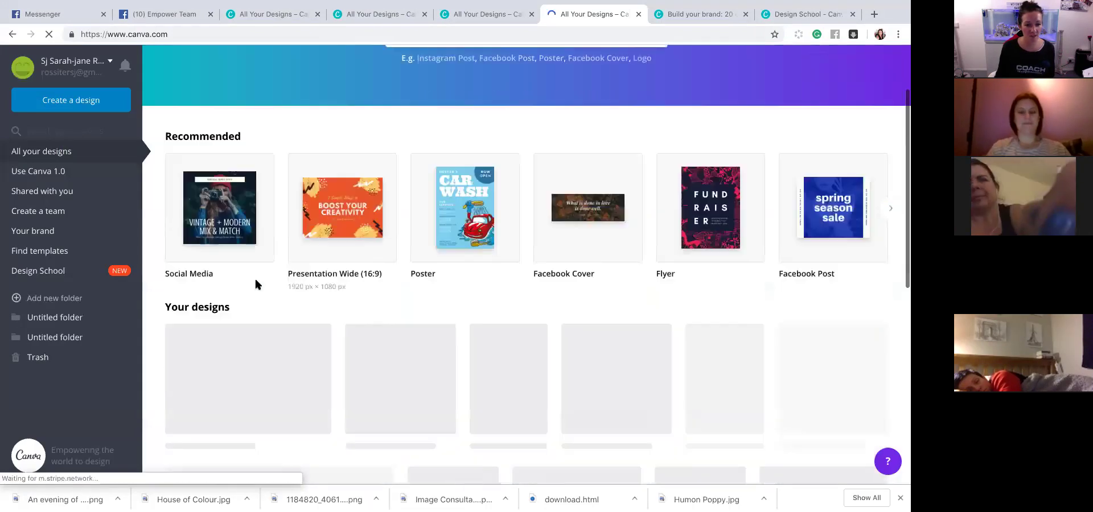
{"action": "scroll", "coordinate": [217, 146], "scroll_direction": "up", "scroll_amount": 2}
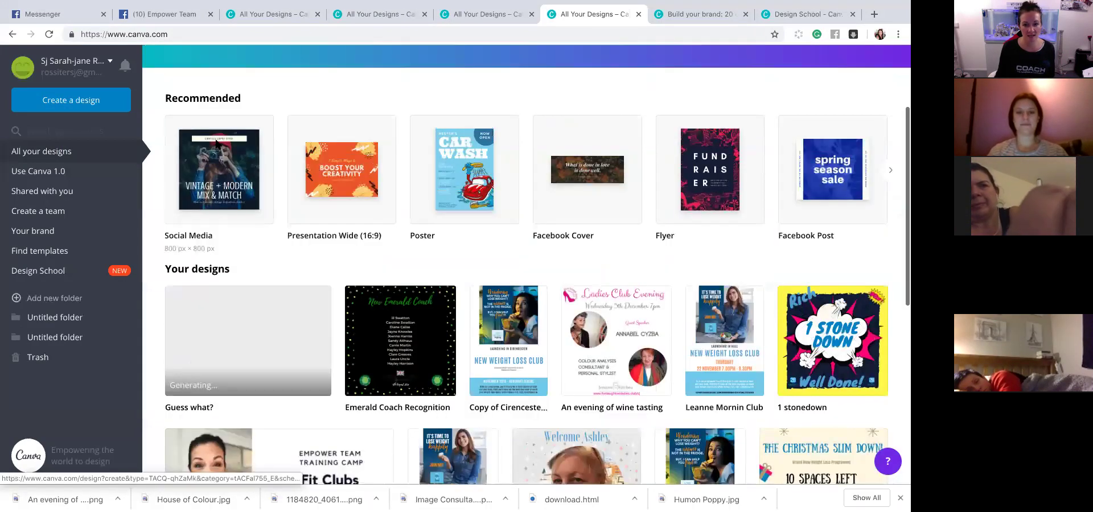
{"action": "left_click", "coordinate": [217, 145]}
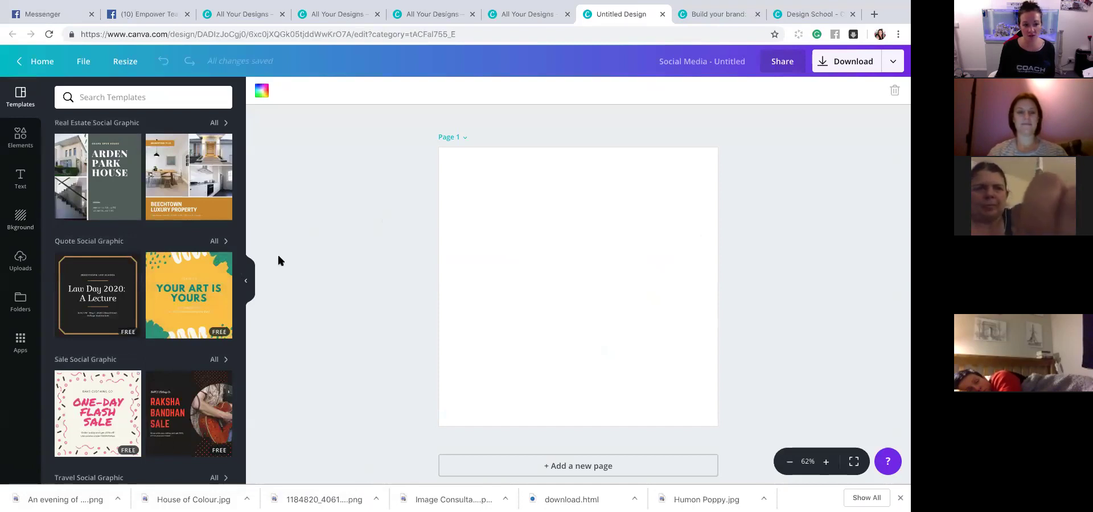
- Add the uploaded "Lose weight without dieting" graphic to the blank page
{"action": "scroll", "coordinate": [342, 398], "scroll_direction": "down", "scroll_amount": 1}
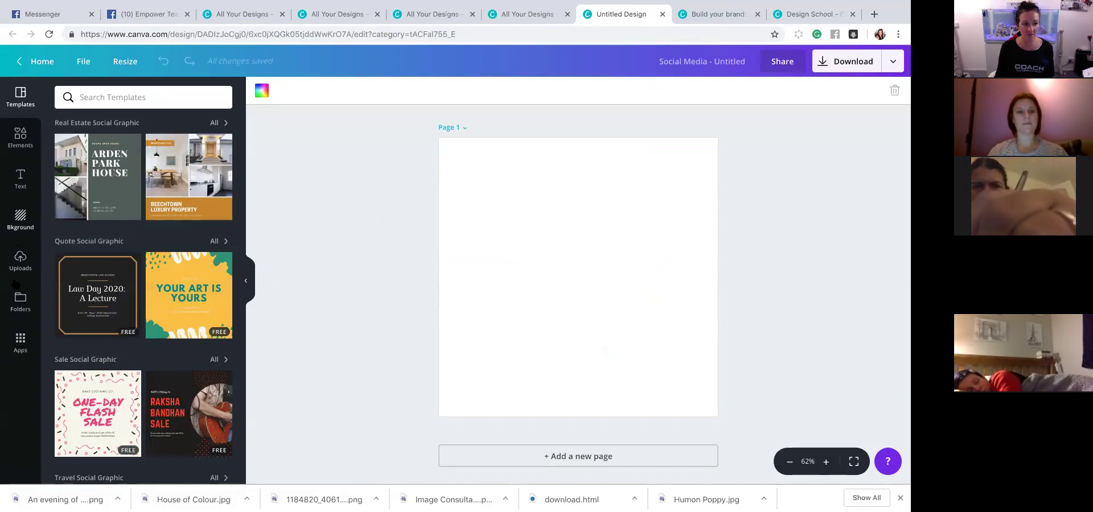
{"action": "left_click", "coordinate": [23, 258]}
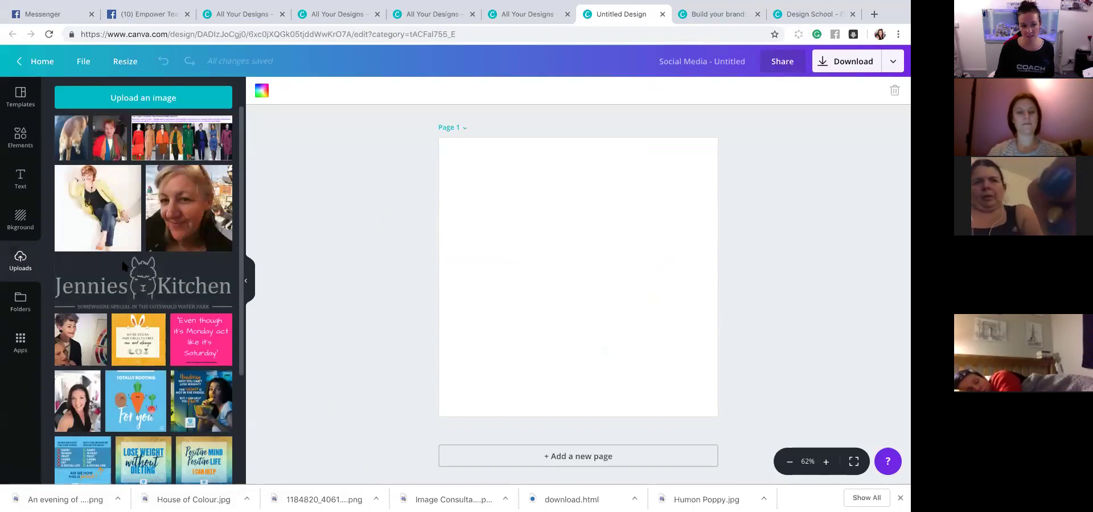
{"action": "scroll", "coordinate": [150, 308], "scroll_direction": "down", "scroll_amount": 1}
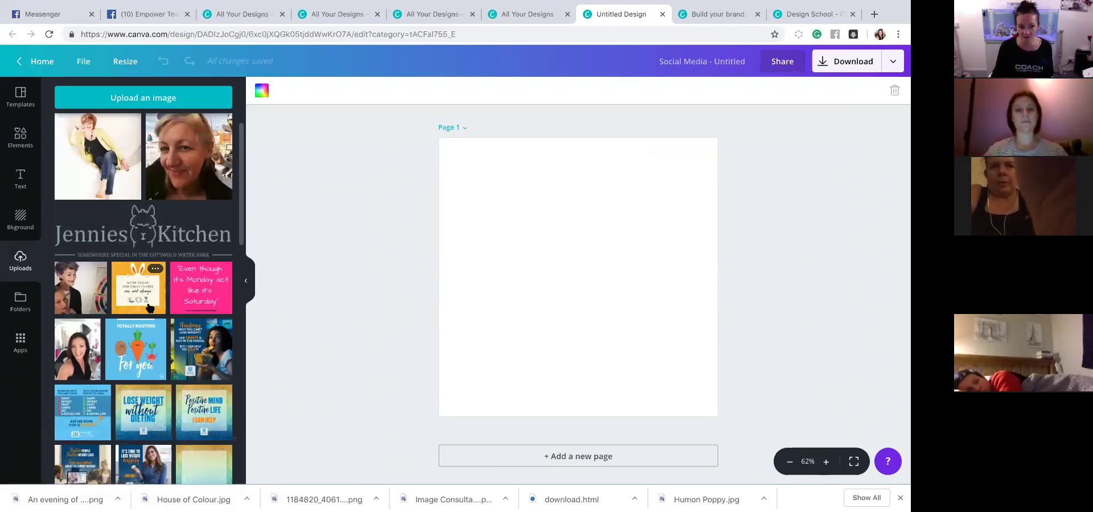
{"action": "left_click", "coordinate": [146, 409]}
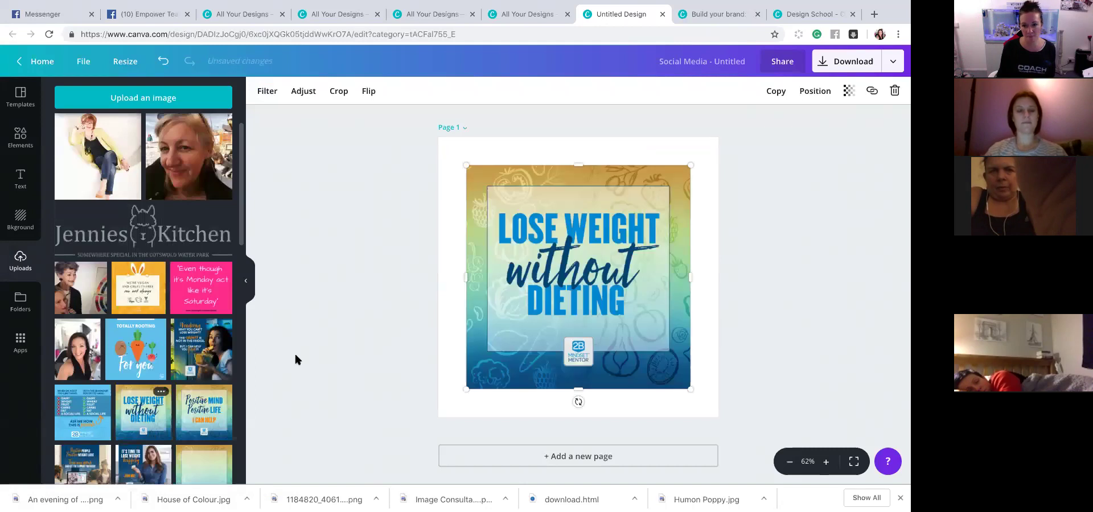
- Enlarge the "Lose weight without dieting" graphic to nearly fill the page, centre it and deselect it
{"action": "left_click_drag", "start_coordinate": [467, 164], "coordinate": [440, 138]}
{"action": "left_click_drag", "start_coordinate": [695, 134], "coordinate": [708, 154]}
{"action": "left_click_drag", "start_coordinate": [646, 215], "coordinate": [656, 218]}
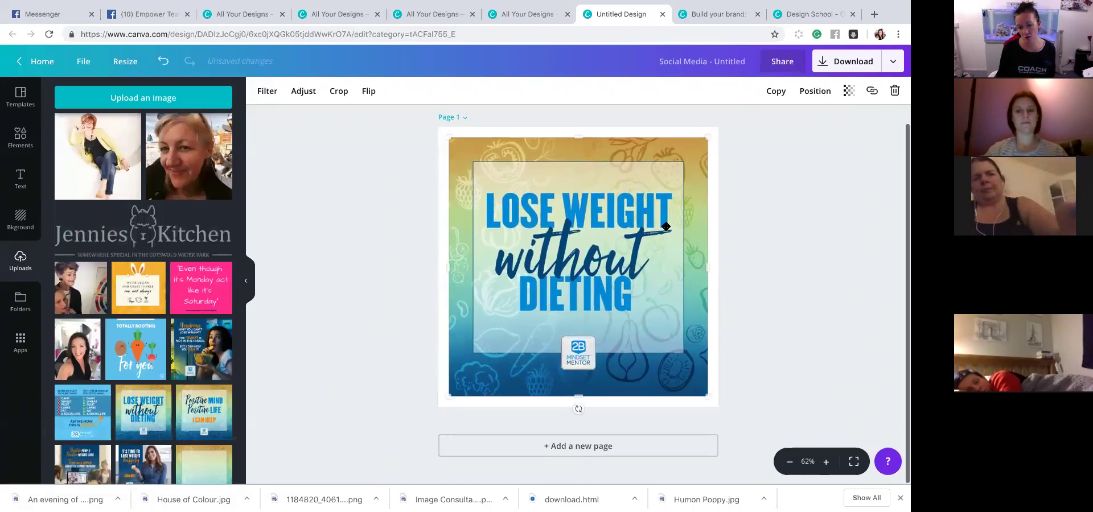
{"action": "left_click", "coordinate": [774, 263]}
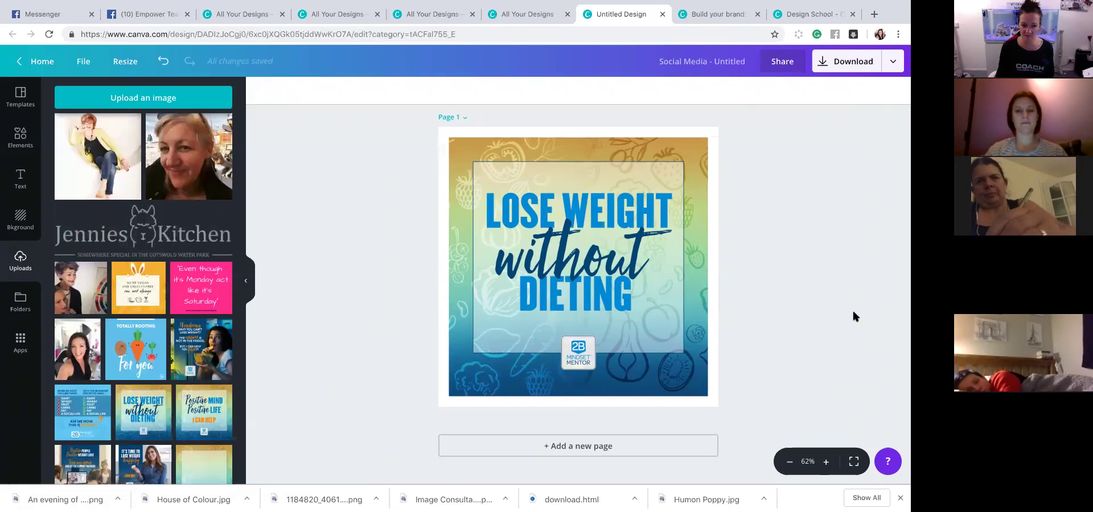
- Add the uploaded "Positive Mind Positive Life I can help" graphic on top of the first graphic
{"action": "scroll", "coordinate": [206, 426], "scroll_direction": "down", "scroll_amount": 5}
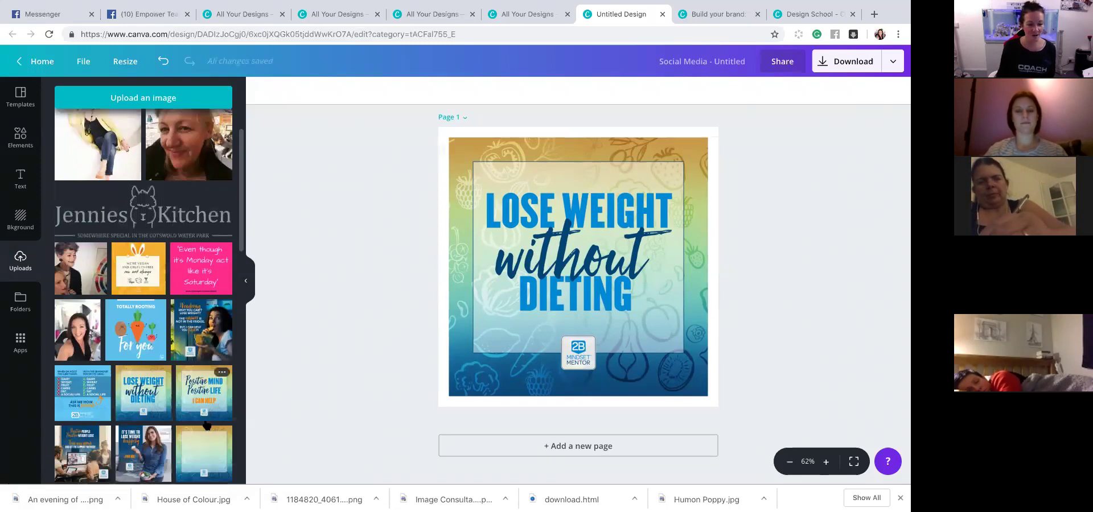
{"action": "scroll", "coordinate": [206, 426], "scroll_direction": "down", "scroll_amount": 4}
{"action": "scroll", "coordinate": [171, 375], "scroll_direction": "up", "scroll_amount": 2}
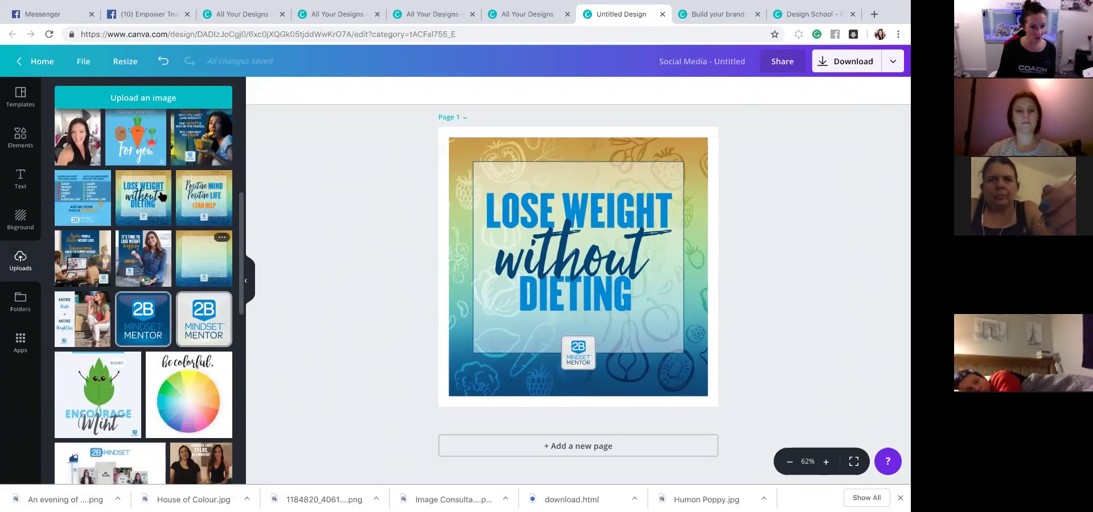
{"action": "left_click", "coordinate": [192, 194]}
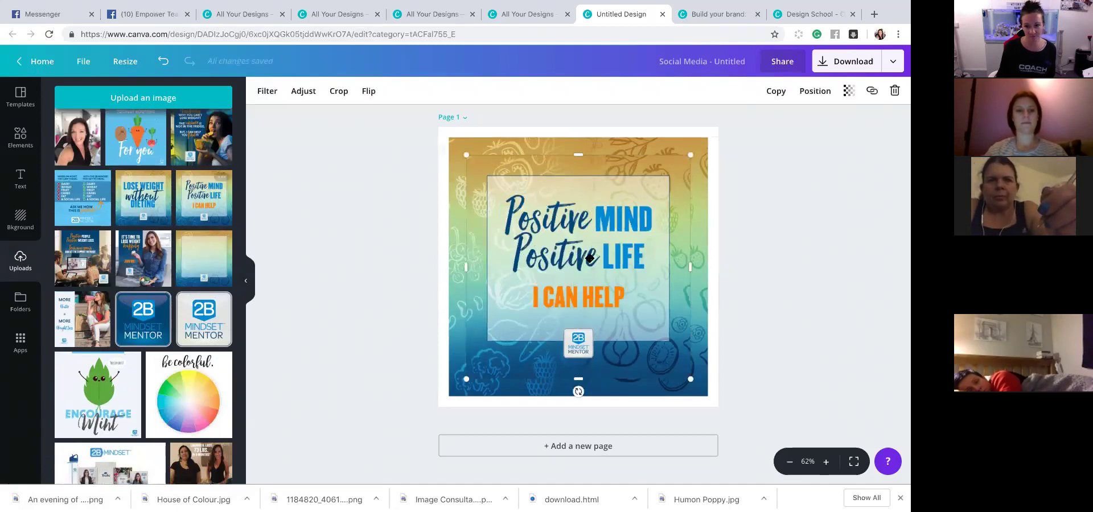
{"action": "mouse_move", "coordinate": [592, 268]}
{"action": "left_mouse_down"}
{"action": "mouse_move", "coordinate": [658, 304]}
{"action": "mouse_move", "coordinate": [584, 265]}
{"action": "mouse_move", "coordinate": [624, 265]}
{"action": "mouse_move", "coordinate": [592, 267]}
{"action": "left_mouse_up"}
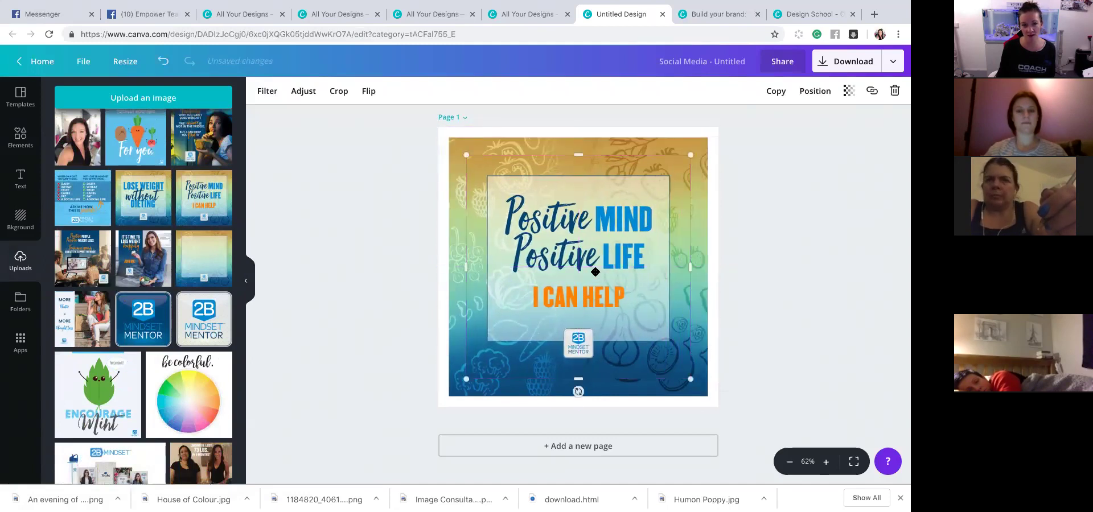
- Crop the "Positive Mind Positive Life I can help" graphic to its wording, removing the outer border and the mentor logo
{"action": "left_click", "coordinate": [342, 93]}
{"action": "left_click_drag", "start_coordinate": [686, 378], "coordinate": [664, 319]}
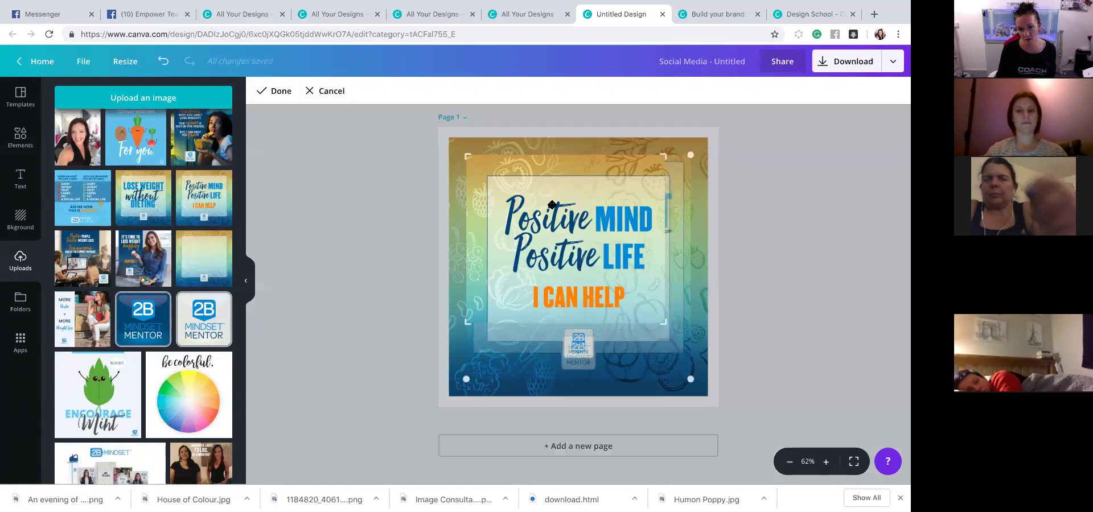
{"action": "left_click_drag", "start_coordinate": [466, 155], "coordinate": [493, 177]}
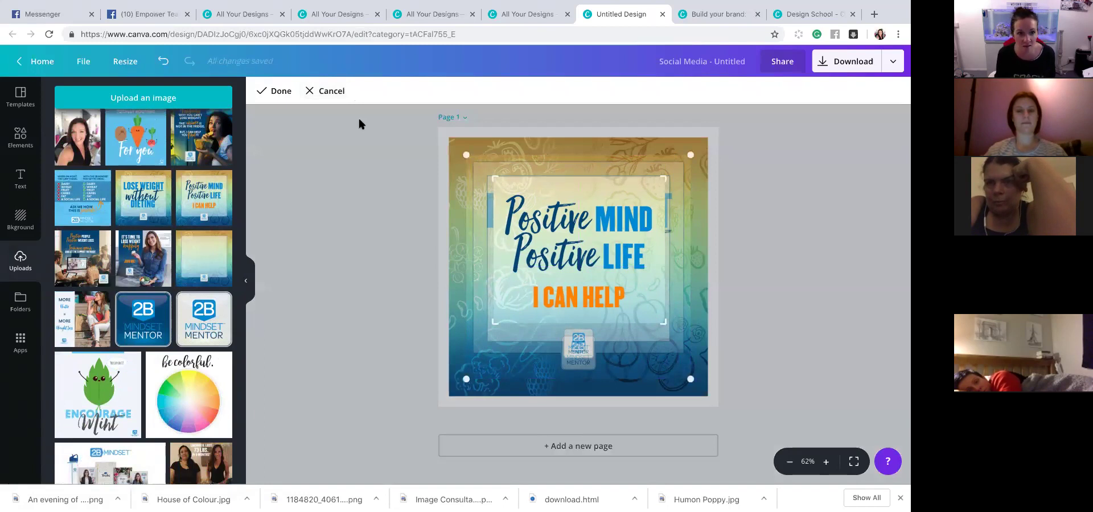
{"action": "left_click", "coordinate": [278, 92]}
- Shrink the cropped "Positive Mind" graphic and place it over the 2B Mindset Mentor logo on the background graphic
{"action": "left_click_drag", "start_coordinate": [606, 235], "coordinate": [592, 161]}
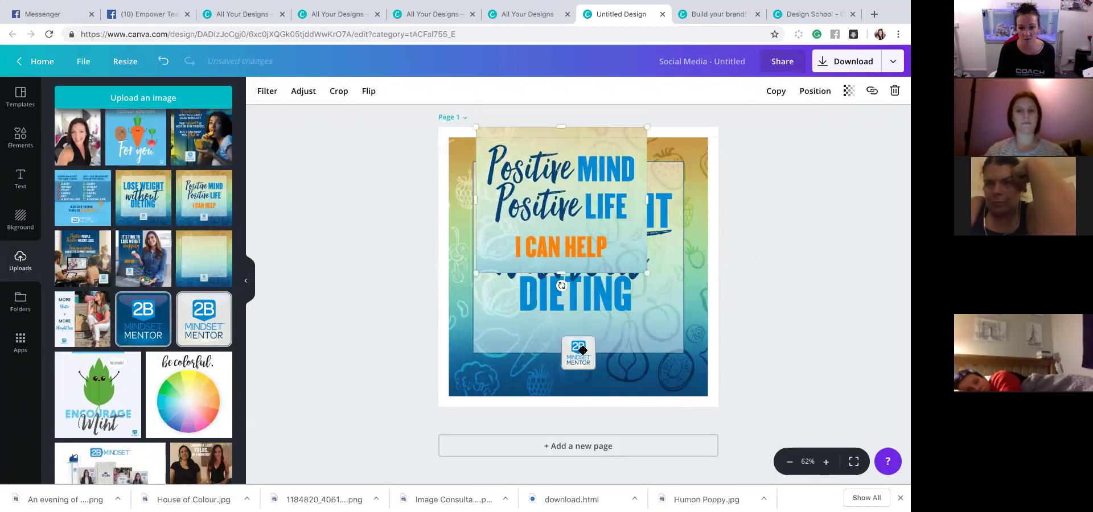
{"action": "left_click_drag", "start_coordinate": [647, 273], "coordinate": [589, 354]}
{"action": "left_click", "coordinate": [639, 339]}
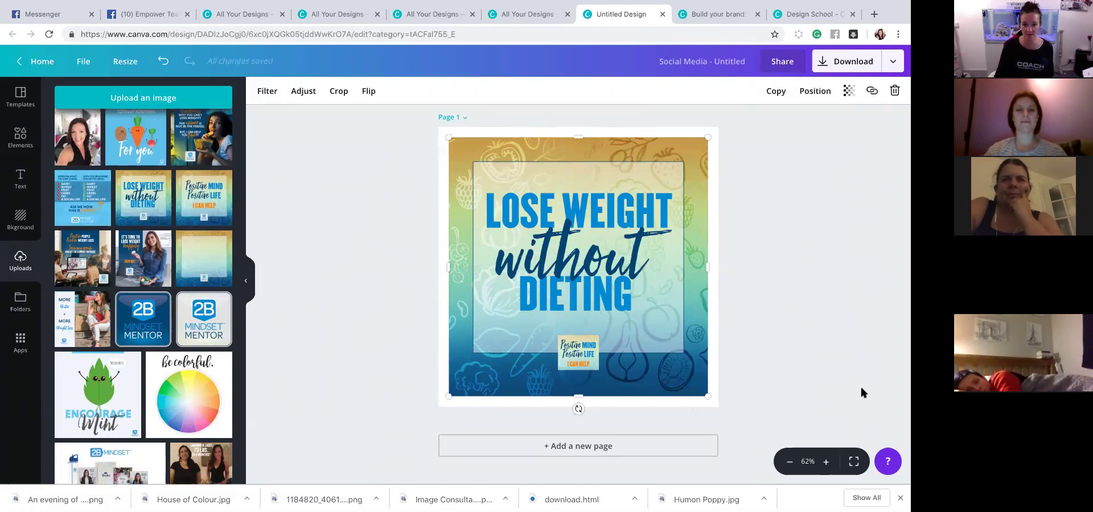
{"action": "left_click", "coordinate": [581, 349]}
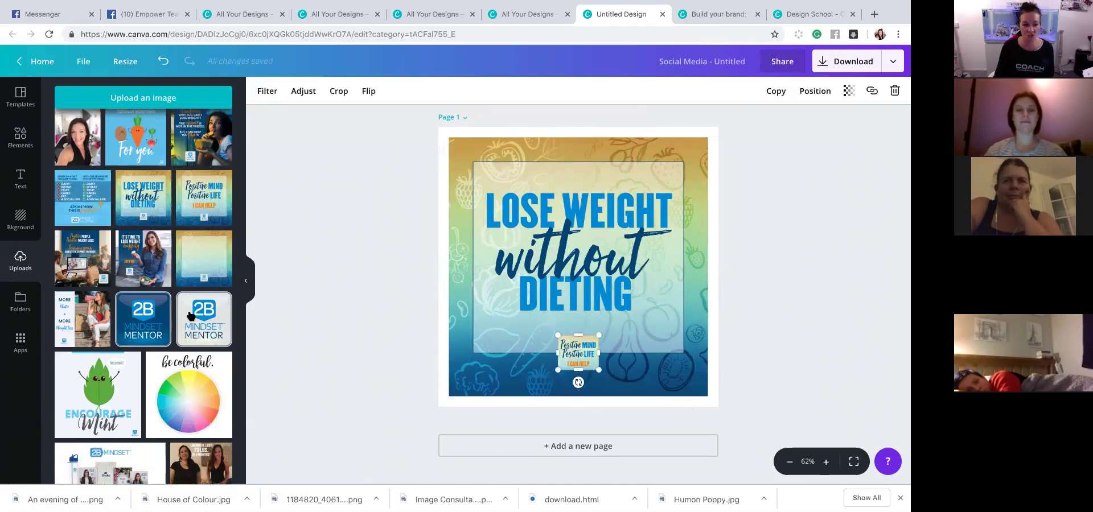
- Add the uploaded "It's time to lose weight happily" graphic to the page and shift it slightly towards the upper-left corner
{"action": "left_click", "coordinate": [134, 265]}
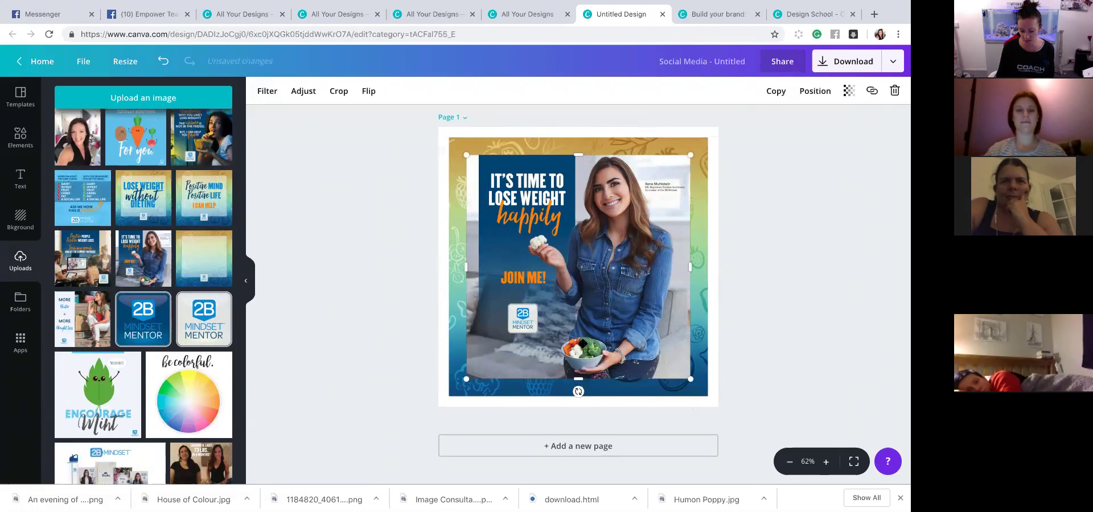
{"action": "key", "text": "Escape"}
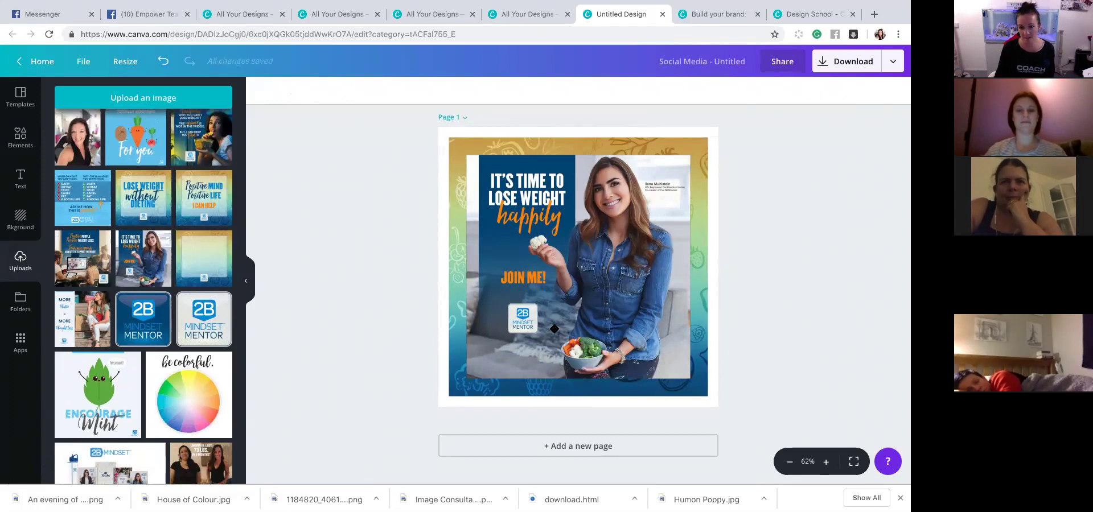
{"action": "left_click", "coordinate": [554, 329]}
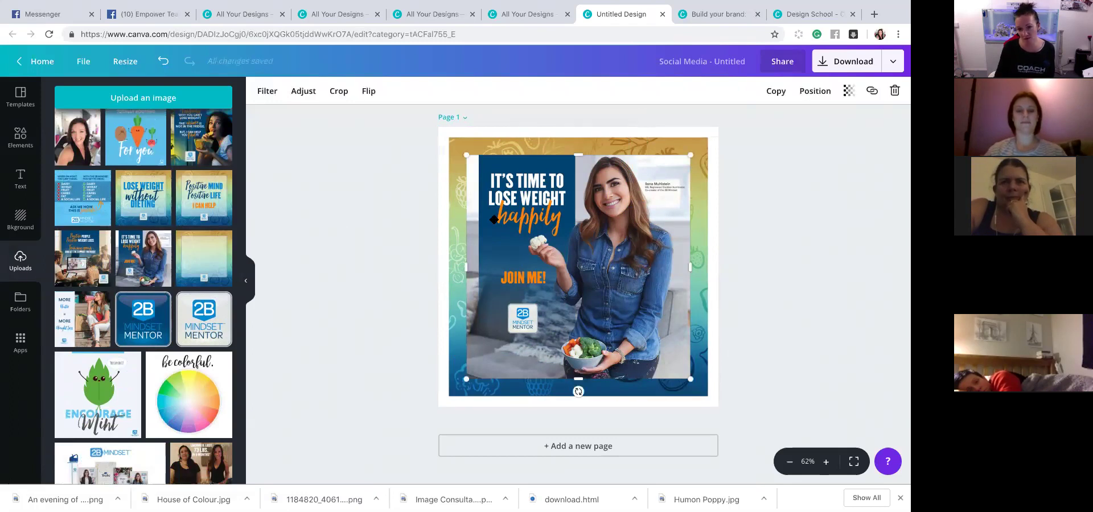
{"action": "mouse_move", "coordinate": [568, 246]}
{"action": "left_mouse_down"}
{"action": "mouse_move", "coordinate": [575, 319]}
{"action": "mouse_move", "coordinate": [518, 219]}
{"action": "mouse_move", "coordinate": [541, 316]}
{"action": "mouse_move", "coordinate": [556, 240]}
{"action": "left_mouse_up"}
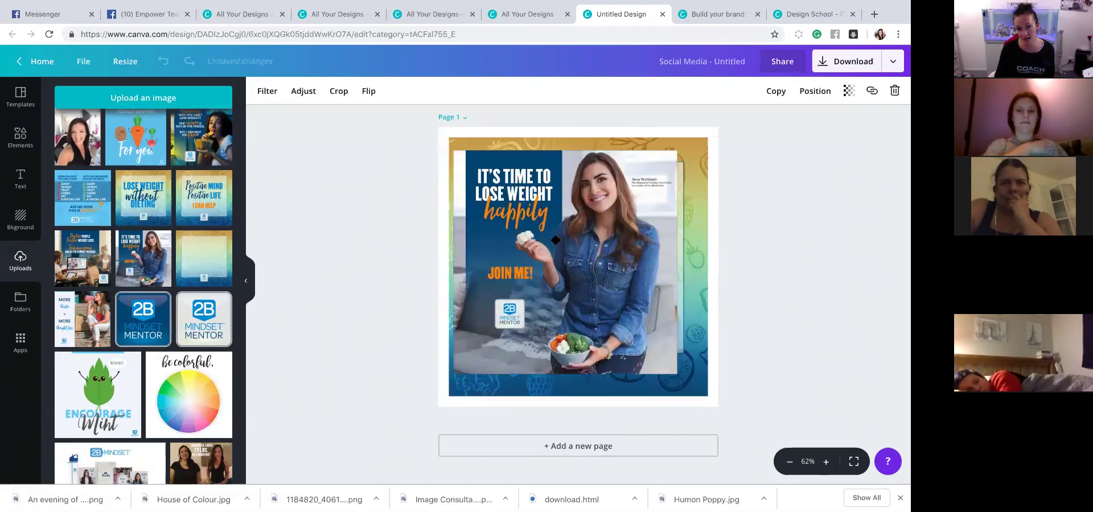
- Crop the "It's time to lose weight happily" graphic to just the hands holding the vegetable bowl
{"action": "left_click", "coordinate": [340, 93]}
{"action": "left_click_drag", "start_coordinate": [454, 152], "coordinate": [533, 305]}
{"action": "left_click_drag", "start_coordinate": [676, 306], "coordinate": [610, 320]}
{"action": "left_click_drag", "start_coordinate": [529, 322], "coordinate": [538, 325]}
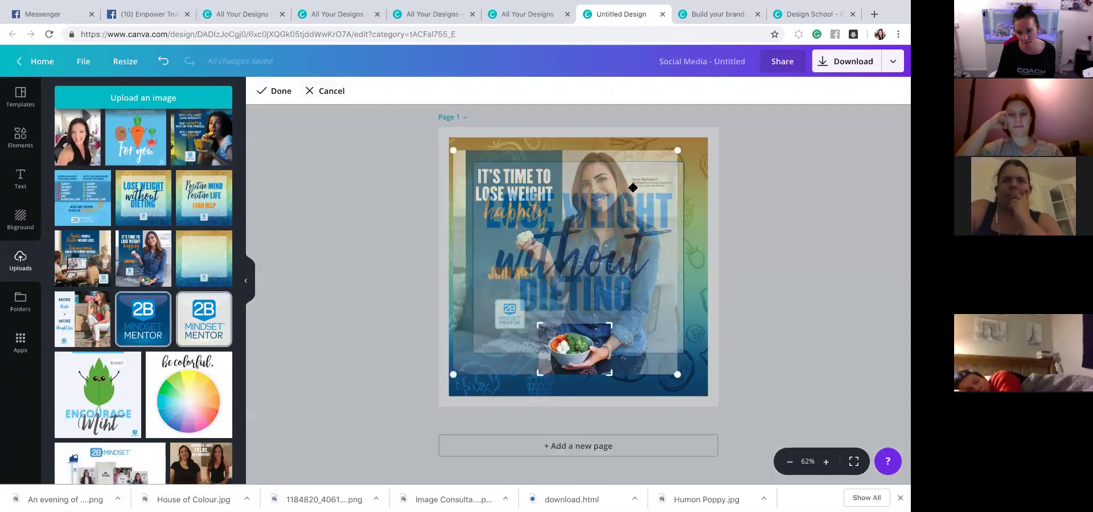
{"action": "left_click", "coordinate": [281, 92]}
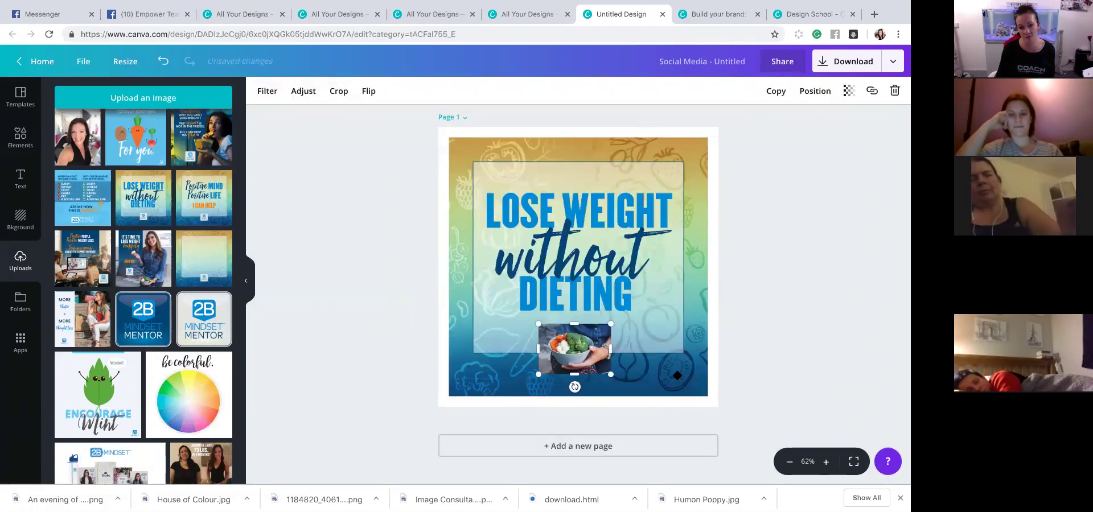
- Enlarge the cropped vegetable bowl image, try it out below "without", and delete it from the page
{"action": "left_click_drag", "start_coordinate": [583, 360], "coordinate": [643, 320]}
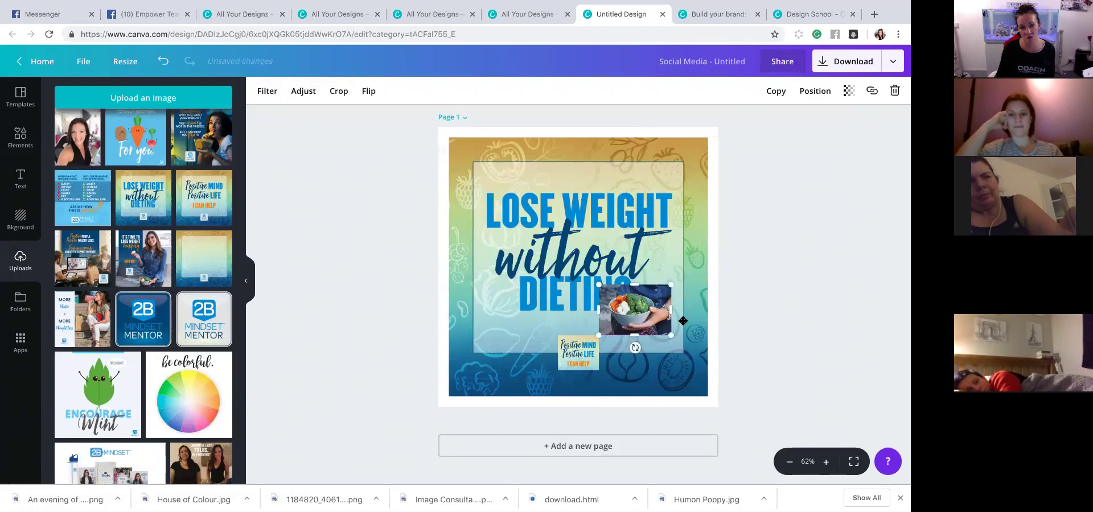
{"action": "left_click_drag", "start_coordinate": [671, 285], "coordinate": [652, 220]}
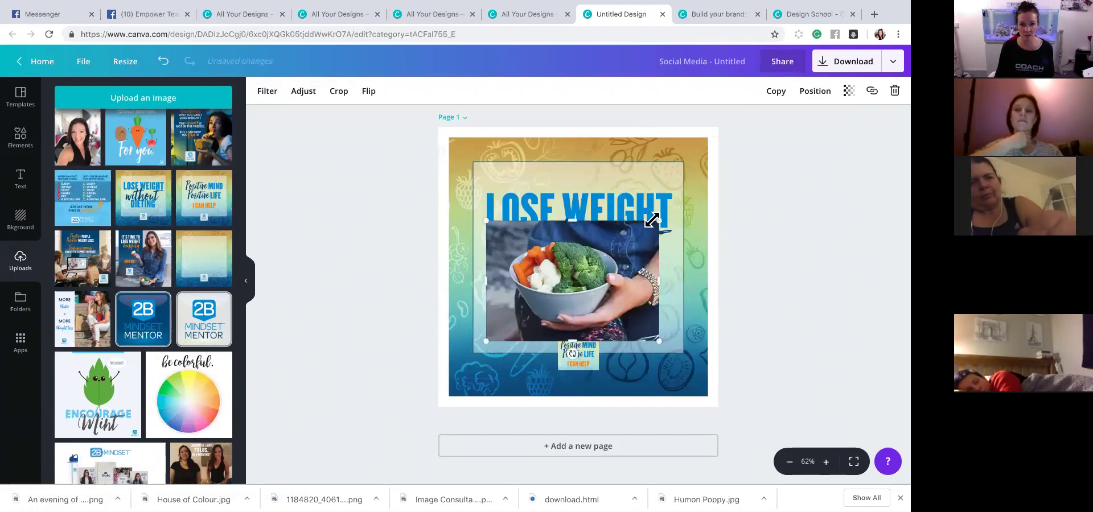
{"action": "left_click_drag", "start_coordinate": [658, 265], "coordinate": [636, 296]}
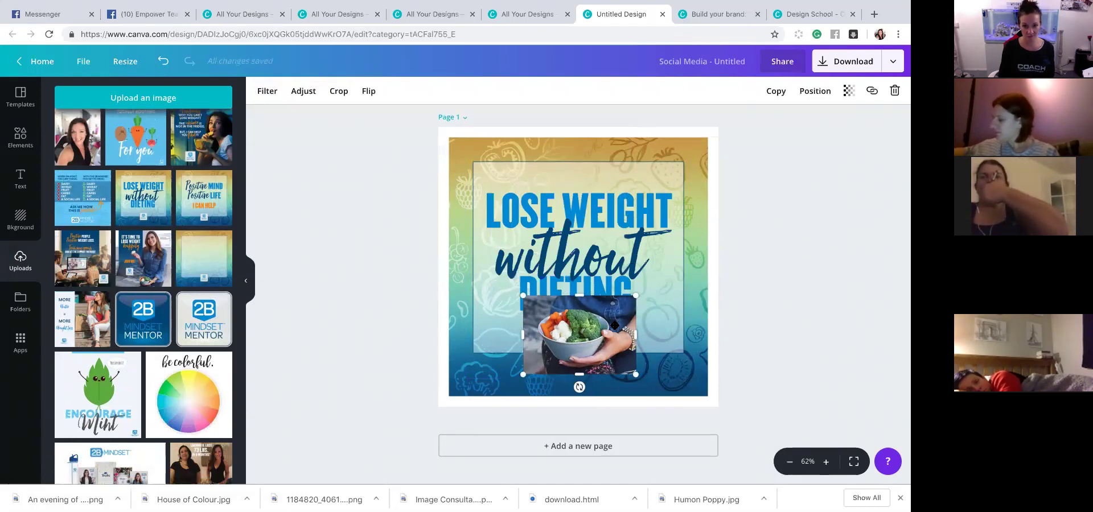
{"action": "key", "text": "Delete"}
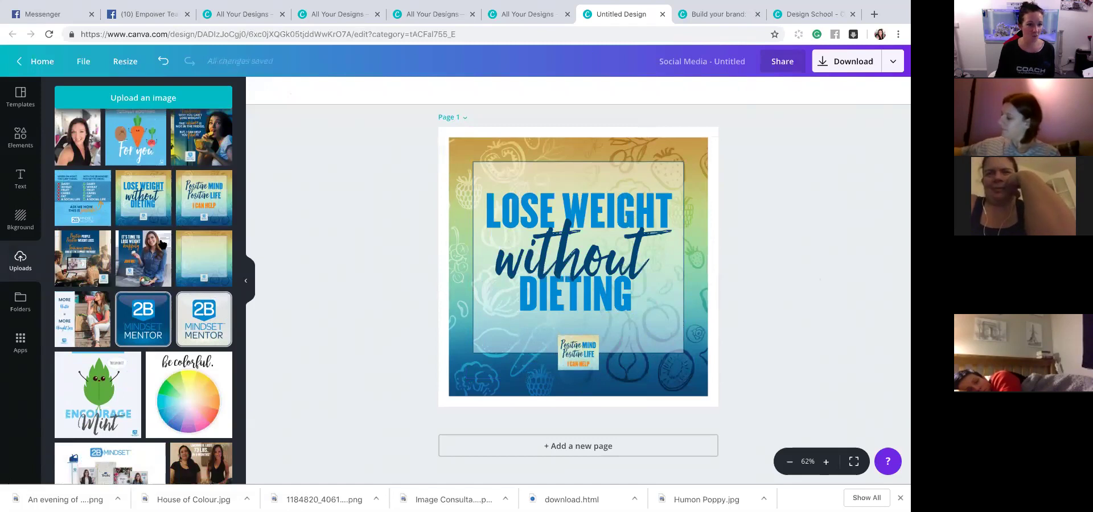
- Add a heading reading "Hello" and position it above "LOSE WEIGHT"
{"action": "scroll", "coordinate": [162, 244], "scroll_direction": "up", "scroll_amount": 5}
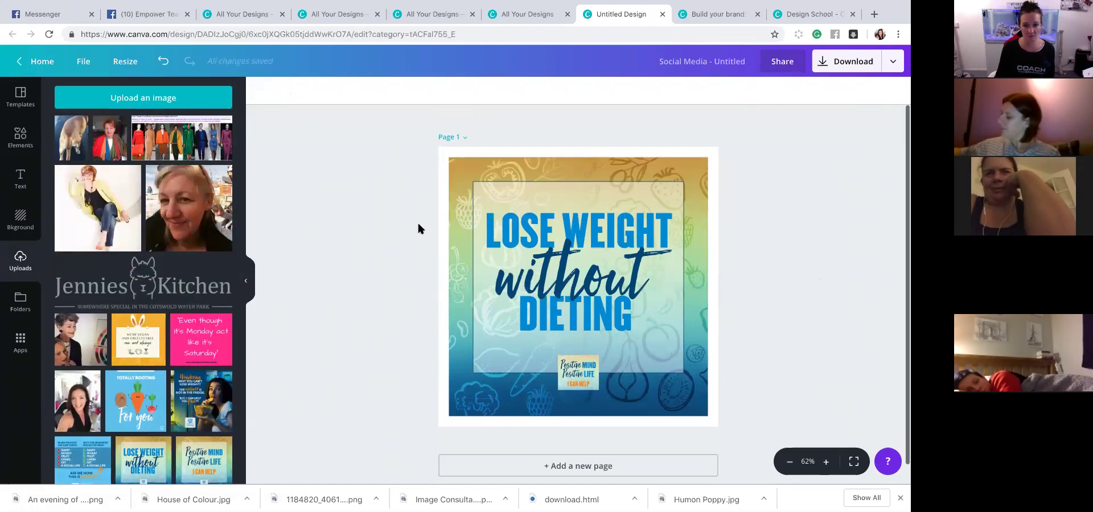
{"action": "left_click", "coordinate": [18, 178]}
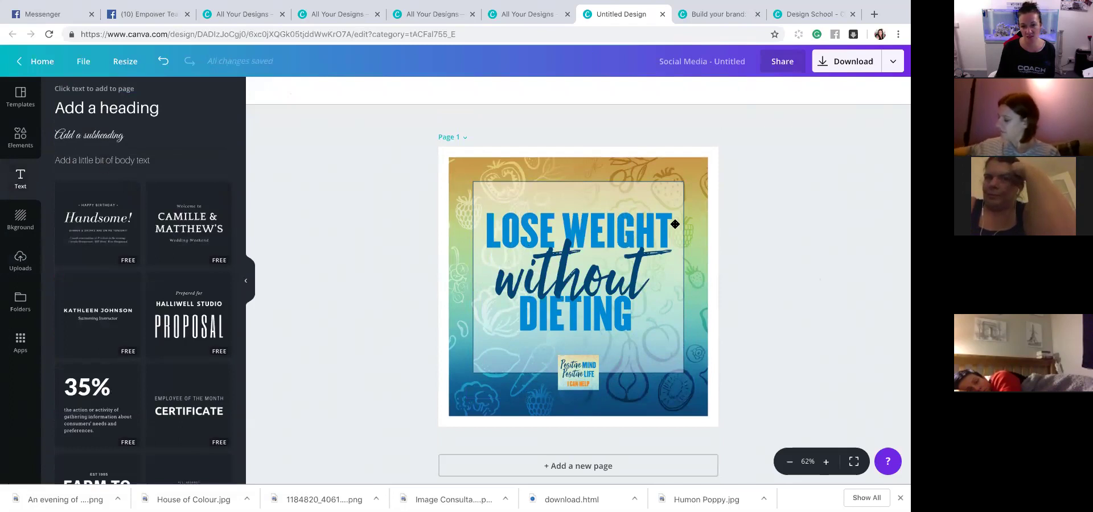
{"action": "left_click", "coordinate": [112, 108]}
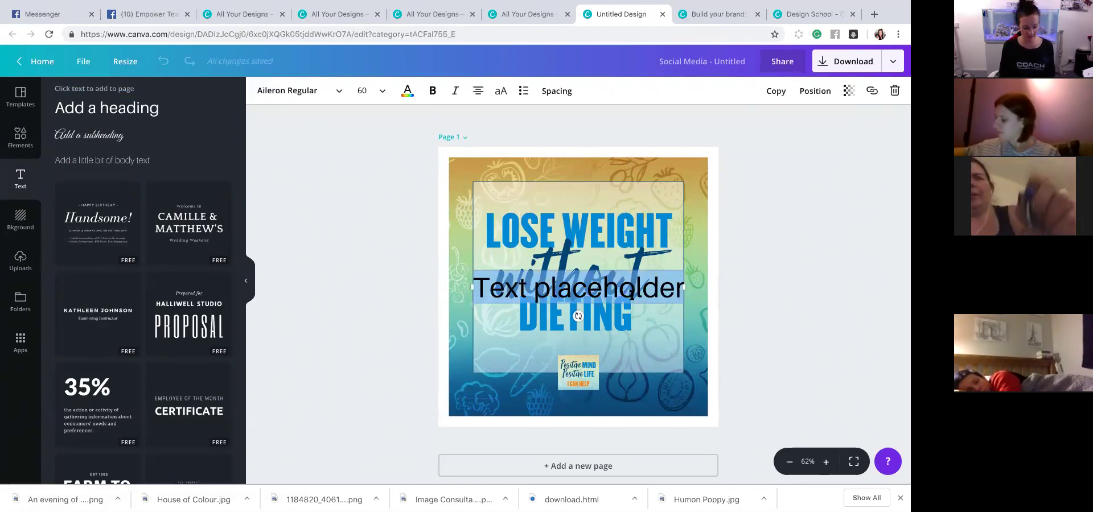
{"action": "type", "text": "Hello"}
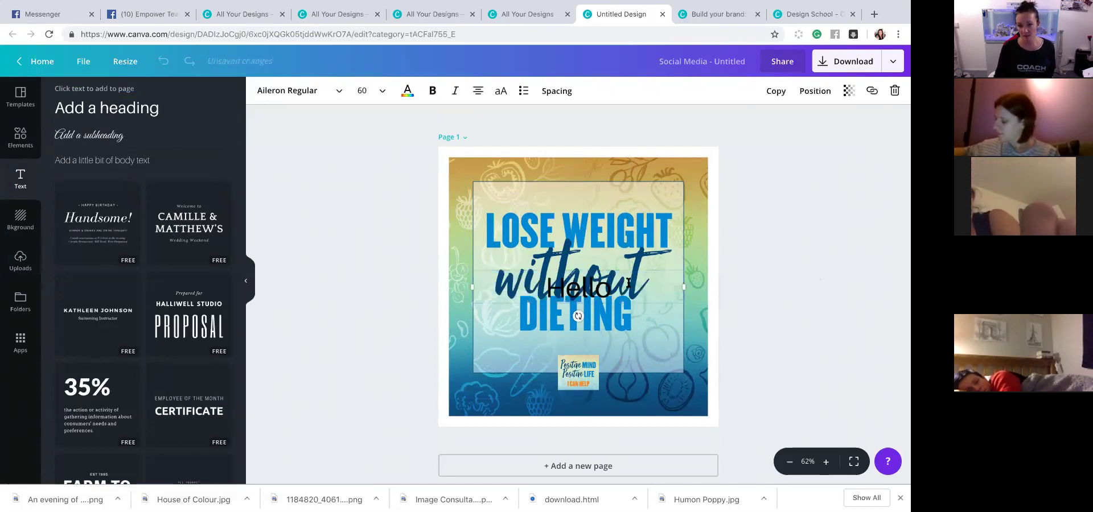
{"action": "left_click", "coordinate": [625, 268]}
{"action": "left_click", "coordinate": [617, 281]}
{"action": "left_click_drag", "start_coordinate": [617, 280], "coordinate": [610, 180]}
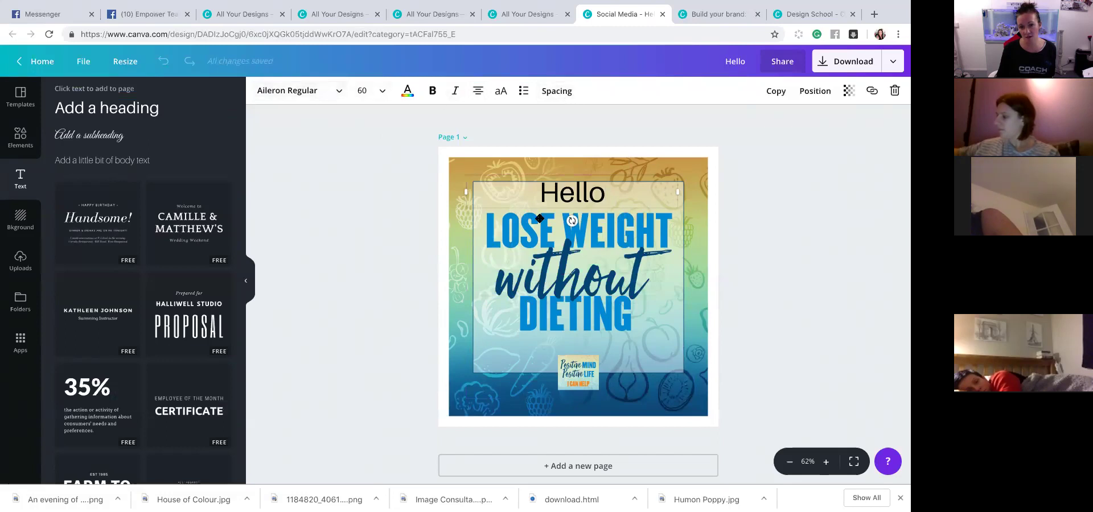
{"action": "left_click", "coordinate": [467, 202]}
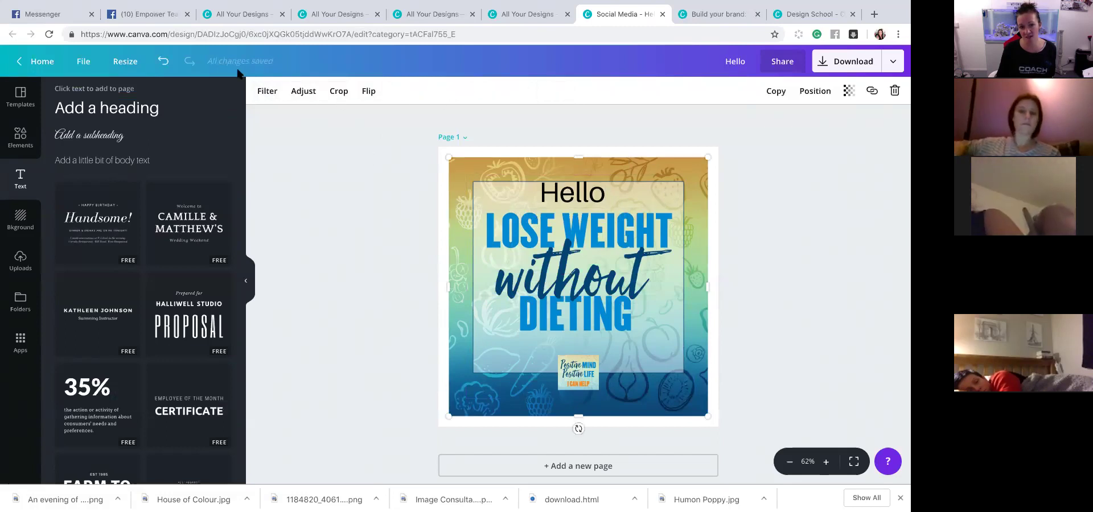
{"action": "left_click", "coordinate": [547, 197]}
{"action": "left_click", "coordinate": [495, 200]}
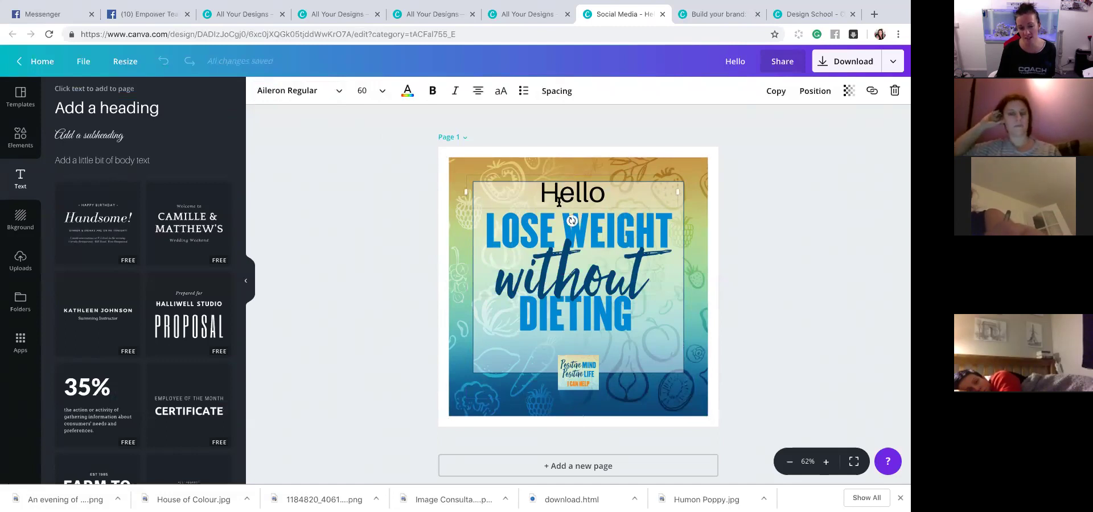
{"action": "left_click", "coordinate": [553, 228]}
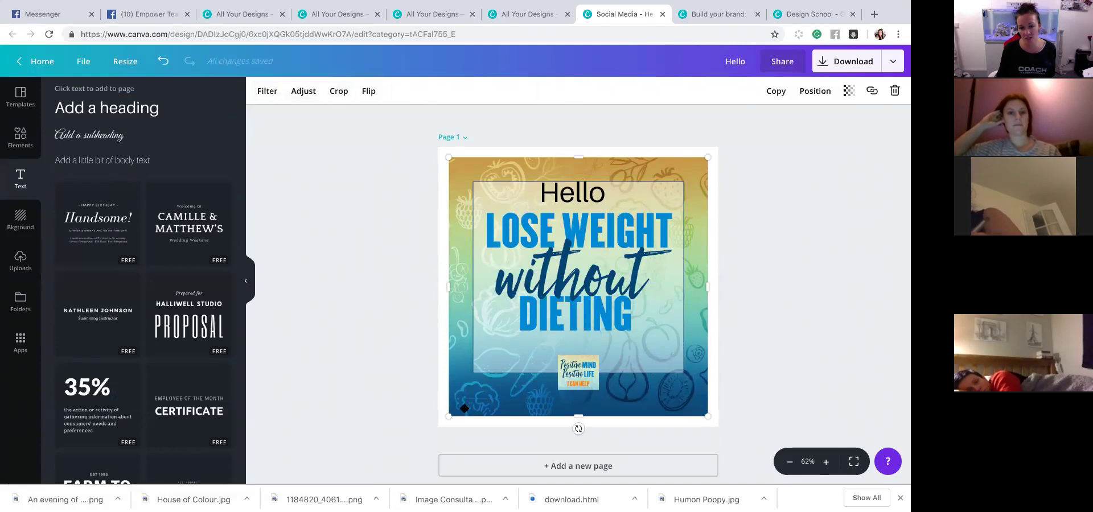
{"action": "left_click", "coordinate": [438, 401]}
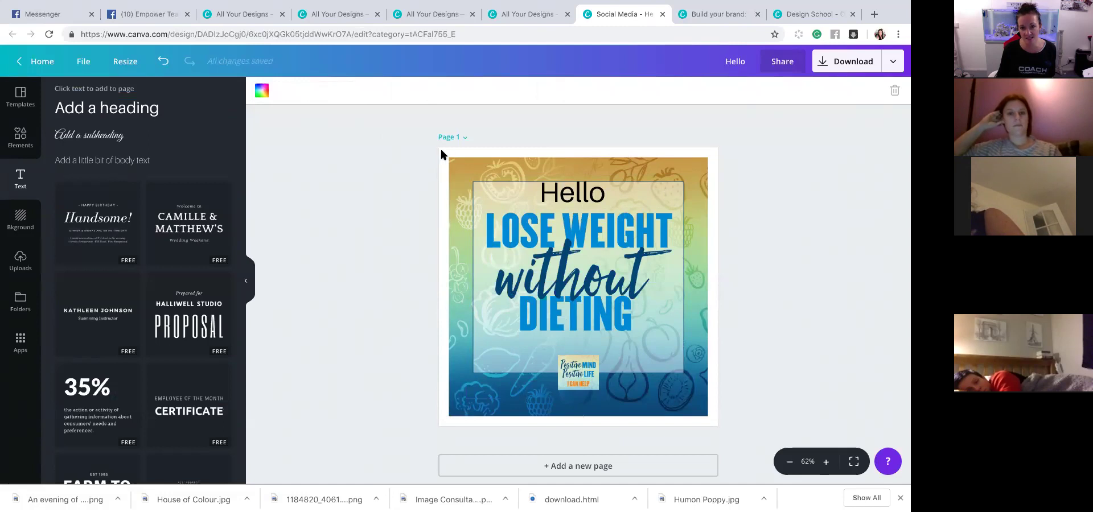
- Narrow the "Hello" text box and centre it horizontally on the page above "LOSE WEIGHT"
{"action": "left_click", "coordinate": [565, 192]}
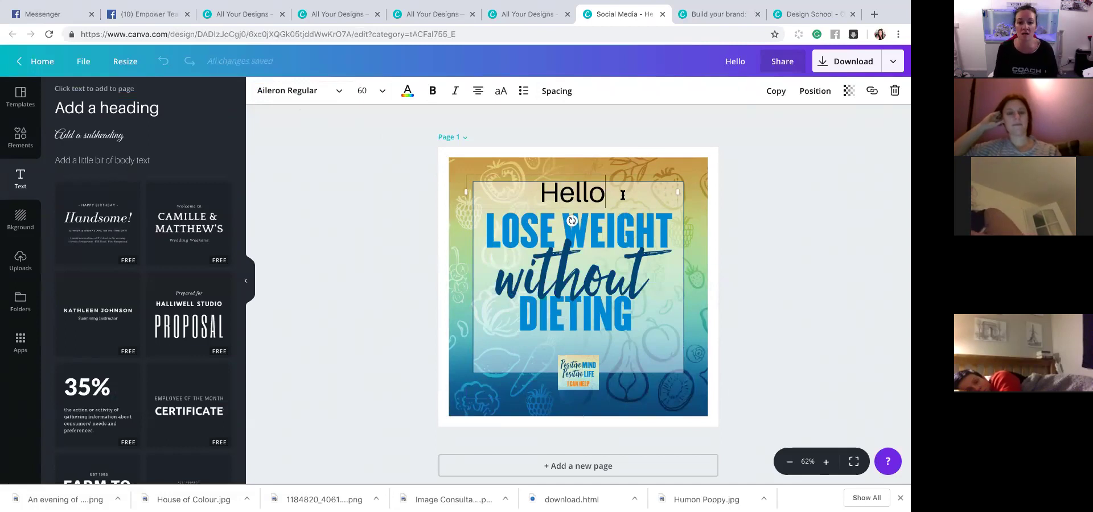
{"action": "left_click_drag", "start_coordinate": [676, 192], "coordinate": [595, 192]}
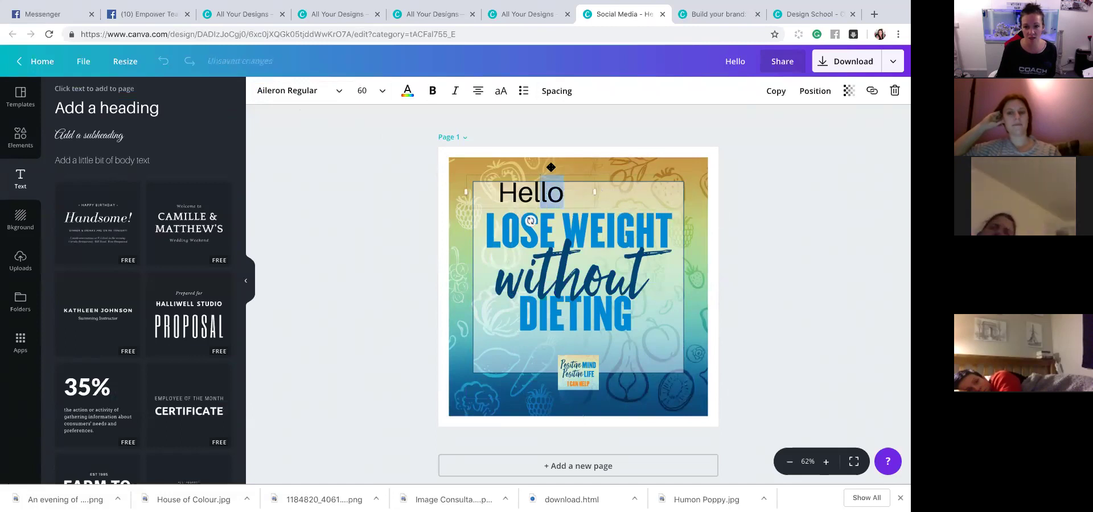
{"action": "left_click", "coordinate": [497, 176]}
{"action": "left_click_drag", "start_coordinate": [518, 197], "coordinate": [561, 197]}
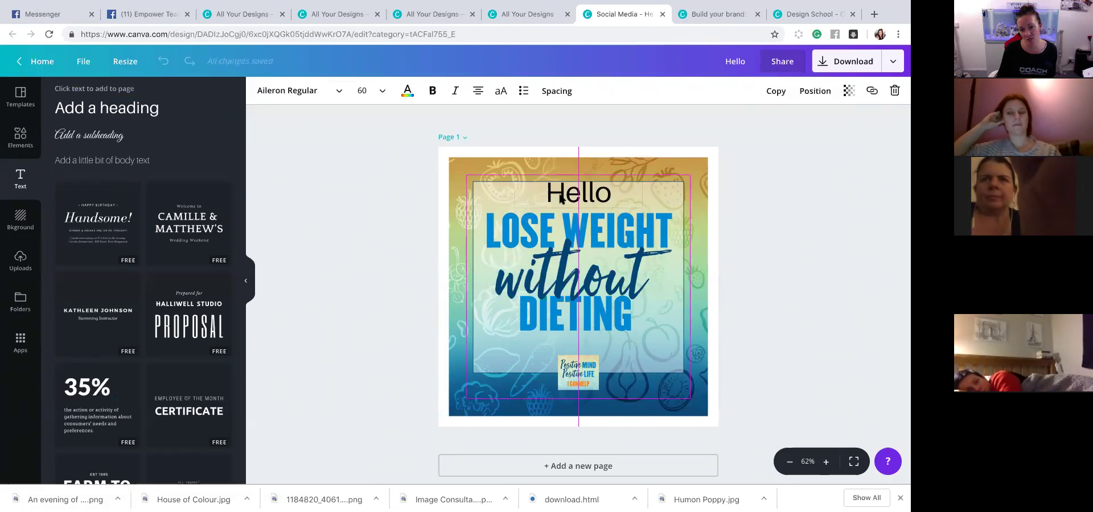
{"action": "mouse_move", "coordinate": [561, 197]}
{"action": "left_mouse_down"}
{"action": "mouse_move", "coordinate": [627, 199]}
{"action": "mouse_move", "coordinate": [520, 202]}
{"action": "mouse_move", "coordinate": [561, 199]}
{"action": "mouse_move", "coordinate": [573, 274]}
{"action": "mouse_move", "coordinate": [562, 199]}
{"action": "left_mouse_up"}
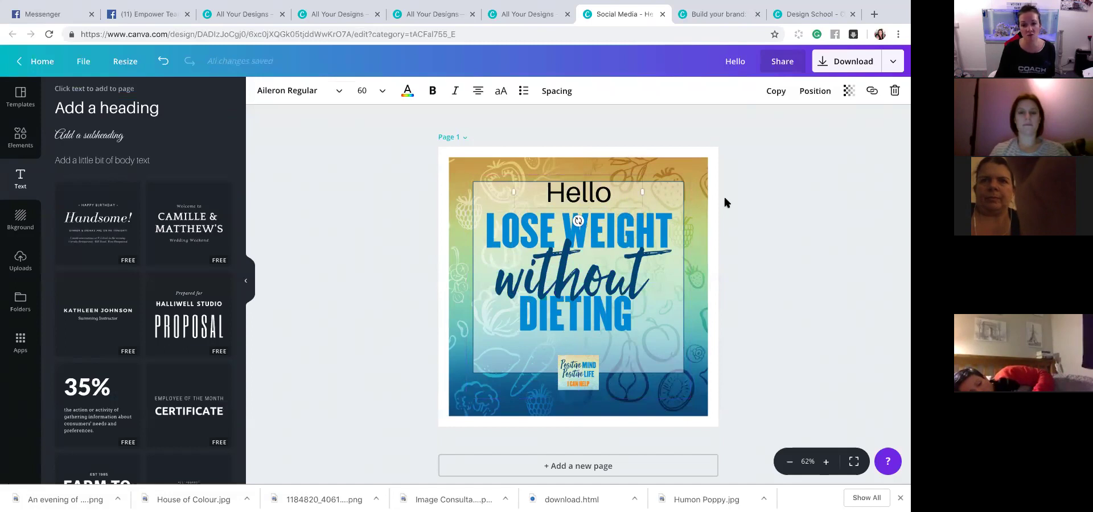
- Add a subheading text box below "Hello" and delete it again
{"action": "scroll", "coordinate": [726, 201], "scroll_direction": "down", "scroll_amount": 1}
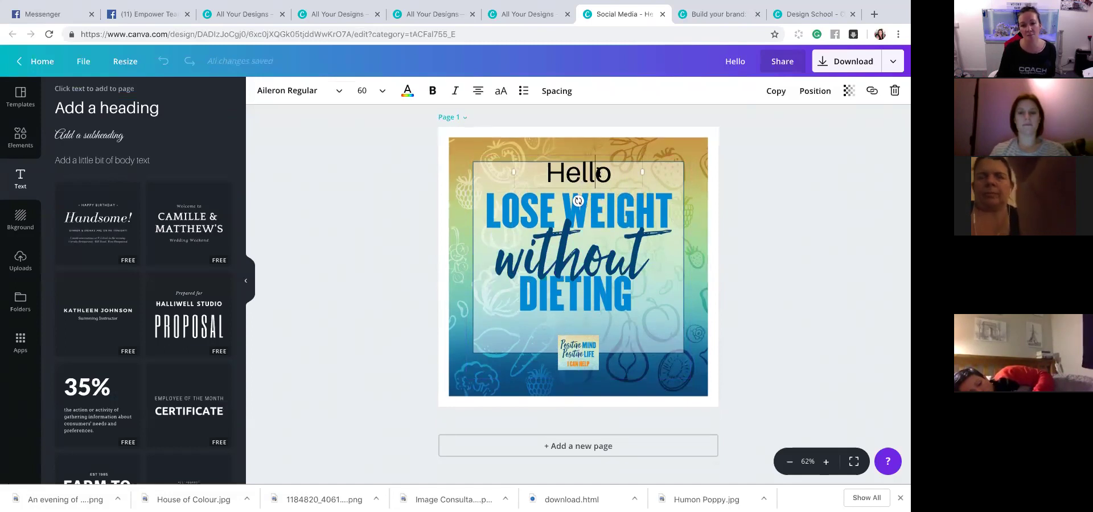
{"action": "left_click_drag", "start_coordinate": [611, 173], "coordinate": [547, 173]}
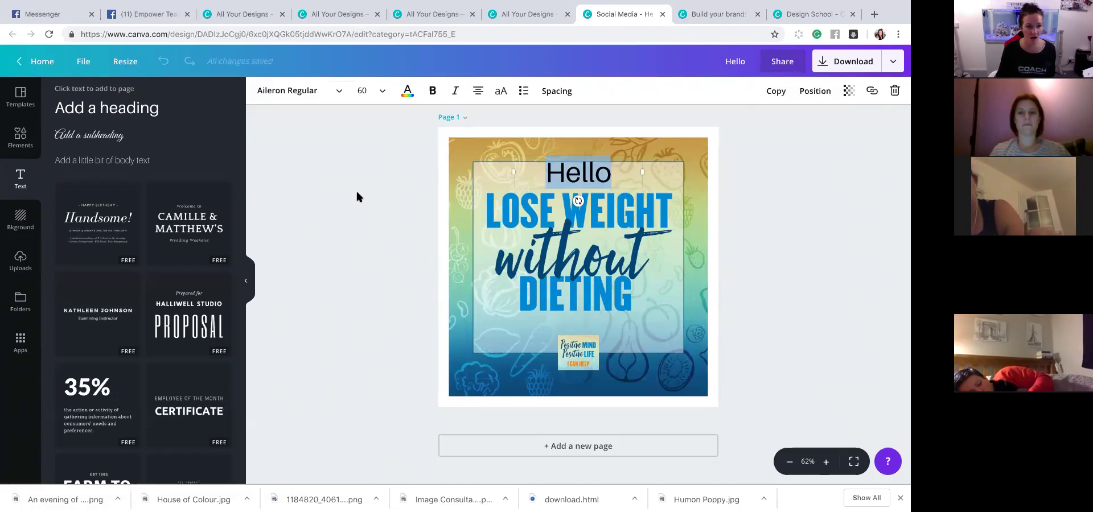
{"action": "left_click", "coordinate": [98, 134]}
{"action": "left_click", "coordinate": [578, 196]}
{"action": "triple_click", "coordinate": [578, 196]}
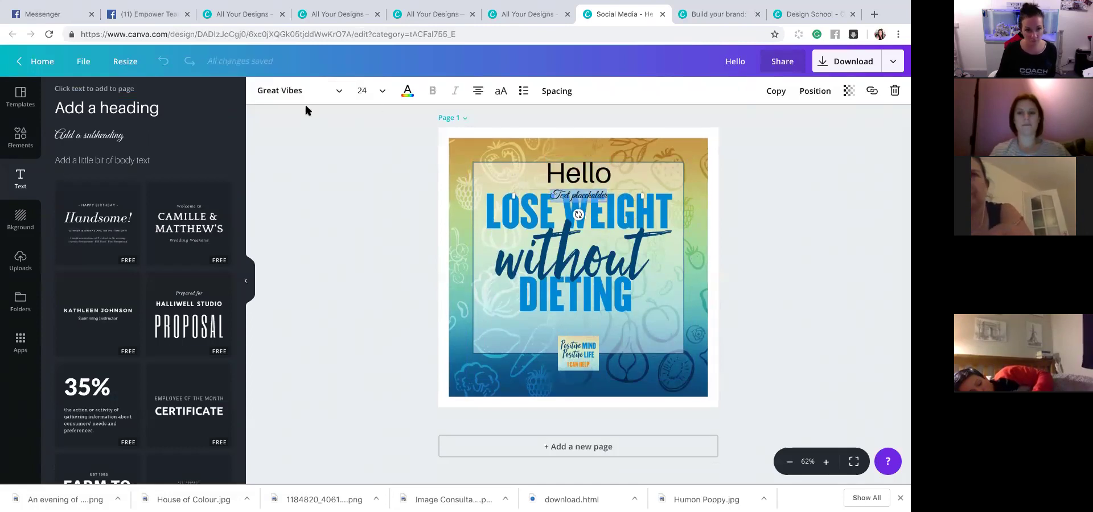
{"action": "key", "text": "BackSpace"}
- Change the "Hello" heading's font to Great Vibes, nudge the text slightly down and deselect it
{"action": "left_click", "coordinate": [582, 178]}
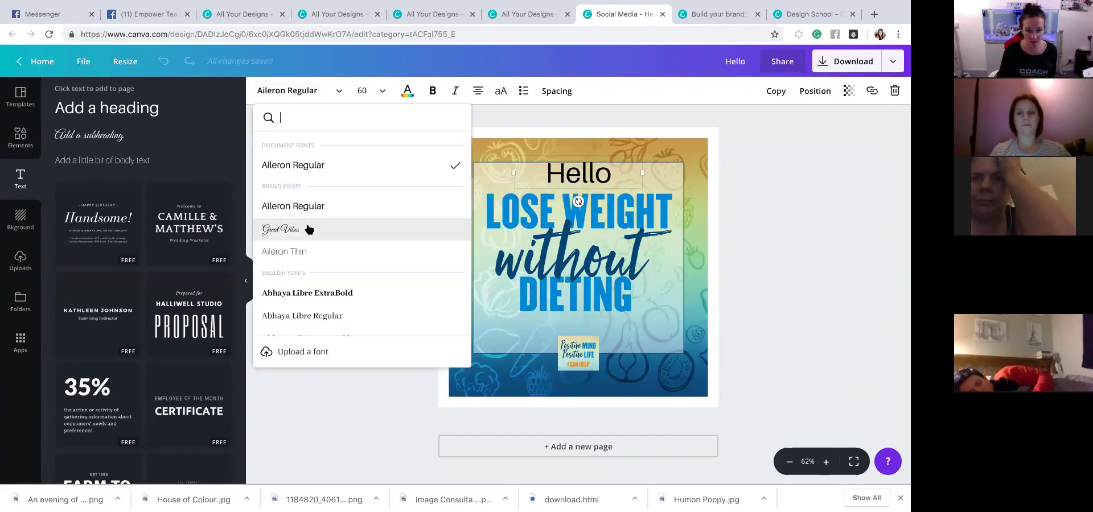
{"action": "left_click", "coordinate": [308, 227]}
{"action": "left_click", "coordinate": [659, 277]}
{"action": "left_click_drag", "start_coordinate": [599, 179], "coordinate": [598, 188]}
{"action": "left_click", "coordinate": [671, 178]}
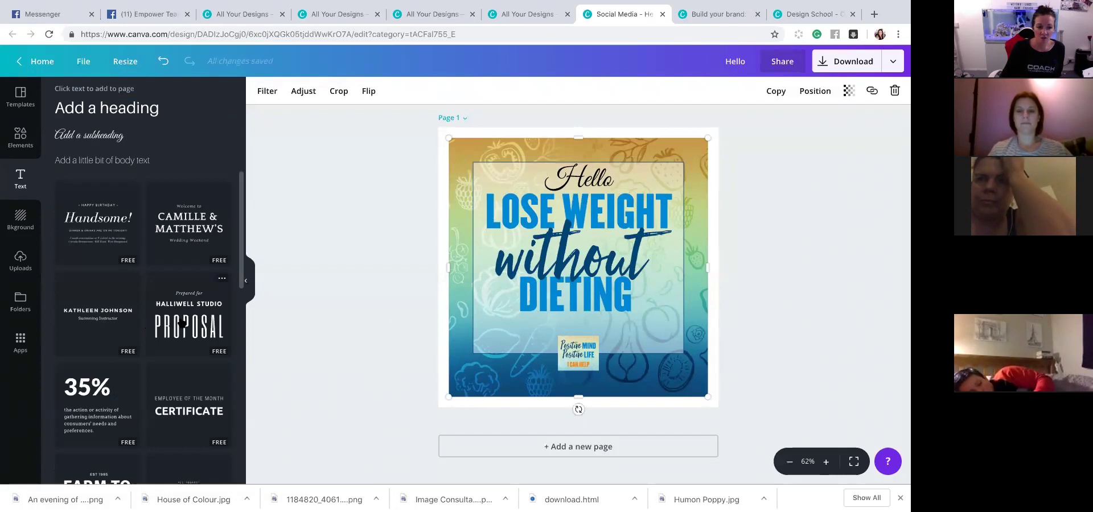
- Browse the ready-made text combinations to examine the available font pairings and layouts
{"action": "scroll", "coordinate": [143, 302], "scroll_direction": "down", "scroll_amount": 2}
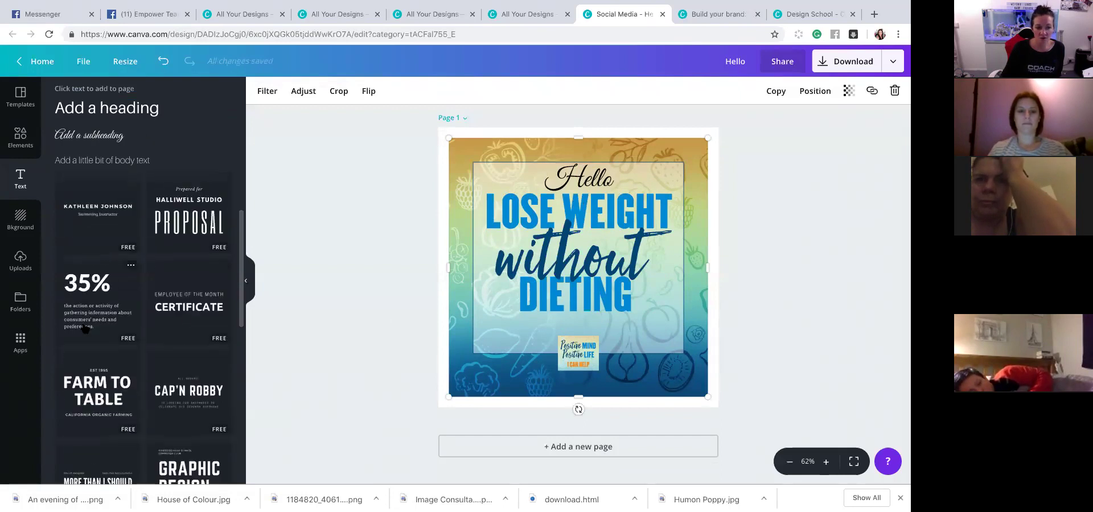
{"action": "scroll", "coordinate": [161, 342], "scroll_direction": "down", "scroll_amount": 2}
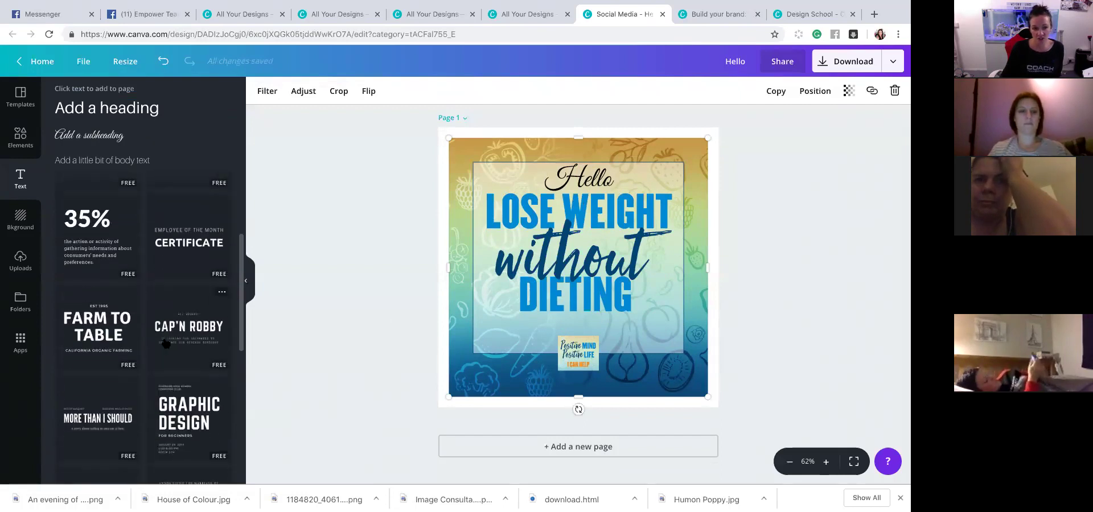
{"action": "scroll", "coordinate": [161, 326], "scroll_direction": "down", "scroll_amount": 1}
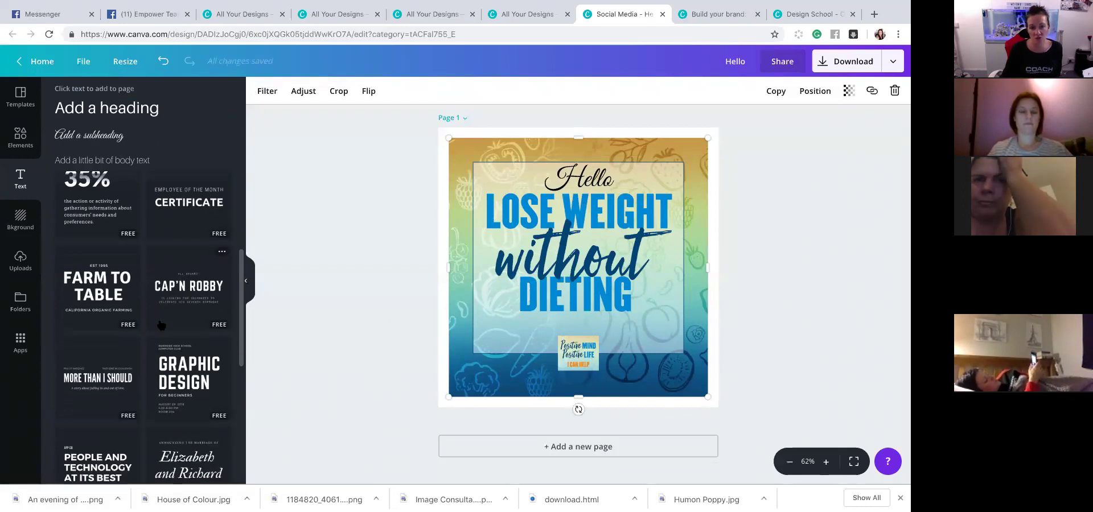
{"action": "scroll", "coordinate": [162, 325], "scroll_direction": "down", "scroll_amount": 5}
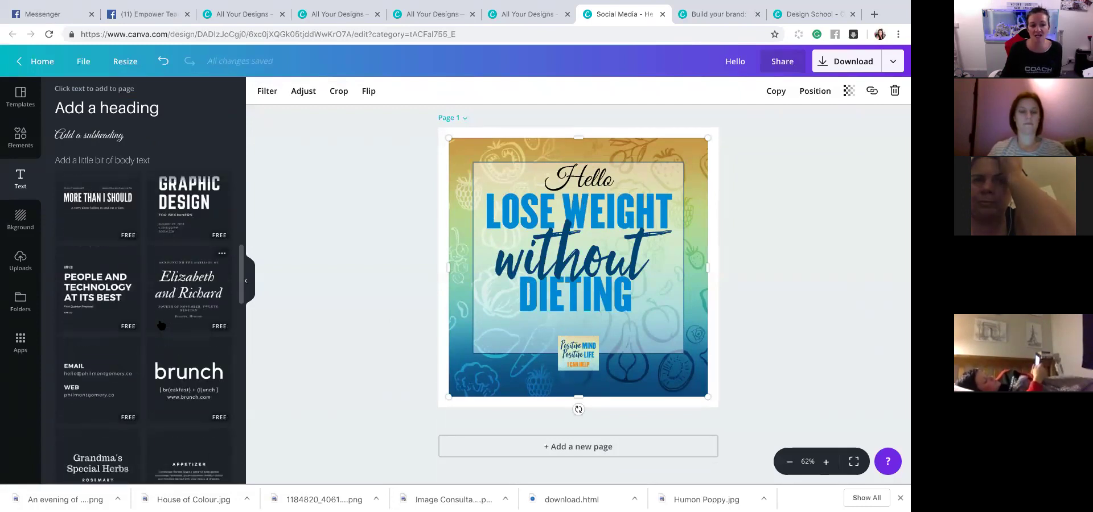
{"action": "scroll", "coordinate": [161, 325], "scroll_direction": "down", "scroll_amount": 2}
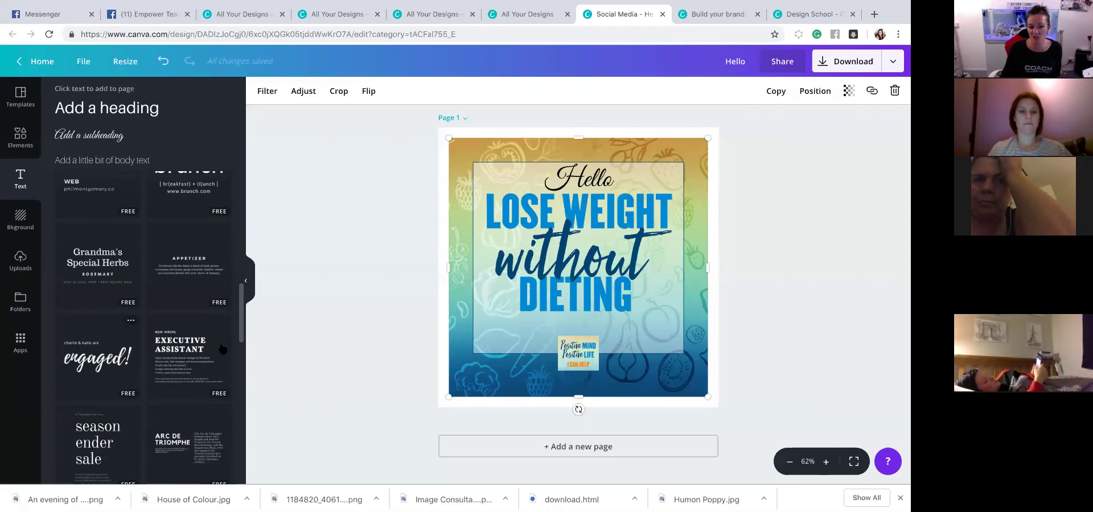
{"action": "scroll", "coordinate": [216, 349], "scroll_direction": "down", "scroll_amount": 2}
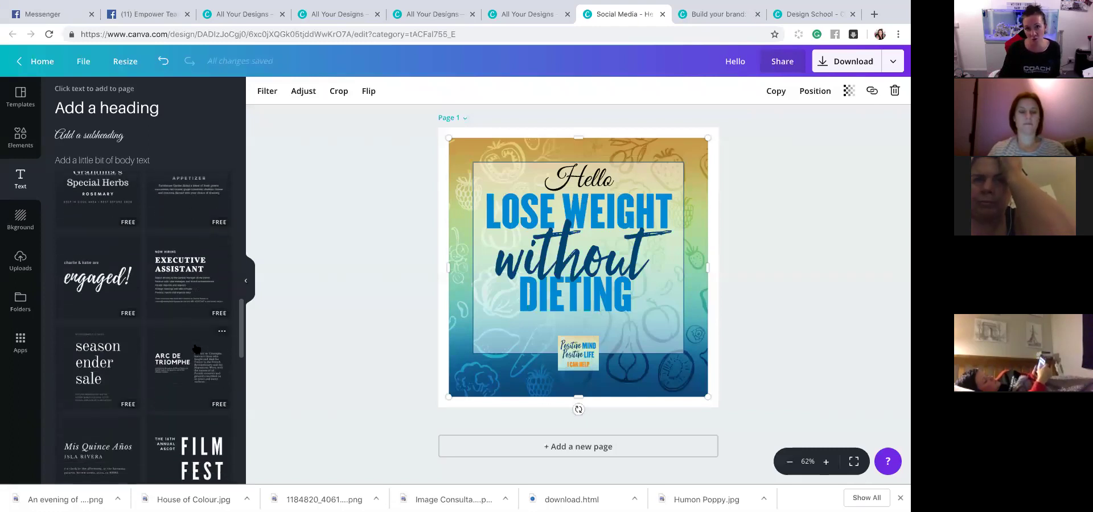
{"action": "scroll", "coordinate": [196, 349], "scroll_direction": "down", "scroll_amount": 2}
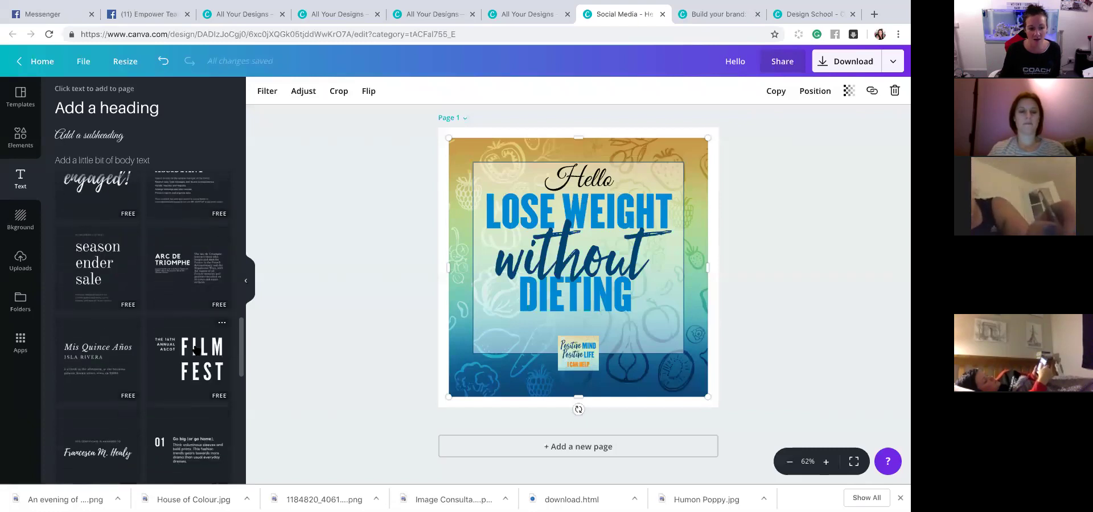
{"action": "scroll", "coordinate": [195, 350], "scroll_direction": "down", "scroll_amount": 8}
{"action": "scroll", "coordinate": [197, 350], "scroll_direction": "down", "scroll_amount": 5}
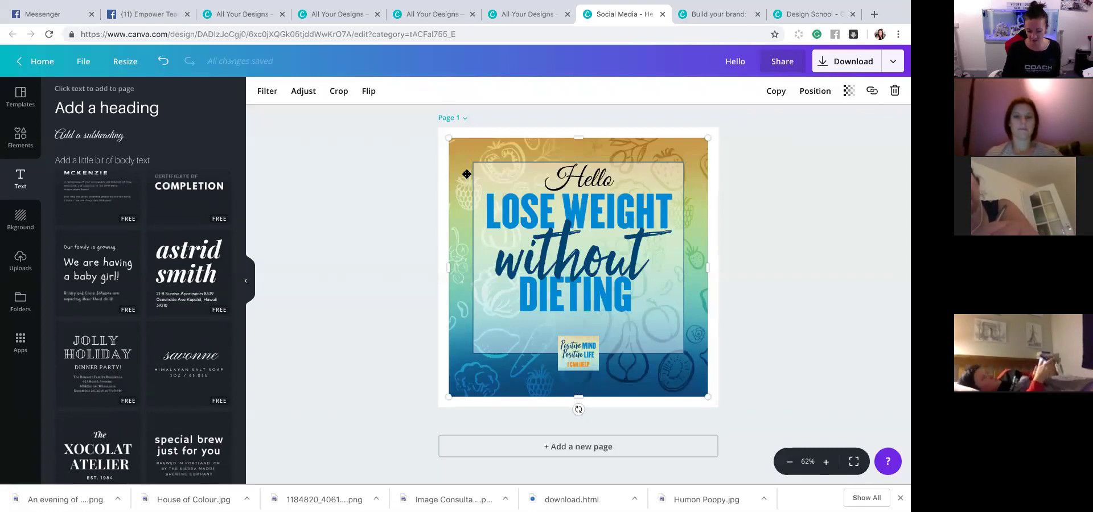
- Clear the page by deleting the "LOSE WEIGHT without DIETING" graphic, the "Hello" heading and the small "Positive MIND" image
{"action": "key", "text": "Delete"}
{"action": "left_click", "coordinate": [609, 176]}
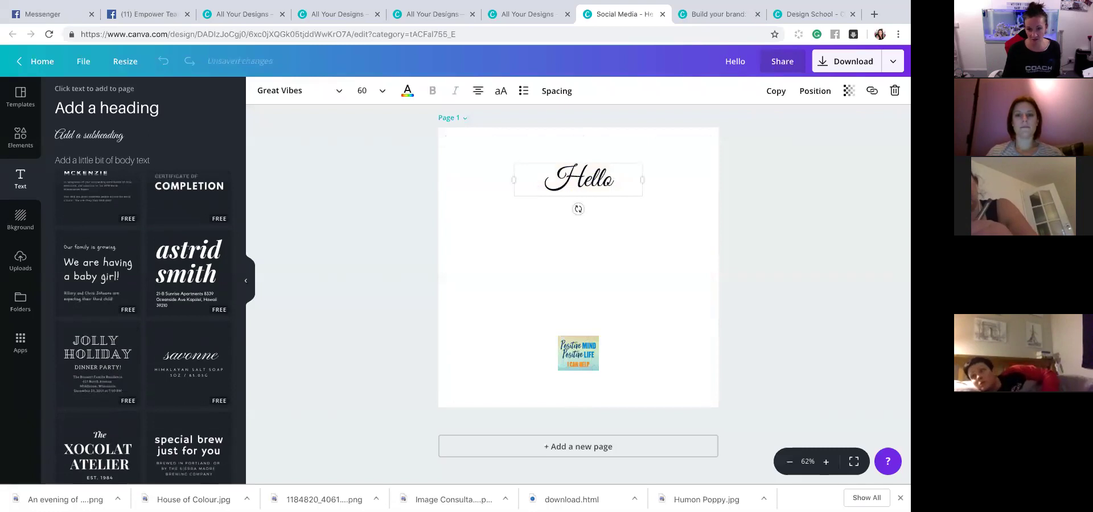
{"action": "key", "text": "BackSpace"}
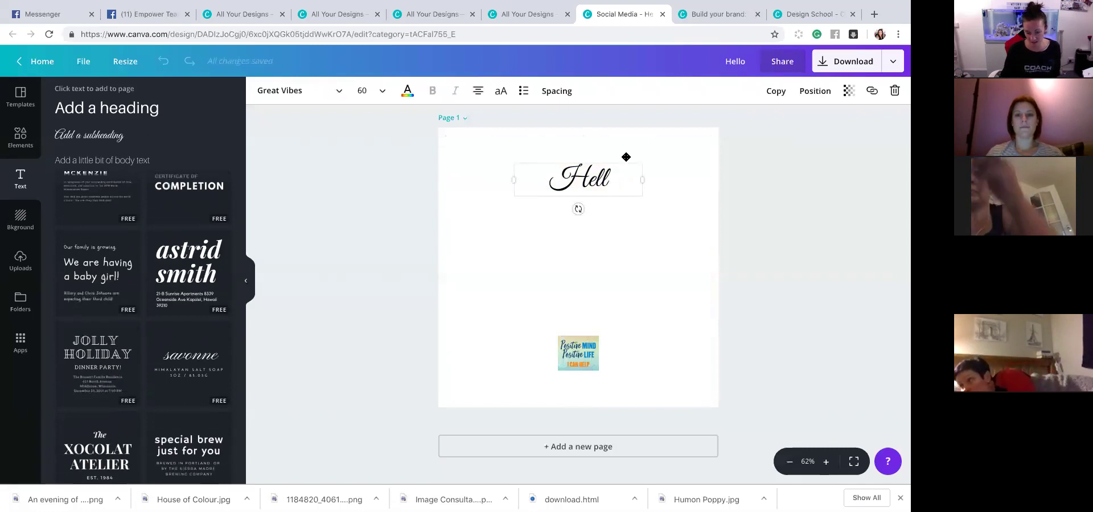
{"action": "key", "text": "Escape"}
{"action": "key", "text": "Delete"}
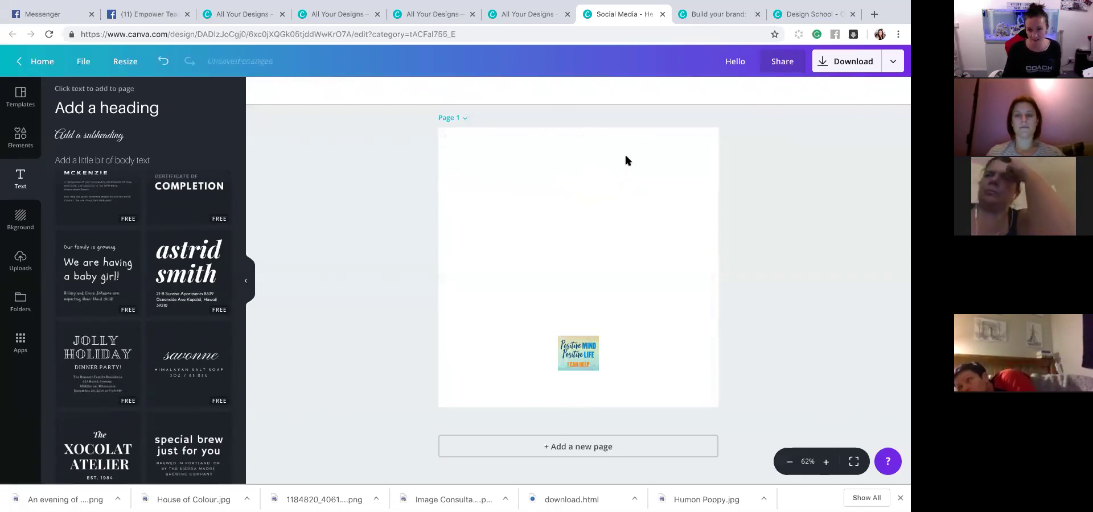
{"action": "left_click", "coordinate": [581, 349]}
{"action": "key", "text": "Delete"}
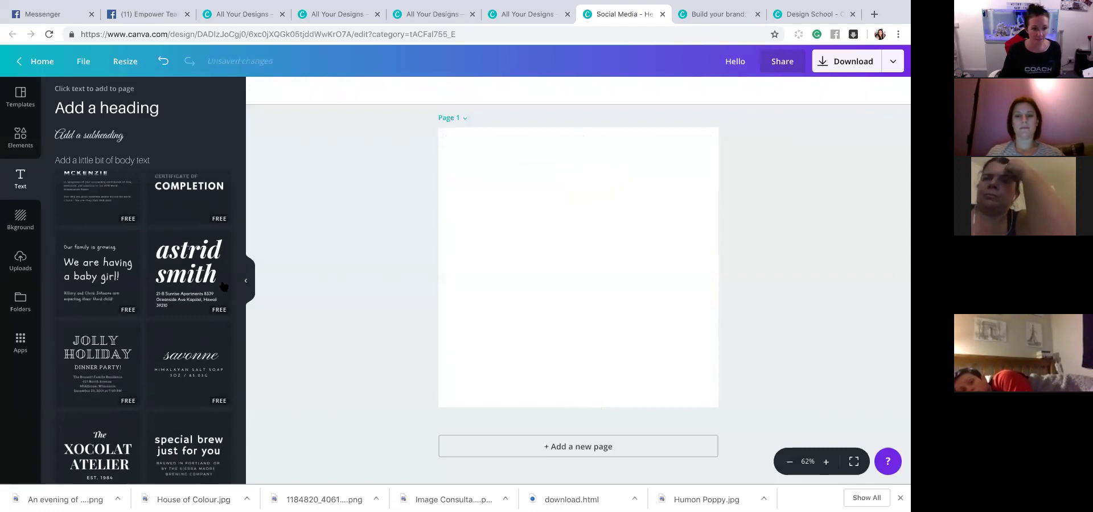
- Insert the text combination with a bold italic name above an address, and set the name's font size to 144
{"action": "left_click", "coordinate": [232, 262]}
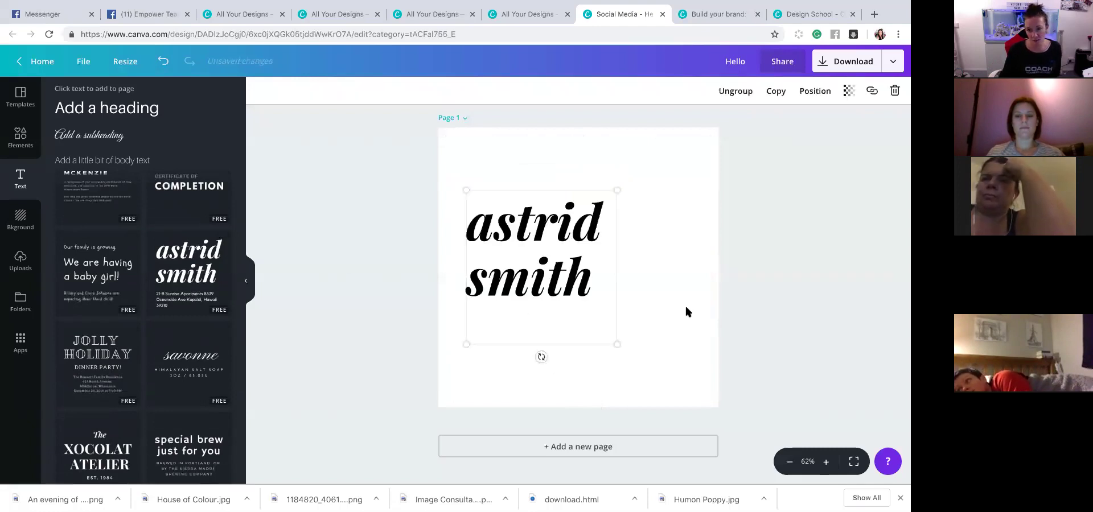
{"action": "left_click", "coordinate": [576, 276]}
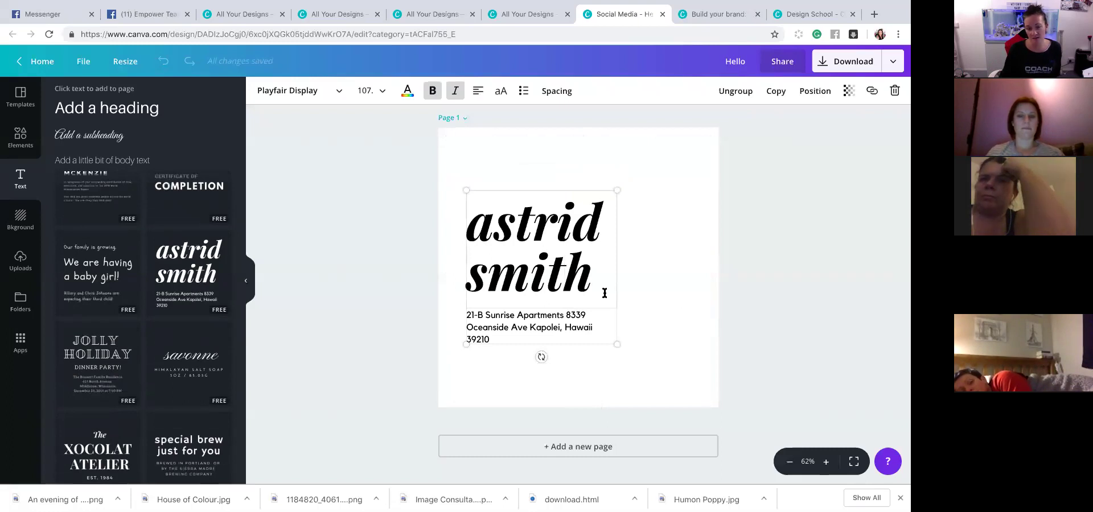
{"action": "left_click_drag", "start_coordinate": [599, 280], "coordinate": [478, 224]}
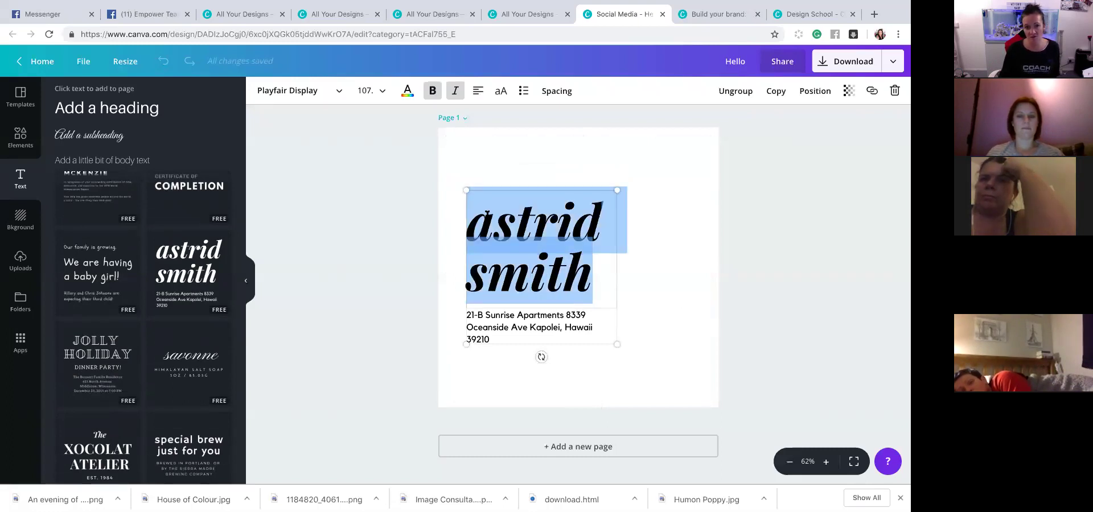
{"action": "left_click", "coordinate": [383, 93]}
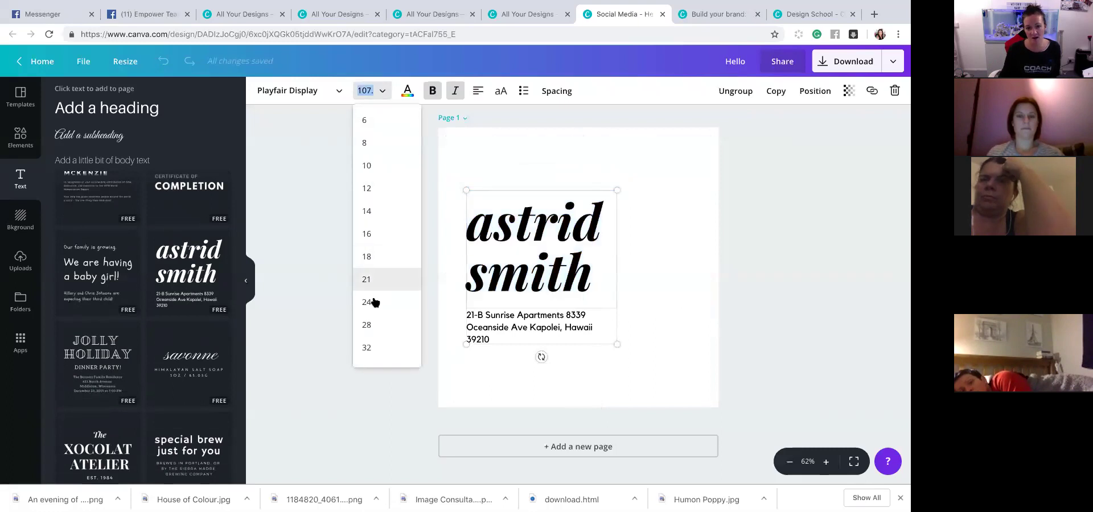
{"action": "scroll", "coordinate": [374, 327], "scroll_direction": "down", "scroll_amount": 5}
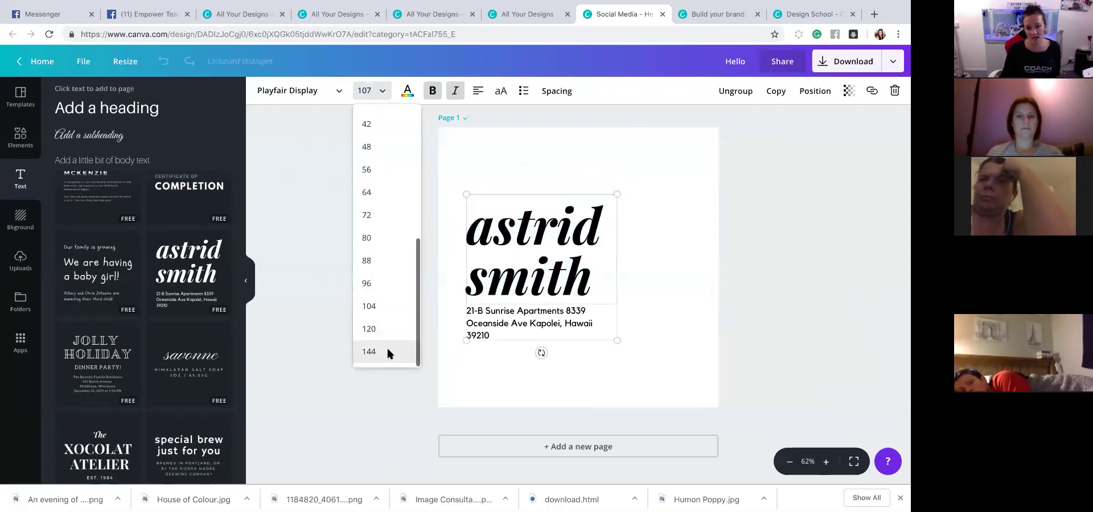
{"action": "left_click", "coordinate": [386, 351]}
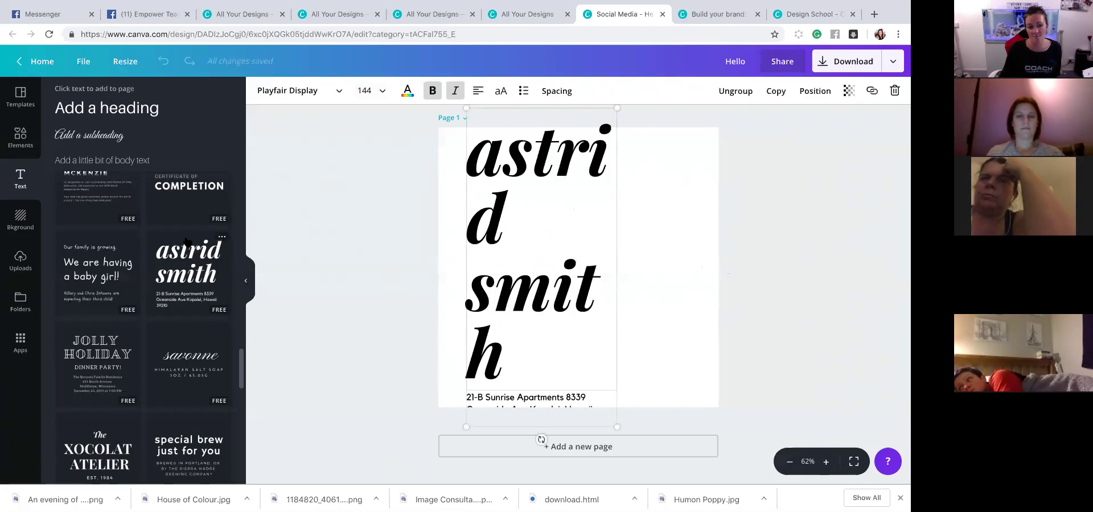
- Scale the text group down, move it inside the page and check the fonts of its name and address text
{"action": "left_click_drag", "start_coordinate": [612, 428], "coordinate": [550, 373]}
{"action": "left_click_drag", "start_coordinate": [581, 234], "coordinate": [593, 277]}
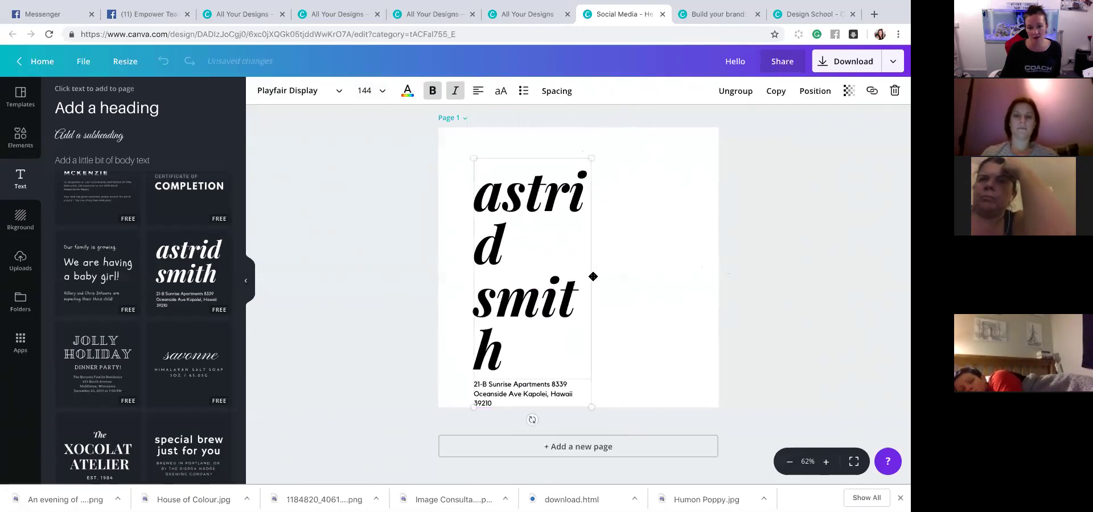
{"action": "double_click", "coordinate": [571, 254]}
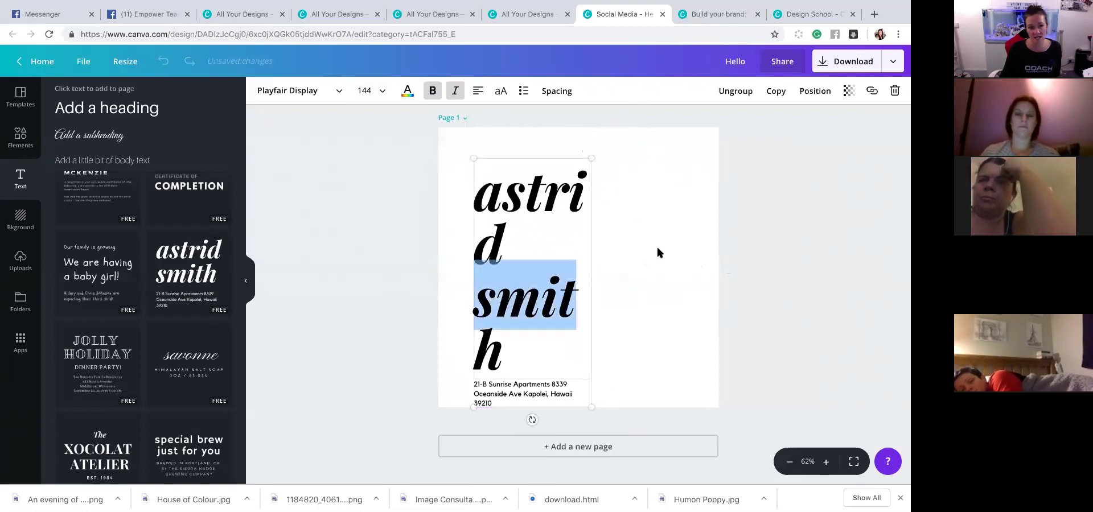
{"action": "left_click", "coordinate": [495, 276]}
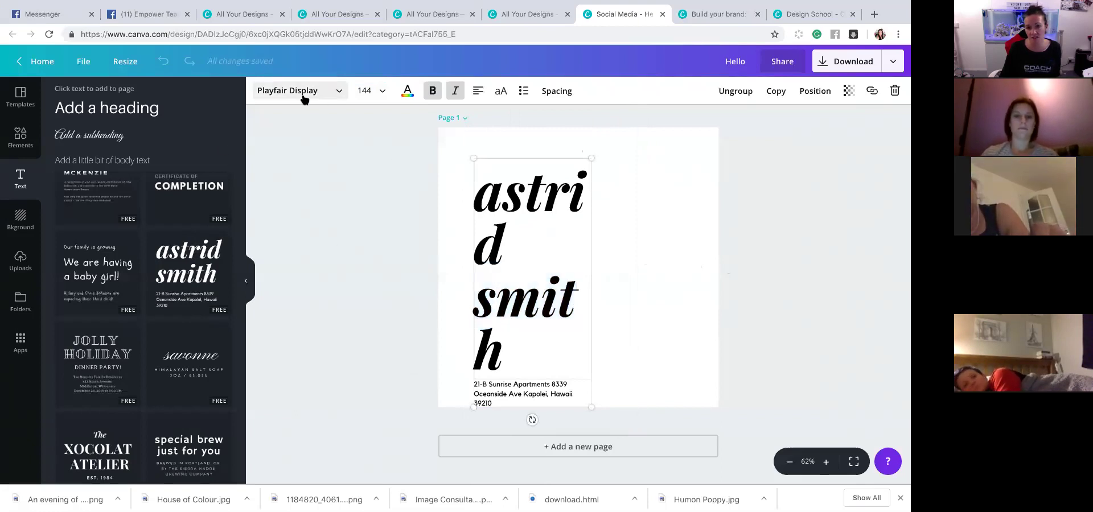
{"action": "left_click", "coordinate": [510, 395]}
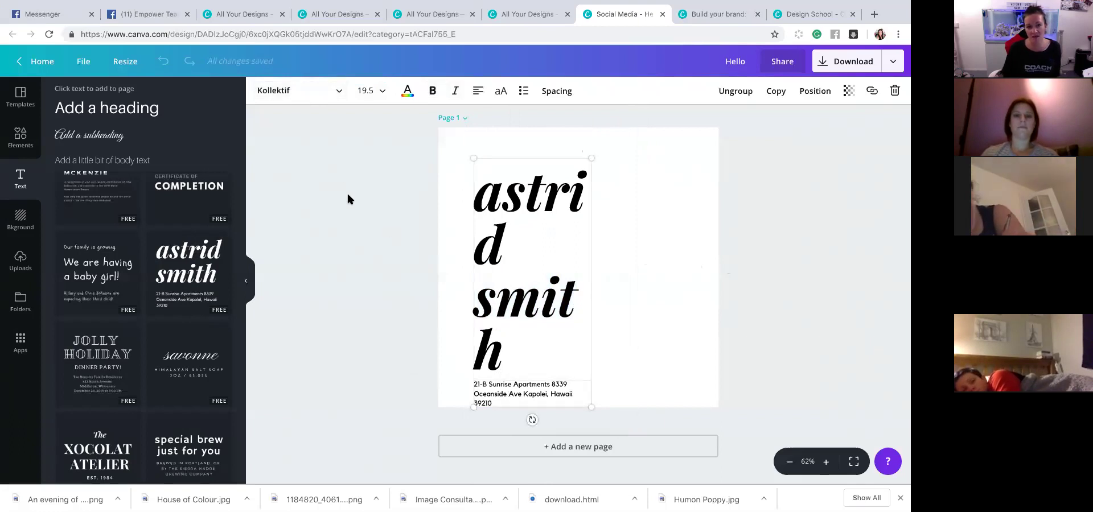
- Reduce the bold italic name's font size to 120 and then 96, and deselect the group
{"action": "left_click", "coordinate": [479, 225]}
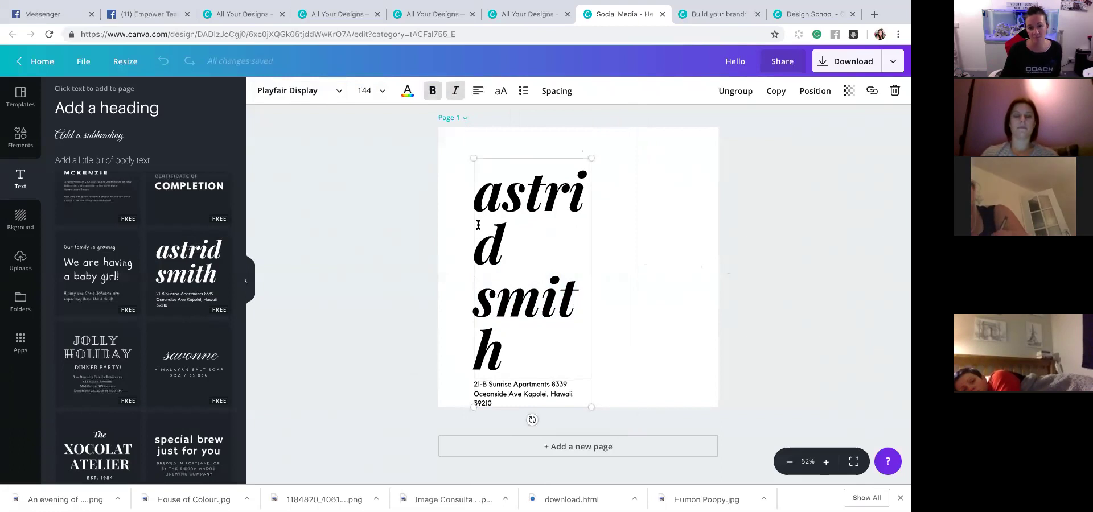
{"action": "double_click", "coordinate": [478, 224]}
{"action": "left_click_drag", "start_coordinate": [478, 224], "coordinate": [529, 420]}
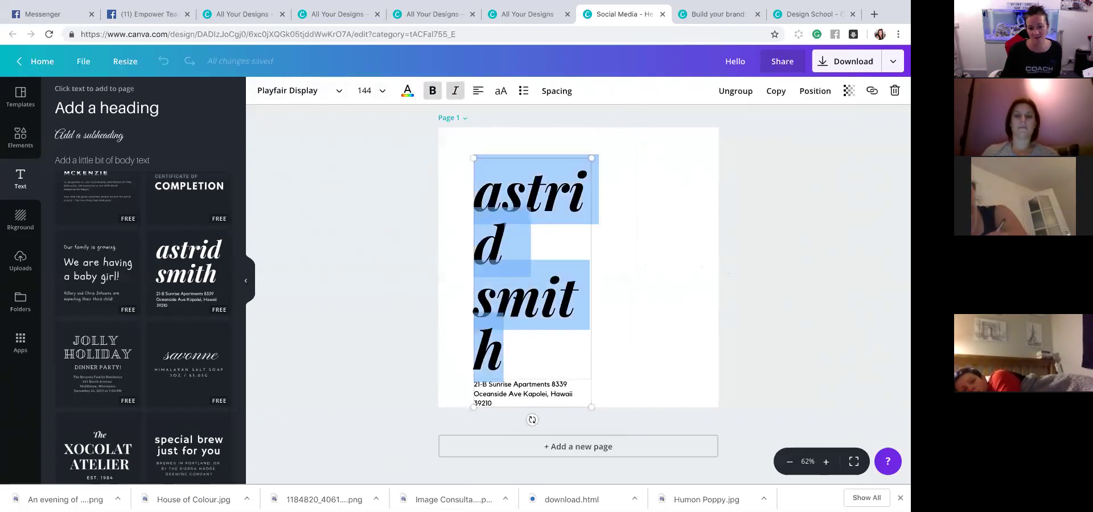
{"action": "left_click", "coordinate": [364, 90]}
{"action": "left_click", "coordinate": [379, 329]}
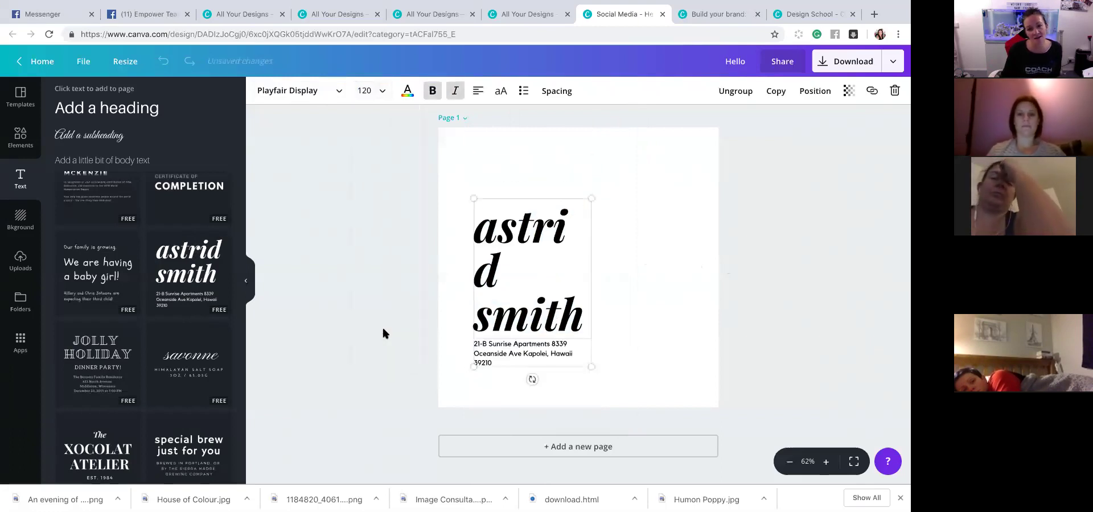
{"action": "left_click", "coordinate": [381, 93]}
{"action": "left_click", "coordinate": [366, 281]}
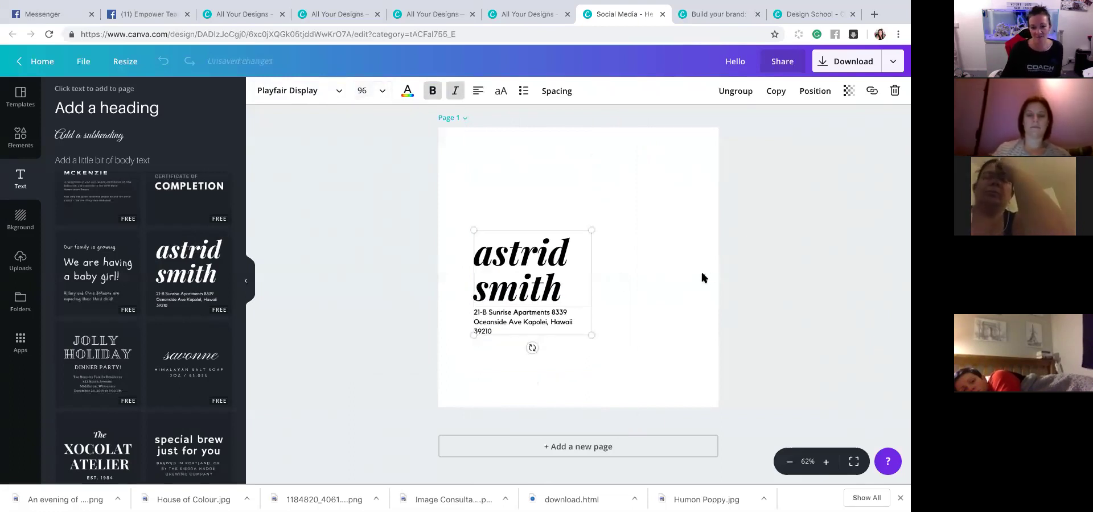
{"action": "left_click", "coordinate": [701, 274]}
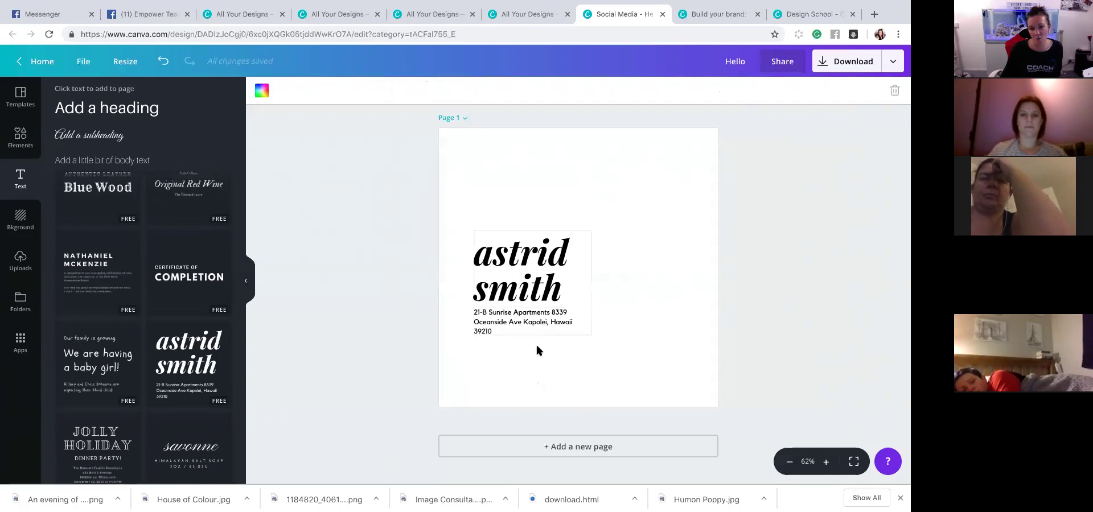
- Centre the name-and-address text group horizontally and vertically on the page and deselect it
{"action": "left_click_drag", "start_coordinate": [538, 333], "coordinate": [585, 317]}
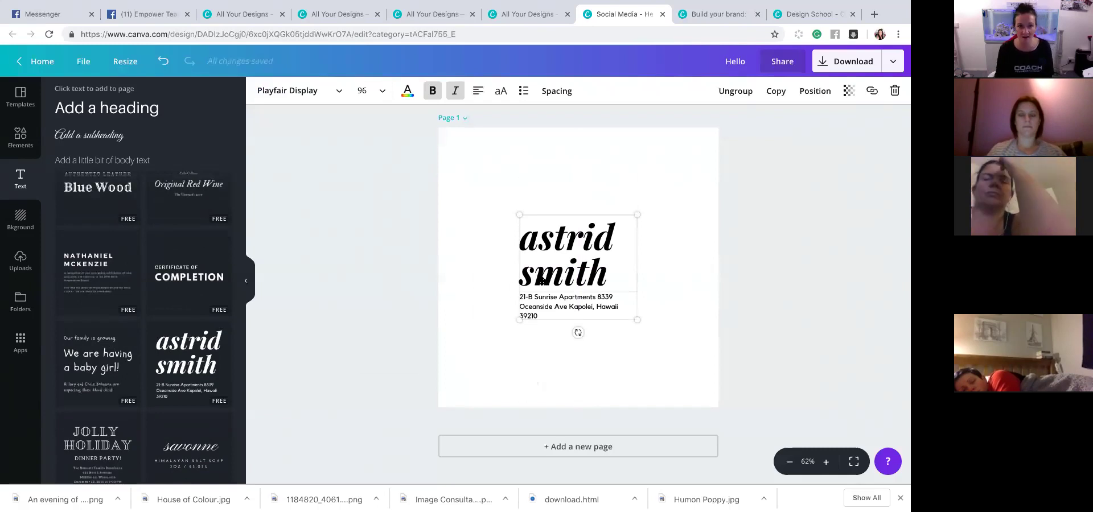
{"action": "left_click_drag", "start_coordinate": [555, 288], "coordinate": [556, 290]}
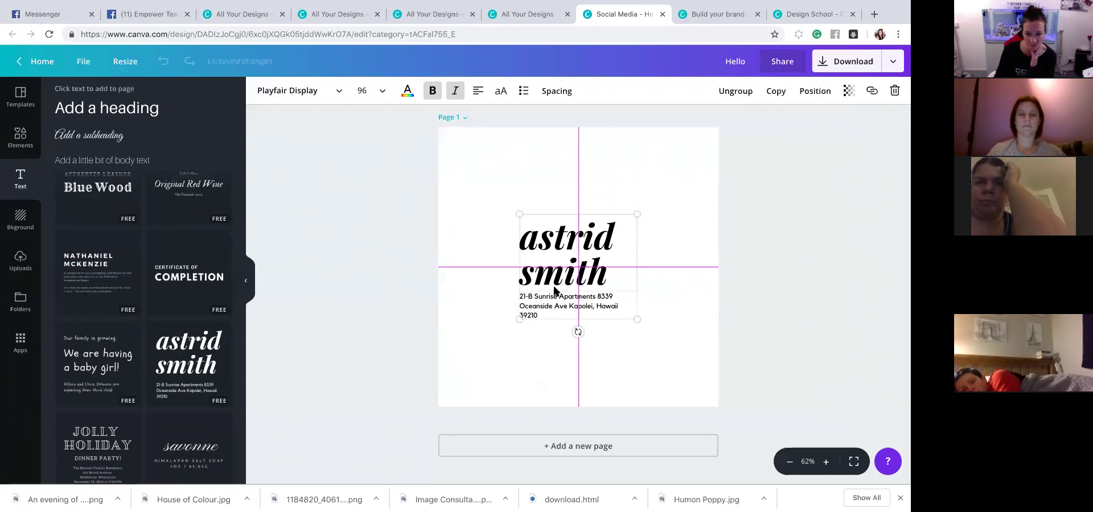
{"action": "left_click", "coordinate": [528, 214]}
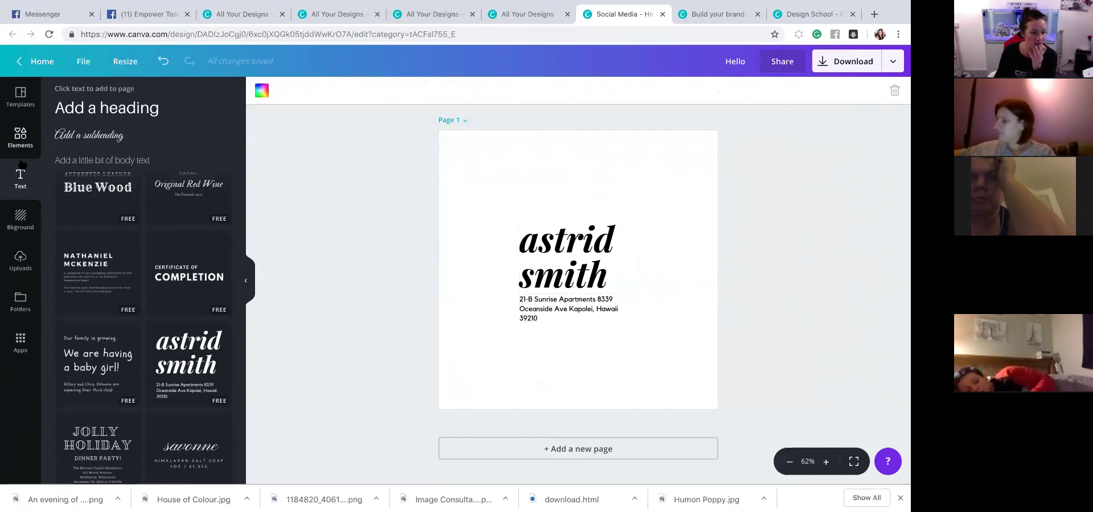
- Show the background choices and fill the page background with grey from the Fit Fun Fabulous Rose Gold palette
{"action": "left_click", "coordinate": [21, 221]}
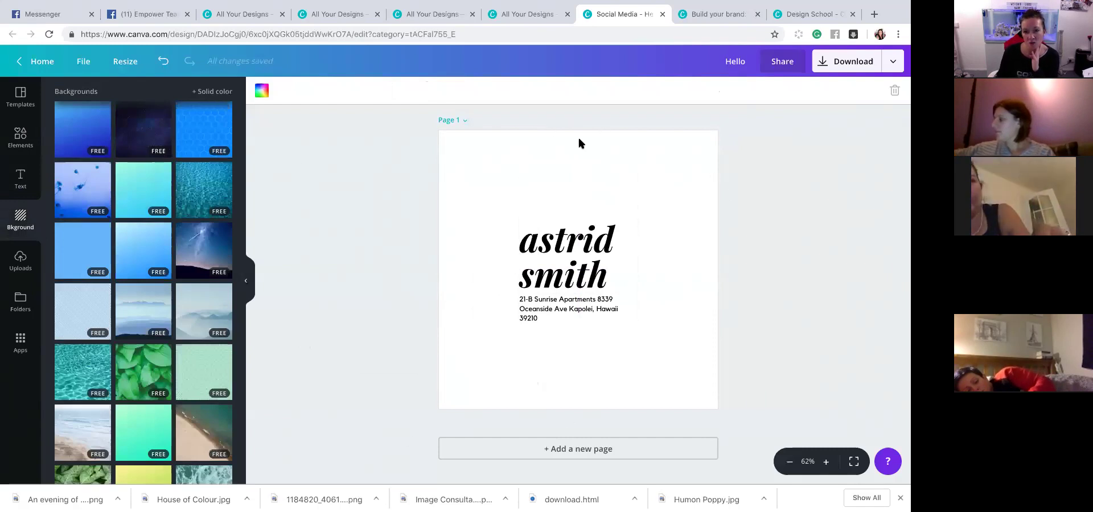
{"action": "left_click", "coordinate": [261, 90]}
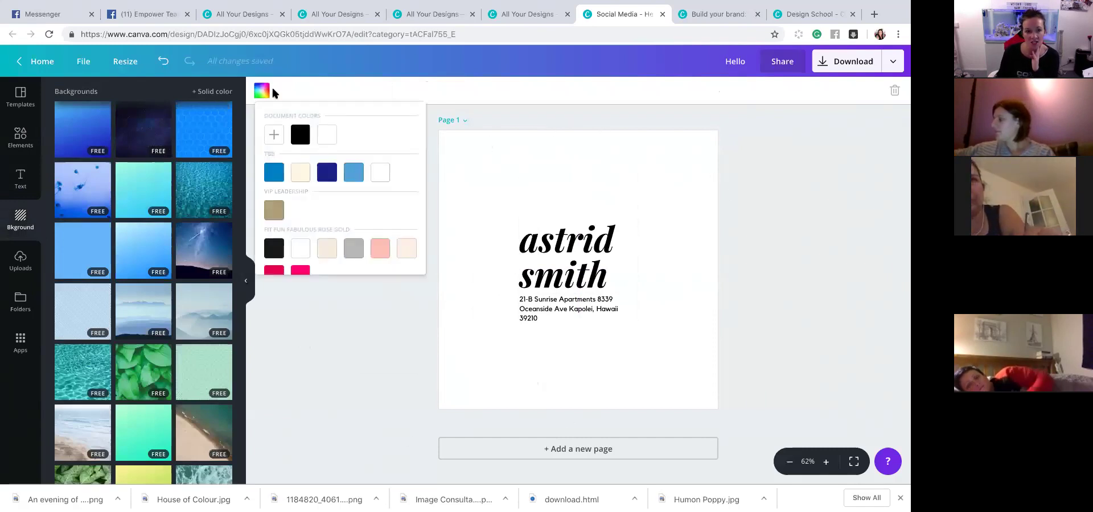
{"action": "left_click", "coordinate": [356, 249]}
{"action": "left_click", "coordinate": [592, 233]}
{"action": "left_click", "coordinate": [596, 183]}
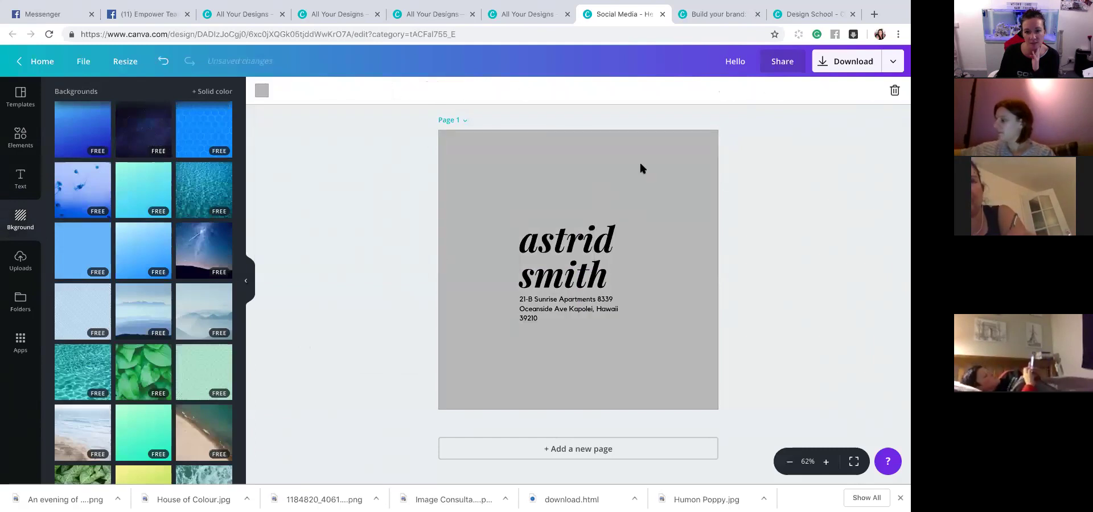
- Change the page background to green from the default colours
{"action": "left_click", "coordinate": [262, 90]}
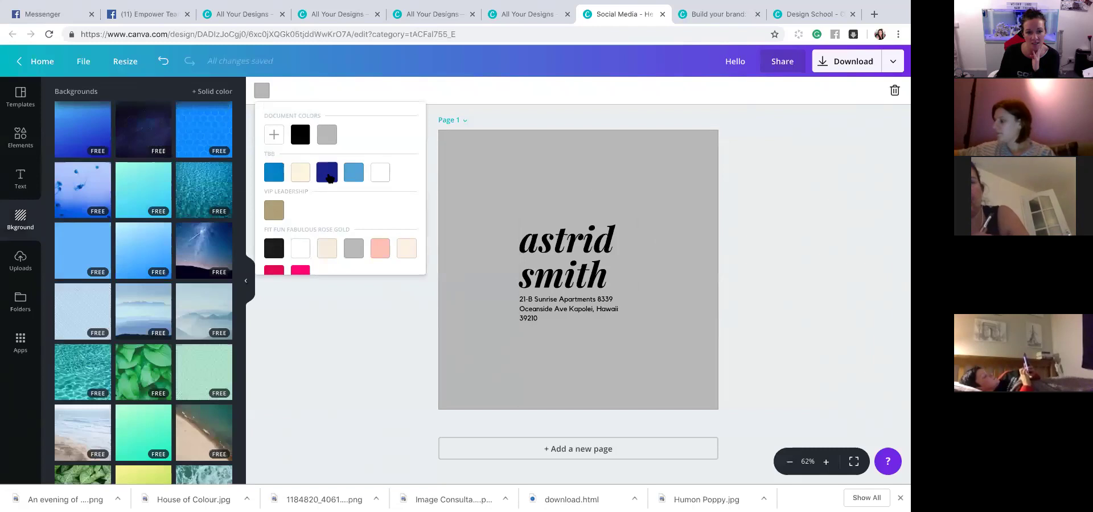
{"action": "scroll", "coordinate": [305, 239], "scroll_direction": "down", "scroll_amount": 3}
{"action": "left_click", "coordinate": [301, 227]}
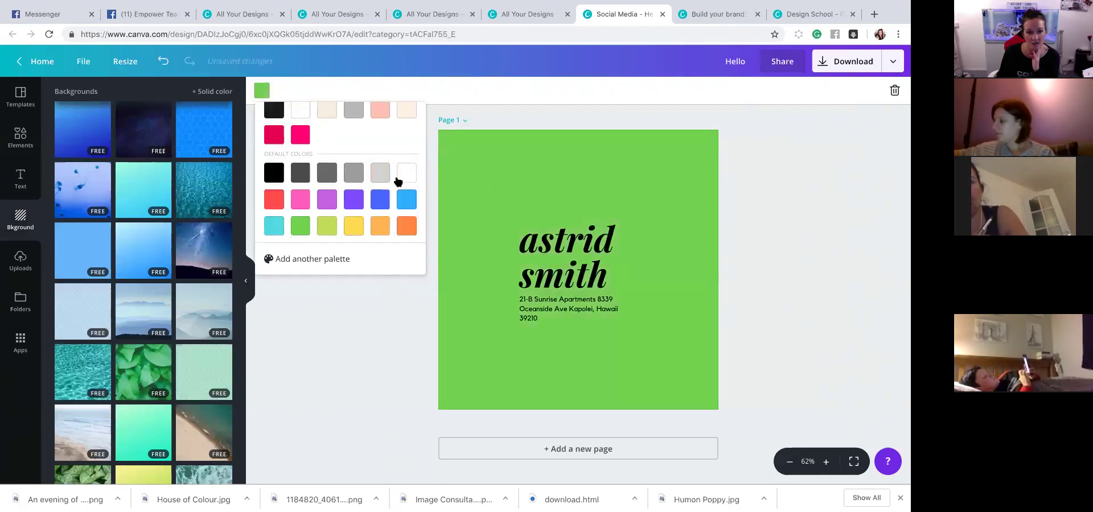
- Set the rippling blue water photo as the page background and move the name-and-address text group towards the page's left side
{"action": "left_click", "coordinate": [517, 164]}
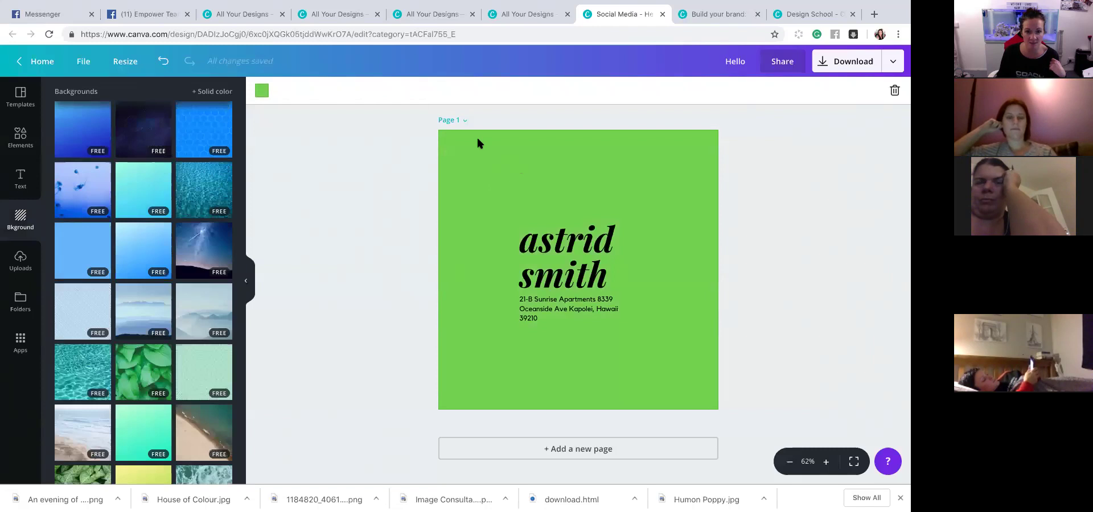
{"action": "left_click", "coordinate": [839, 169]}
{"action": "left_click", "coordinate": [585, 237]}
{"action": "left_click", "coordinate": [793, 178]}
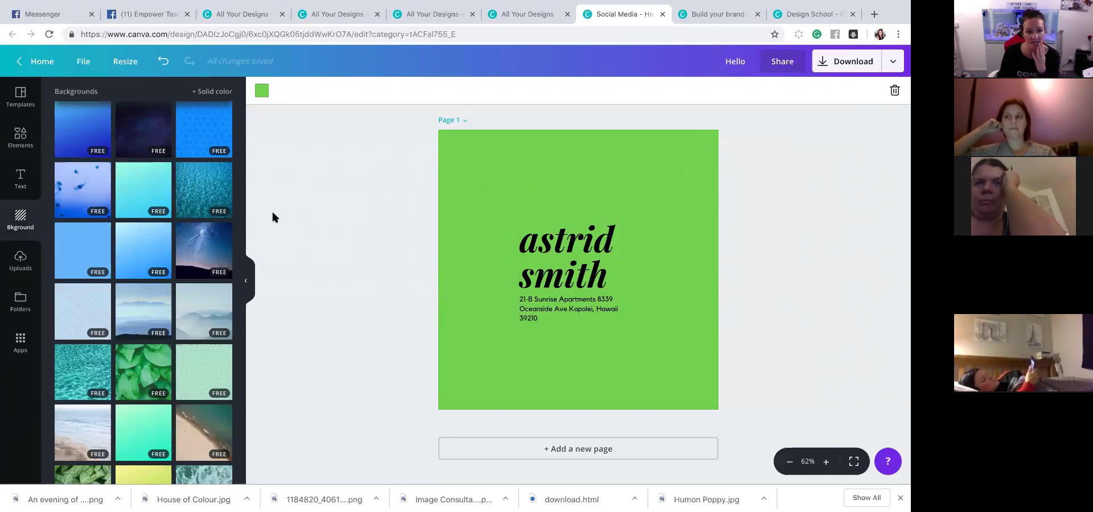
{"action": "left_click", "coordinate": [187, 189]}
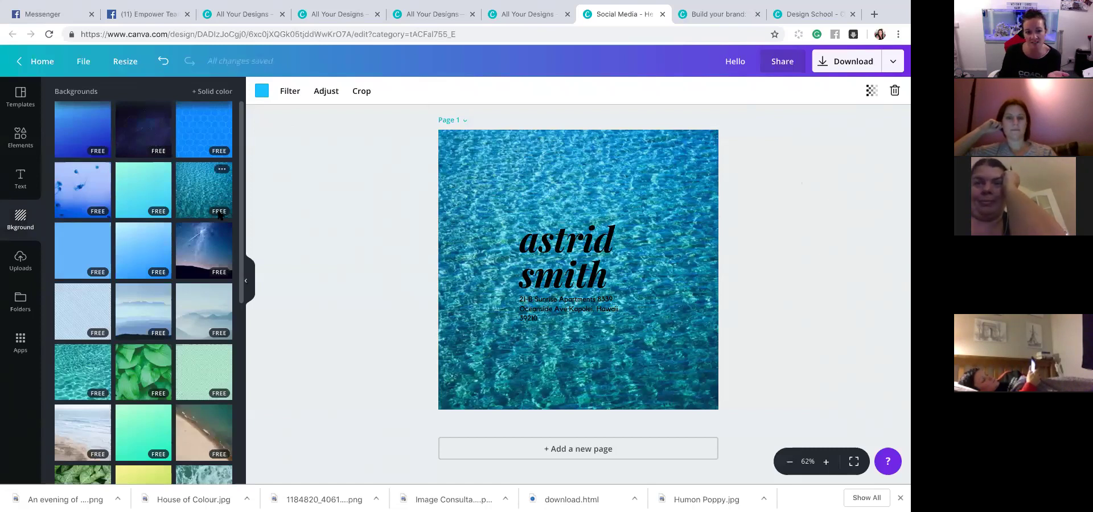
{"action": "left_click_drag", "start_coordinate": [542, 254], "coordinate": [519, 251]}
{"action": "left_click", "coordinate": [573, 155]}
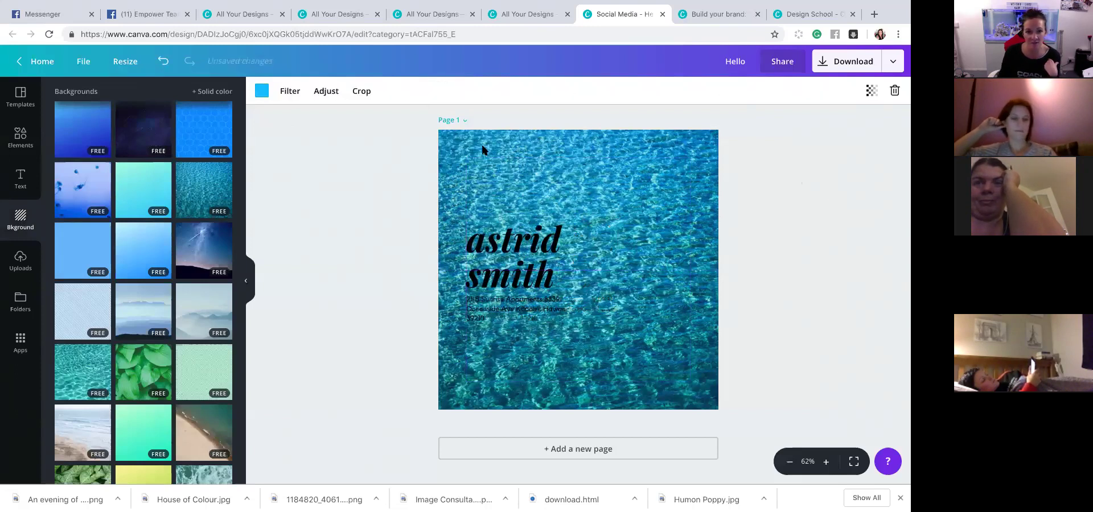
- Recolour the water photo background with light pink from the Rose Gold palette, orange, and finally red from the default colours
{"action": "left_click", "coordinate": [262, 92]}
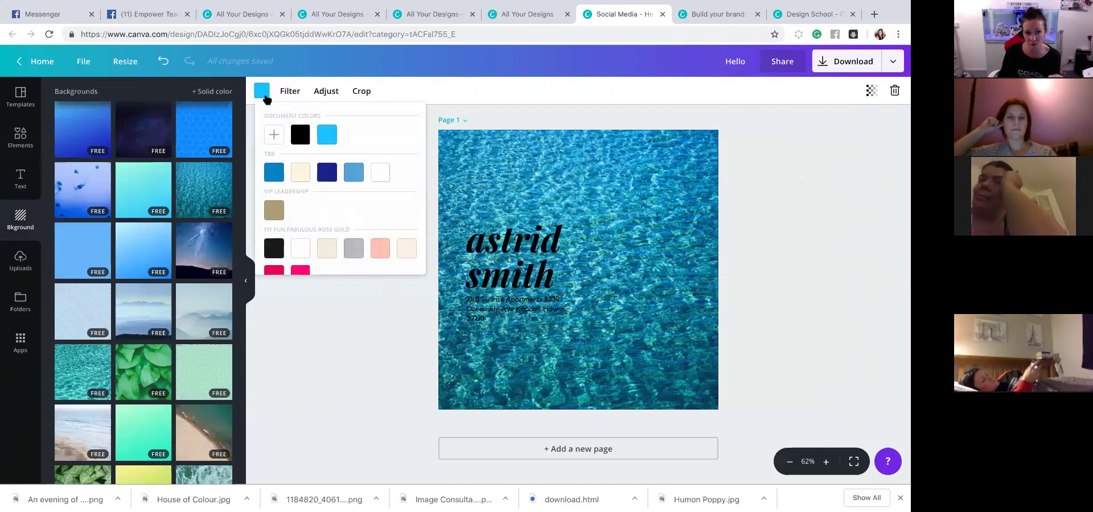
{"action": "scroll", "coordinate": [399, 210], "scroll_direction": "down", "scroll_amount": 1}
{"action": "left_click", "coordinate": [379, 191]}
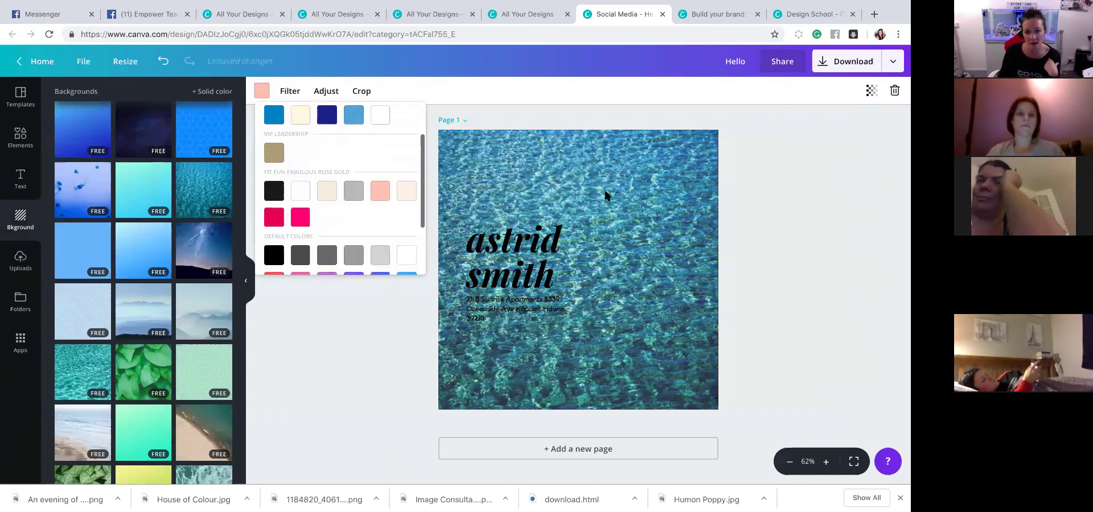
{"action": "scroll", "coordinate": [406, 239], "scroll_direction": "down", "scroll_amount": 1}
{"action": "left_click", "coordinate": [406, 237]}
{"action": "scroll", "coordinate": [398, 239], "scroll_direction": "down", "scroll_amount": 1}
{"action": "left_click", "coordinate": [403, 226]}
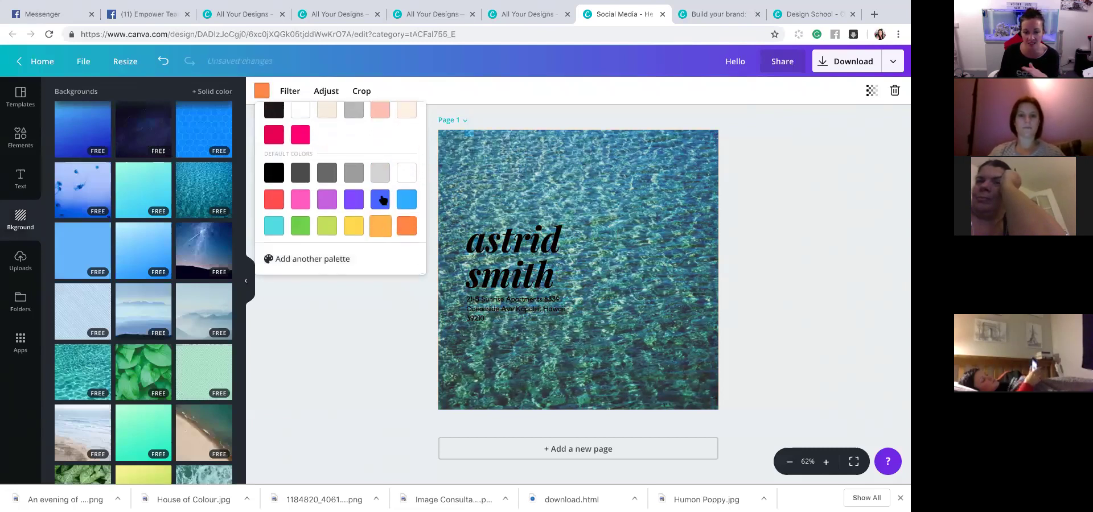
{"action": "left_click", "coordinate": [284, 203]}
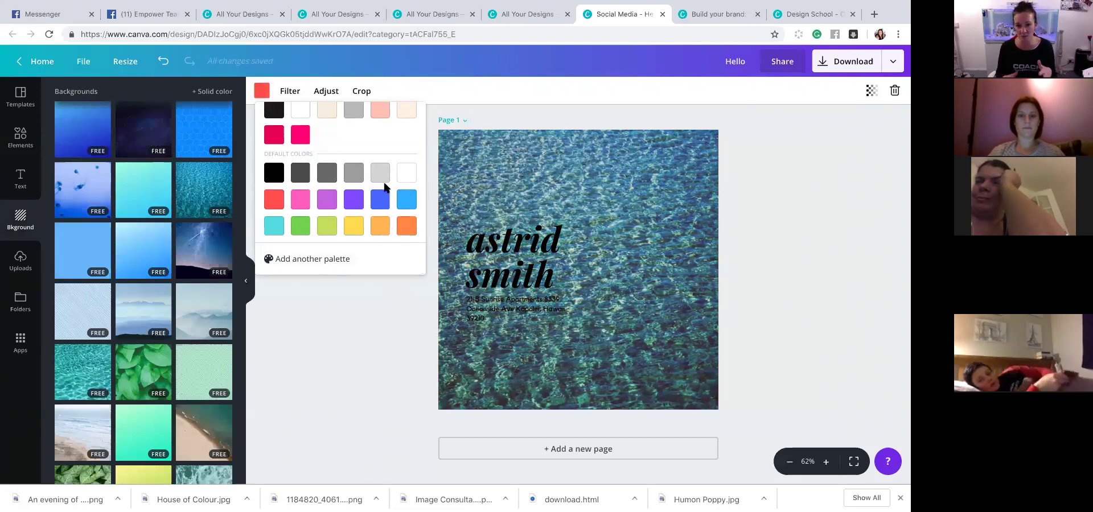
{"action": "scroll", "coordinate": [384, 187], "scroll_direction": "up", "scroll_amount": 5}
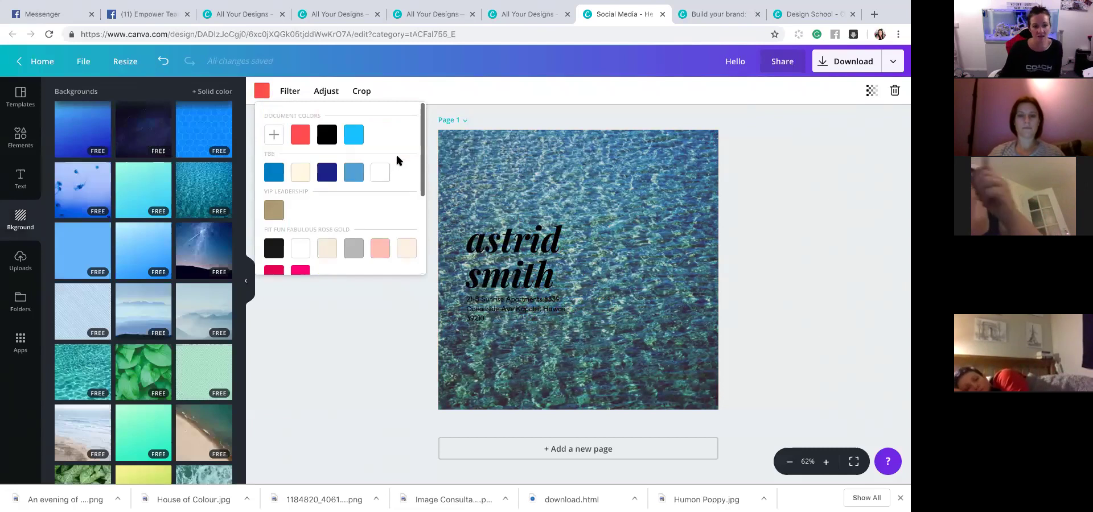
{"action": "left_click", "coordinate": [545, 189]}
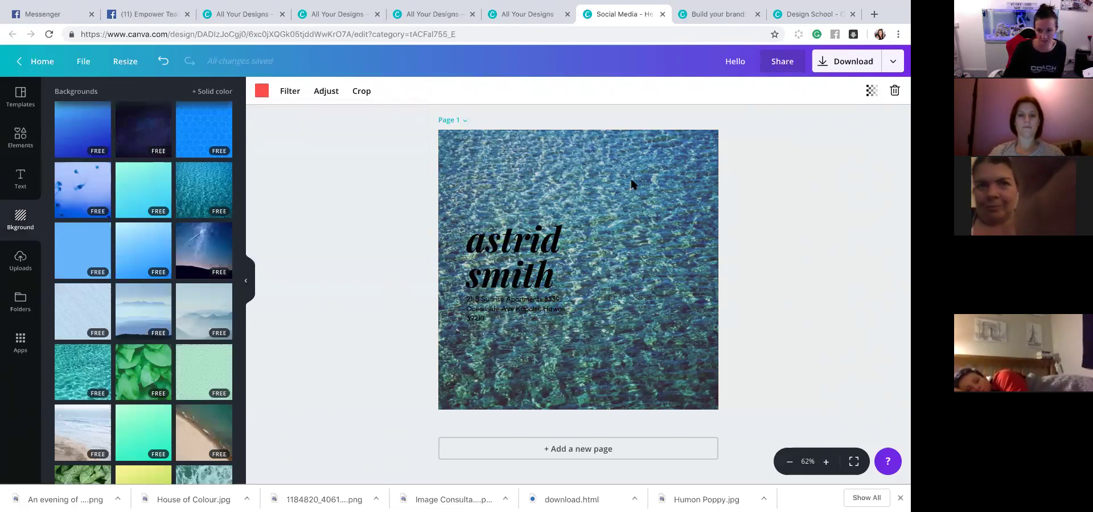
- Try the Dare, Dalliance and Cali filters on the water background, settling on Summer
{"action": "left_click", "coordinate": [714, 139]}
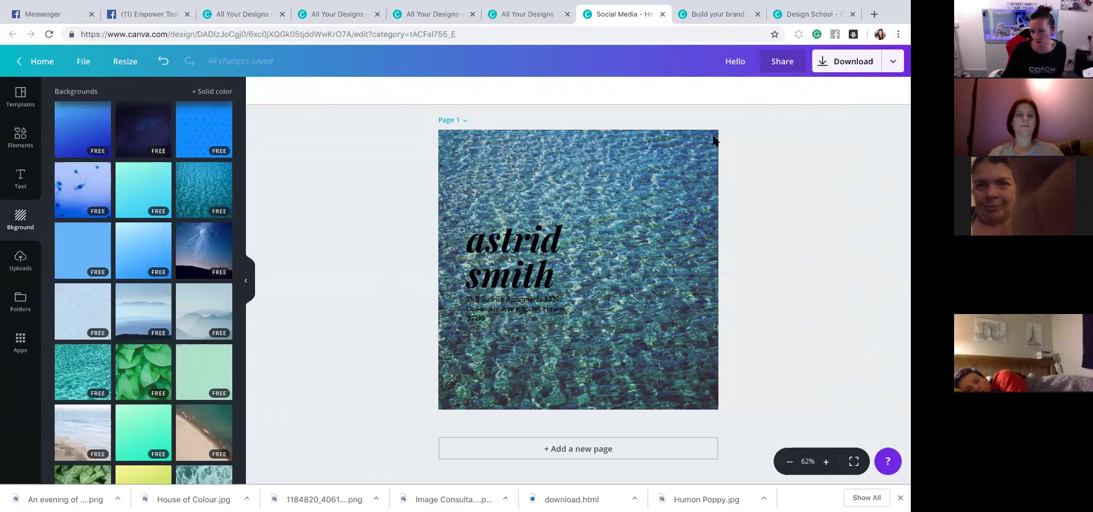
{"action": "left_click", "coordinate": [675, 173]}
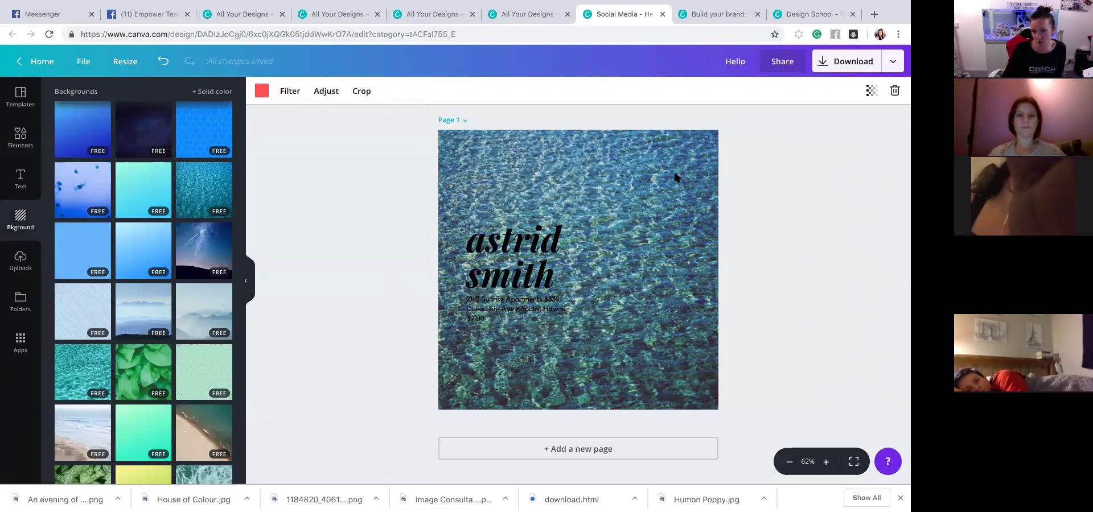
{"action": "left_click", "coordinate": [289, 92]}
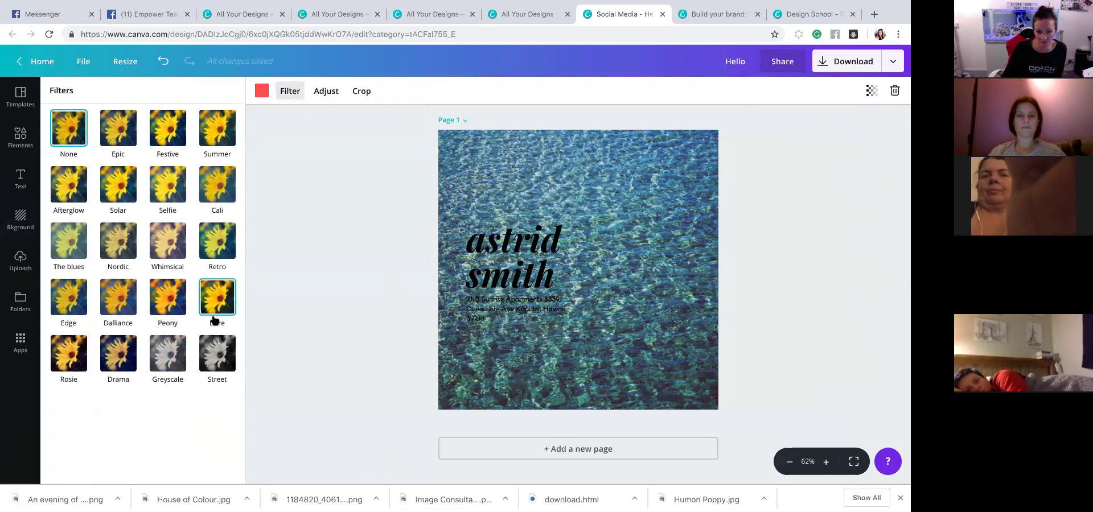
{"action": "left_click", "coordinate": [217, 353]}
{"action": "left_click", "coordinate": [218, 302]}
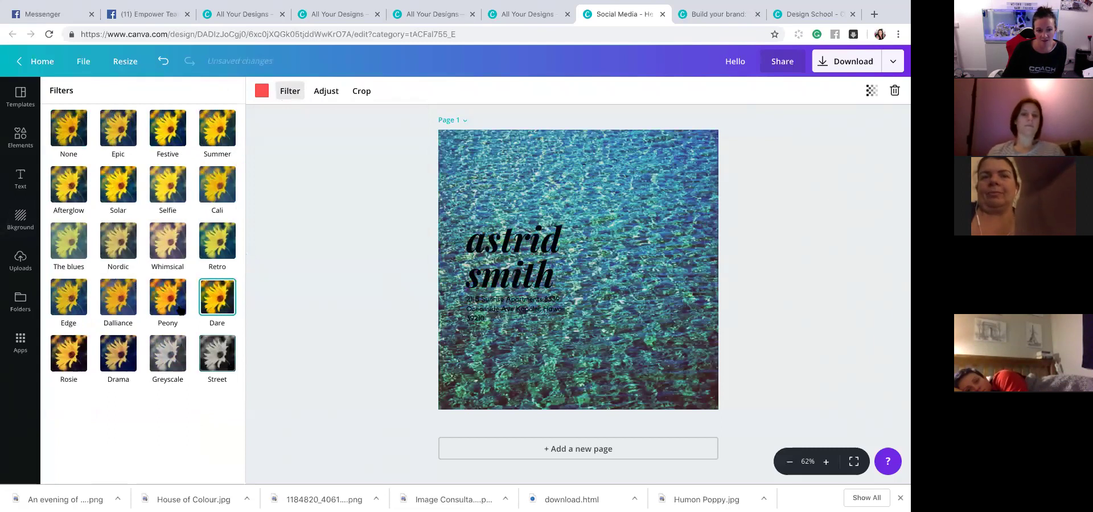
{"action": "left_click", "coordinate": [118, 299]}
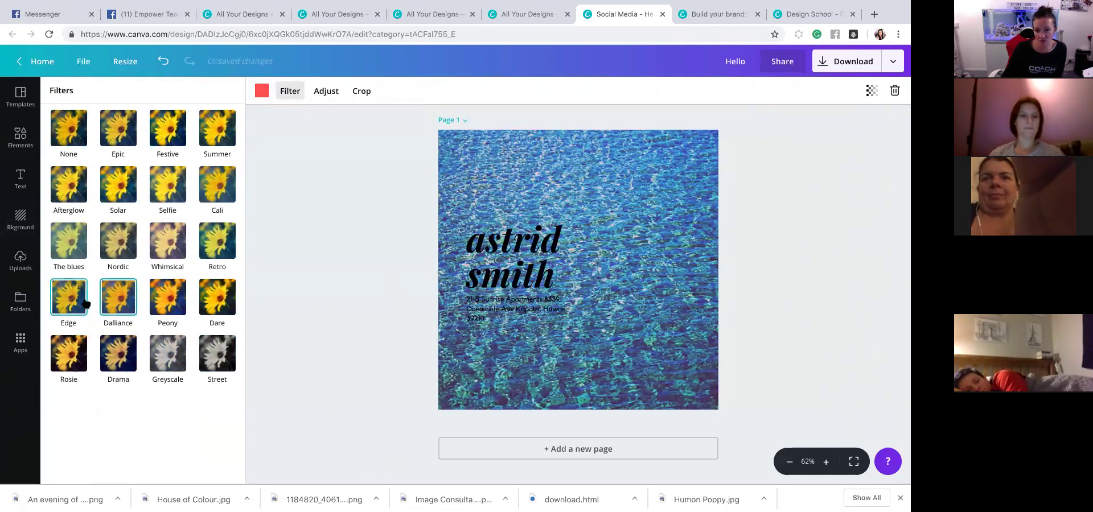
{"action": "left_click", "coordinate": [217, 184]}
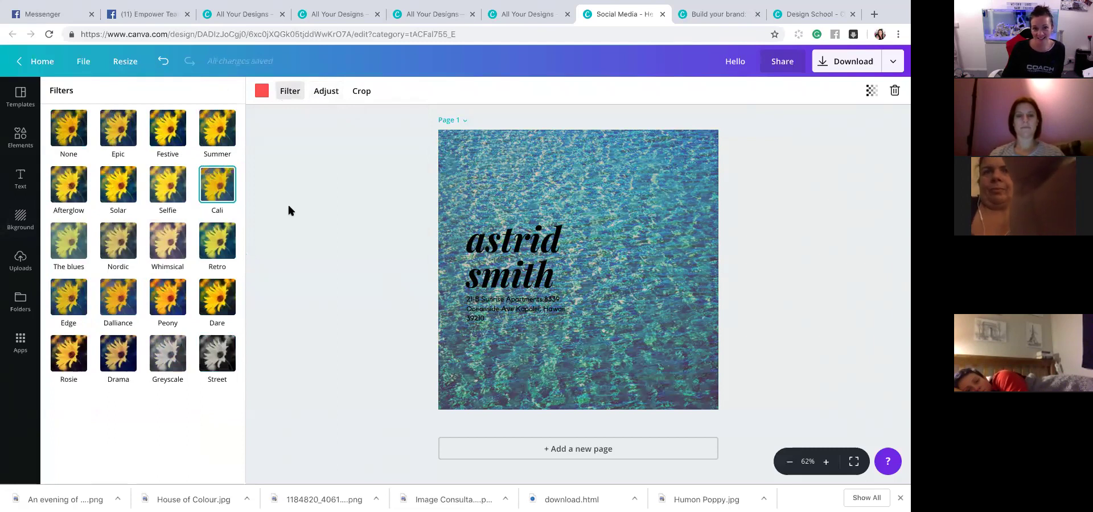
{"action": "left_click", "coordinate": [217, 128]}
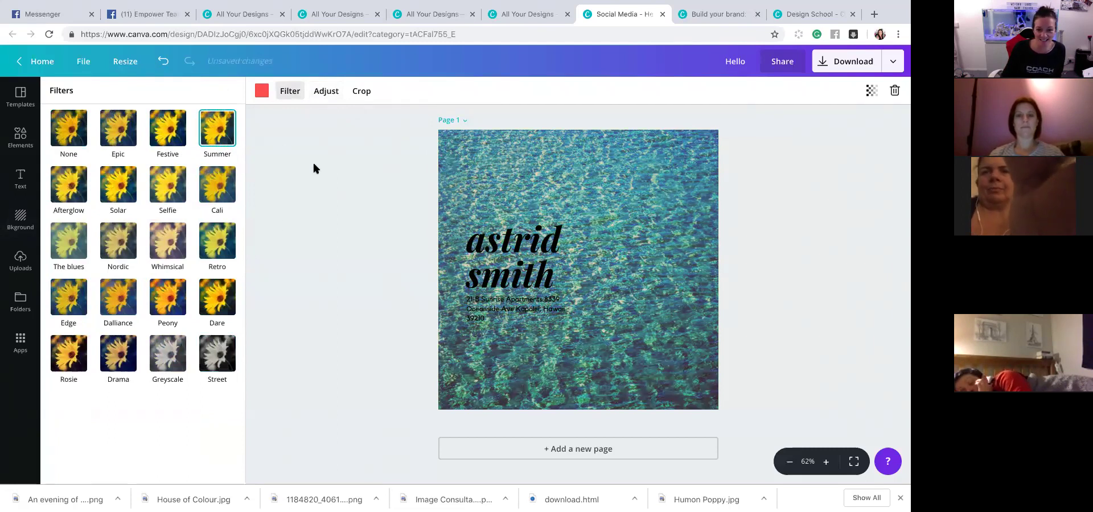
{"action": "left_click", "coordinate": [117, 349]}
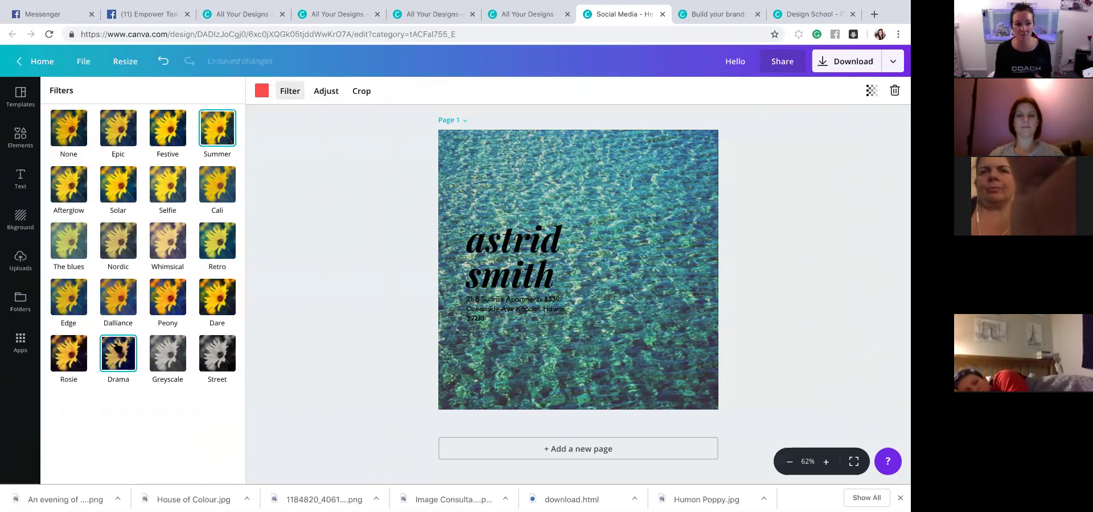
- Adjust the water background to brightness 29, contrast 89, saturation 79, tint -21 and X-Process 19
{"action": "left_click", "coordinate": [333, 92]}
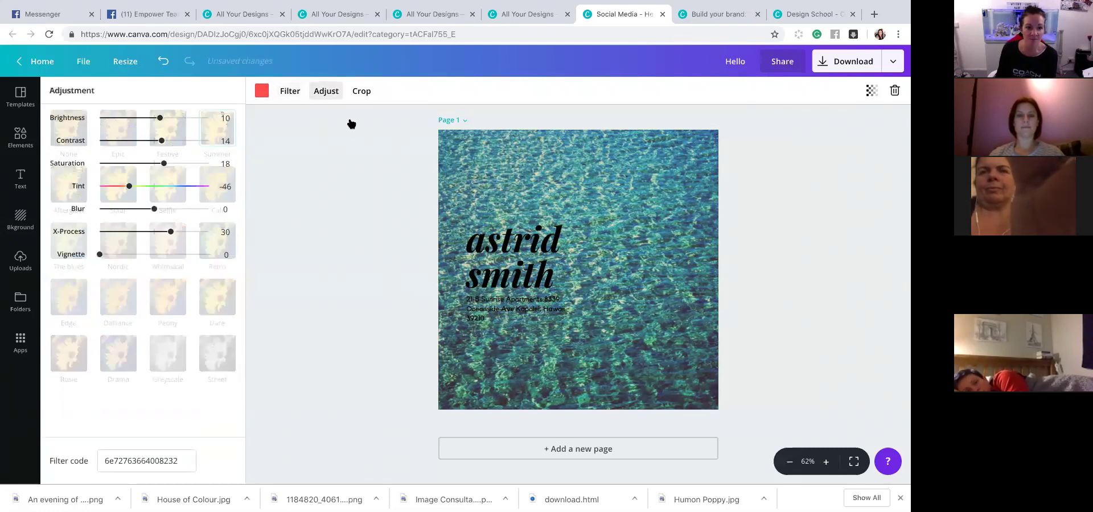
{"action": "left_click_drag", "start_coordinate": [159, 118], "coordinate": [114, 118]}
{"action": "left_click", "coordinate": [171, 118]}
{"action": "left_click_drag", "start_coordinate": [163, 142], "coordinate": [200, 164]}
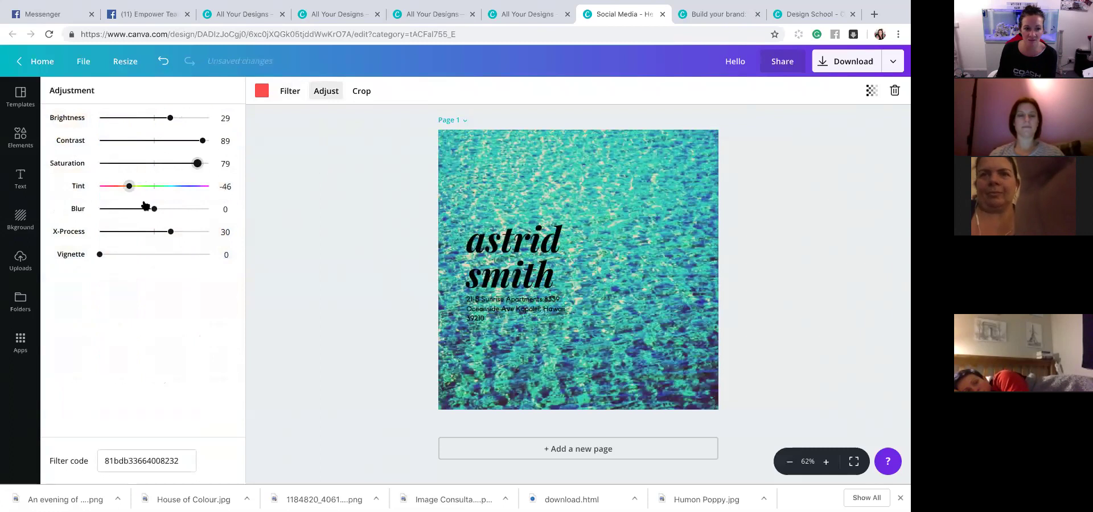
{"action": "mouse_move", "coordinate": [131, 190]}
{"action": "left_mouse_down"}
{"action": "mouse_move", "coordinate": [205, 187]}
{"action": "mouse_move", "coordinate": [143, 187]}
{"action": "left_mouse_up"}
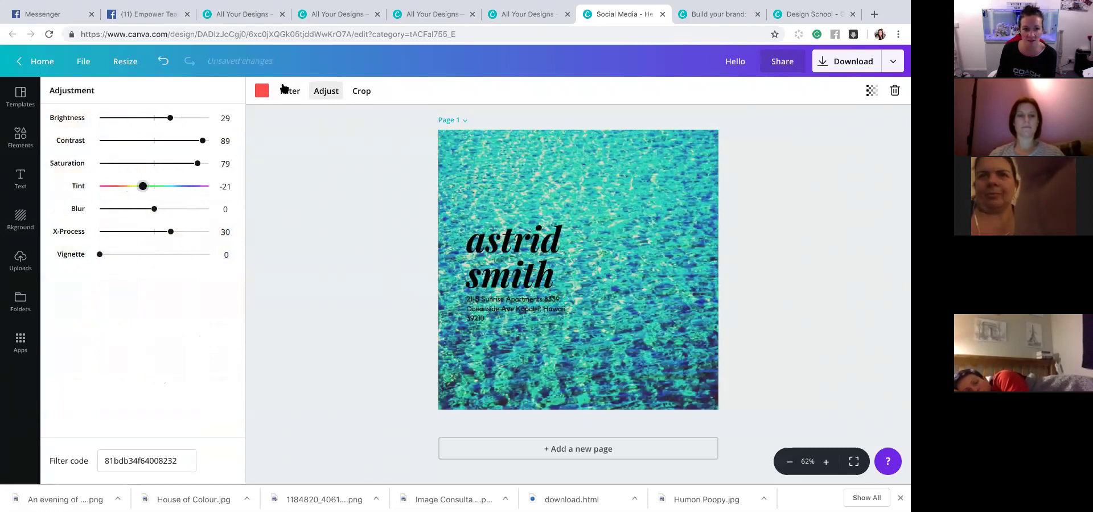
{"action": "mouse_move", "coordinate": [171, 231]}
{"action": "left_mouse_down"}
{"action": "mouse_move", "coordinate": [136, 234]}
{"action": "mouse_move", "coordinate": [207, 233]}
{"action": "mouse_move", "coordinate": [165, 234]}
{"action": "left_mouse_up"}
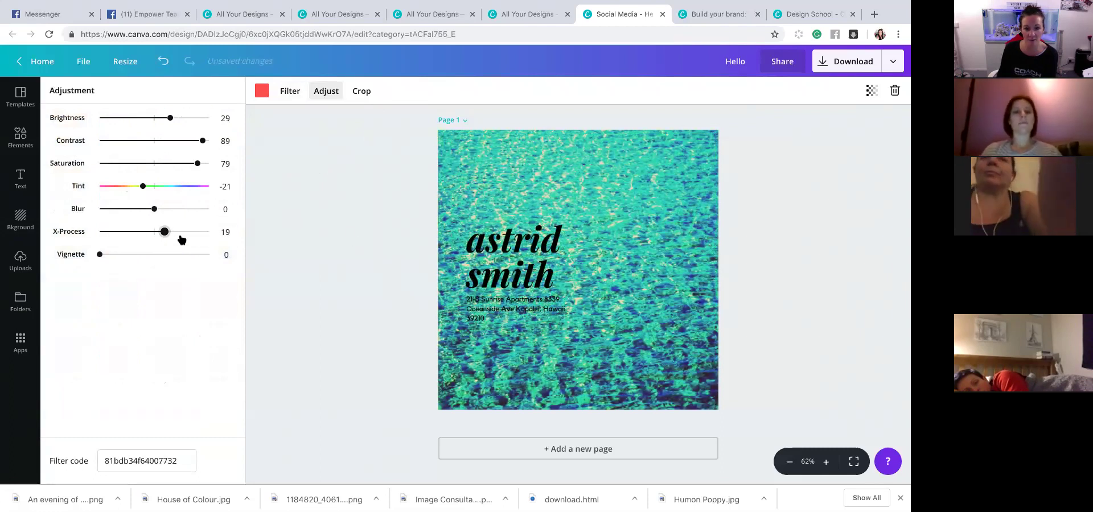
{"action": "left_click", "coordinate": [362, 231]}
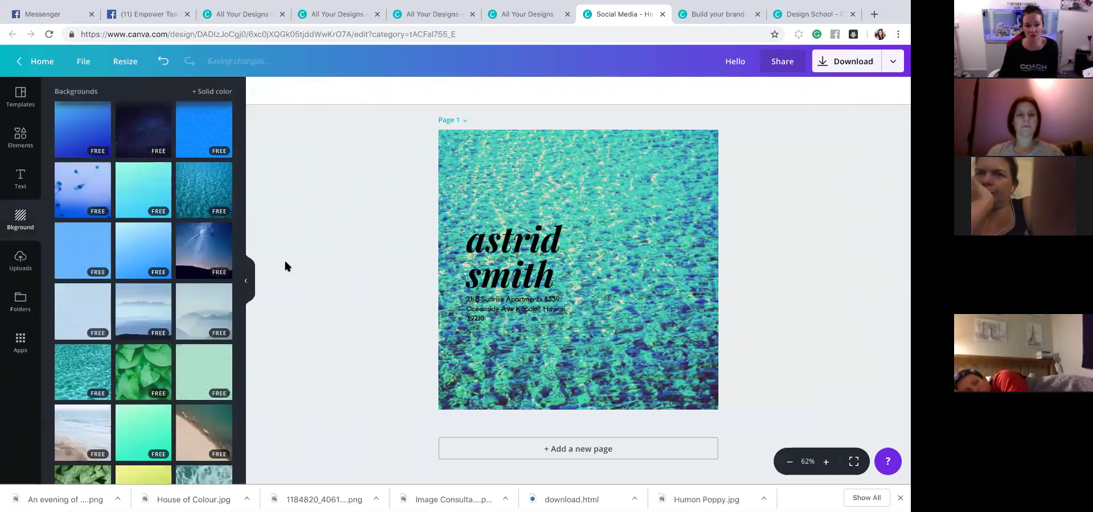
- Delete the water photo from the page background, leaving only the solid colour, and deselect it
{"action": "scroll", "coordinate": [273, 196], "scroll_direction": "up", "scroll_amount": 1}
{"action": "left_click", "coordinate": [572, 195]}
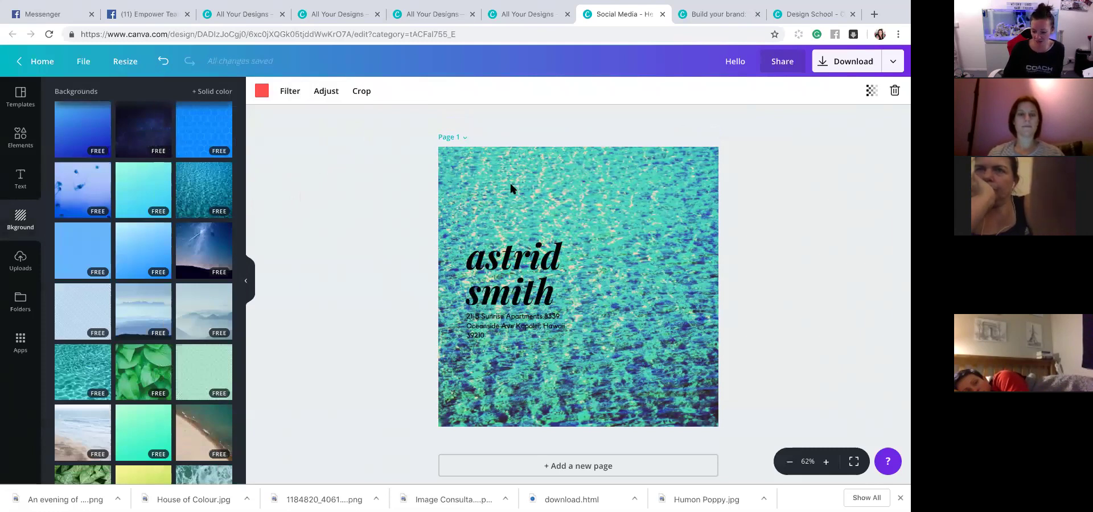
{"action": "key", "text": "Delete"}
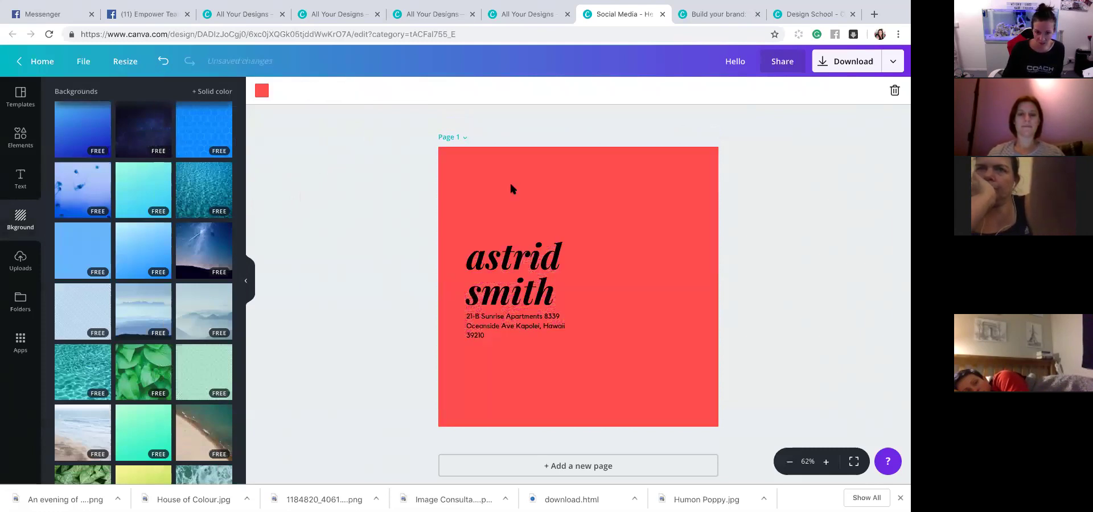
{"action": "scroll", "coordinate": [510, 181], "scroll_direction": "down", "scroll_amount": 1}
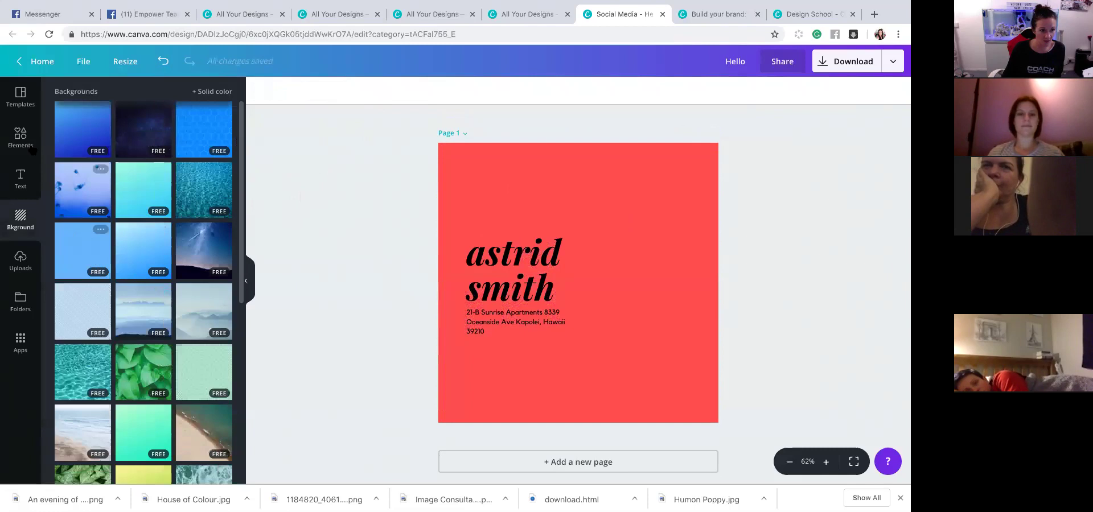
- Browse the social graphic templates through their categories and the full results list
{"action": "left_click", "coordinate": [23, 97]}
{"action": "scroll", "coordinate": [152, 397], "scroll_direction": "down", "scroll_amount": 7}
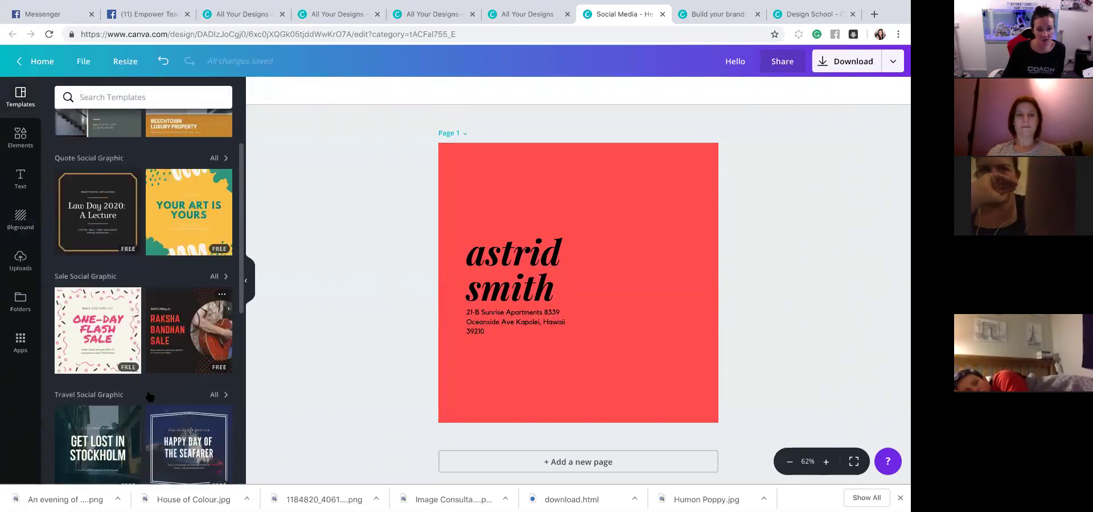
{"action": "scroll", "coordinate": [152, 397], "scroll_direction": "down", "scroll_amount": 7}
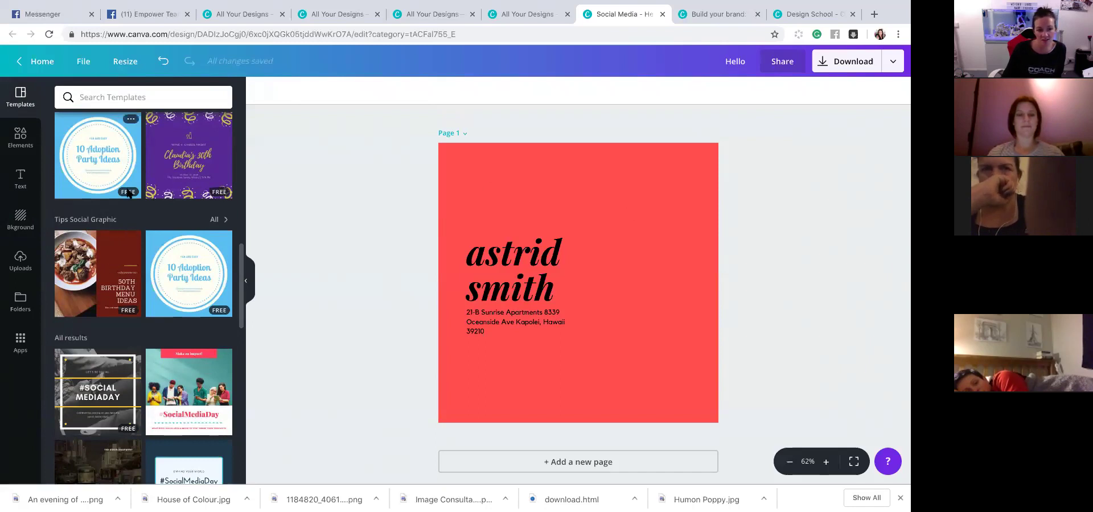
{"action": "scroll", "coordinate": [128, 194], "scroll_direction": "down", "scroll_amount": 3}
{"action": "scroll", "coordinate": [128, 194], "scroll_direction": "down", "scroll_amount": 6}
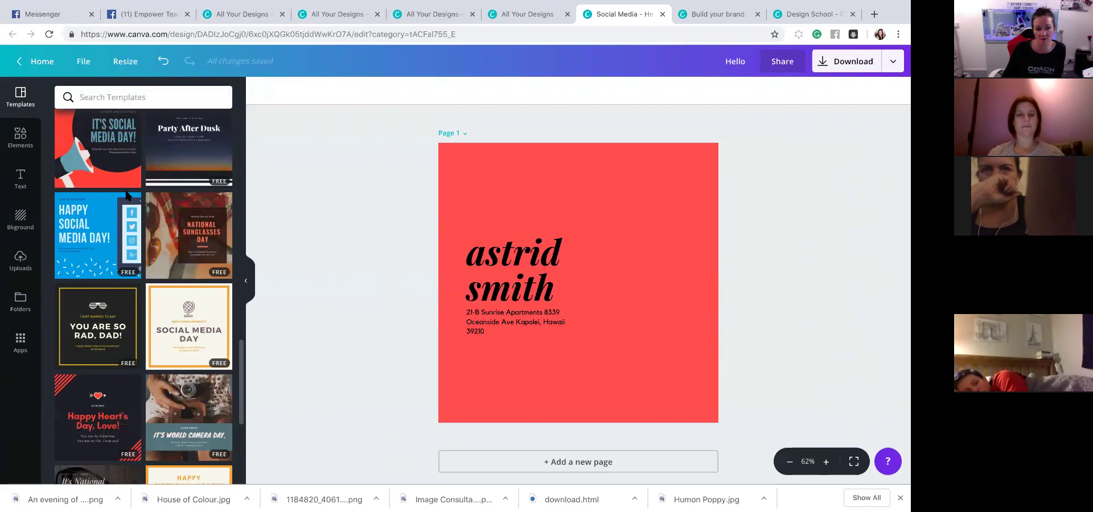
{"action": "scroll", "coordinate": [128, 195], "scroll_direction": "down", "scroll_amount": 5}
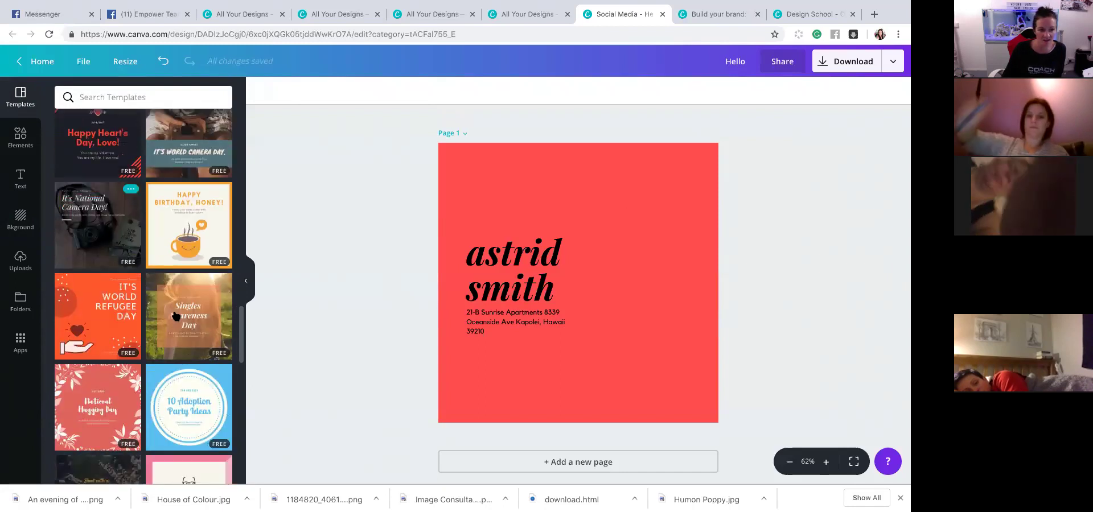
{"action": "scroll", "coordinate": [174, 317], "scroll_direction": "down", "scroll_amount": 8}
{"action": "scroll", "coordinate": [177, 316], "scroll_direction": "down", "scroll_amount": 4}
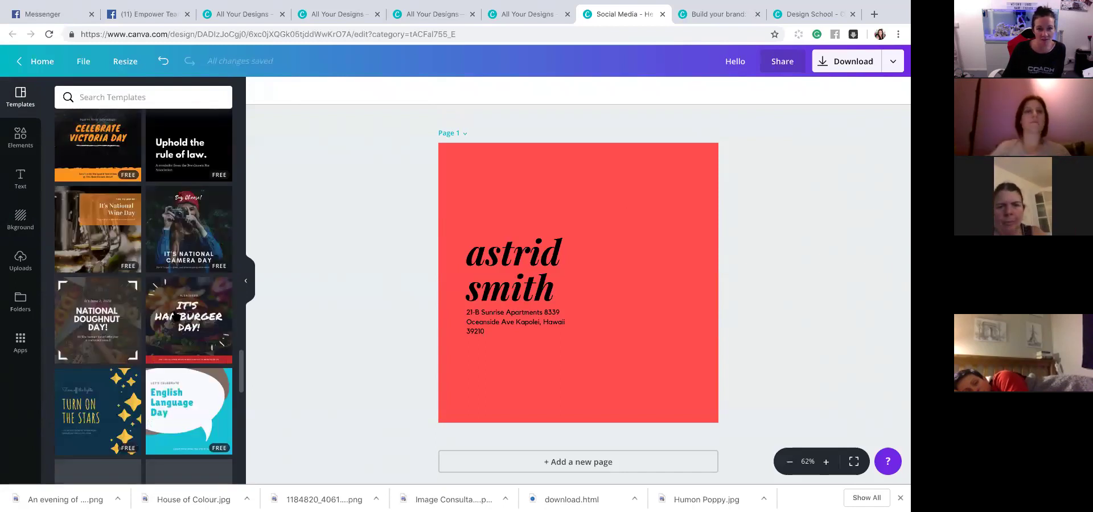
{"action": "scroll", "coordinate": [175, 316], "scroll_direction": "down", "scroll_amount": 8}
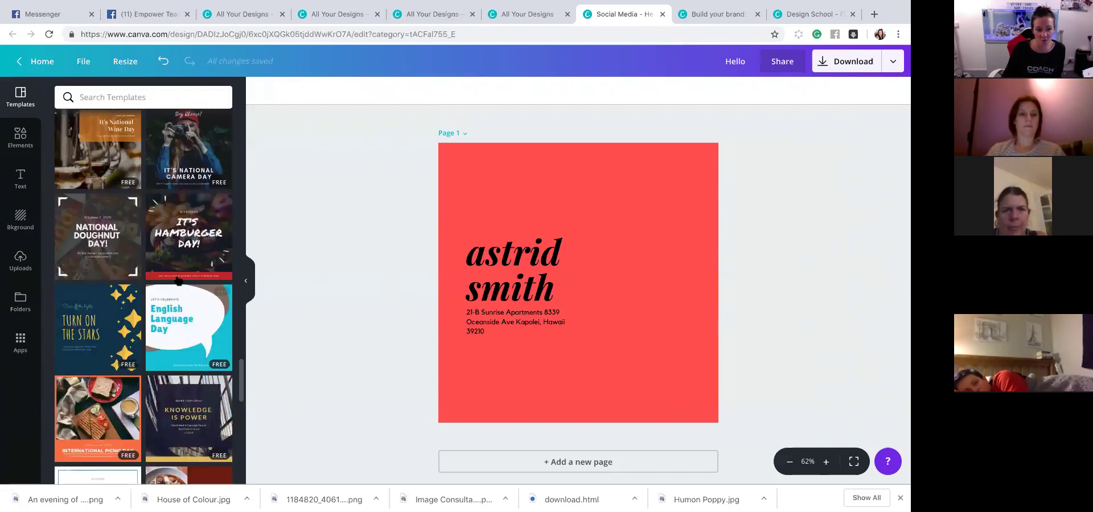
{"action": "scroll", "coordinate": [163, 299], "scroll_direction": "down", "scroll_amount": 2}
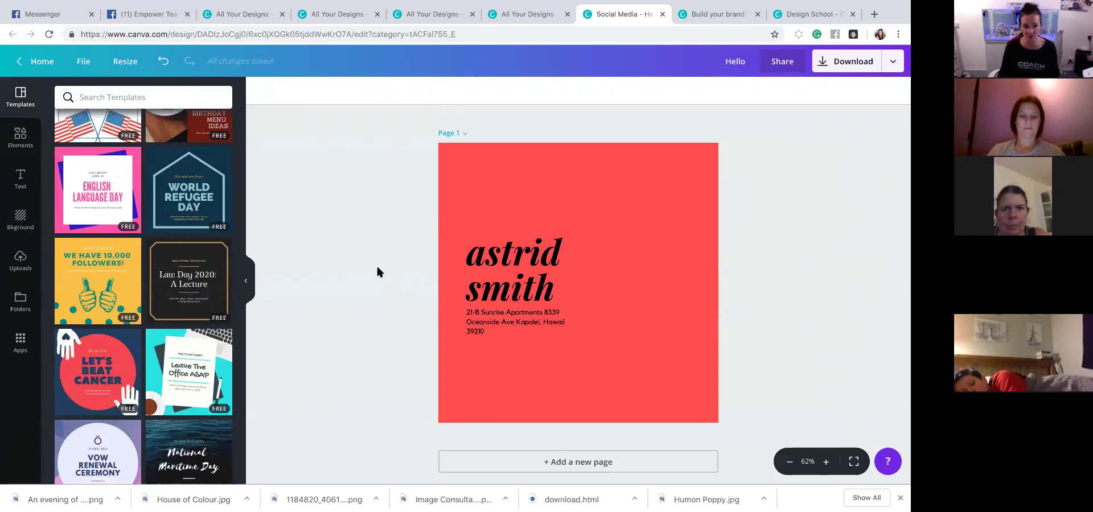
{"action": "scroll", "coordinate": [171, 244], "scroll_direction": "up", "scroll_amount": 10}
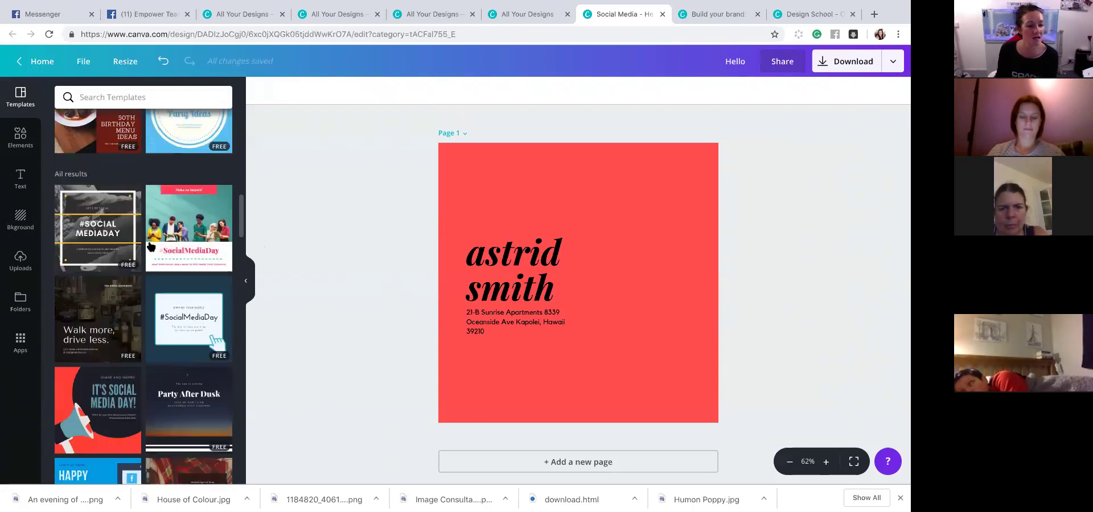
{"action": "left_click", "coordinate": [21, 96]}
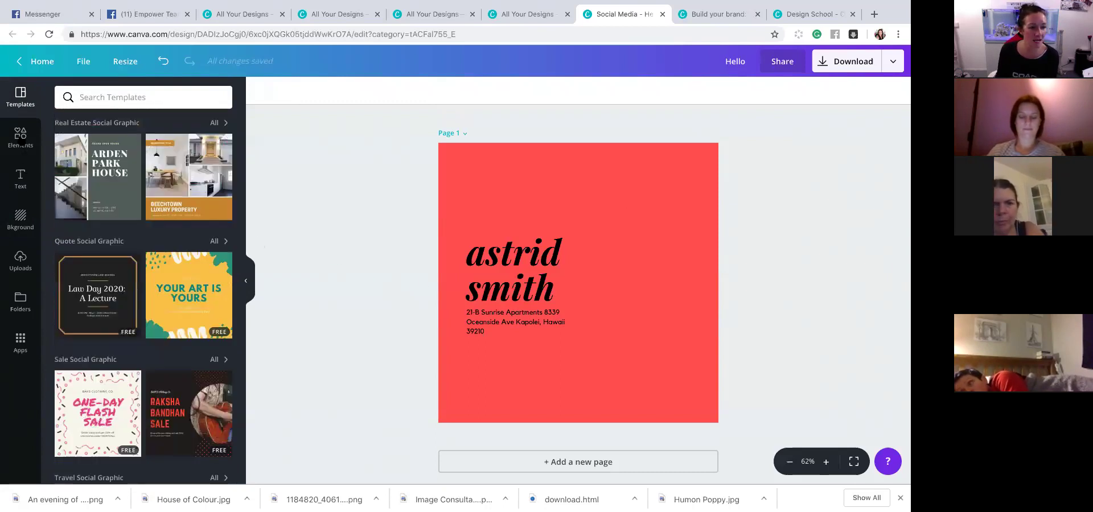
- Search the design elements for "Fish" with results limited to free items, and look over the combined results
{"action": "left_click", "coordinate": [22, 139]}
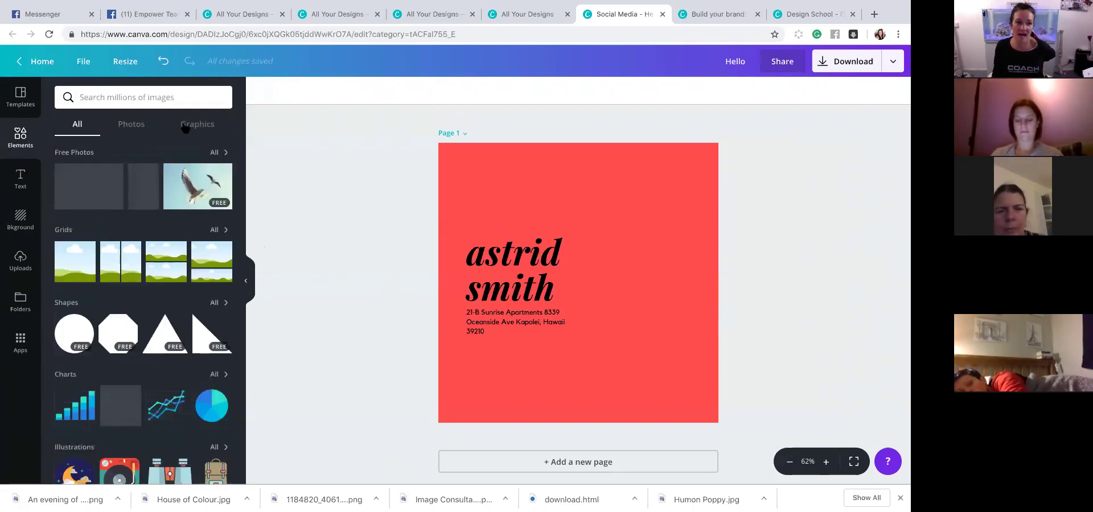
{"action": "left_click", "coordinate": [152, 98]}
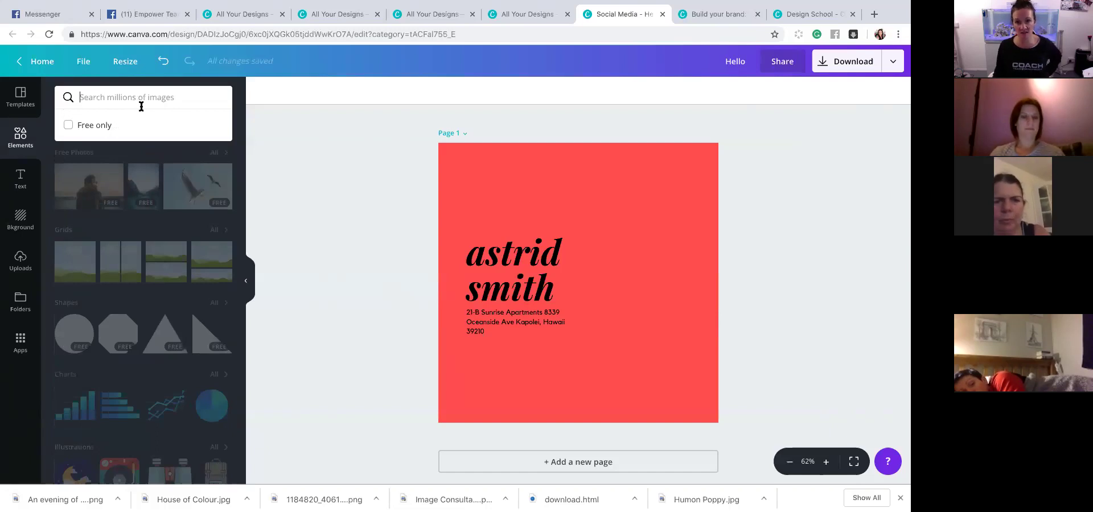
{"action": "left_click", "coordinate": [69, 126]}
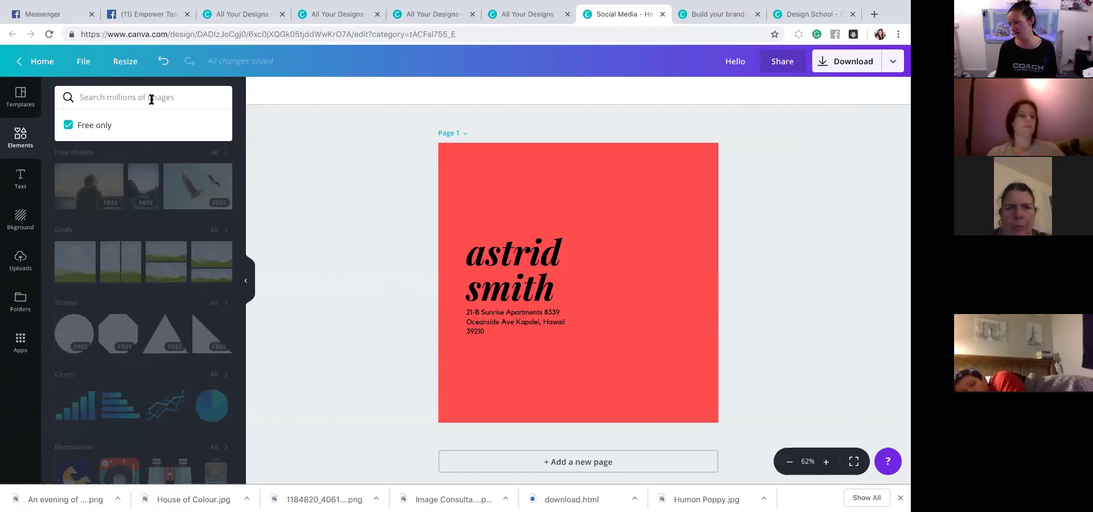
{"action": "type", "text": "Fish"}
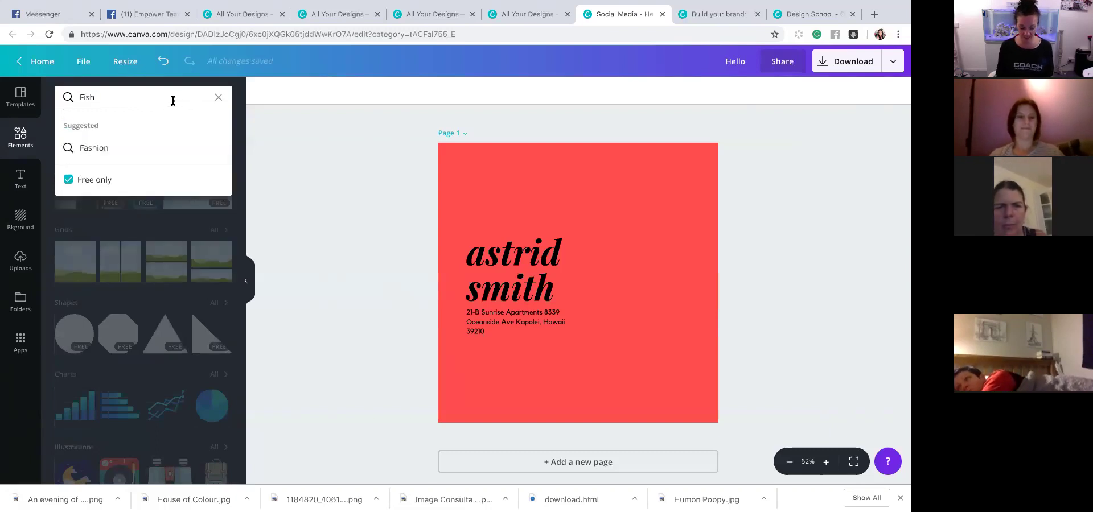
{"action": "left_click", "coordinate": [70, 99]}
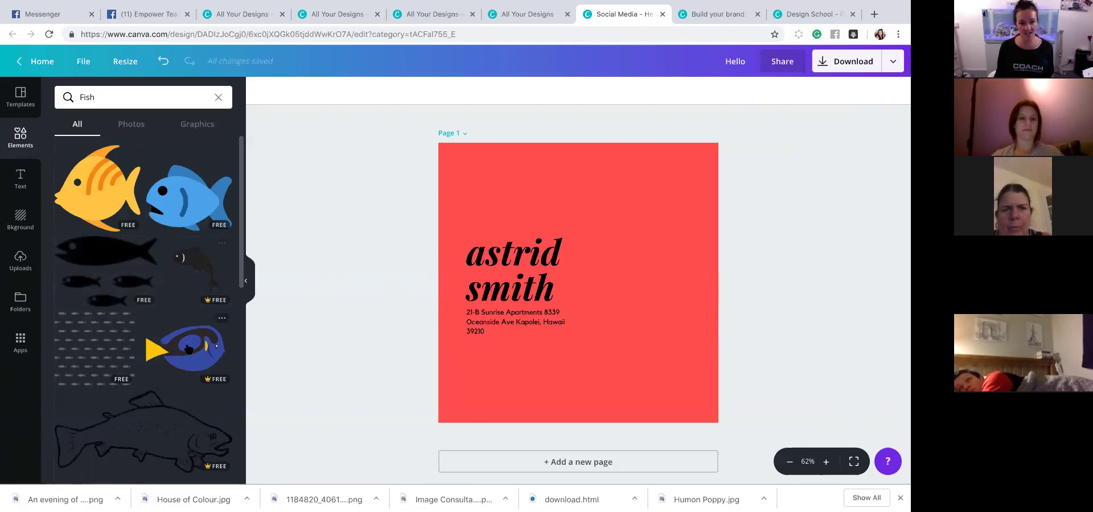
{"action": "scroll", "coordinate": [143, 285], "scroll_direction": "down", "scroll_amount": 2}
{"action": "scroll", "coordinate": [189, 349], "scroll_direction": "down", "scroll_amount": 4}
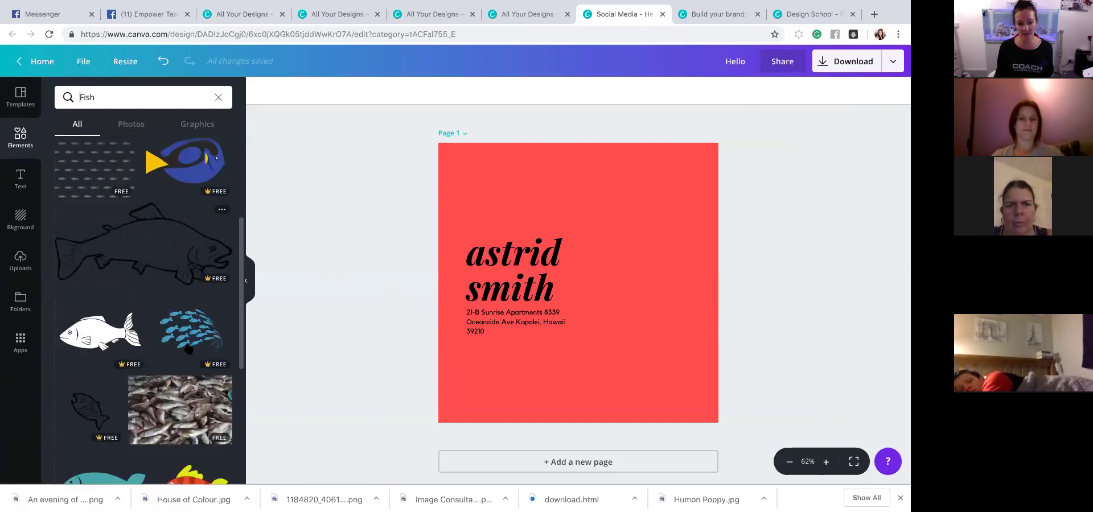
{"action": "scroll", "coordinate": [181, 260], "scroll_direction": "up", "scroll_amount": 6}
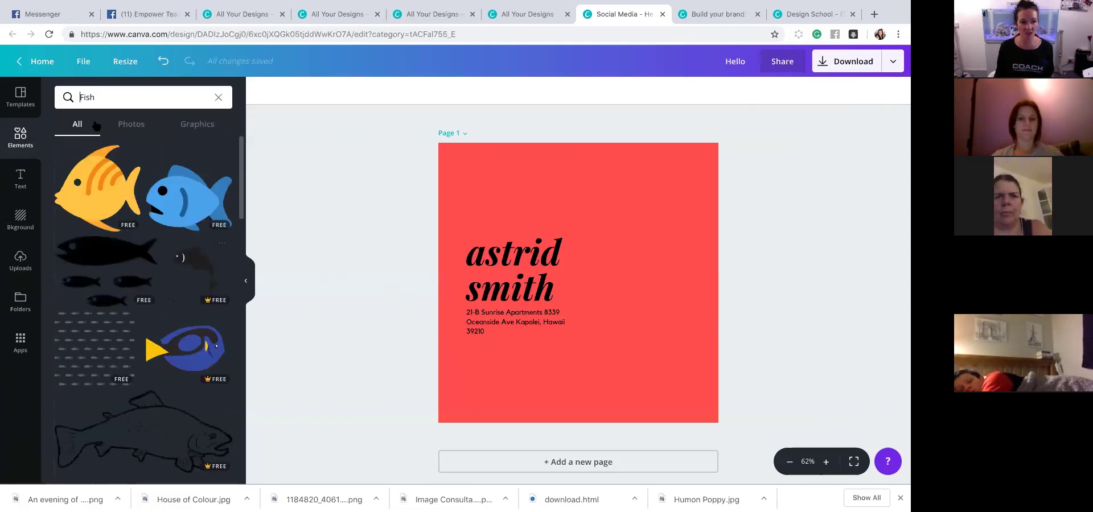
- Narrow the Fish results to photos and browse through them
{"action": "left_click", "coordinate": [130, 127]}
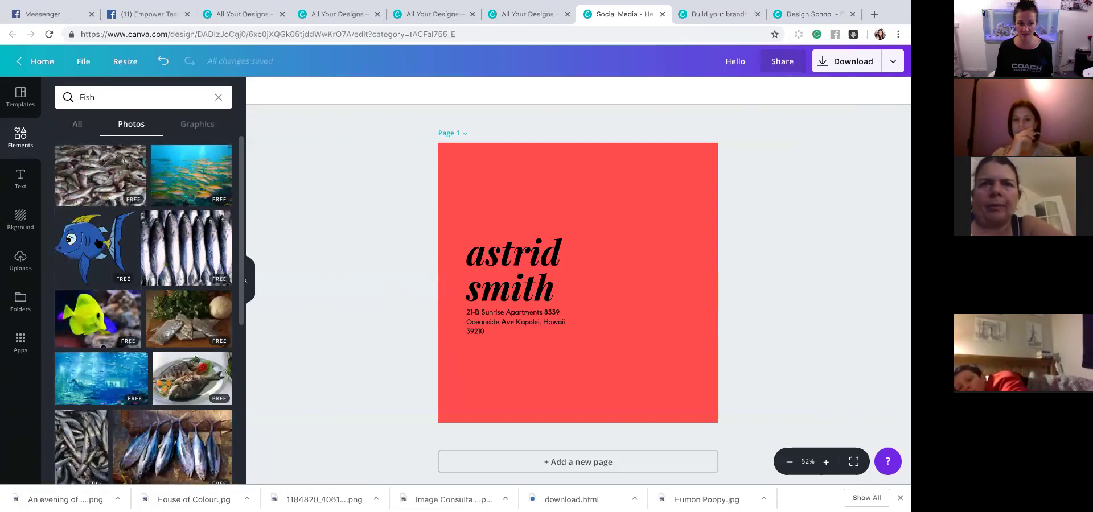
{"action": "scroll", "coordinate": [165, 239], "scroll_direction": "down", "scroll_amount": 3}
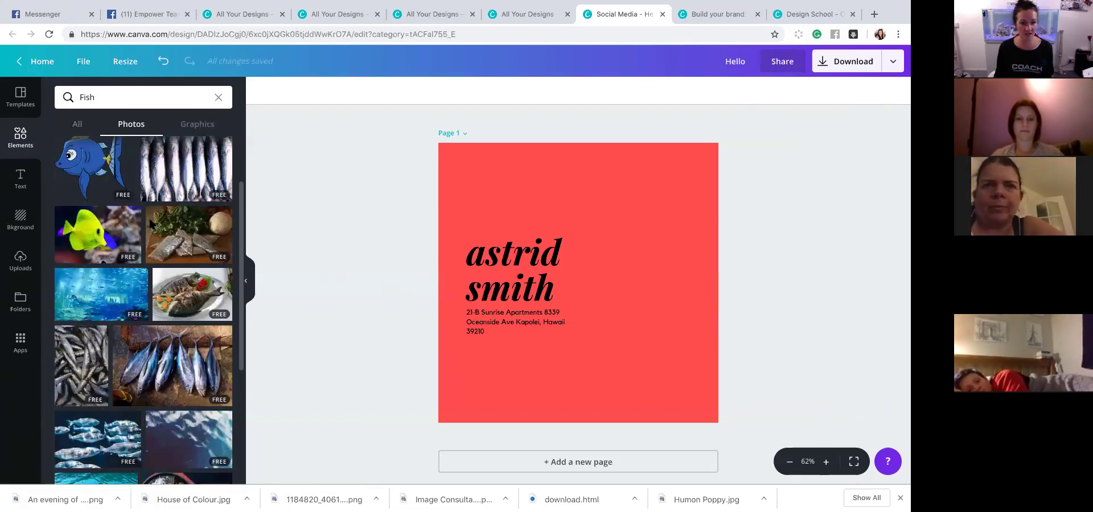
{"action": "scroll", "coordinate": [151, 223], "scroll_direction": "down", "scroll_amount": 5}
- Show only graphics for the Fish search and browse far down through the illustrations
{"action": "left_click", "coordinate": [197, 125]}
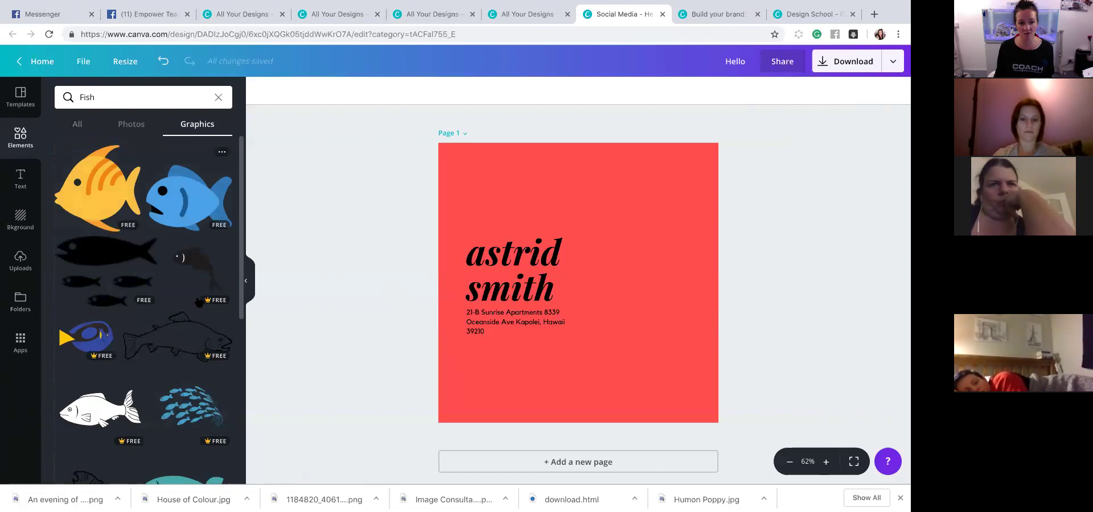
{"action": "scroll", "coordinate": [156, 391], "scroll_direction": "down", "scroll_amount": 10}
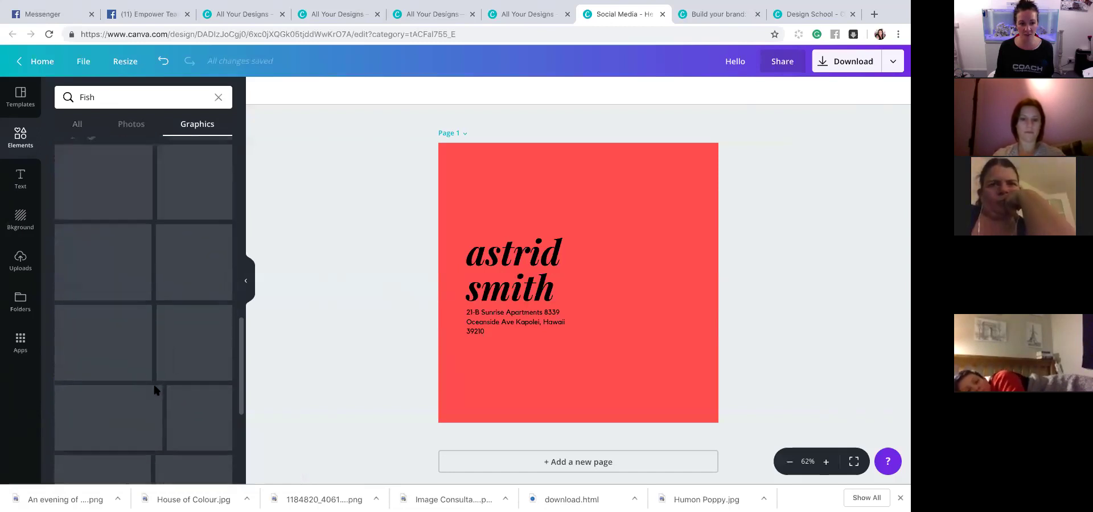
{"action": "scroll", "coordinate": [152, 387], "scroll_direction": "down", "scroll_amount": 10}
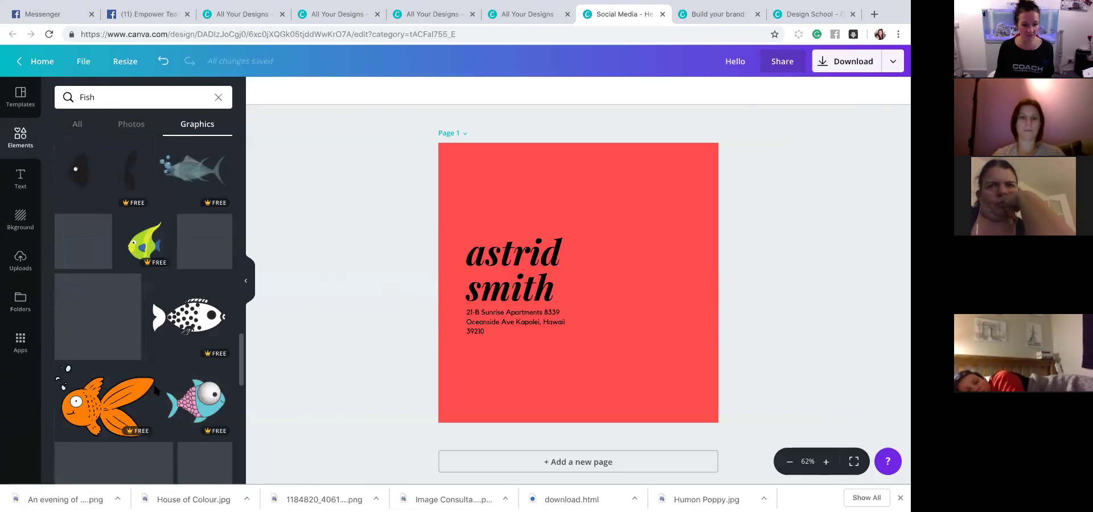
{"action": "scroll", "coordinate": [156, 382], "scroll_direction": "down", "scroll_amount": 5}
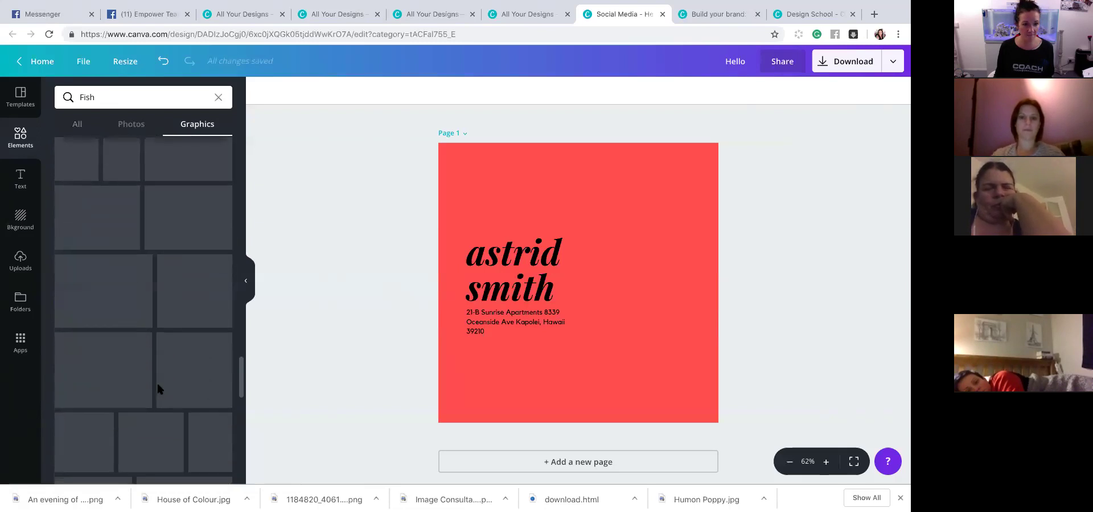
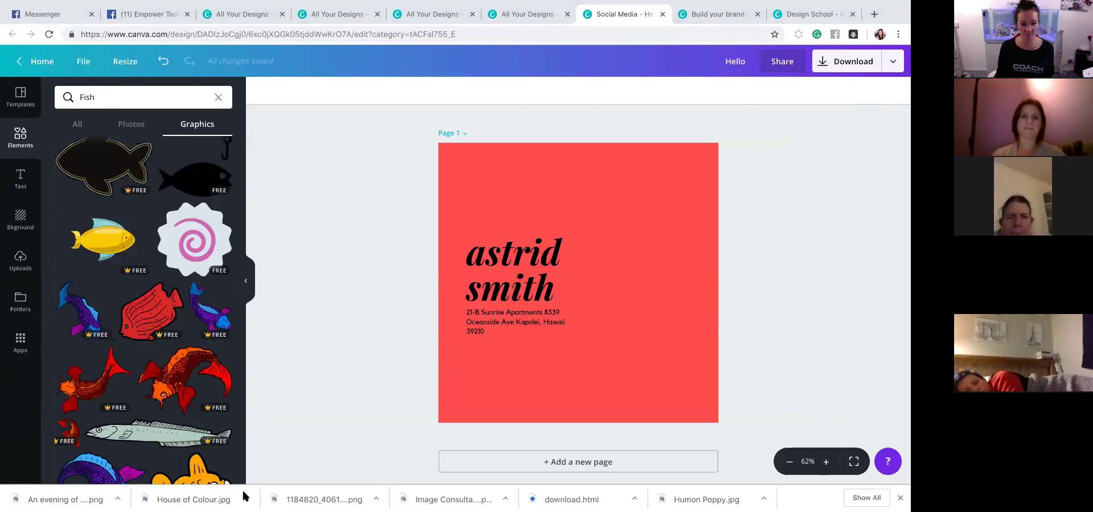
{"action": "scroll", "coordinate": [178, 365], "scroll_direction": "down", "scroll_amount": 10}
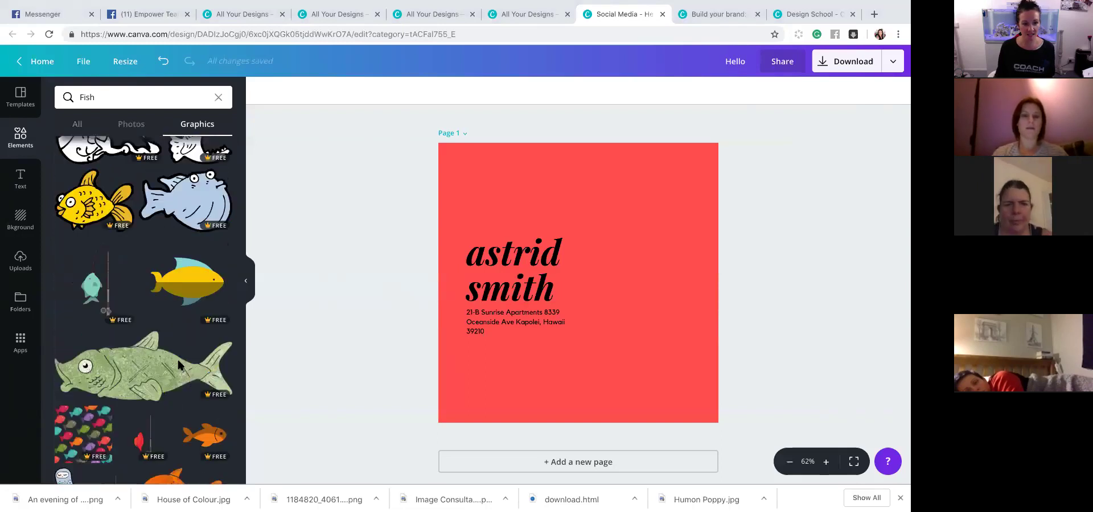
{"action": "scroll", "coordinate": [177, 358], "scroll_direction": "down", "scroll_amount": 10}
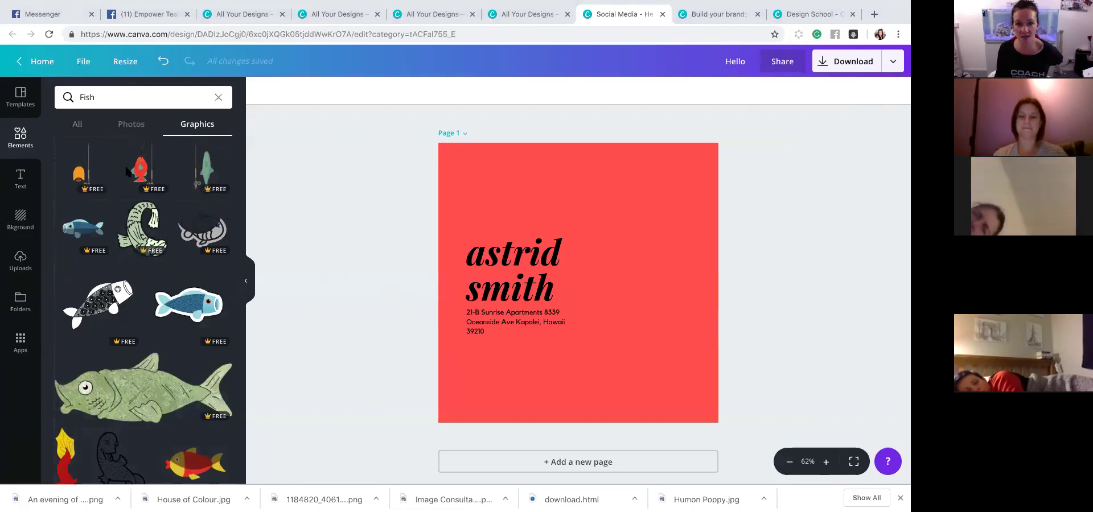
{"action": "scroll", "coordinate": [188, 299], "scroll_direction": "down", "scroll_amount": 5}
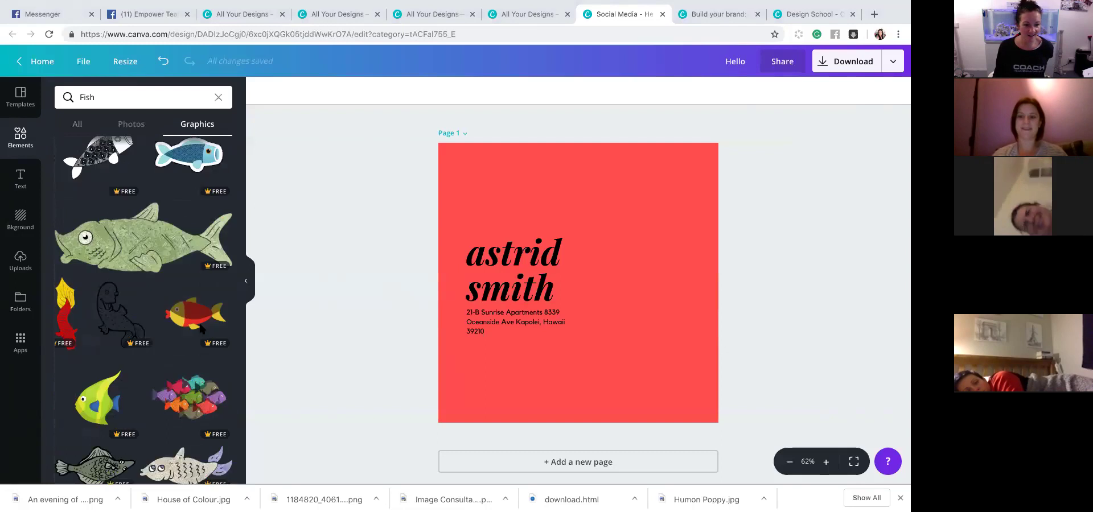
- Add the blue fish graphic with the yellow tail, shrink it, and place it above the name text on page 1
{"action": "scroll", "coordinate": [201, 329], "scroll_direction": "down", "scroll_amount": 15}
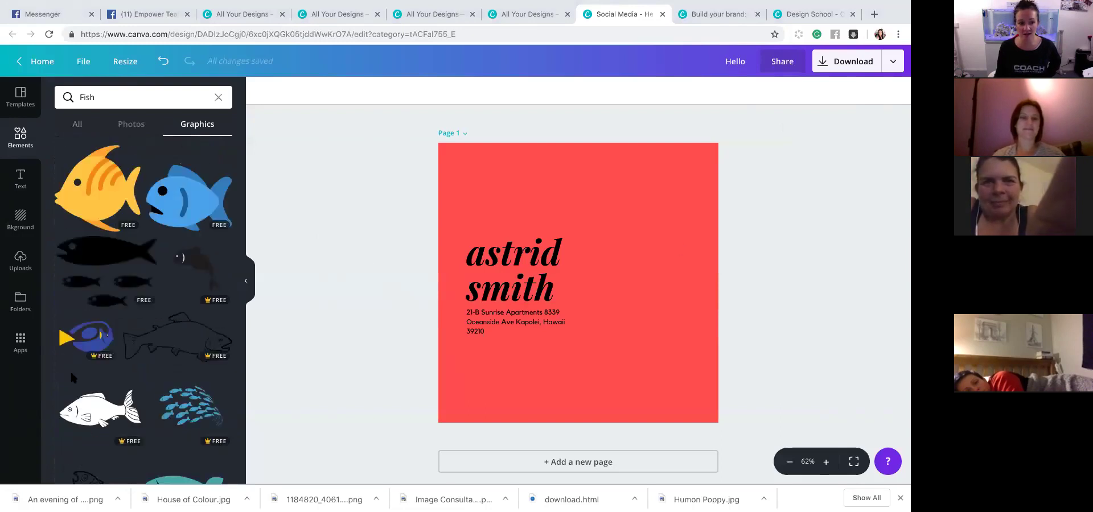
{"action": "left_click", "coordinate": [87, 339]}
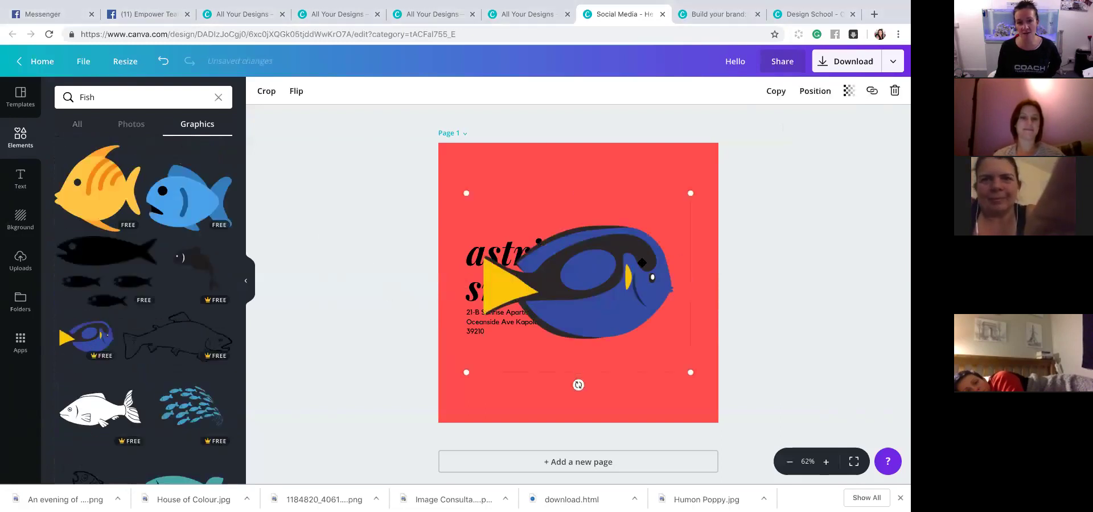
{"action": "mouse_move", "coordinate": [579, 384]}
{"action": "left_mouse_down"}
{"action": "mouse_move", "coordinate": [649, 344]}
{"action": "mouse_move", "coordinate": [647, 357]}
{"action": "mouse_move", "coordinate": [467, 322]}
{"action": "mouse_move", "coordinate": [541, 341]}
{"action": "mouse_move", "coordinate": [551, 361]}
{"action": "mouse_move", "coordinate": [581, 371]}
{"action": "left_mouse_up"}
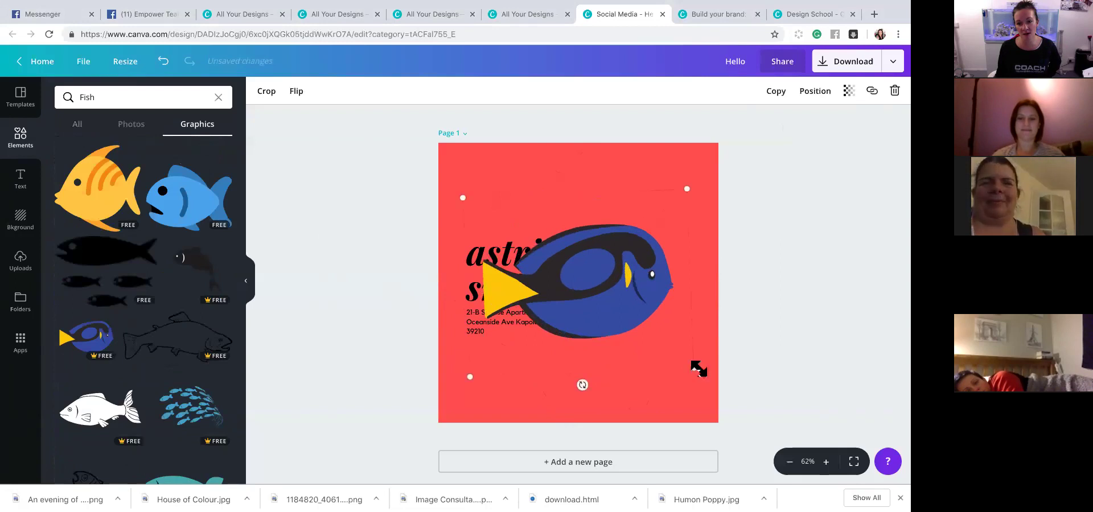
{"action": "left_click_drag", "start_coordinate": [637, 325], "coordinate": [575, 279]}
{"action": "left_click_drag", "start_coordinate": [533, 254], "coordinate": [607, 203]}
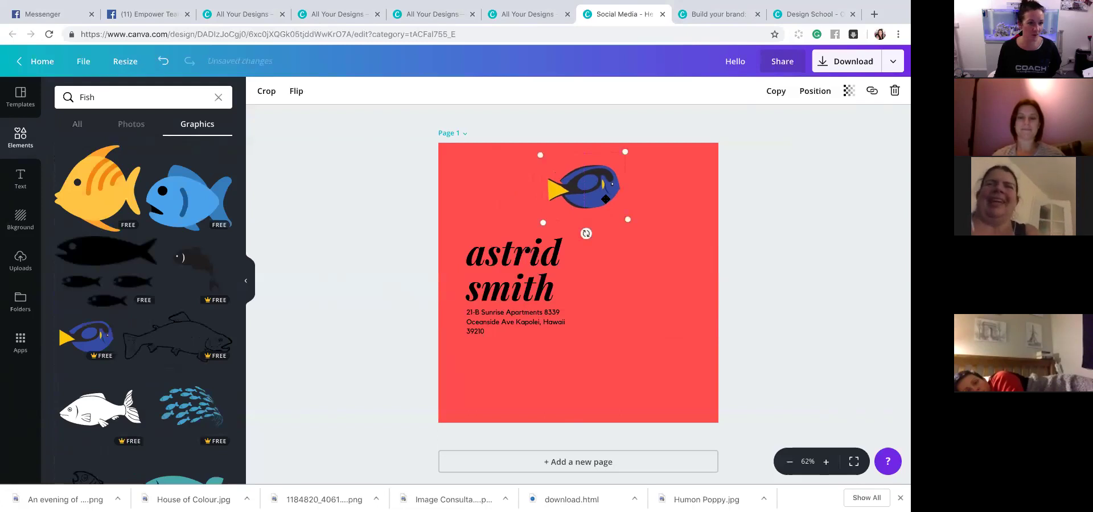
- Search all elements for "lap top", look through the results, and clear the search
{"action": "left_click", "coordinate": [77, 124]}
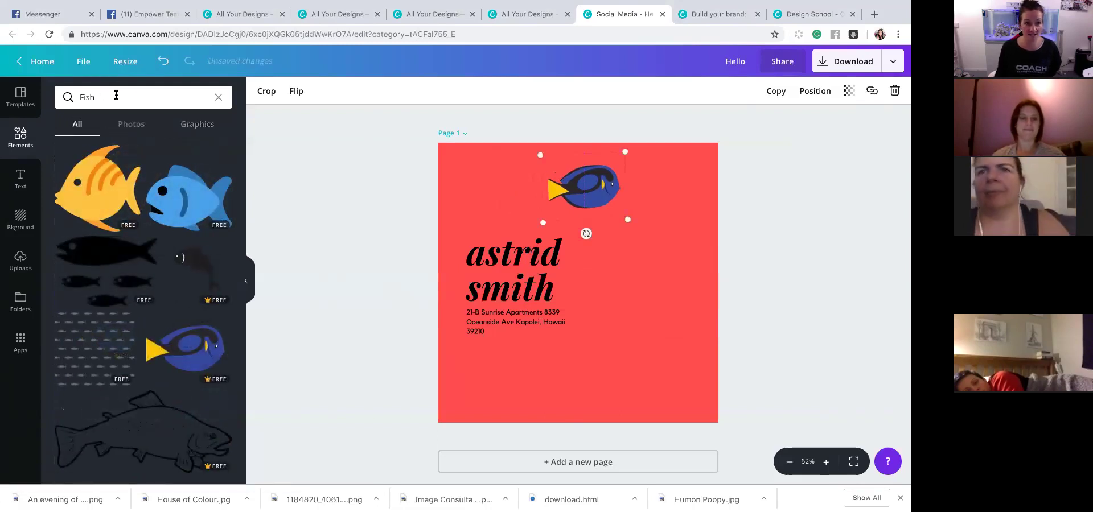
{"action": "left_click_drag", "start_coordinate": [124, 97], "coordinate": [62, 93]}
{"action": "type", "text": "lap "}
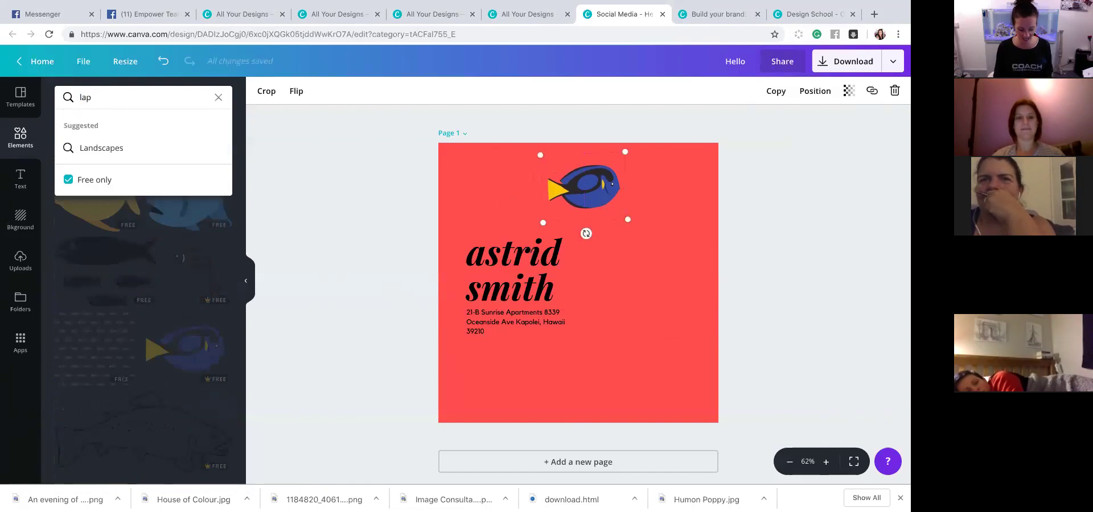
{"action": "type", "text": "top"}
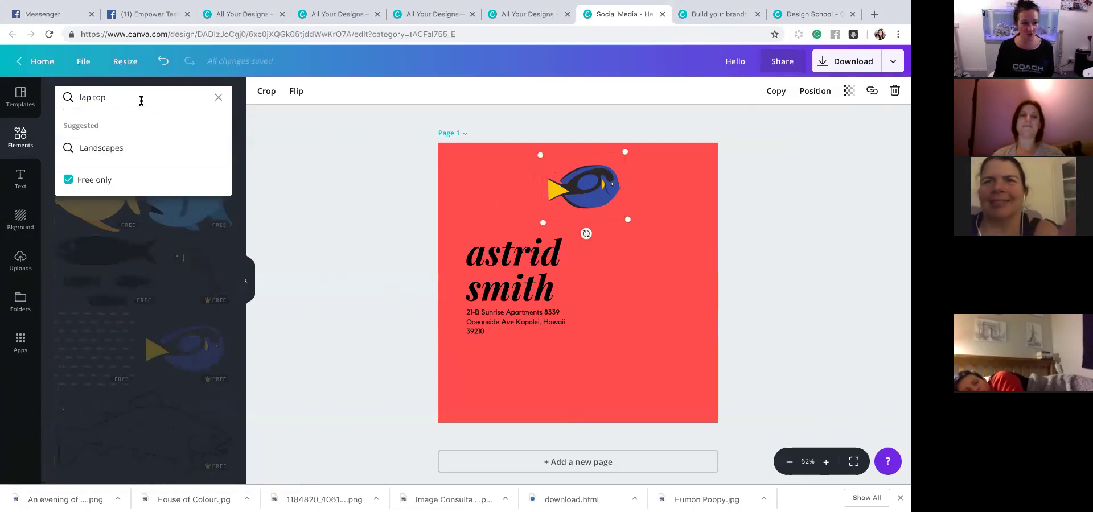
{"action": "key", "text": "Return"}
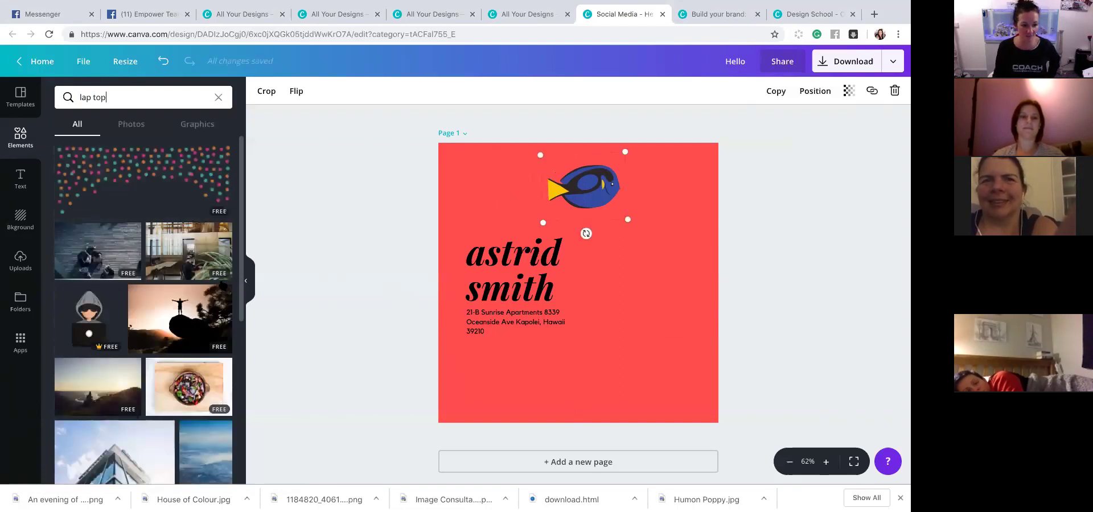
{"action": "scroll", "coordinate": [217, 307], "scroll_direction": "down", "scroll_amount": 5}
{"action": "scroll", "coordinate": [155, 316], "scroll_direction": "down", "scroll_amount": 5}
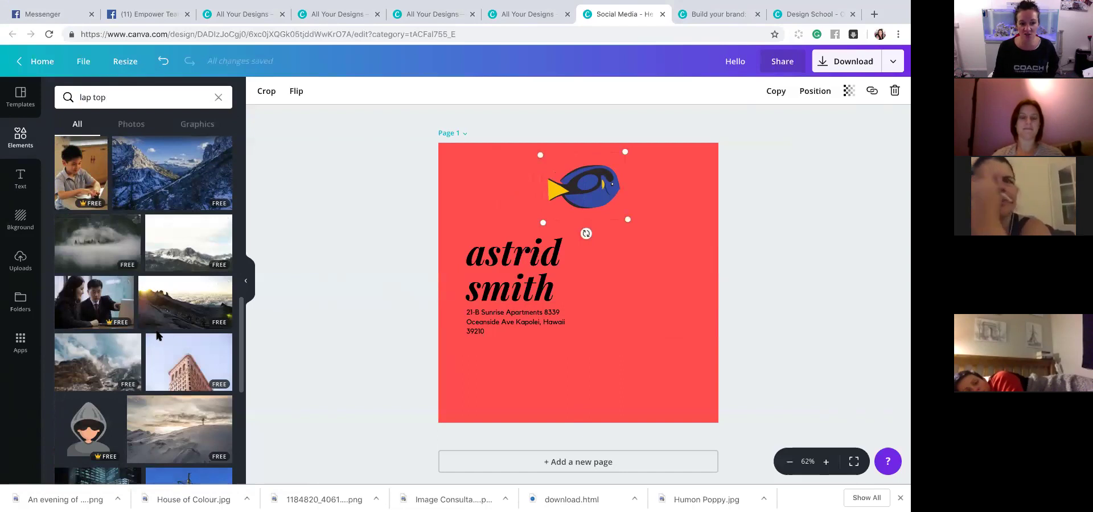
{"action": "scroll", "coordinate": [157, 335], "scroll_direction": "down", "scroll_amount": 10}
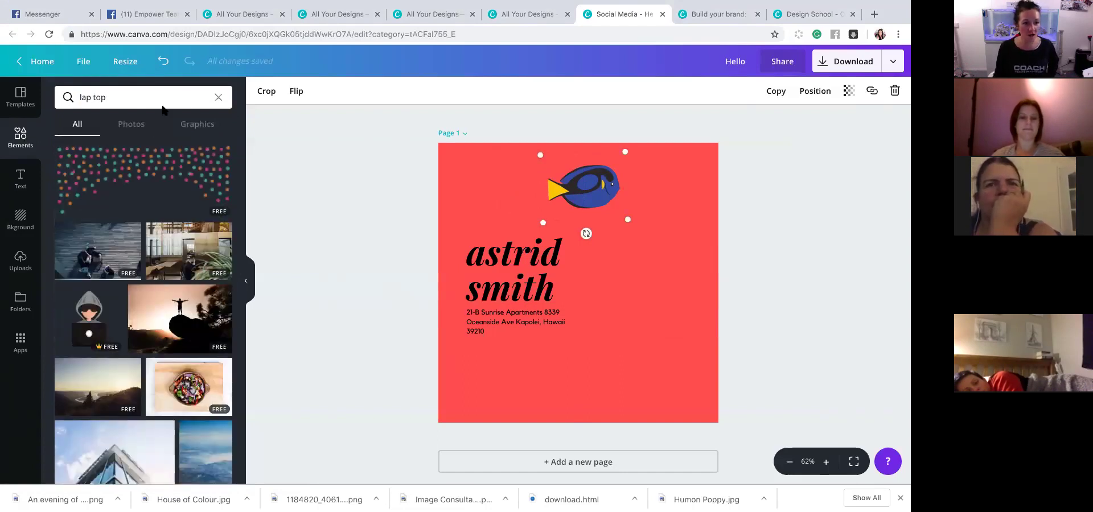
{"action": "left_click", "coordinate": [220, 98]}
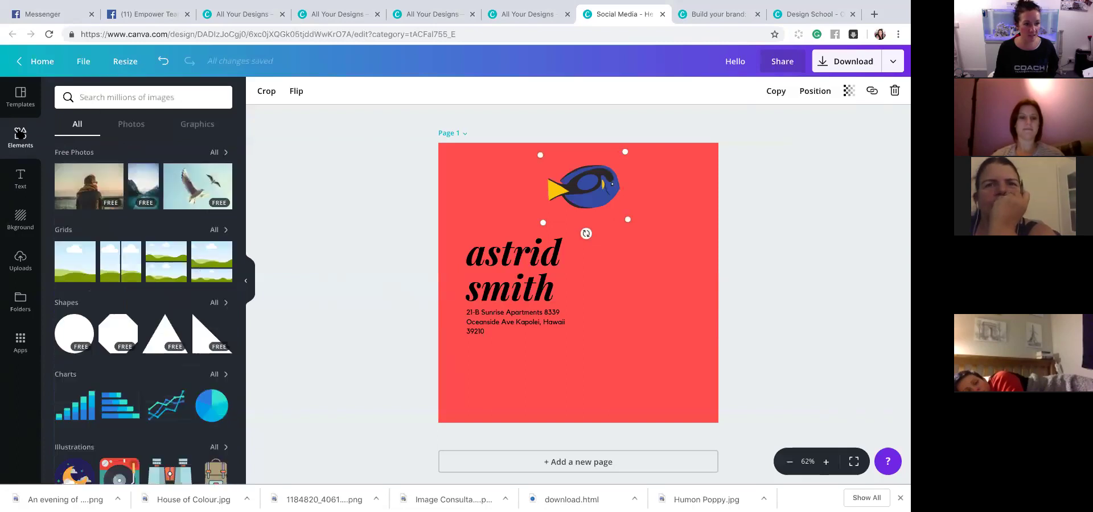
{"action": "scroll", "coordinate": [74, 173], "scroll_direction": "down", "scroll_amount": 1}
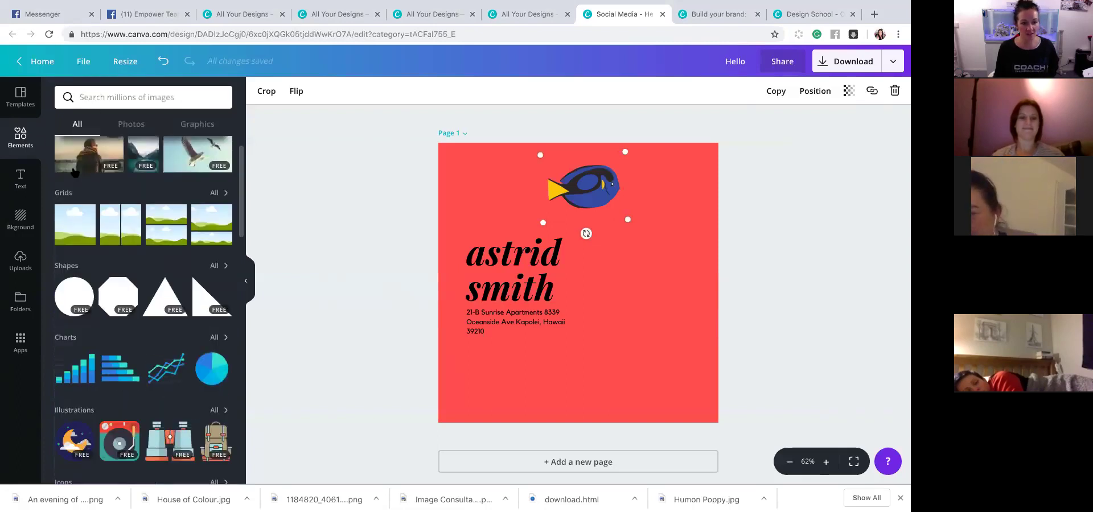
{"action": "left_click", "coordinate": [74, 221]}
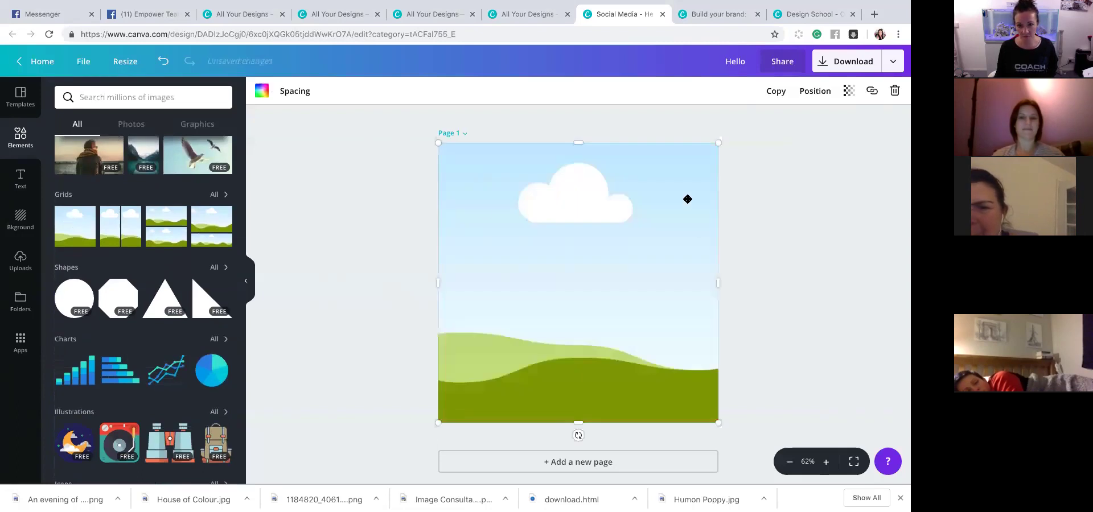
{"action": "key", "text": "ctrl+z"}
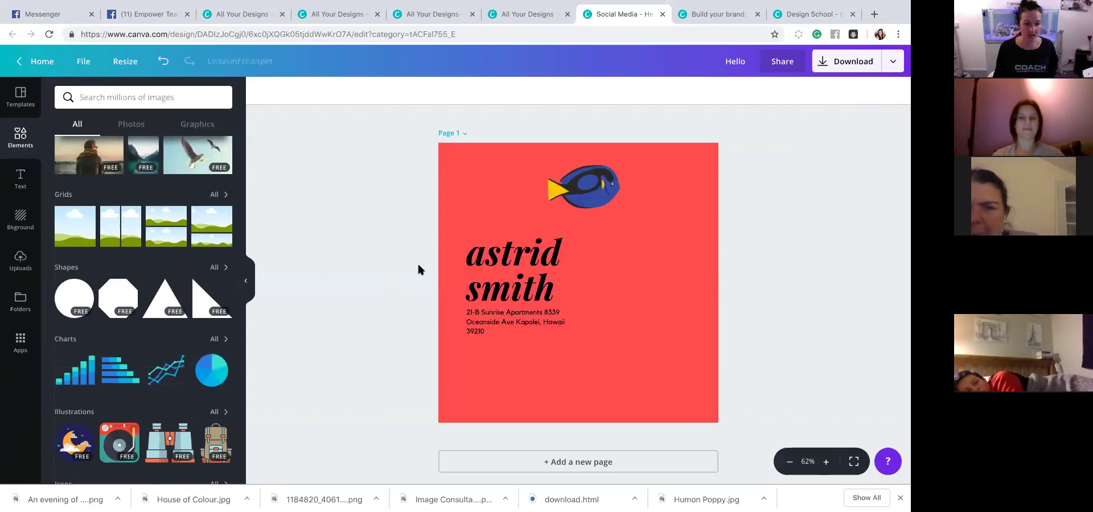
- Add a second page and insert a three-cell grid with one tall wide cell beside two stacked smaller cells
{"action": "scroll", "coordinate": [398, 263], "scroll_direction": "down", "scroll_amount": 1}
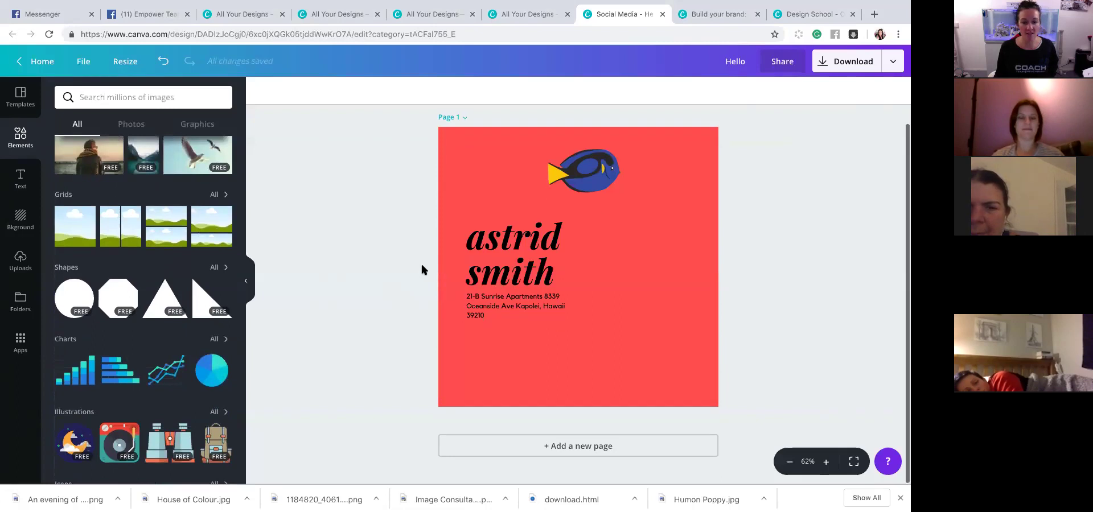
{"action": "left_click", "coordinate": [592, 448]}
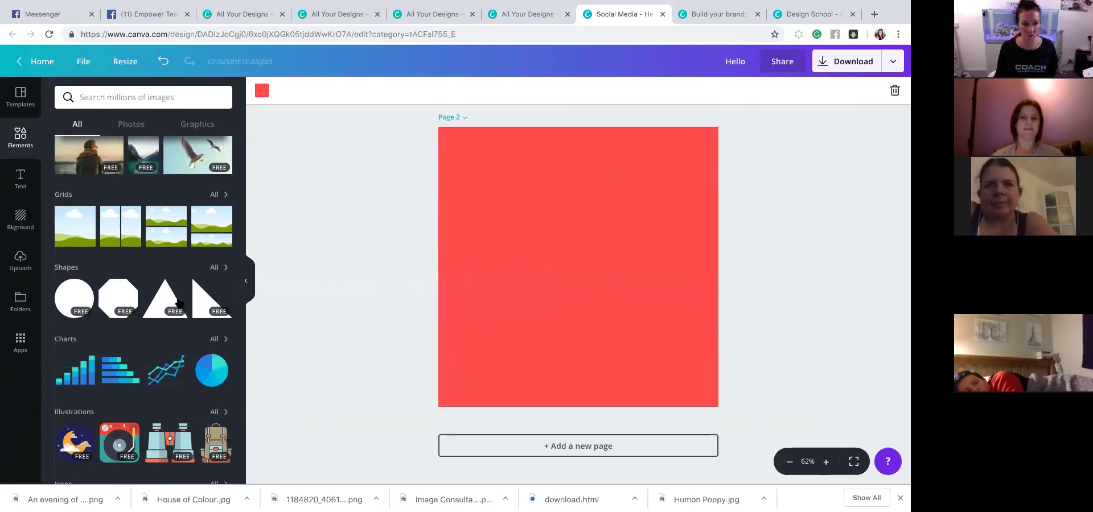
{"action": "left_click", "coordinate": [222, 196]}
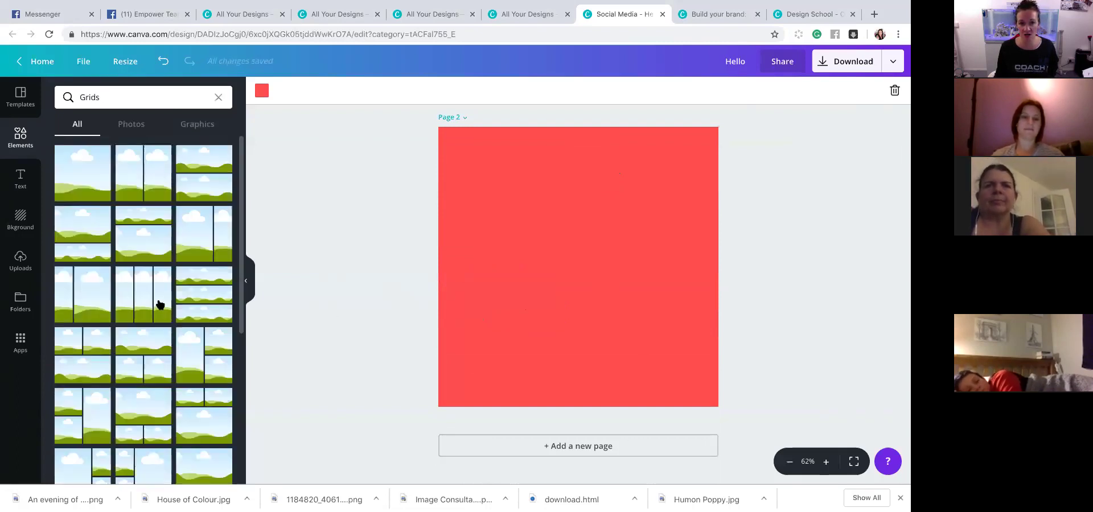
{"action": "scroll", "coordinate": [160, 304], "scroll_direction": "down", "scroll_amount": 1}
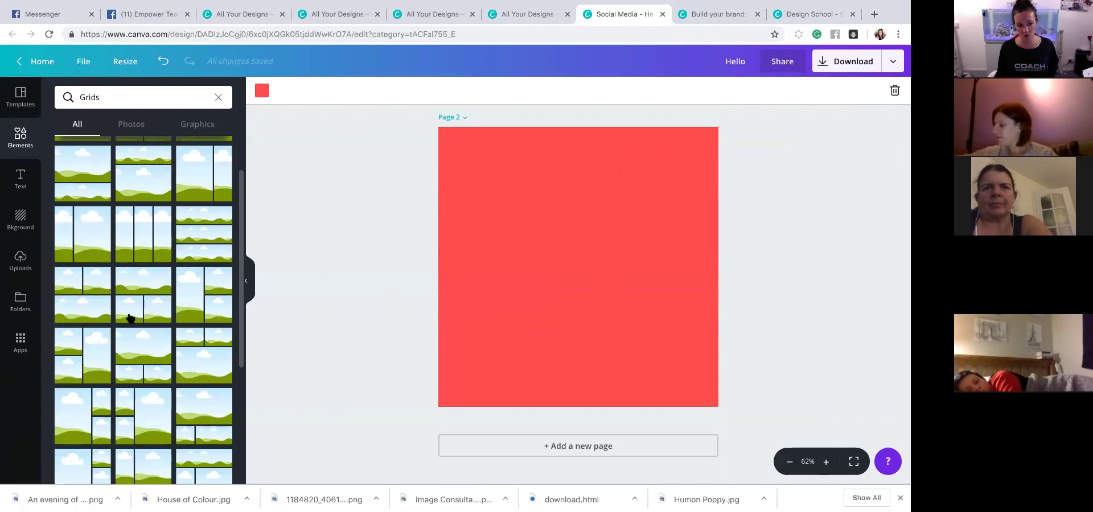
{"action": "scroll", "coordinate": [161, 336], "scroll_direction": "down", "scroll_amount": 4}
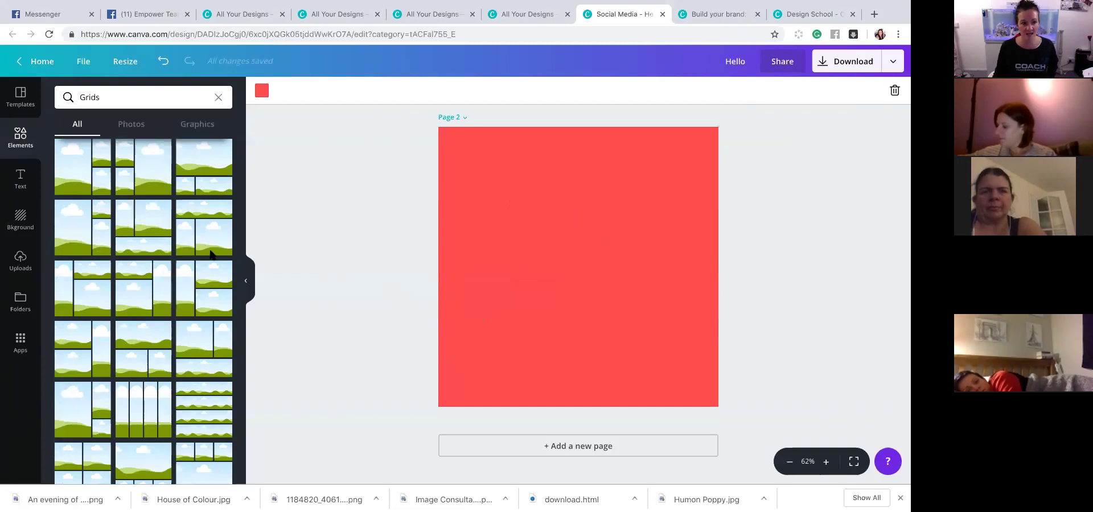
{"action": "left_click", "coordinate": [98, 243]}
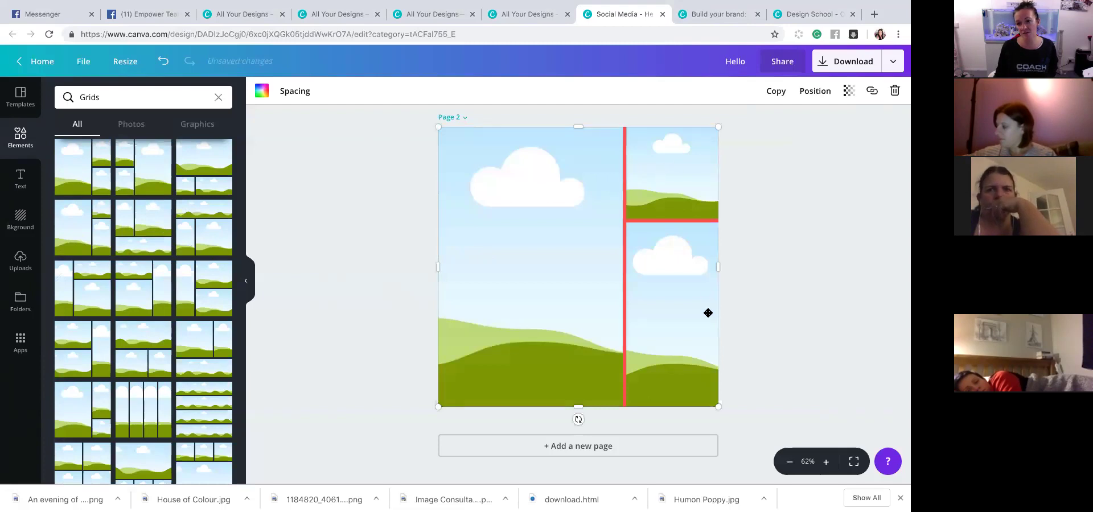
- Fill the grid's large cell with the uploaded yellow-cardigan photo and its lower small cell with the close-up portrait of the blonde woman
{"action": "left_click", "coordinate": [21, 261]}
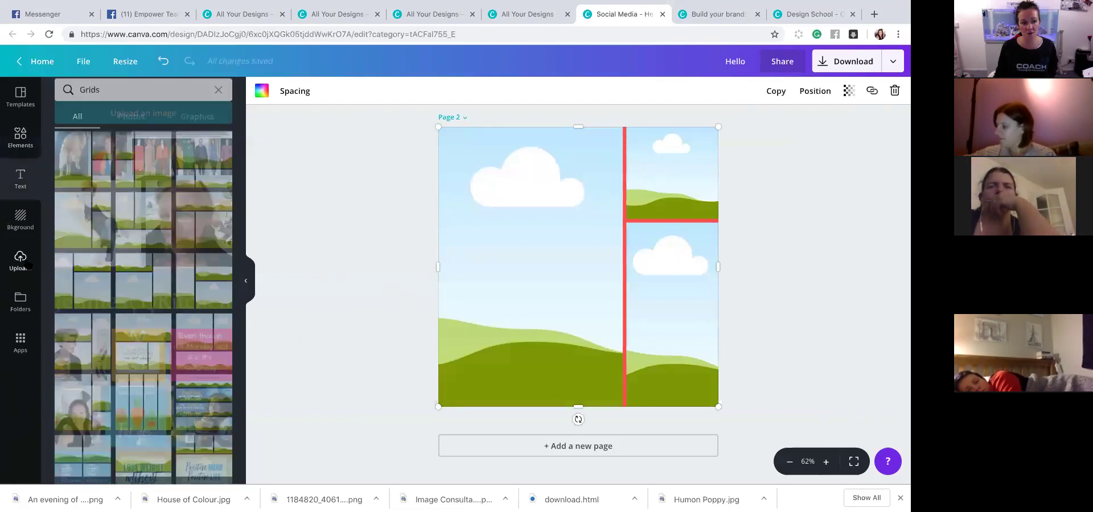
{"action": "left_click", "coordinate": [91, 228]}
{"action": "left_click_drag", "start_coordinate": [575, 268], "coordinate": [667, 307]}
{"action": "left_click", "coordinate": [232, 235]}
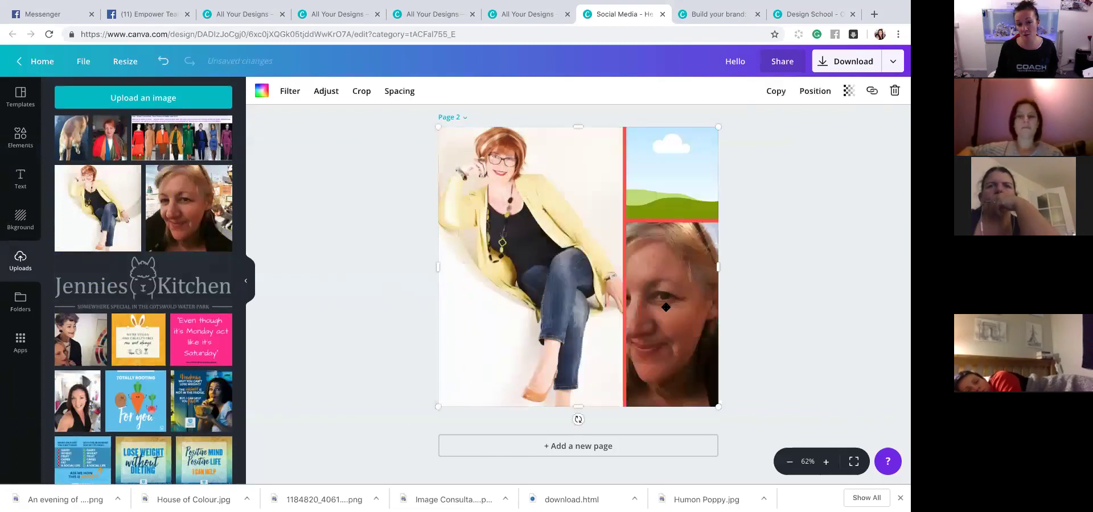
- Reposition the close-up portrait inside its grid cell with Crop so that the whole face fits in the frame
{"action": "left_click", "coordinate": [362, 91]}
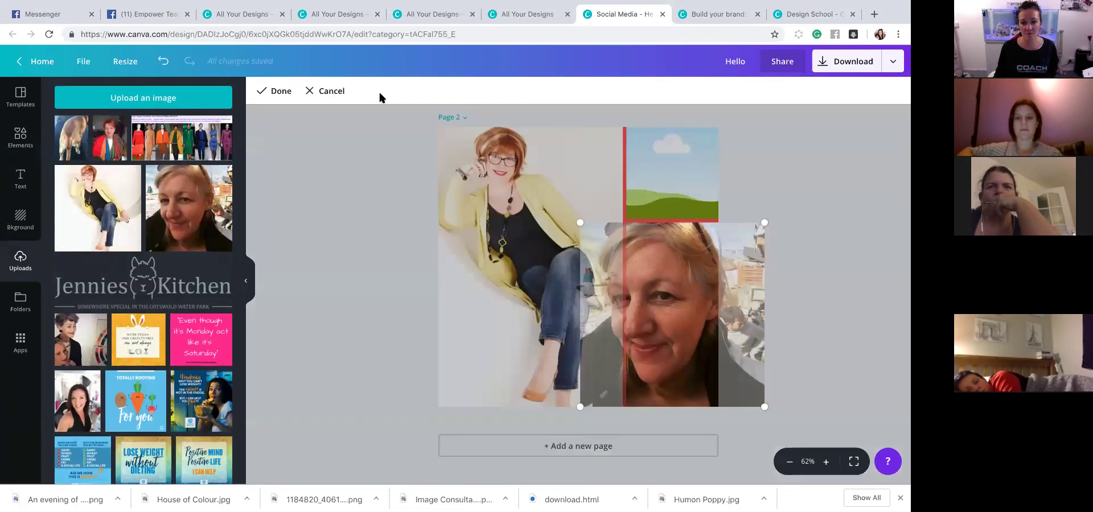
{"action": "left_click_drag", "start_coordinate": [669, 262], "coordinate": [689, 267]}
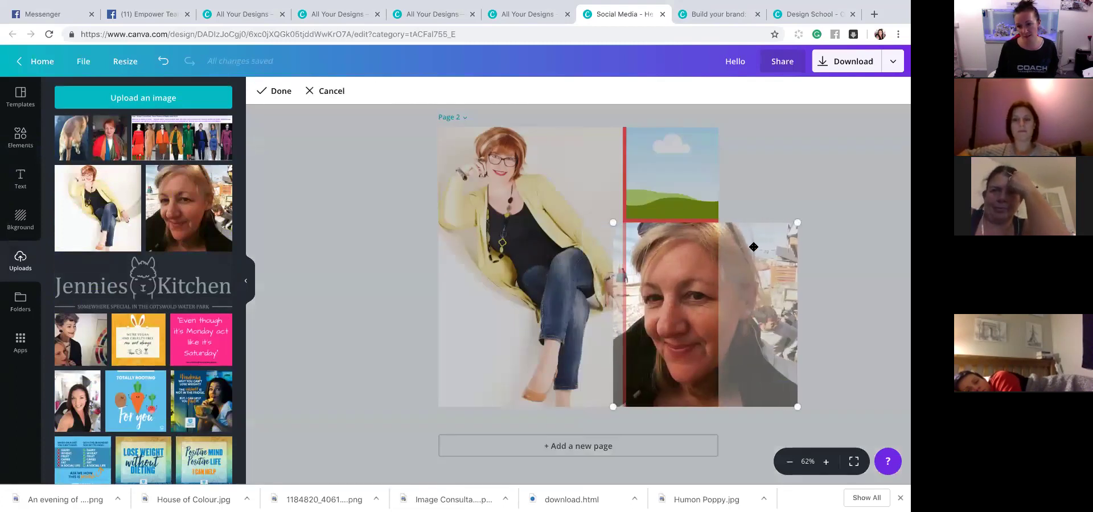
{"action": "left_click_drag", "start_coordinate": [704, 271], "coordinate": [693, 277]}
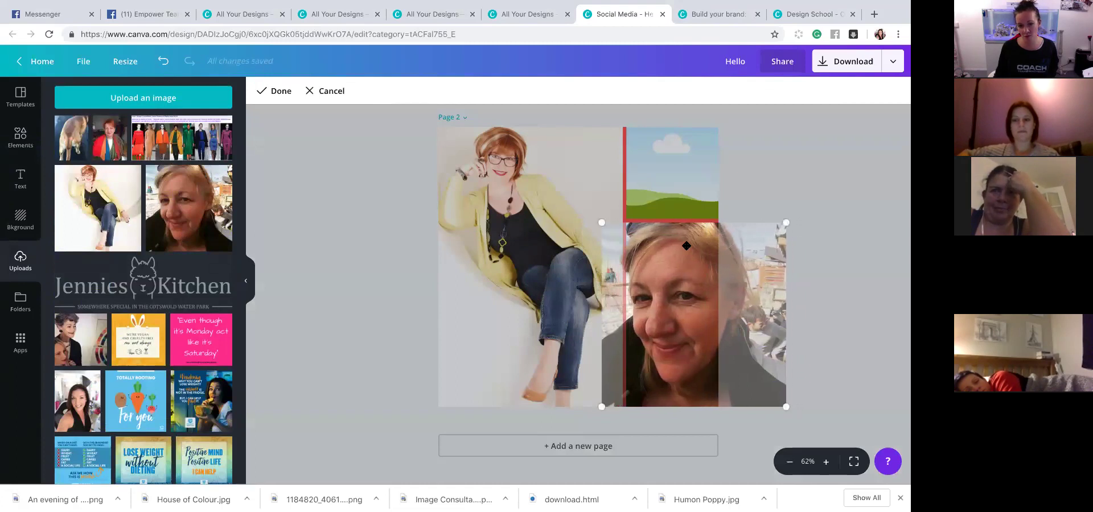
{"action": "left_click", "coordinate": [280, 91]}
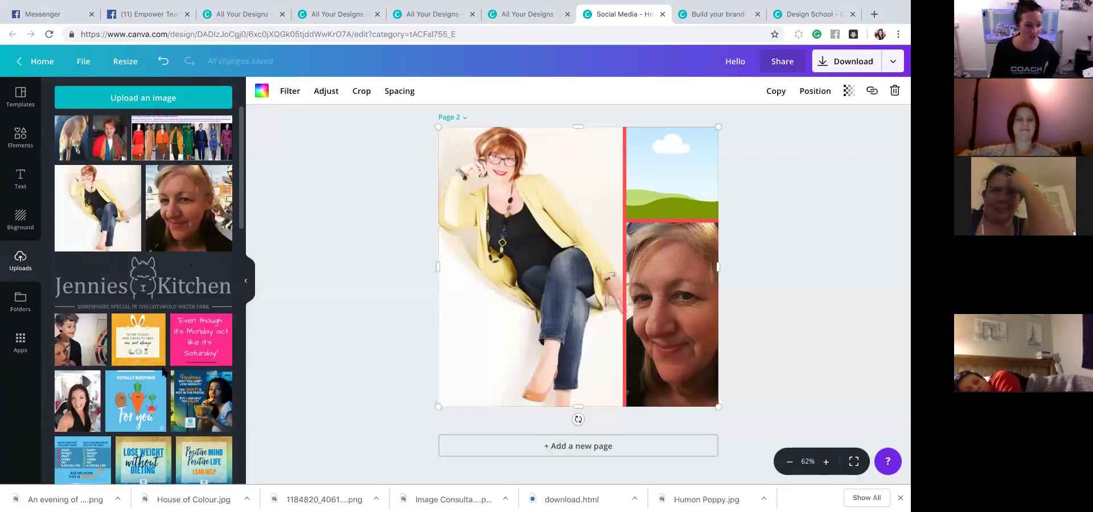
{"action": "scroll", "coordinate": [144, 296], "scroll_direction": "down", "scroll_amount": 3}
{"action": "left_click_drag", "start_coordinate": [201, 261], "coordinate": [663, 245]}
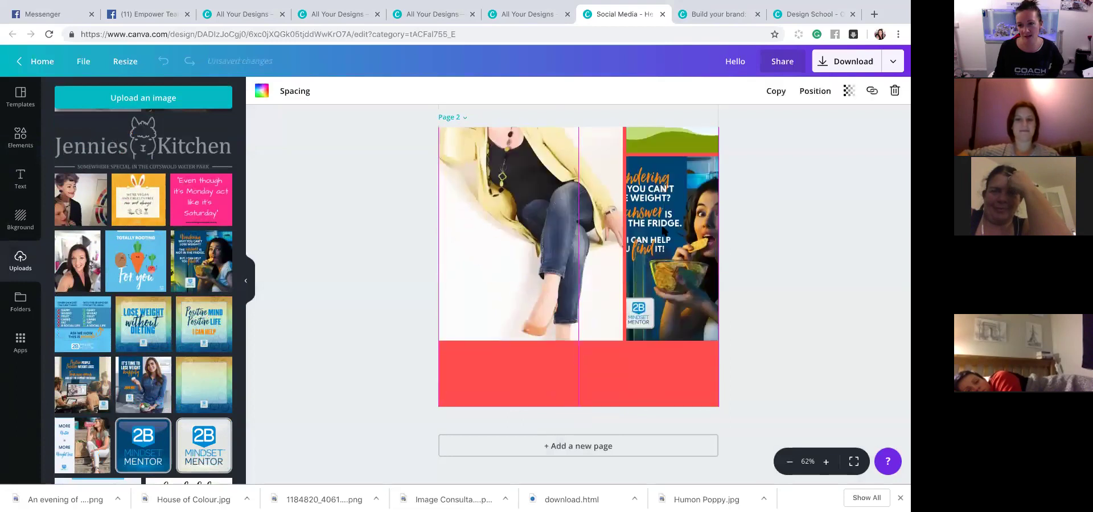
{"action": "left_click_drag", "start_coordinate": [666, 290], "coordinate": [665, 287]}
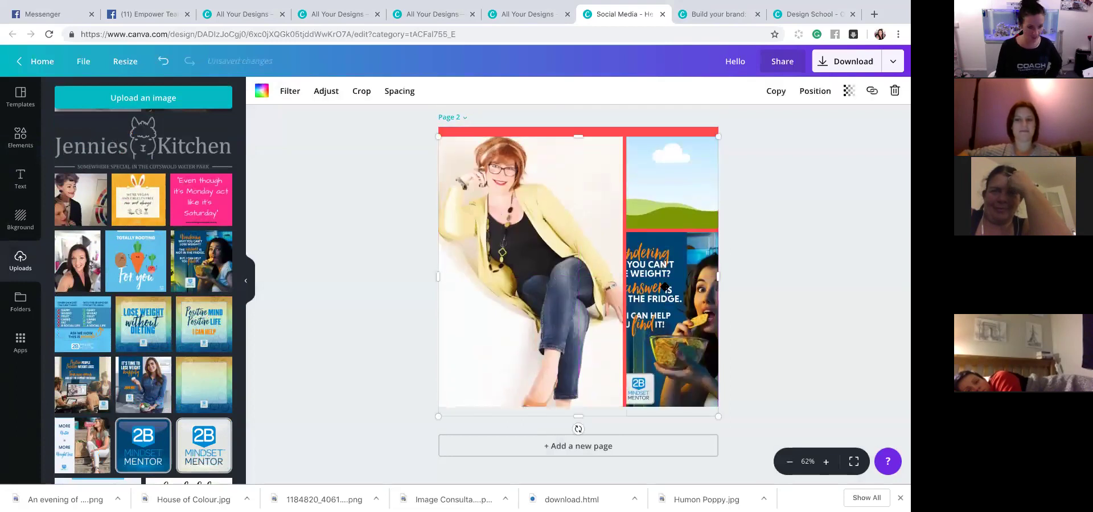
{"action": "left_click", "coordinate": [162, 63]}
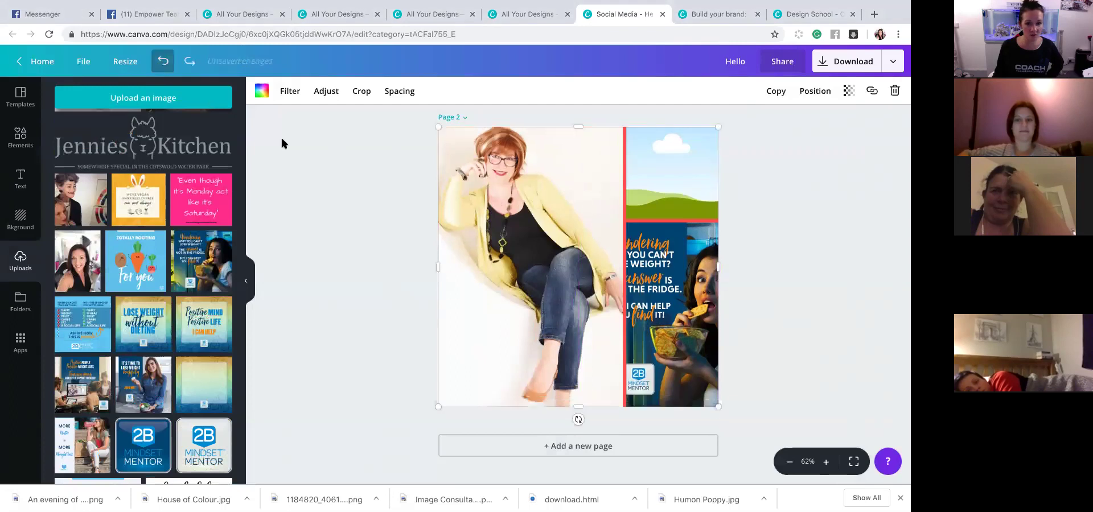
{"action": "left_click", "coordinate": [164, 62]}
- Fill the grid's empty upper small cell with the uploaded "Wondering why you can't lose weight?" graphic
{"action": "left_click_drag", "start_coordinate": [590, 302], "coordinate": [670, 199]}
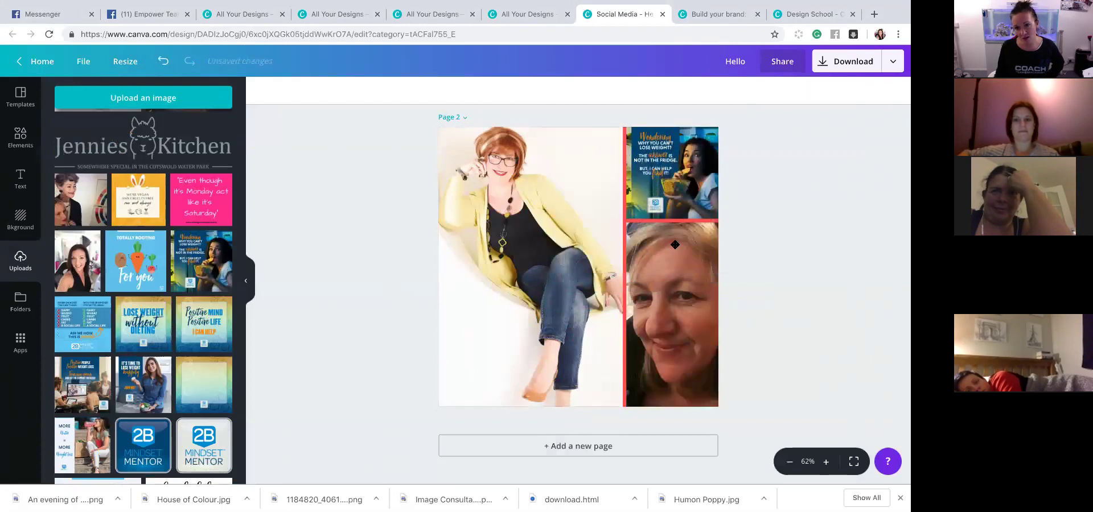
{"action": "scroll", "coordinate": [655, 311], "scroll_direction": "up", "scroll_amount": 2}
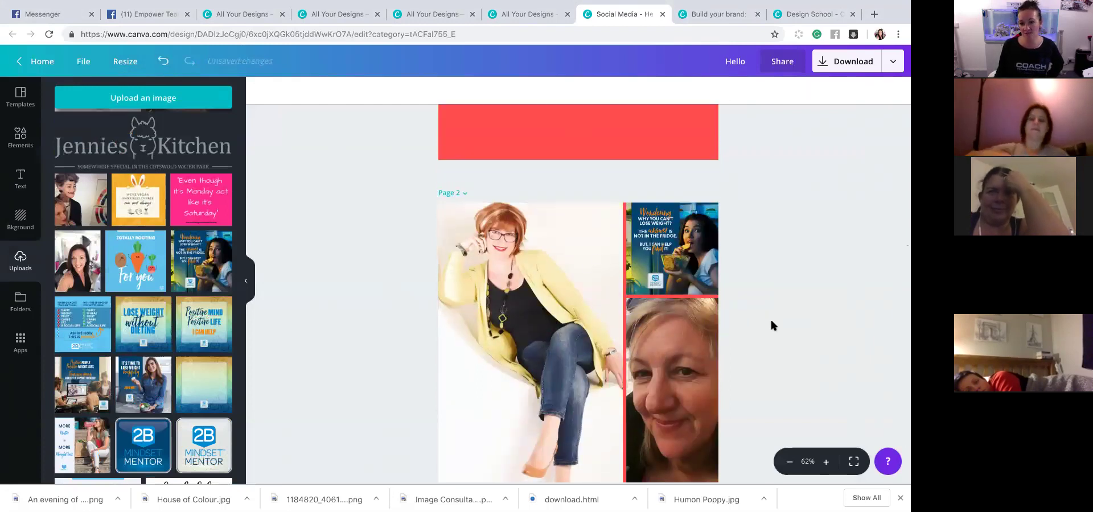
{"action": "scroll", "coordinate": [770, 324], "scroll_direction": "down", "scroll_amount": 2}
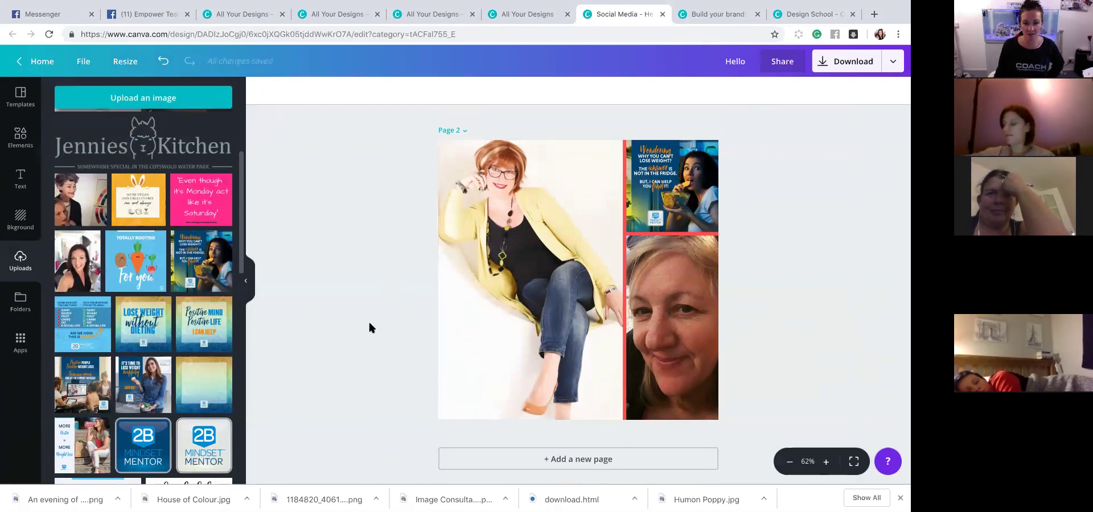
{"action": "scroll", "coordinate": [412, 326], "scroll_direction": "up", "scroll_amount": 5}
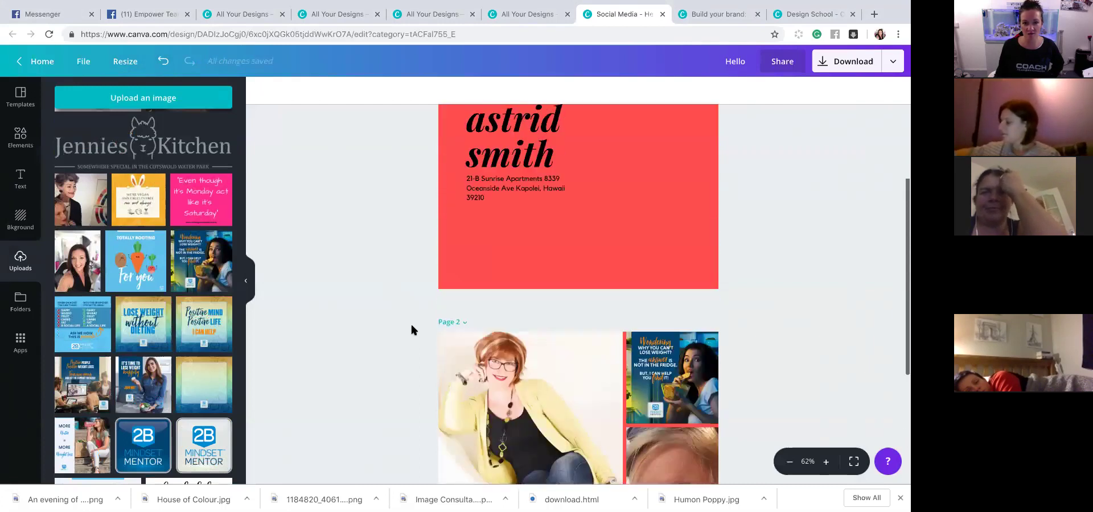
{"action": "scroll", "coordinate": [411, 323], "scroll_direction": "up", "scroll_amount": 1}
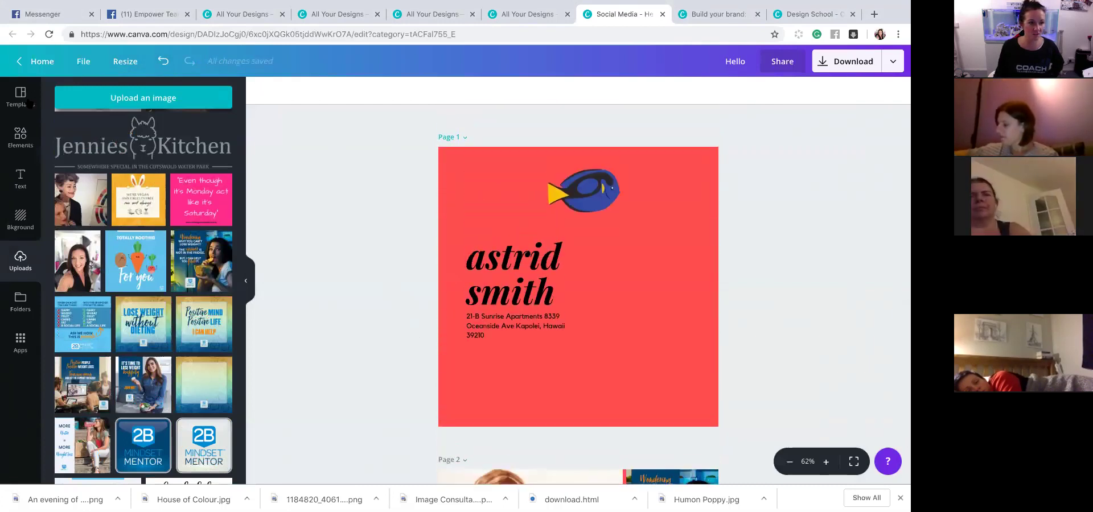
- Browse the full collection of grid layouts in the elements library
{"action": "left_click", "coordinate": [20, 137]}
{"action": "scroll", "coordinate": [197, 308], "scroll_direction": "down", "scroll_amount": 2}
{"action": "scroll", "coordinate": [197, 308], "scroll_direction": "down", "scroll_amount": 3}
{"action": "scroll", "coordinate": [196, 308], "scroll_direction": "down", "scroll_amount": 4}
{"action": "scroll", "coordinate": [197, 307], "scroll_direction": "down", "scroll_amount": 5}
{"action": "scroll", "coordinate": [196, 308], "scroll_direction": "down", "scroll_amount": 5}
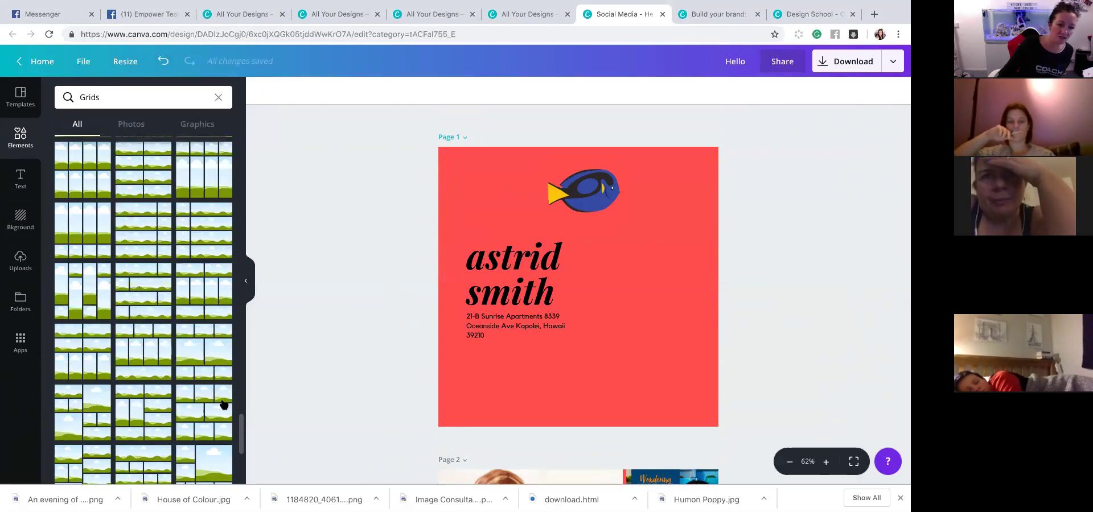
{"action": "scroll", "coordinate": [199, 341], "scroll_direction": "down", "scroll_amount": 5}
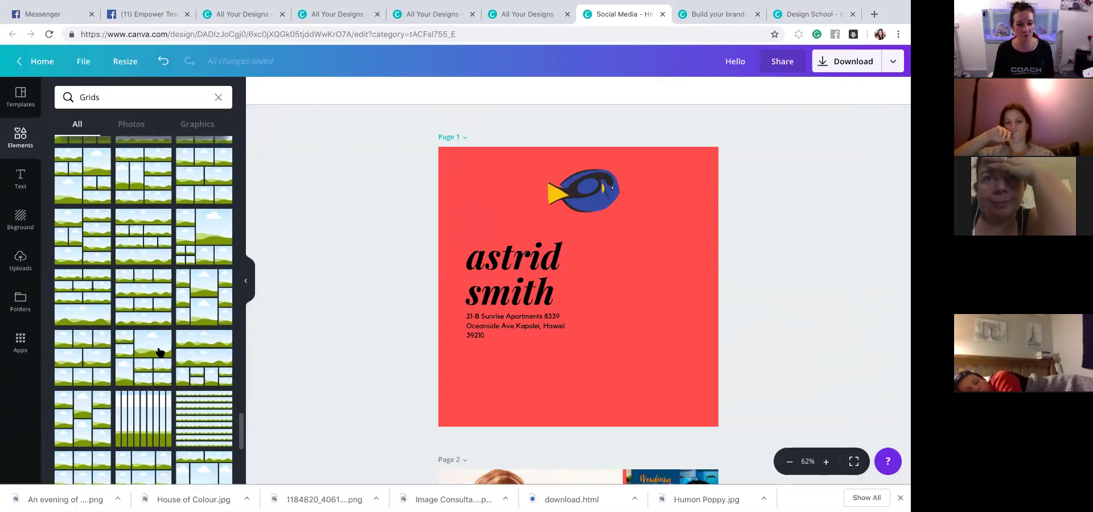
{"action": "scroll", "coordinate": [160, 353], "scroll_direction": "down", "scroll_amount": 5}
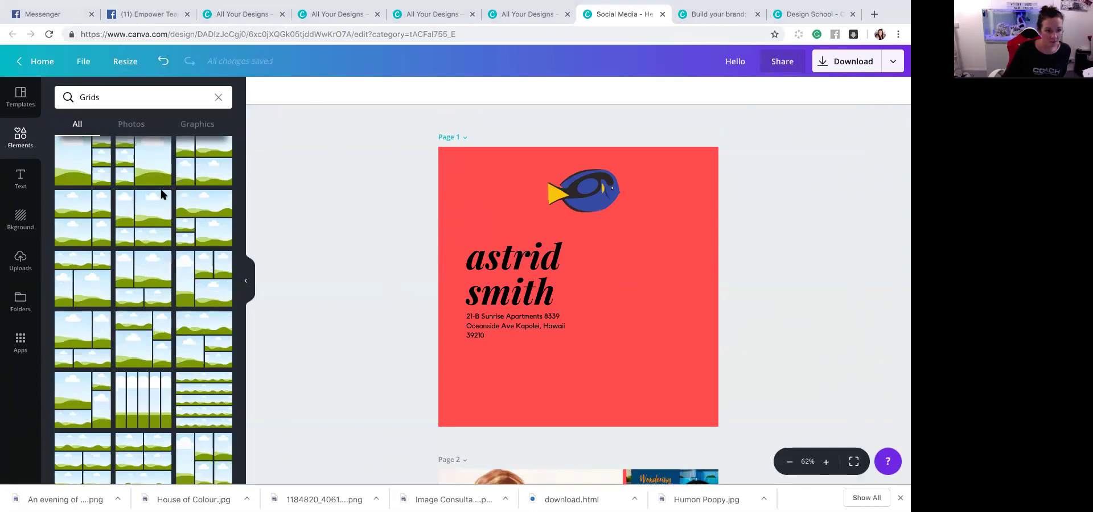
- Add a white circle from the Shapes collection to page 1 and place it in the lower right corner of the design
{"action": "left_click", "coordinate": [220, 100]}
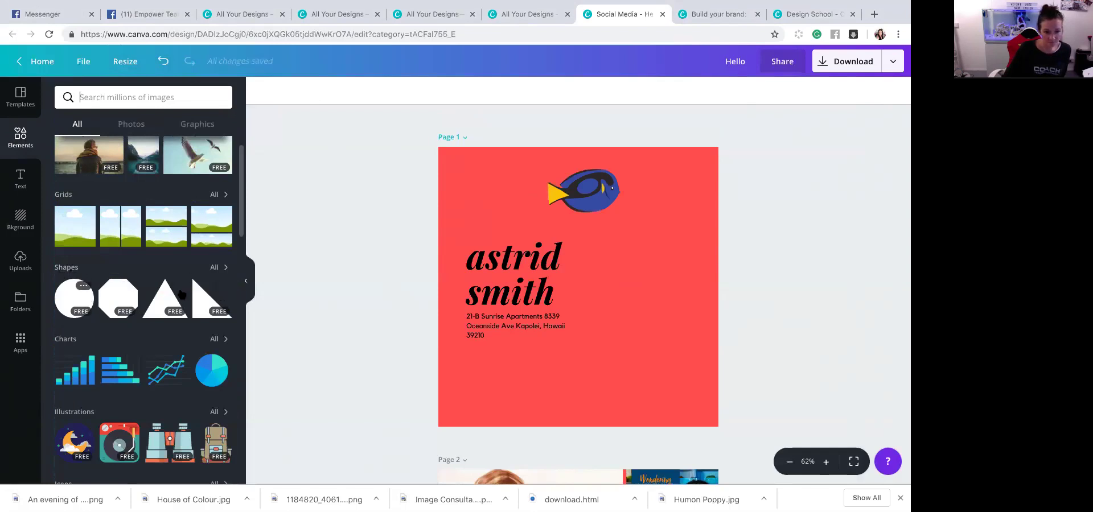
{"action": "left_click", "coordinate": [225, 268]}
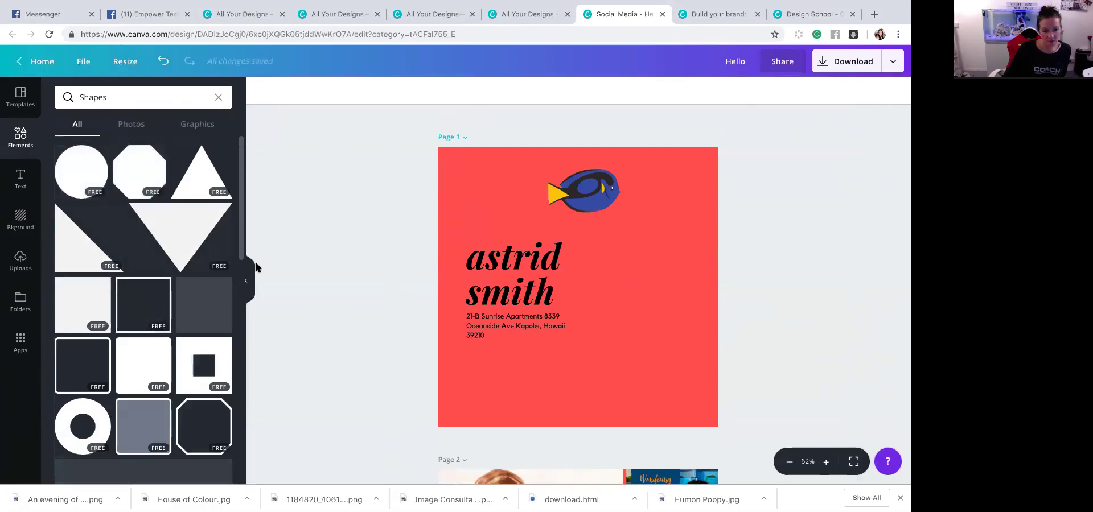
{"action": "scroll", "coordinate": [314, 354], "scroll_direction": "down", "scroll_amount": 1}
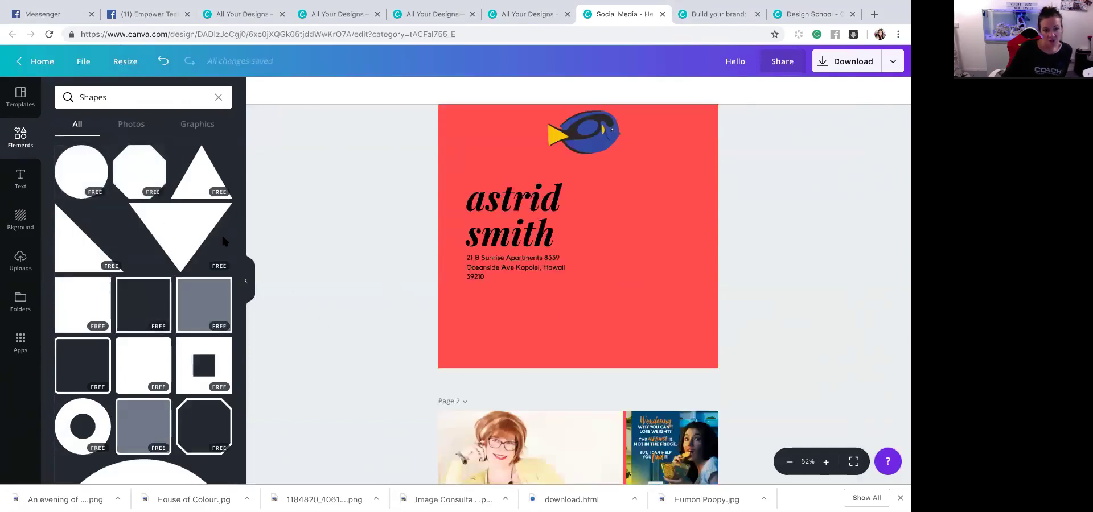
{"action": "left_click", "coordinate": [81, 171]}
{"action": "left_click_drag", "start_coordinate": [466, 341], "coordinate": [593, 281]}
{"action": "left_click_drag", "start_coordinate": [625, 252], "coordinate": [620, 358]}
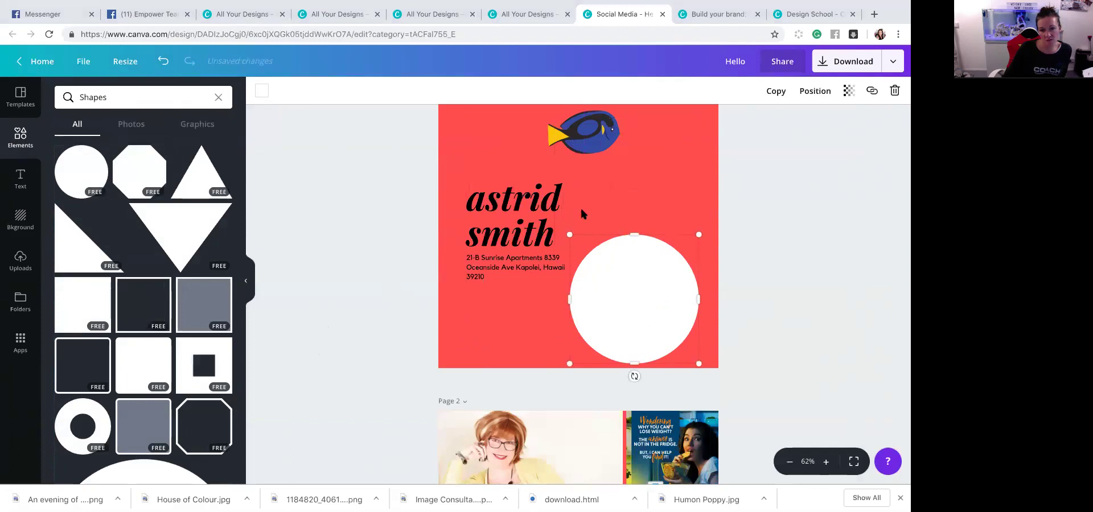
{"action": "left_click", "coordinate": [605, 196]}
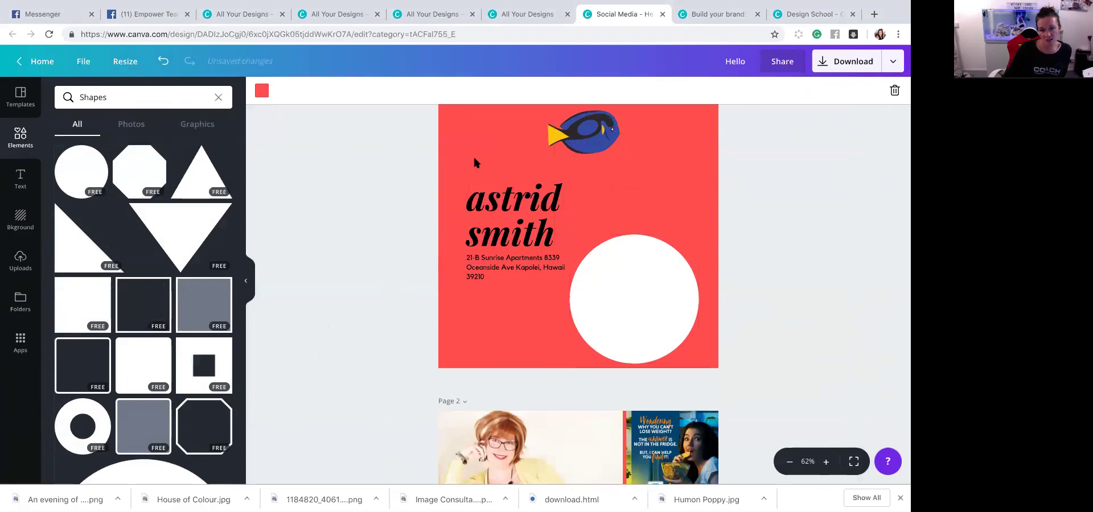
{"action": "left_click", "coordinate": [618, 281]}
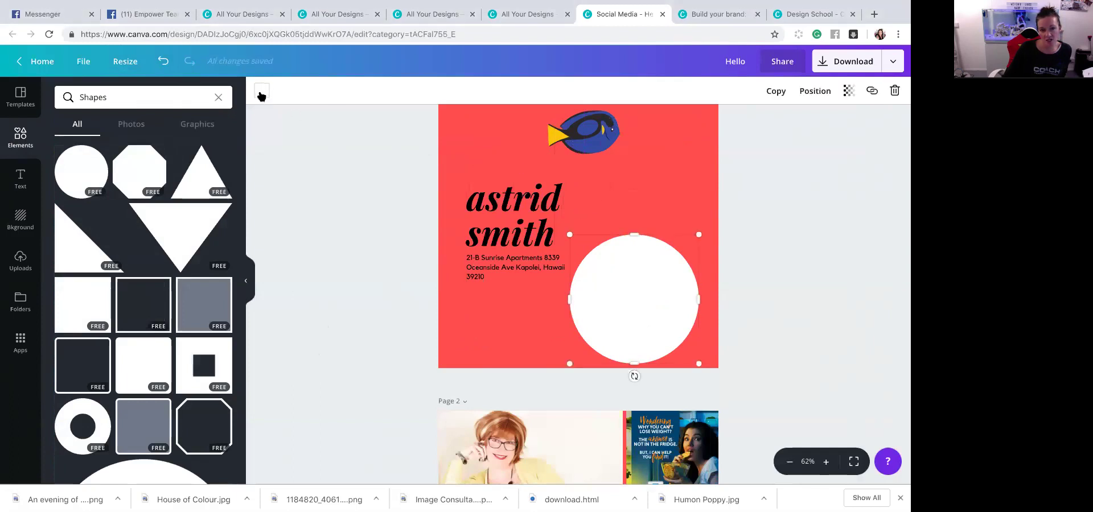
{"action": "scroll", "coordinate": [275, 194], "scroll_direction": "down", "scroll_amount": 1}
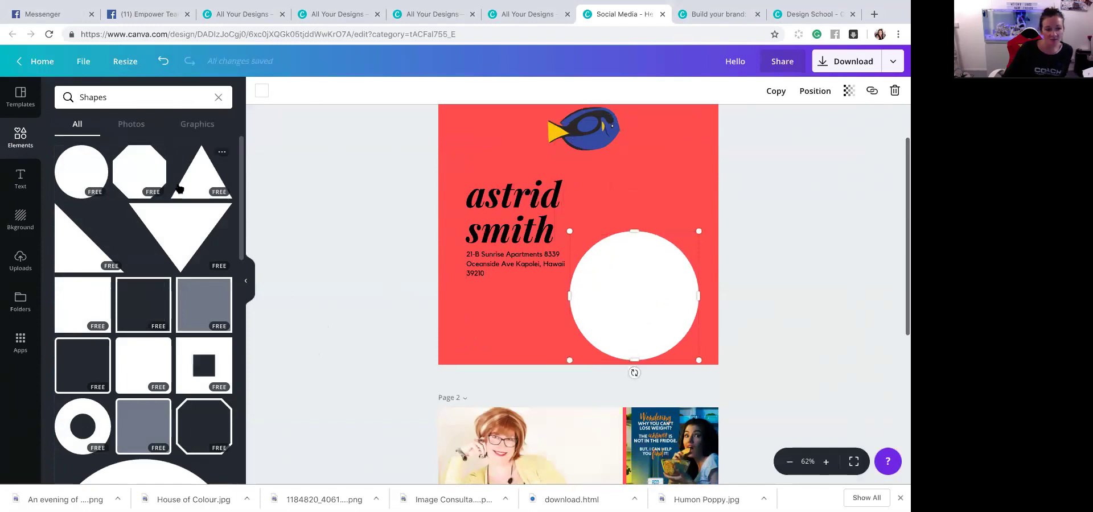
{"action": "scroll", "coordinate": [249, 347], "scroll_direction": "up", "scroll_amount": 1}
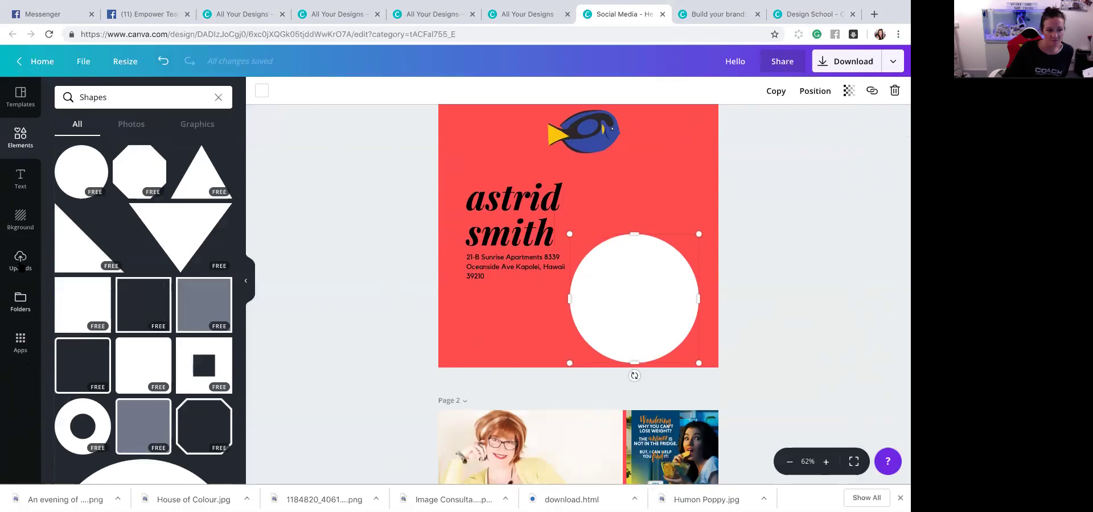
- Try to fill the white circle with the uploaded portrait of the dark-haired woman
{"action": "left_click", "coordinate": [20, 261]}
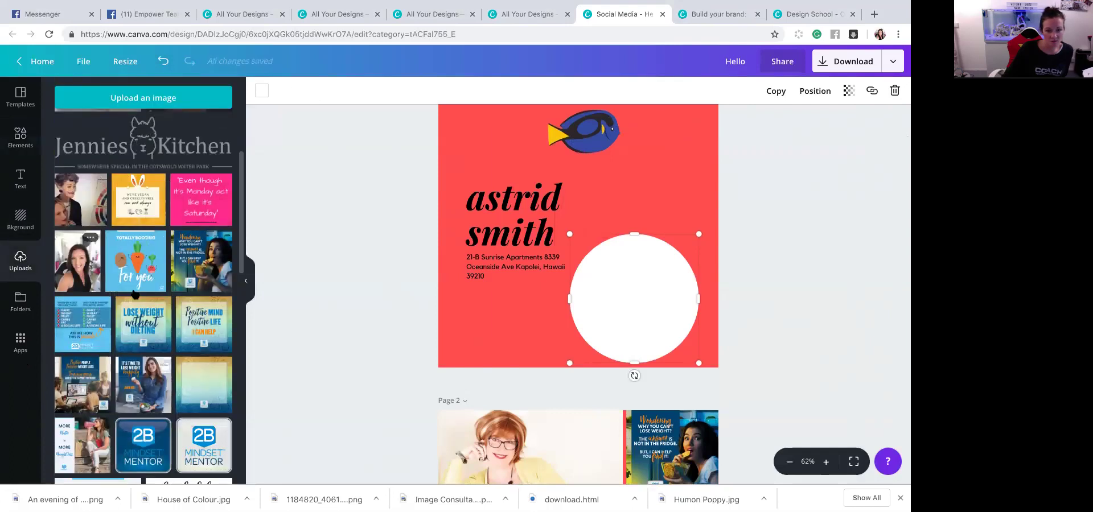
{"action": "left_click", "coordinate": [83, 251]}
{"action": "left_click", "coordinate": [421, 220]}
{"action": "left_click_drag", "start_coordinate": [596, 267], "coordinate": [624, 277]}
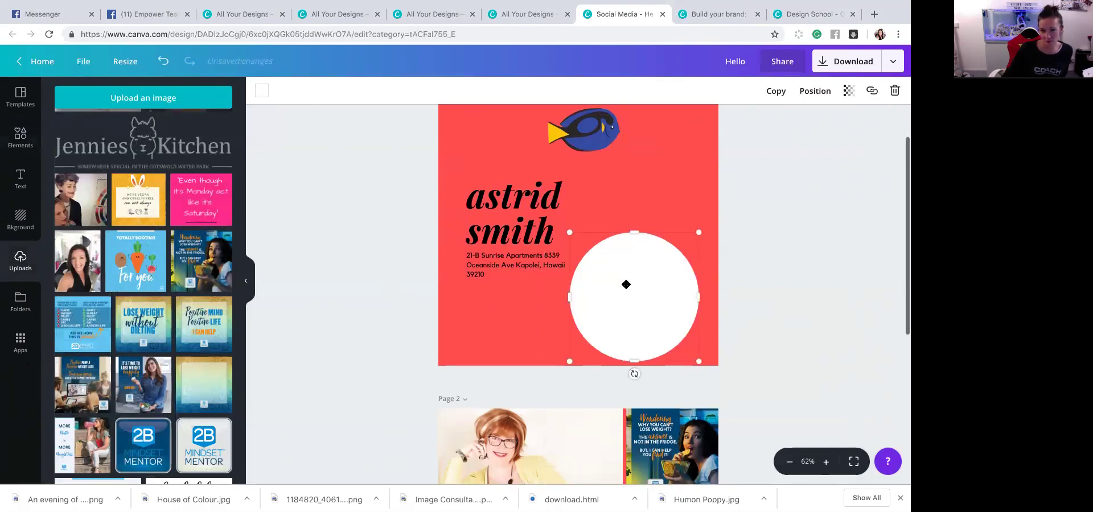
- Shrink the white circle to a small dot near the right edge of page 1, level with the heading
{"action": "left_click_drag", "start_coordinate": [637, 210], "coordinate": [638, 234]}
{"action": "left_click_drag", "start_coordinate": [577, 303], "coordinate": [669, 203]}
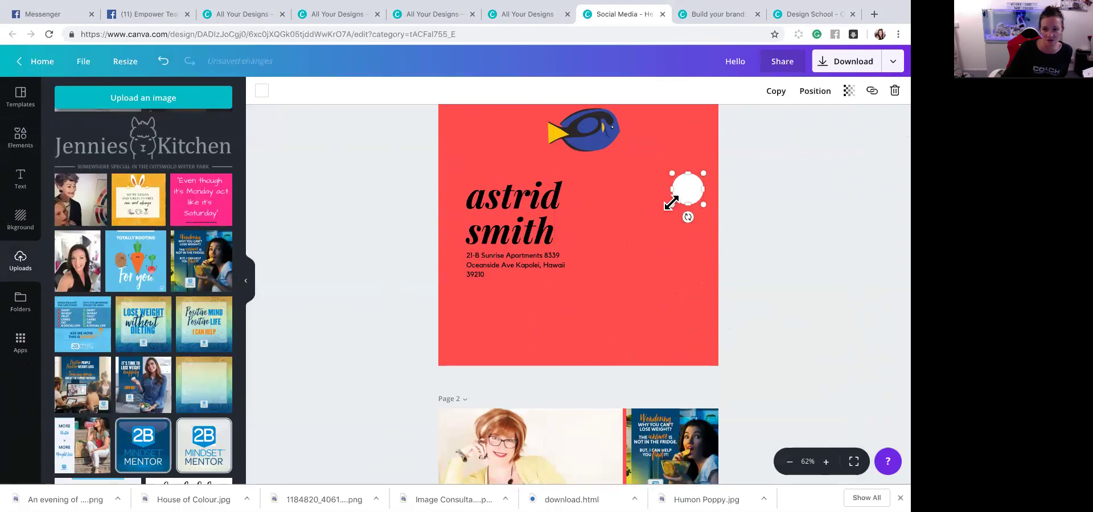
{"action": "mouse_move", "coordinate": [671, 202]}
{"action": "left_mouse_down"}
{"action": "mouse_move", "coordinate": [622, 246]}
{"action": "mouse_move", "coordinate": [668, 208]}
{"action": "left_mouse_up"}
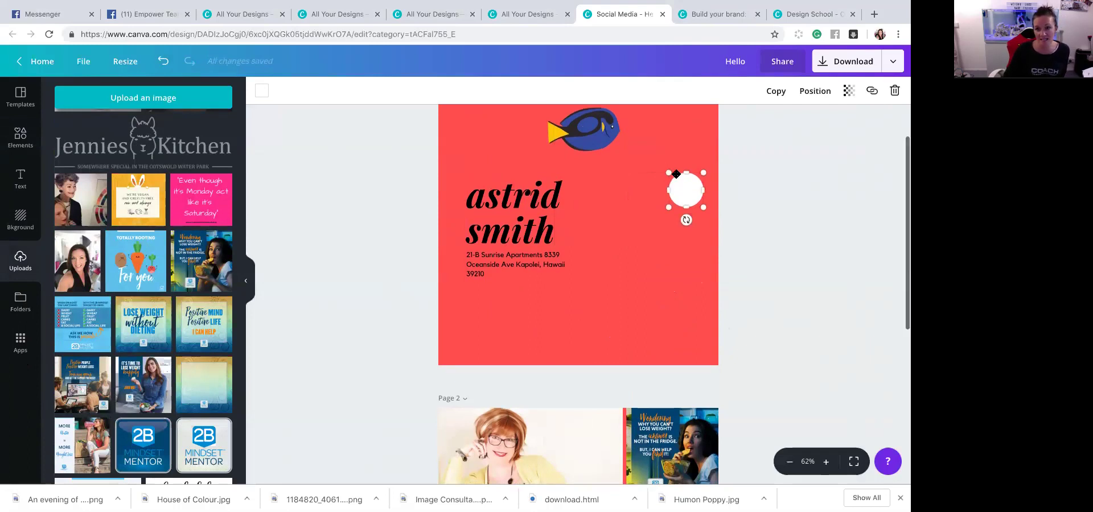
- Duplicate the small white circle six times and scatter the circles over the right half of page 1
{"action": "left_click", "coordinate": [780, 94]}
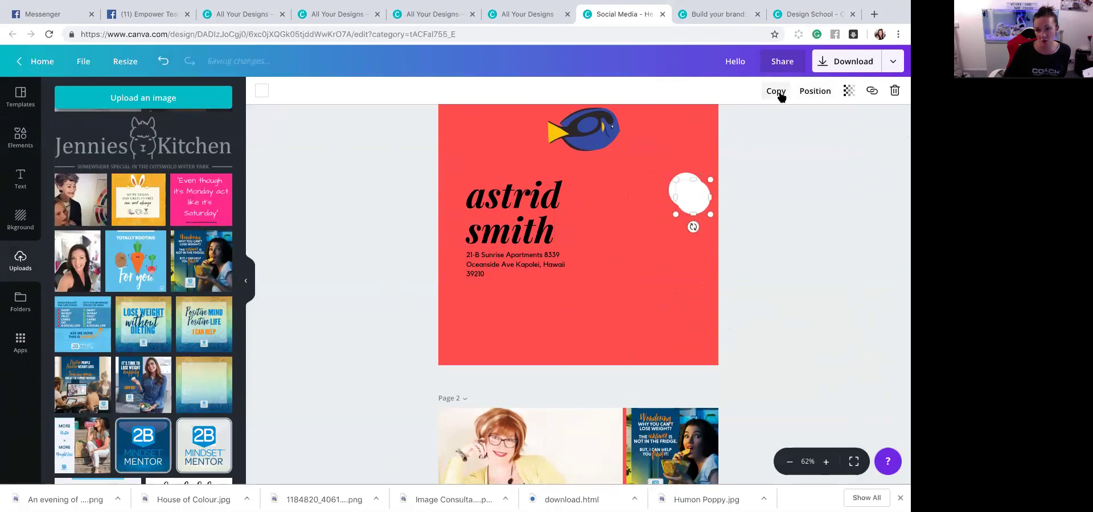
{"action": "left_click", "coordinate": [776, 92]}
{"action": "mouse_move", "coordinate": [695, 201]}
{"action": "left_mouse_down"}
{"action": "mouse_move", "coordinate": [584, 245]}
{"action": "mouse_move", "coordinate": [588, 254]}
{"action": "mouse_move", "coordinate": [618, 220]}
{"action": "mouse_move", "coordinate": [681, 191]}
{"action": "mouse_move", "coordinate": [655, 167]}
{"action": "left_mouse_up"}
{"action": "left_click_drag", "start_coordinate": [706, 213], "coordinate": [680, 304]}
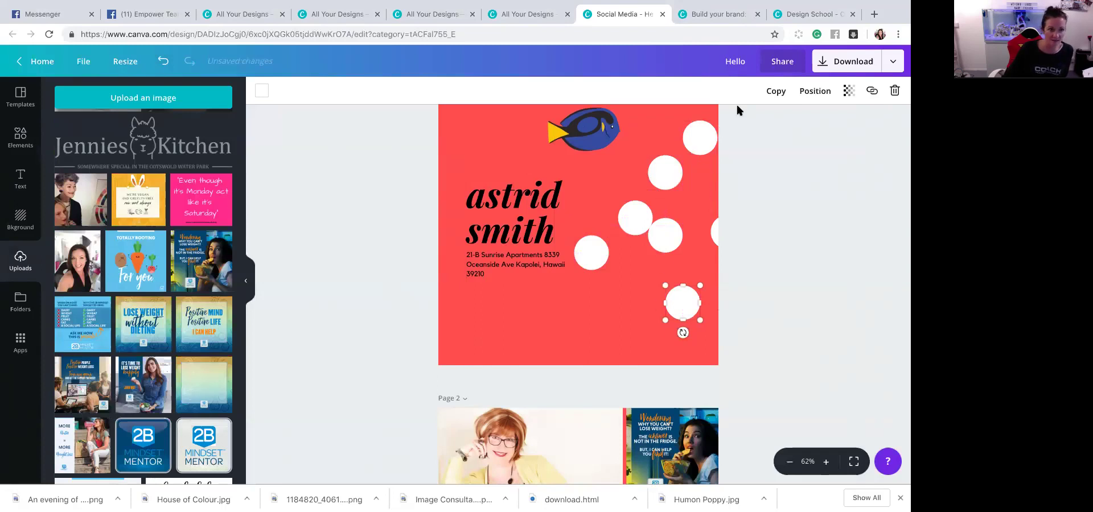
- Recolour the small circle beside the address bright pink and the circle diagonally above it pale rose from the rose gold brand palette
{"action": "left_click", "coordinate": [20, 137]}
{"action": "scroll", "coordinate": [196, 277], "scroll_direction": "down", "scroll_amount": 10}
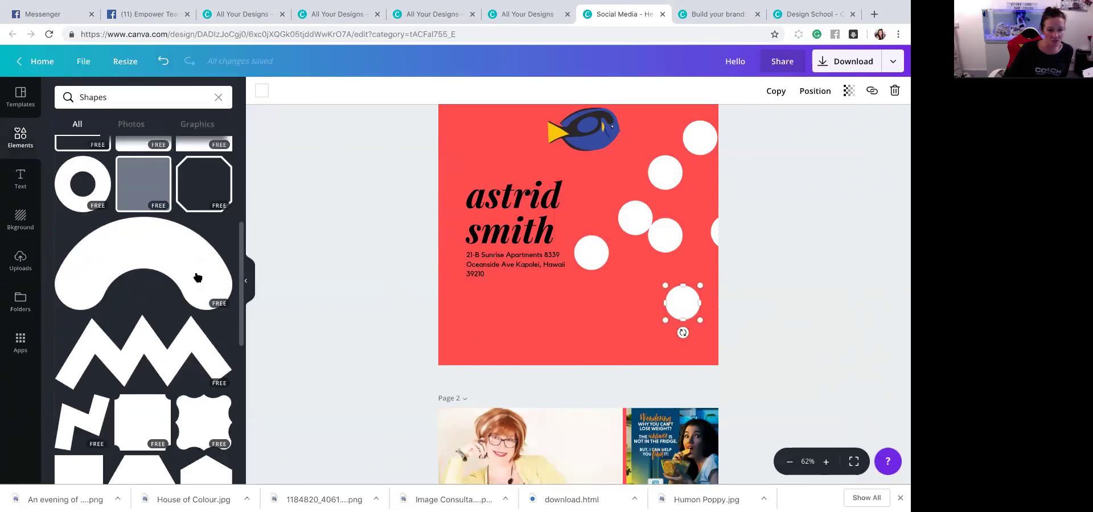
{"action": "scroll", "coordinate": [197, 278], "scroll_direction": "down", "scroll_amount": 5}
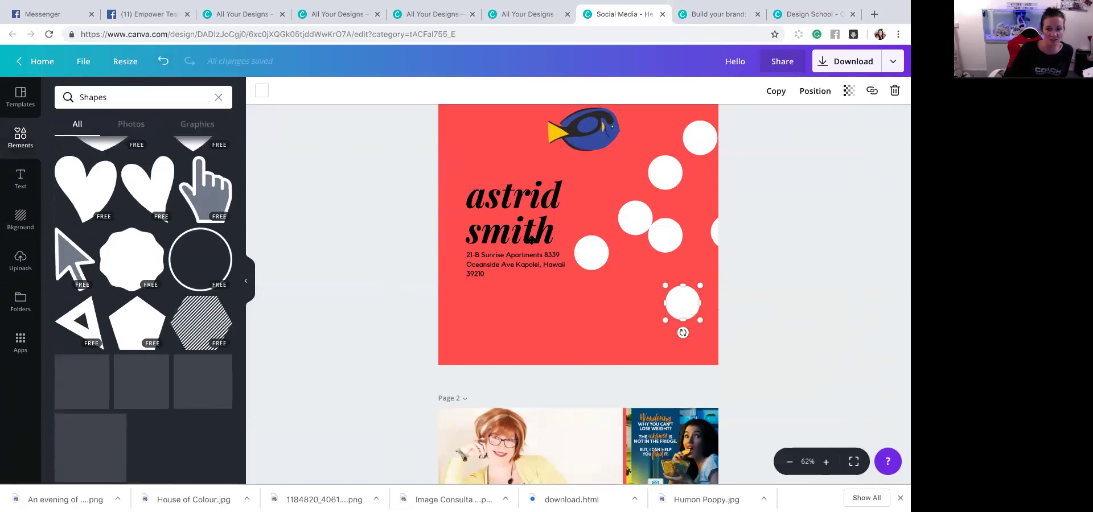
{"action": "left_click", "coordinate": [587, 251]}
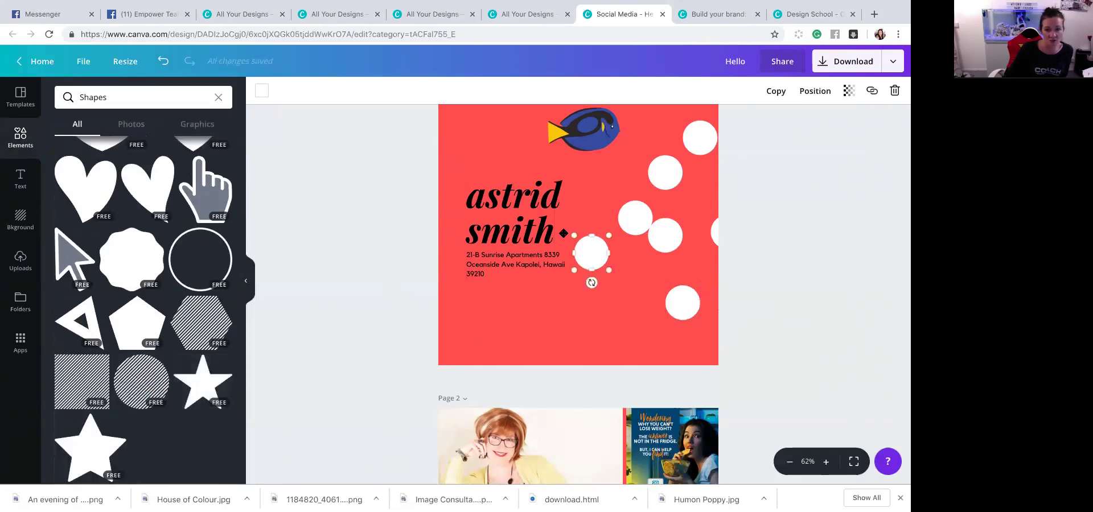
{"action": "left_click", "coordinate": [261, 90]}
{"action": "left_click", "coordinate": [306, 271]}
{"action": "left_click", "coordinate": [635, 218]}
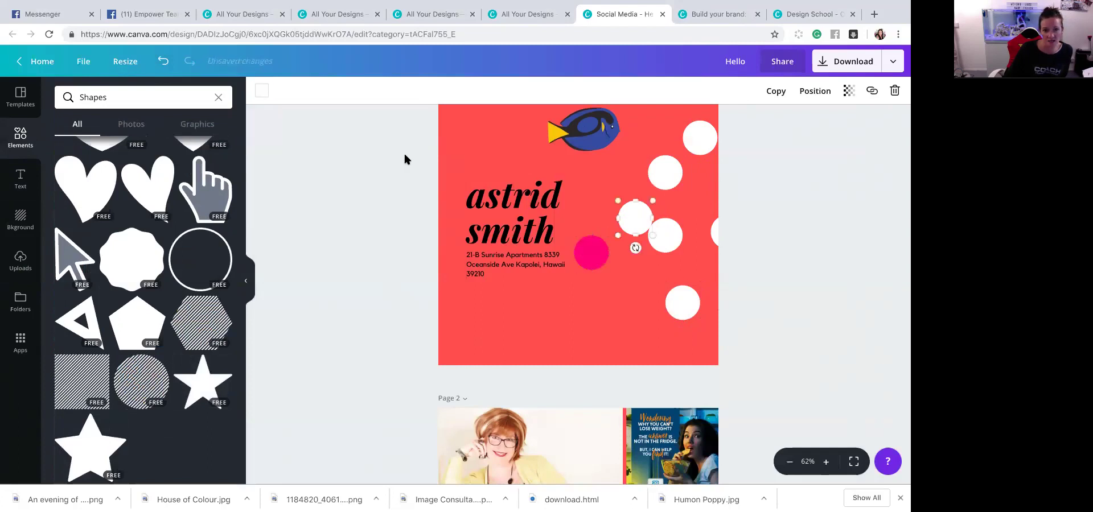
{"action": "left_click", "coordinate": [262, 91]}
{"action": "left_click", "coordinate": [380, 246]}
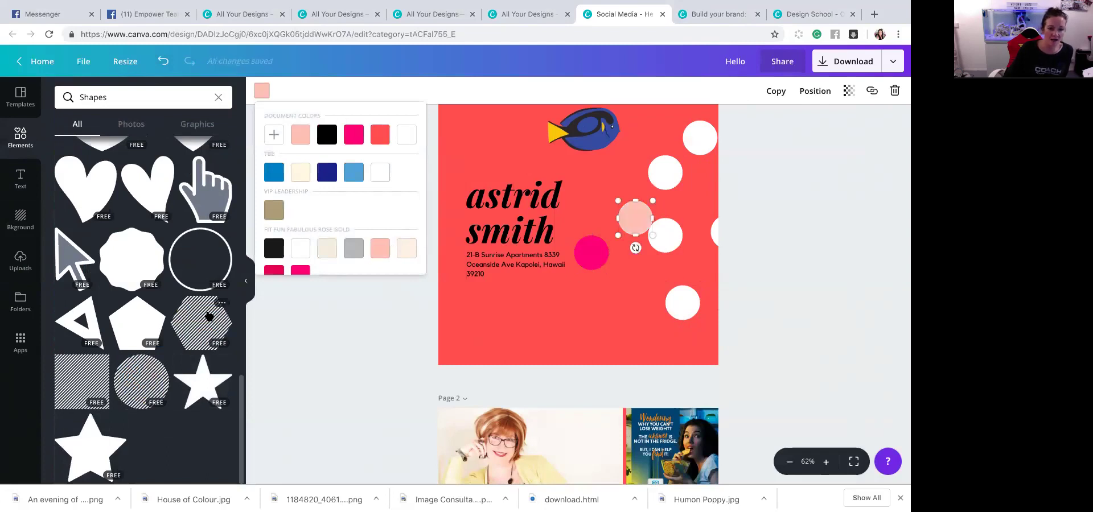
- Insert the diagonally striped hexagon shape on page 1 and delete it again
{"action": "left_click", "coordinate": [209, 316]}
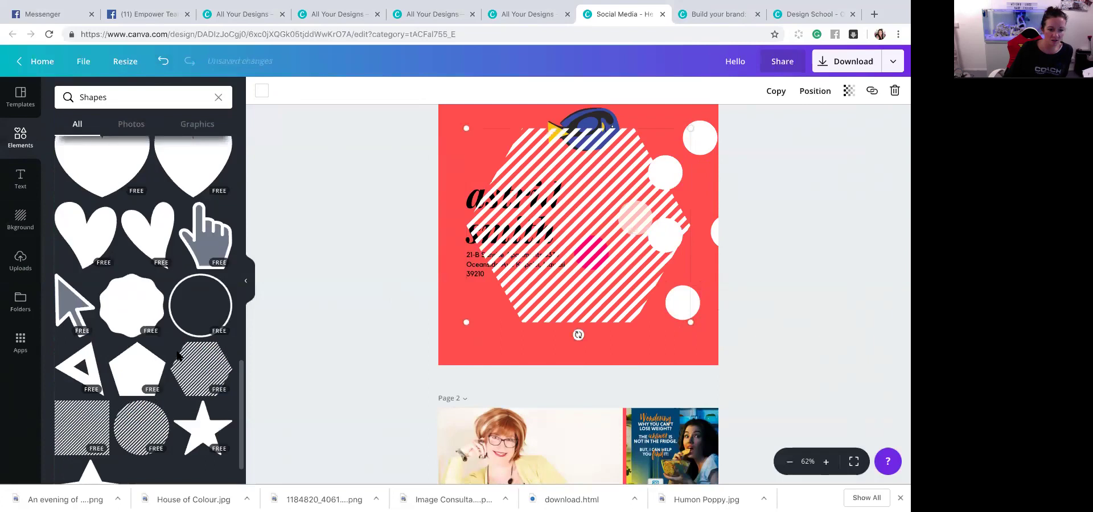
{"action": "scroll", "coordinate": [129, 287], "scroll_direction": "up", "scroll_amount": 10}
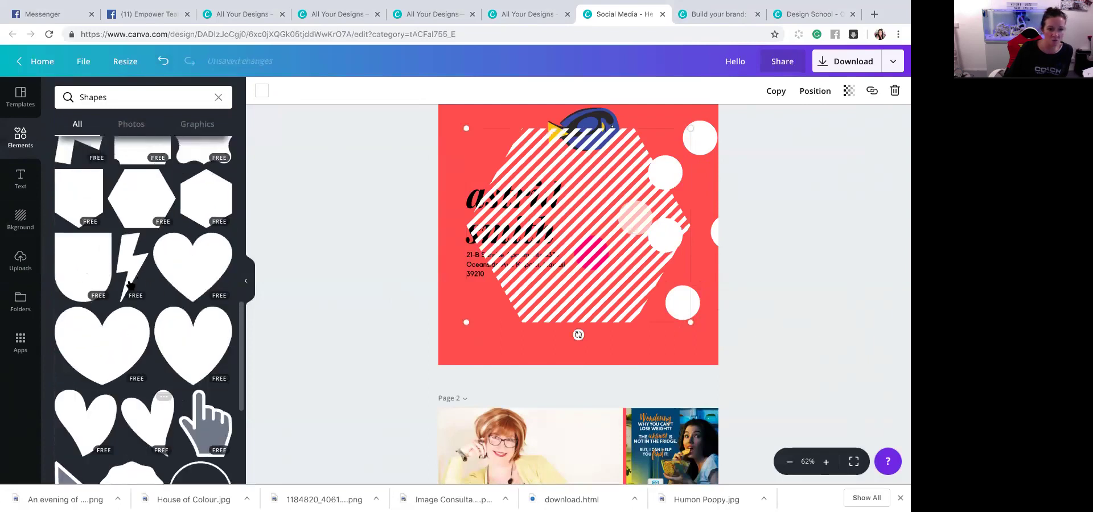
{"action": "scroll", "coordinate": [529, 231], "scroll_direction": "down", "scroll_amount": 1}
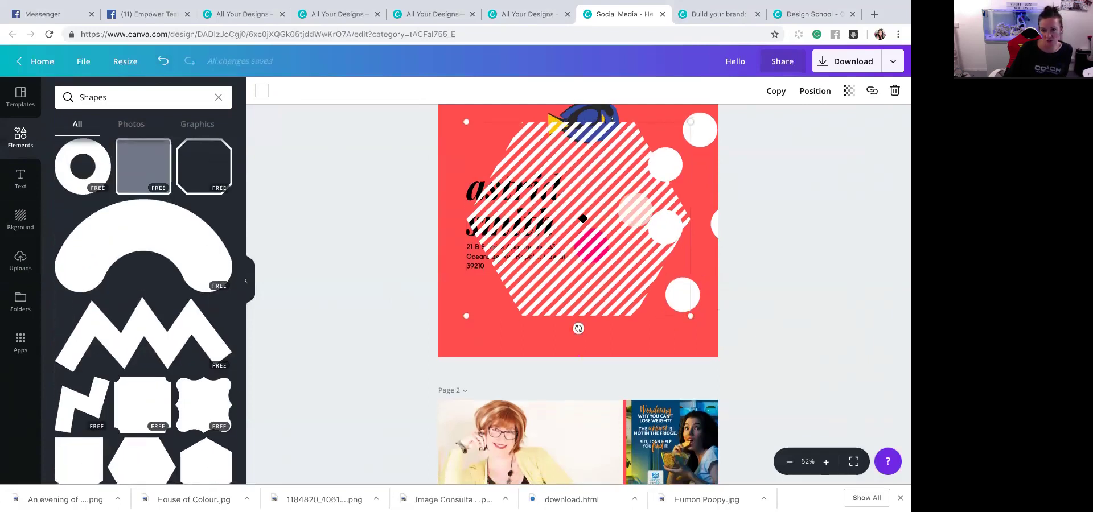
{"action": "key", "text": "Delete"}
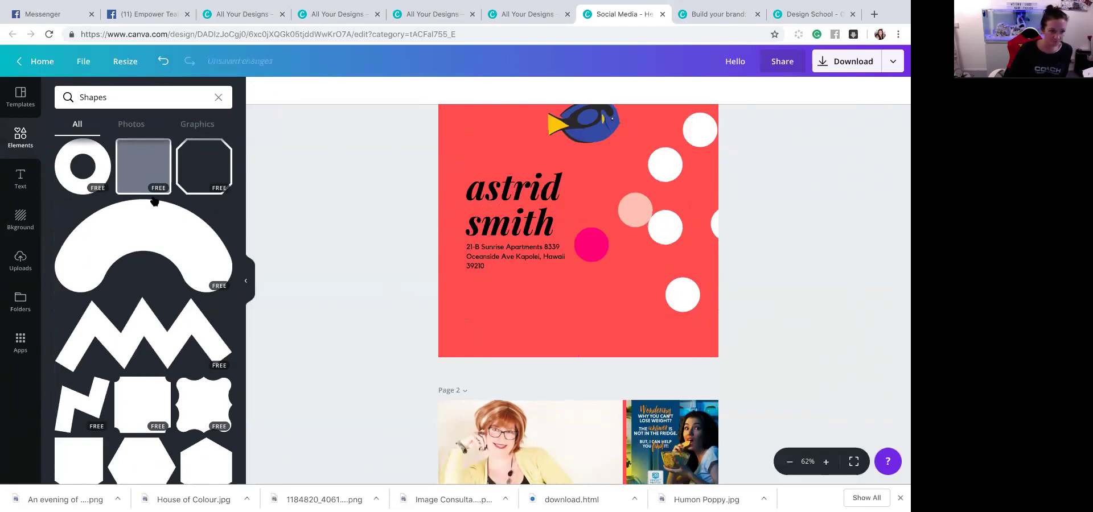
- Insert the blue stacked bar chart from the Charts elements on page 1 and delete it again
{"action": "left_click", "coordinate": [218, 98]}
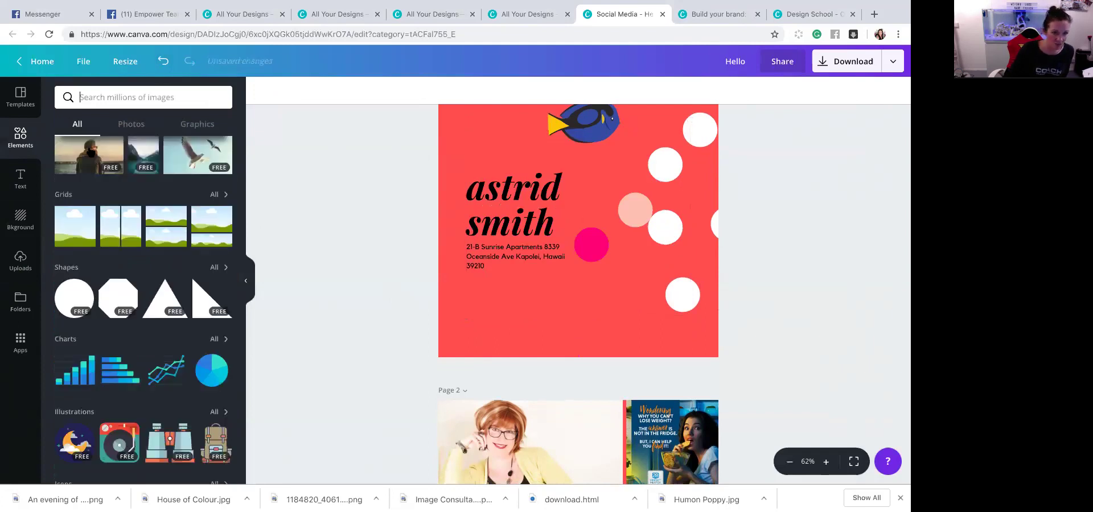
{"action": "scroll", "coordinate": [202, 242], "scroll_direction": "down", "scroll_amount": 3}
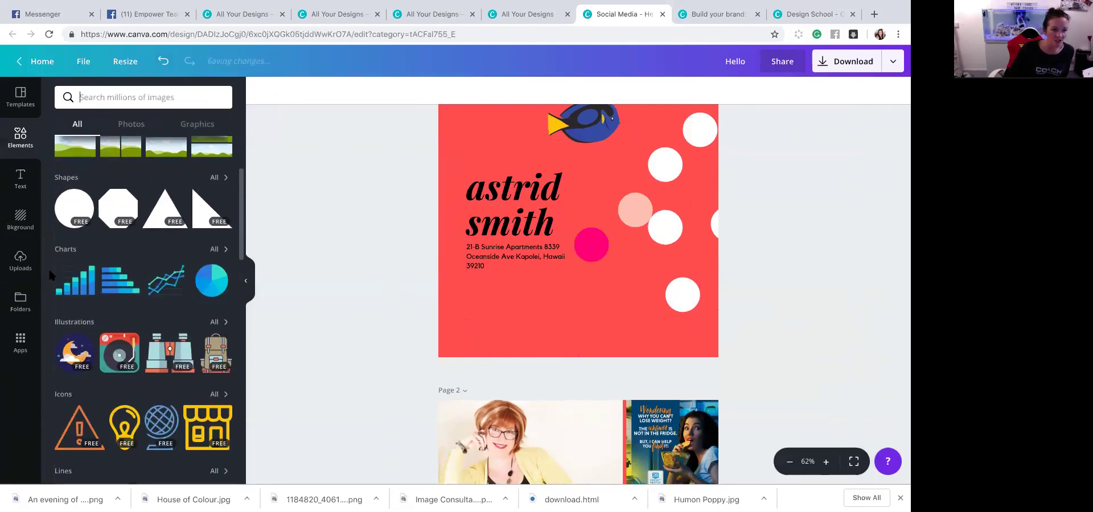
{"action": "left_click", "coordinate": [81, 287]}
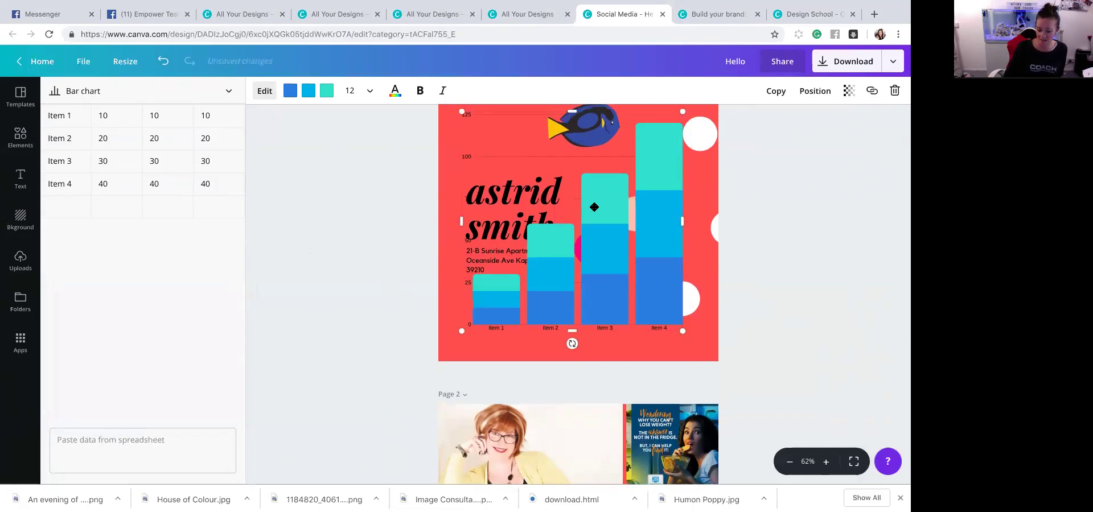
{"action": "key", "text": "Delete"}
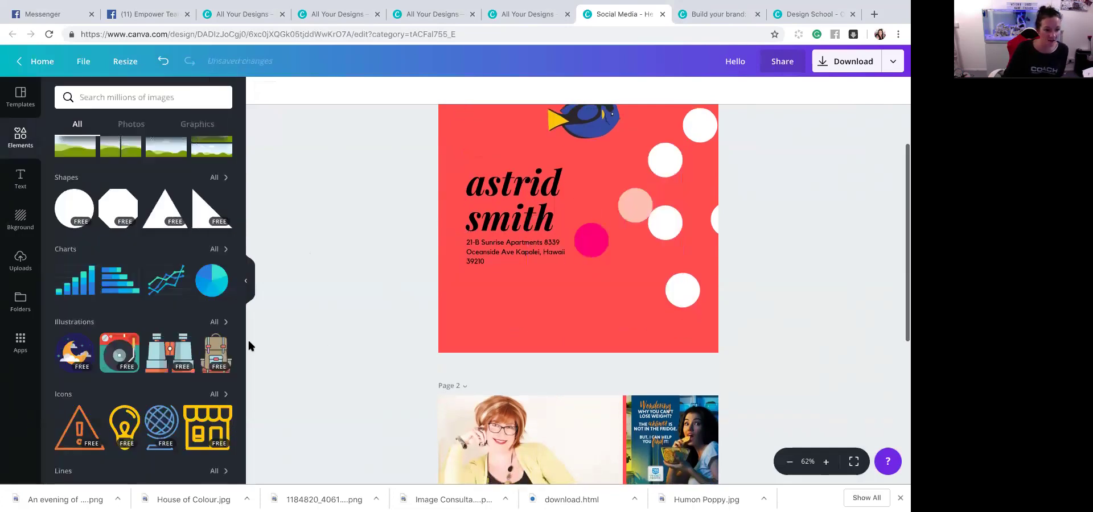
- Insert the green-and-yellow line chart from the full Charts collection on page 1 and delete it again
{"action": "left_click", "coordinate": [217, 250]}
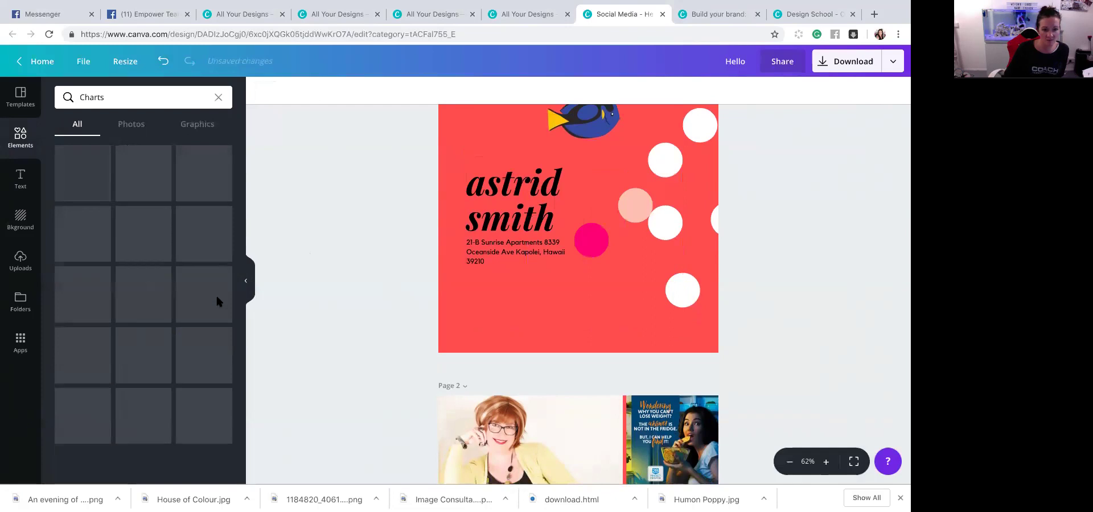
{"action": "scroll", "coordinate": [184, 294], "scroll_direction": "down", "scroll_amount": 1}
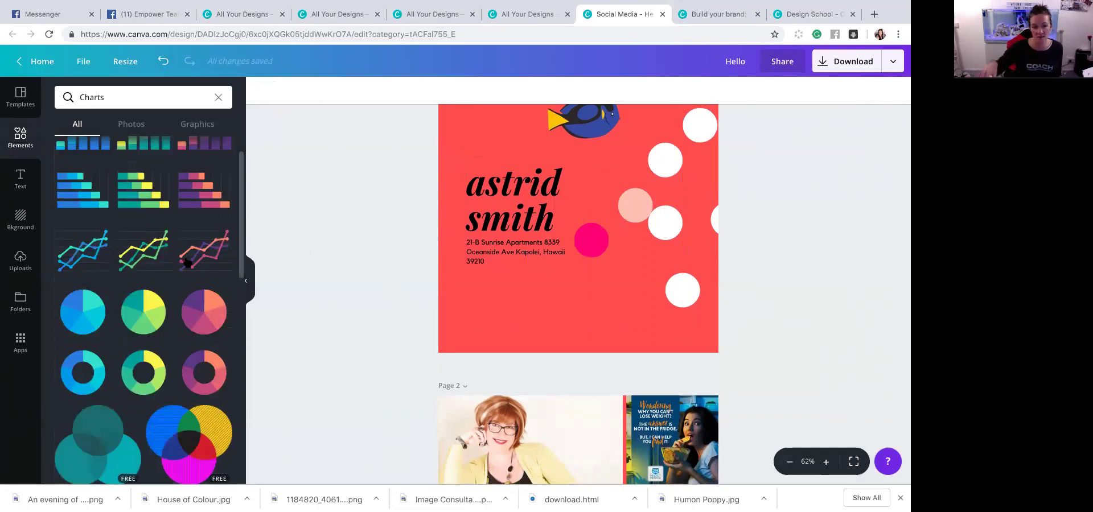
{"action": "left_click", "coordinate": [148, 261]}
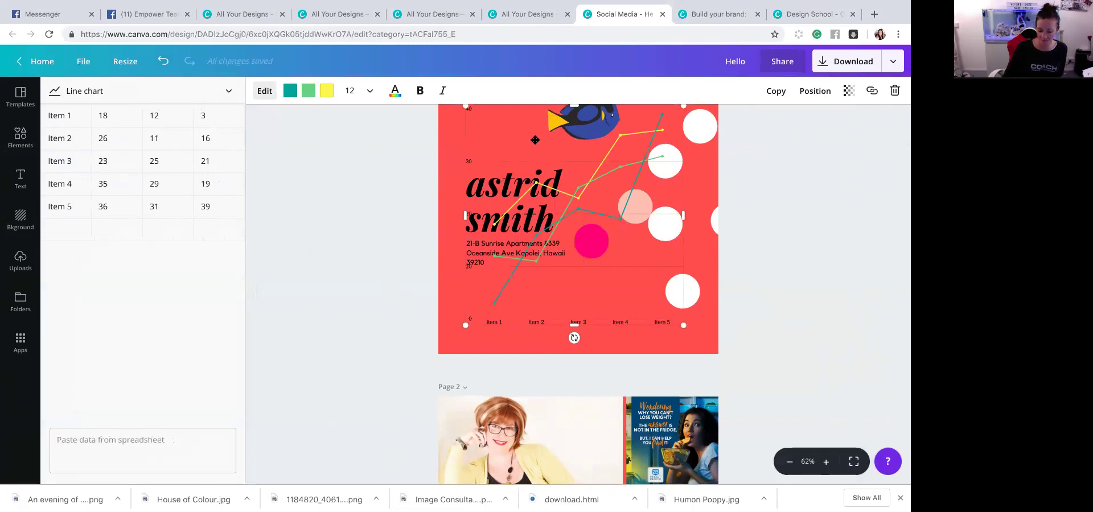
{"action": "key", "text": "Delete"}
{"action": "scroll", "coordinate": [186, 307], "scroll_direction": "down", "scroll_amount": 5}
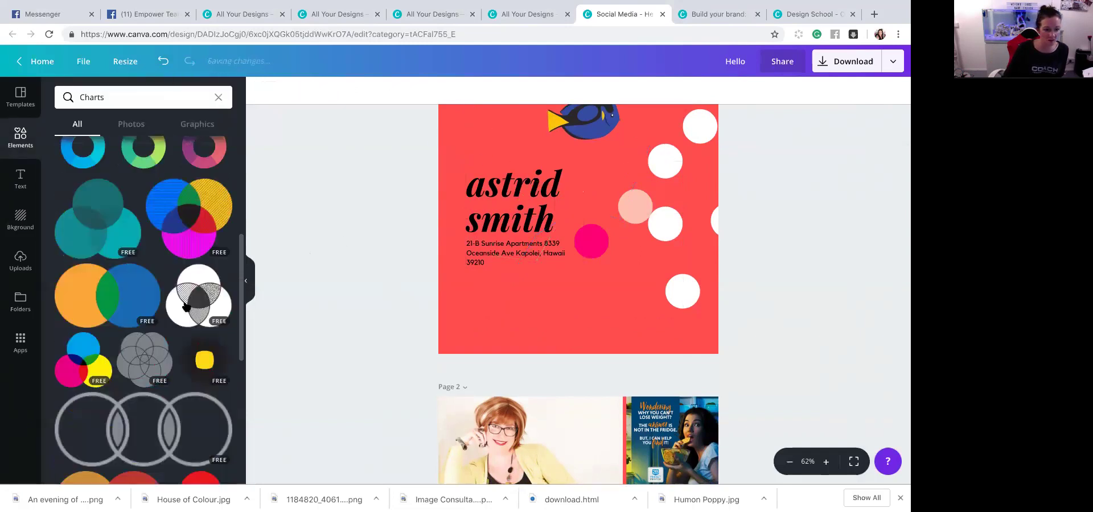
{"action": "scroll", "coordinate": [185, 308], "scroll_direction": "down", "scroll_amount": 10}
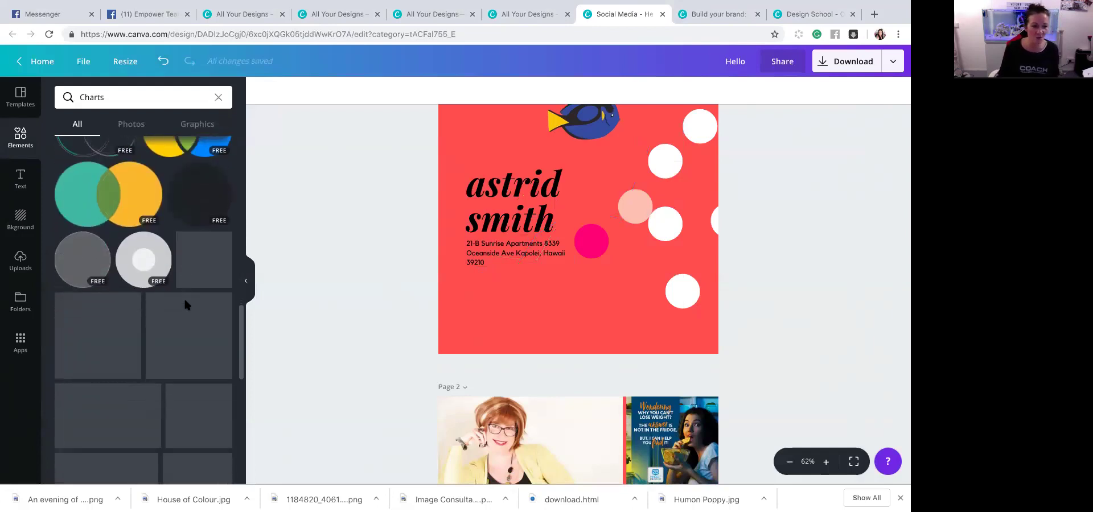
- Look through the rest of the full Charts collection and the full Icons collection in the elements library
{"action": "scroll", "coordinate": [186, 306], "scroll_direction": "down", "scroll_amount": 5}
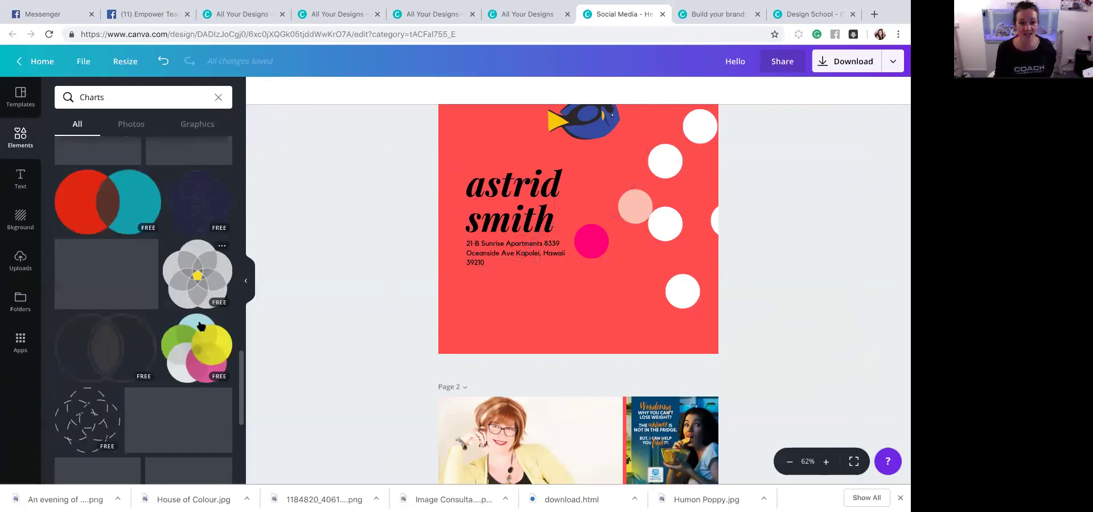
{"action": "scroll", "coordinate": [198, 326], "scroll_direction": "down", "scroll_amount": 5}
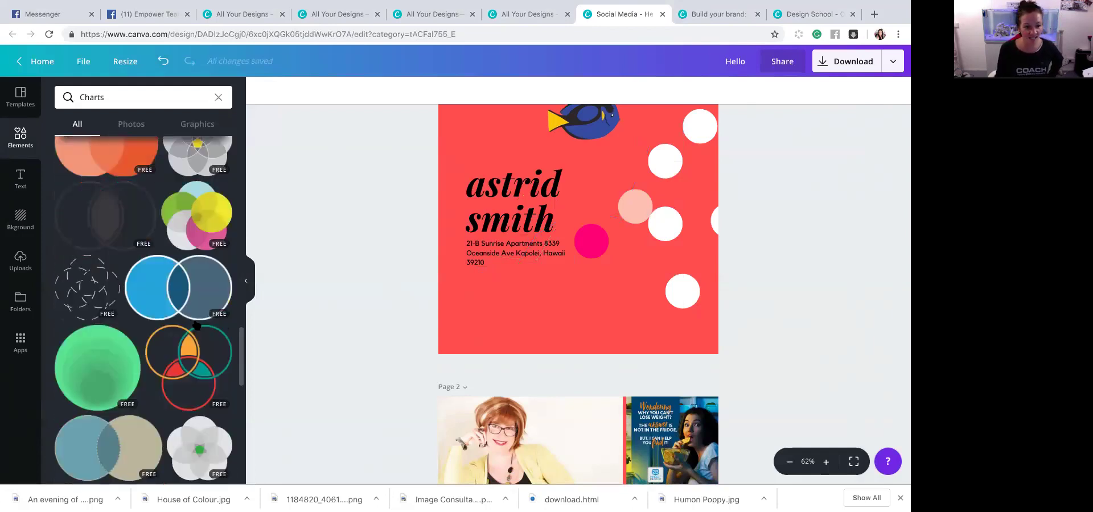
{"action": "scroll", "coordinate": [197, 326], "scroll_direction": "down", "scroll_amount": 1}
{"action": "scroll", "coordinate": [194, 284], "scroll_direction": "up", "scroll_amount": 20}
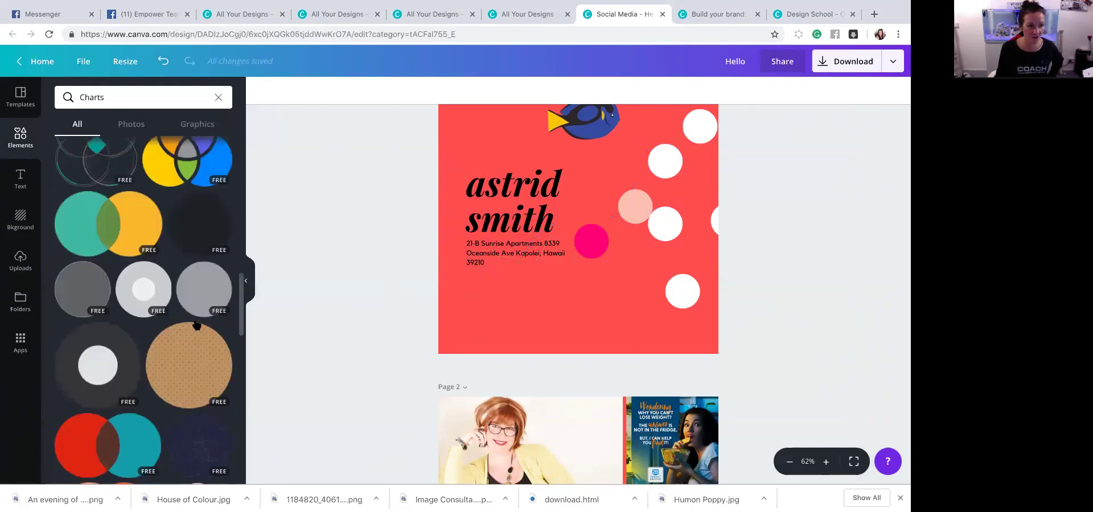
{"action": "left_click", "coordinate": [219, 98]}
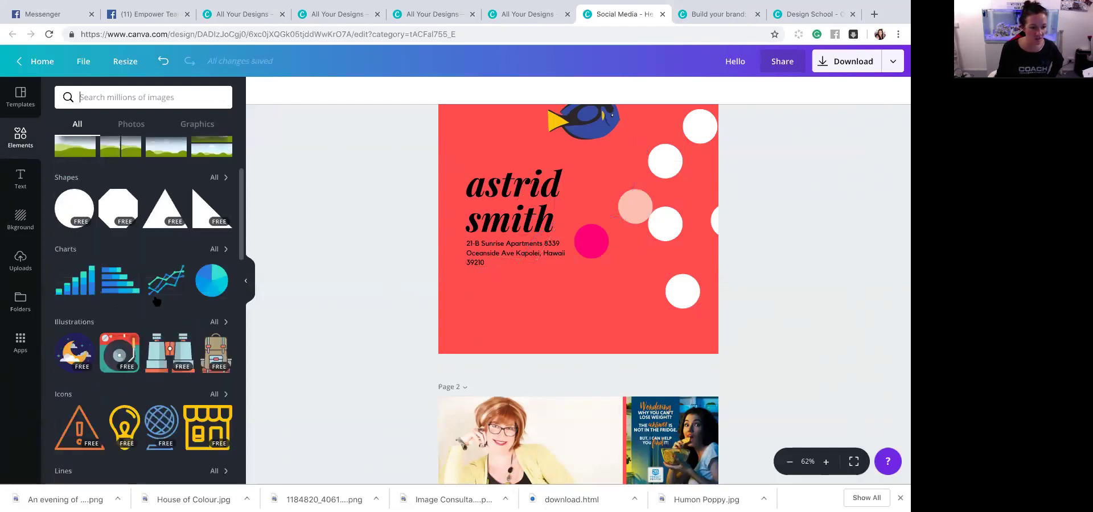
{"action": "scroll", "coordinate": [157, 302], "scroll_direction": "down", "scroll_amount": 2}
{"action": "scroll", "coordinate": [241, 277], "scroll_direction": "down", "scroll_amount": 3}
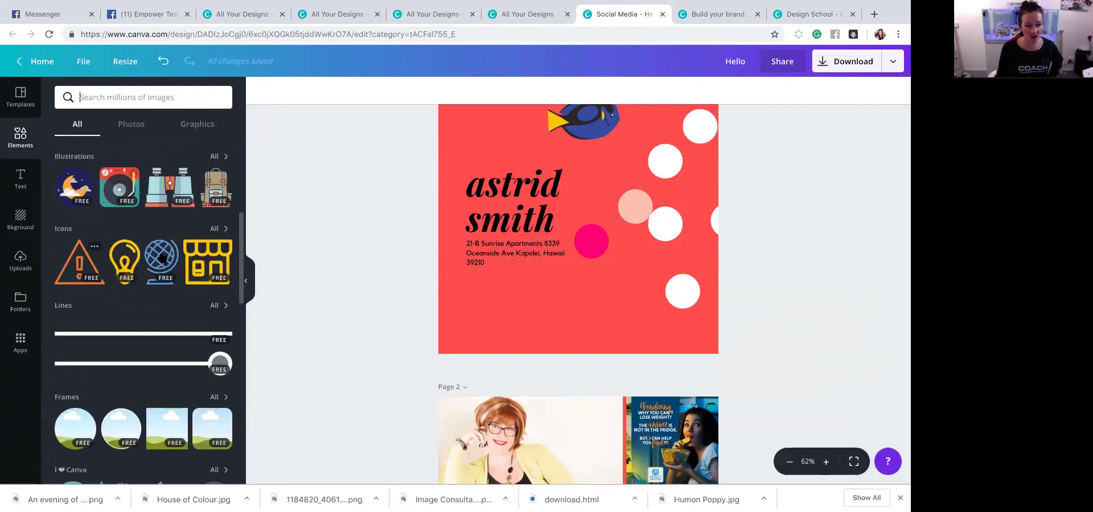
{"action": "scroll", "coordinate": [214, 263], "scroll_direction": "down", "scroll_amount": 2}
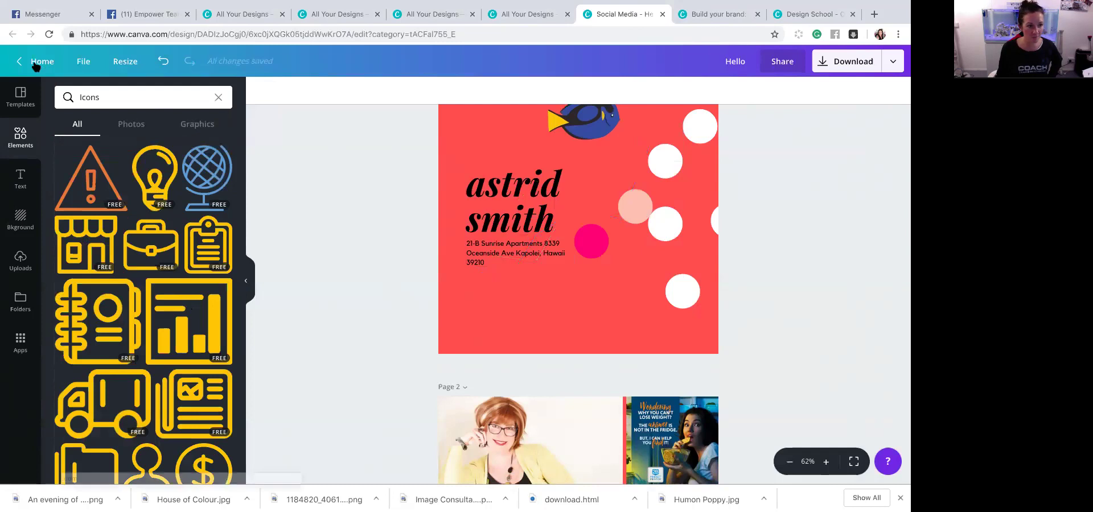
{"action": "left_click", "coordinate": [218, 98]}
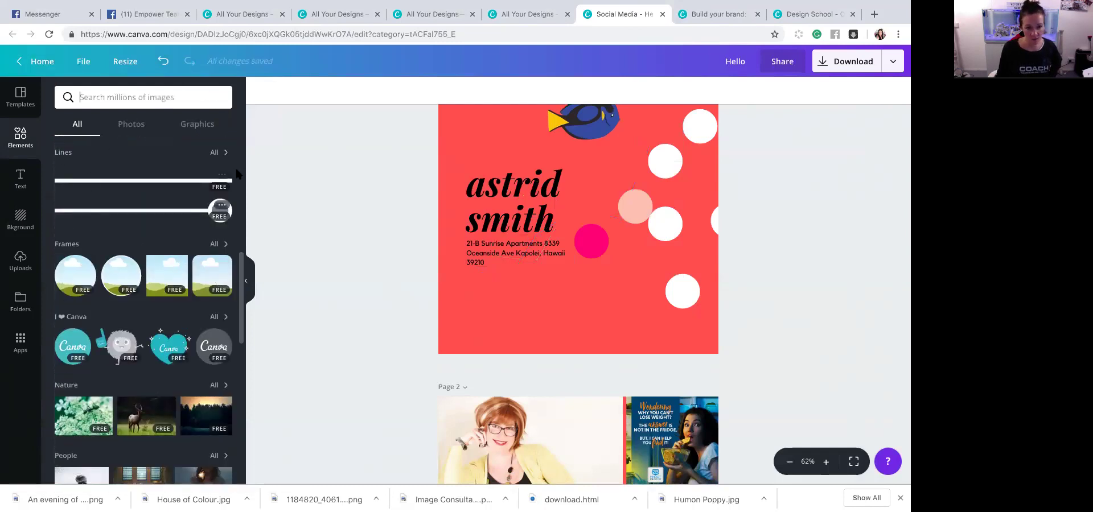
- Insert a plain circular frame on page 1, shrink it and place it in the lower-left corner below the address
{"action": "left_click", "coordinate": [72, 276]}
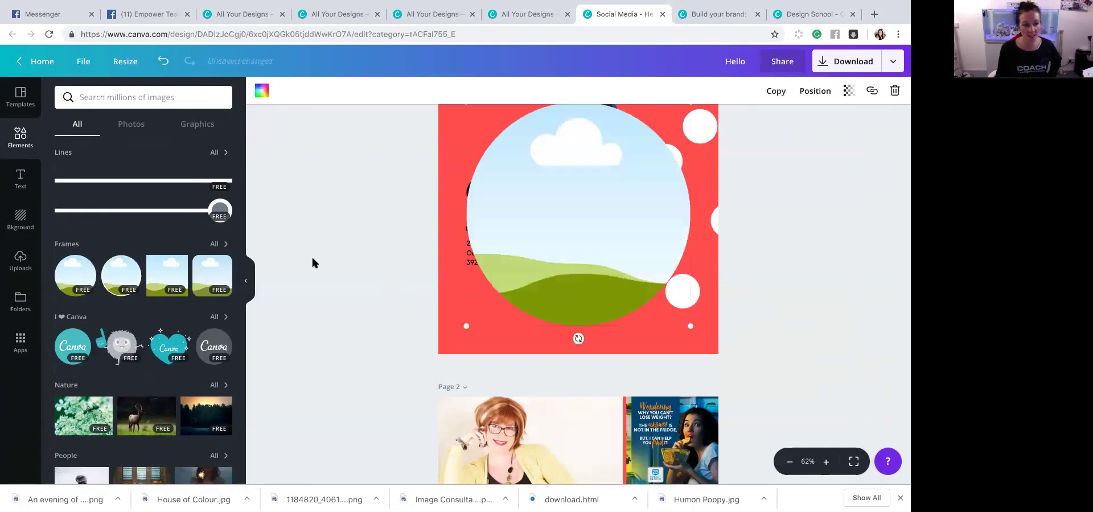
{"action": "scroll", "coordinate": [312, 262], "scroll_direction": "down", "scroll_amount": 1}
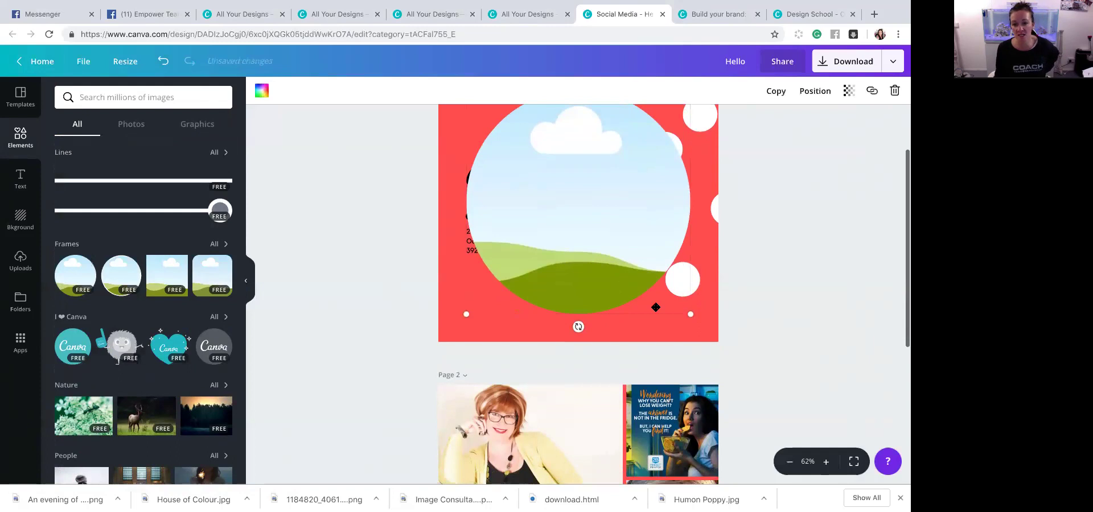
{"action": "left_click_drag", "start_coordinate": [682, 306], "coordinate": [587, 212]}
{"action": "left_click_drag", "start_coordinate": [534, 166], "coordinate": [524, 304]}
{"action": "mouse_move", "coordinate": [501, 276]}
{"action": "left_mouse_down"}
{"action": "mouse_move", "coordinate": [511, 268]}
{"action": "mouse_move", "coordinate": [512, 285]}
{"action": "left_mouse_up"}
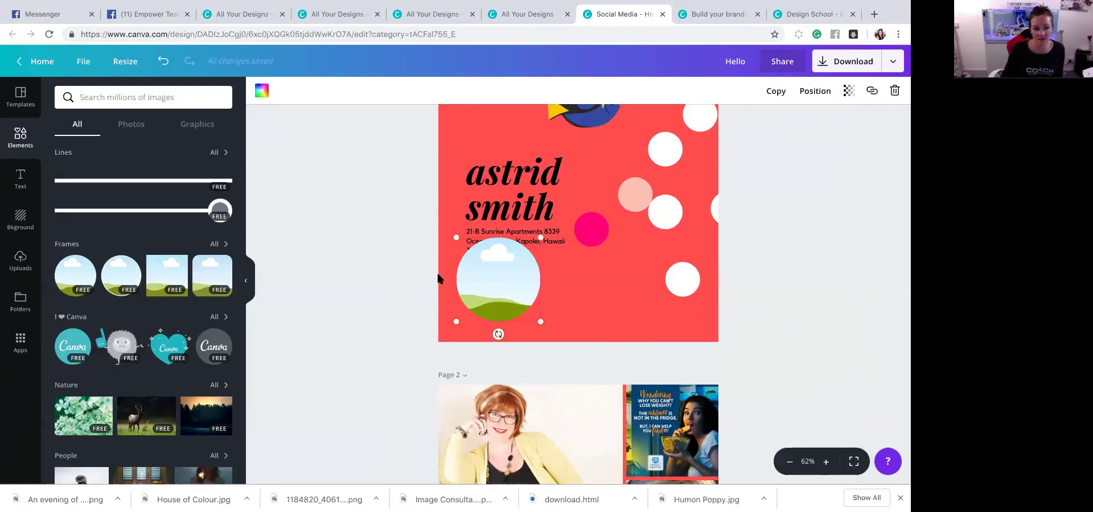
- Duplicate the small circular frame twice and arrange the three frames in a row along the lower edge of page 1
{"action": "left_click", "coordinate": [479, 236]}
{"action": "left_click", "coordinate": [495, 273]}
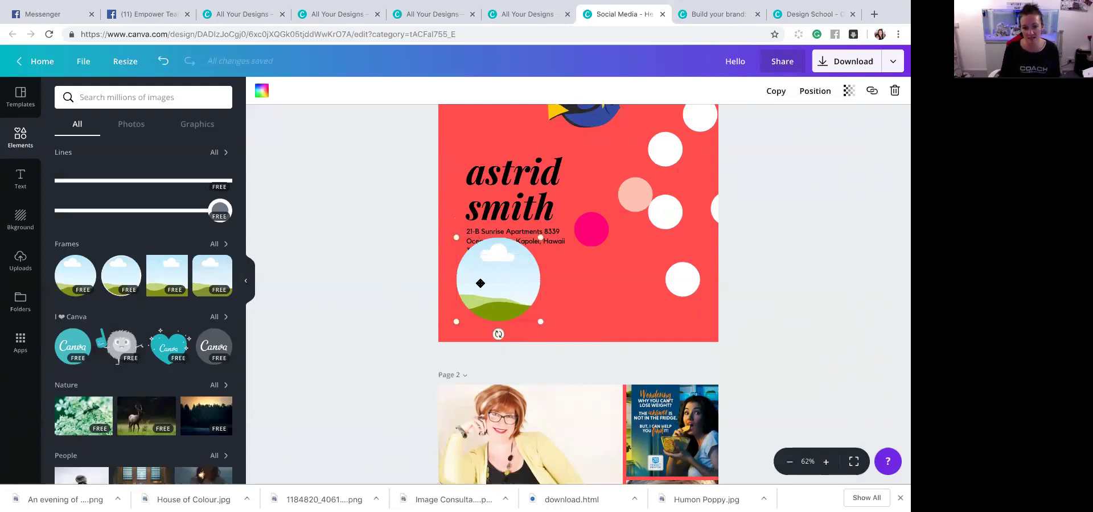
{"action": "left_click", "coordinate": [784, 95]}
{"action": "left_click_drag", "start_coordinate": [529, 259], "coordinate": [686, 263]}
{"action": "left_click_drag", "start_coordinate": [616, 273], "coordinate": [606, 267]}
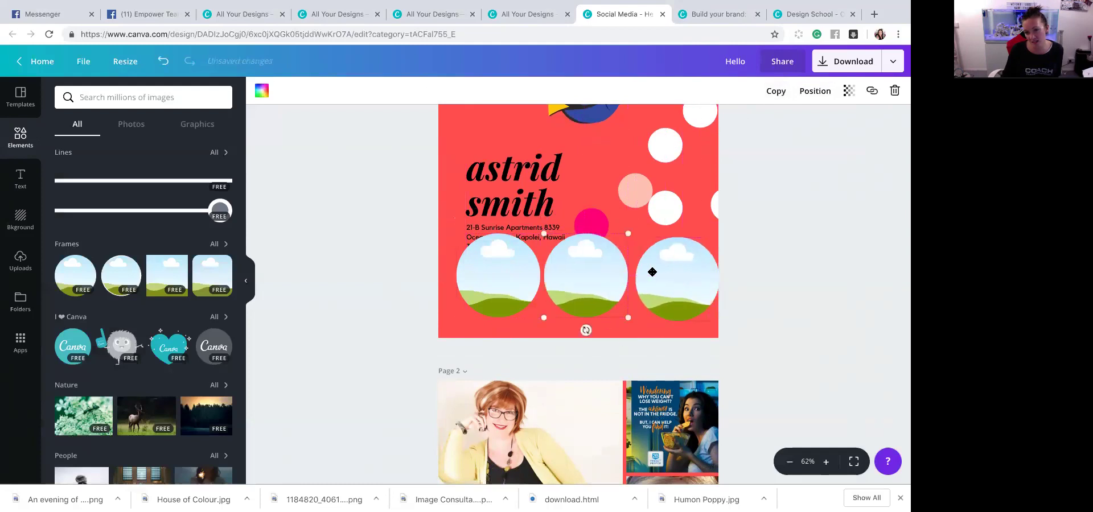
- Fill the left frame with the uploaded dark-haired woman's selfie and the middle frame with the grey-haired woman's photo
{"action": "left_click", "coordinate": [20, 262]}
{"action": "left_click", "coordinate": [89, 257]}
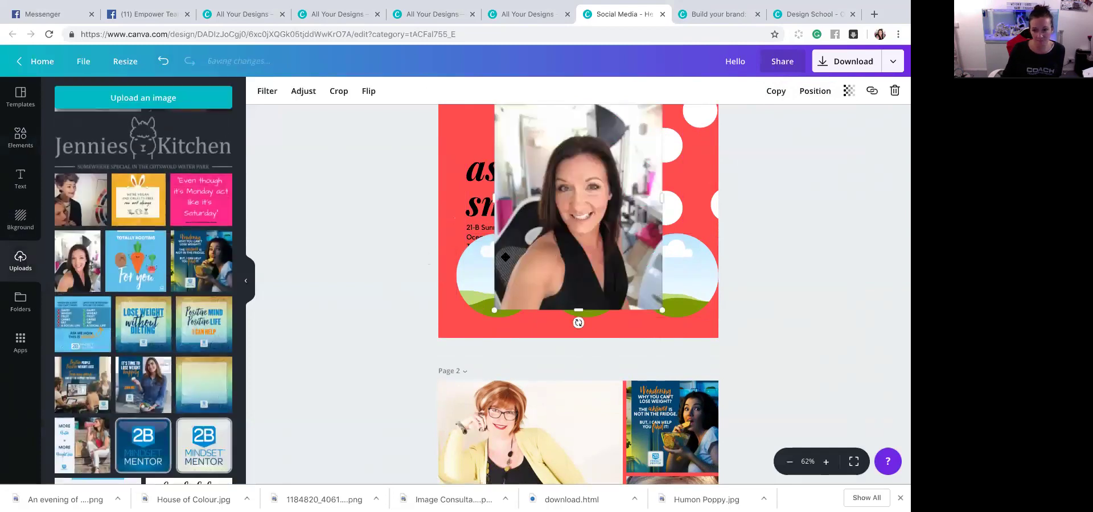
{"action": "left_click_drag", "start_coordinate": [536, 300], "coordinate": [550, 292]}
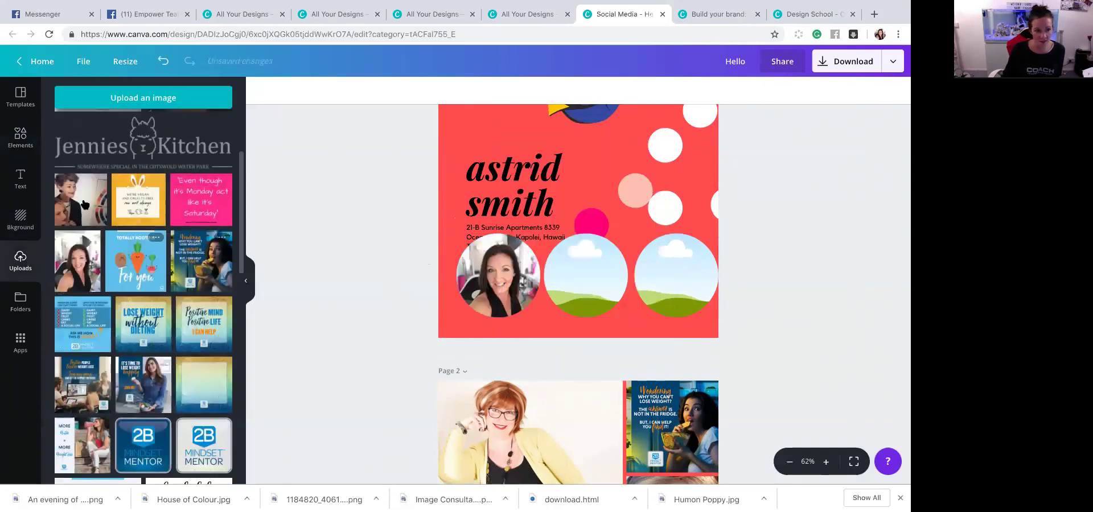
{"action": "left_click", "coordinate": [95, 181]}
{"action": "left_click_drag", "start_coordinate": [548, 249], "coordinate": [574, 296]}
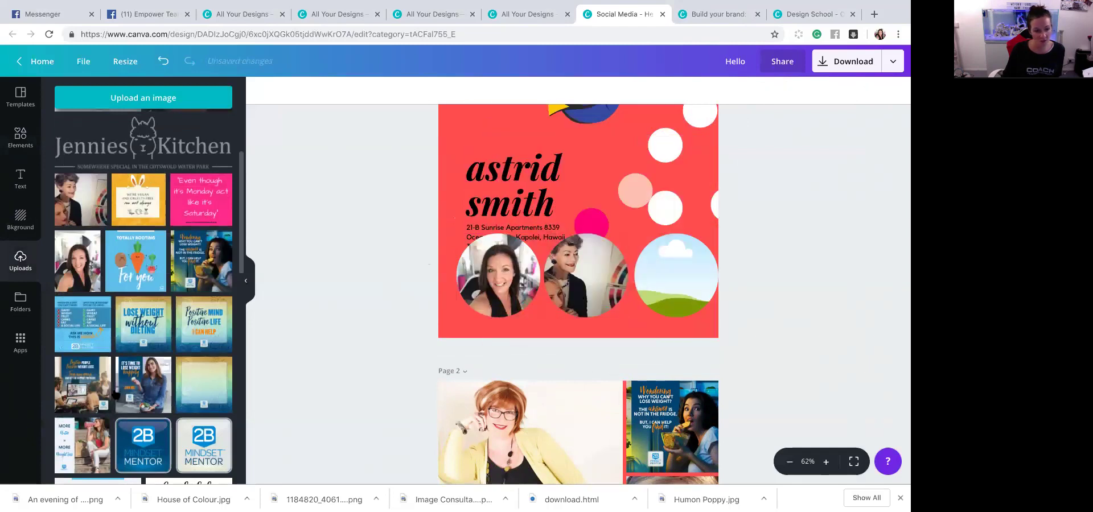
- Fill the right circular frame with the uploaded close-up portrait of the blonde woman
{"action": "scroll", "coordinate": [160, 365], "scroll_direction": "down", "scroll_amount": 5}
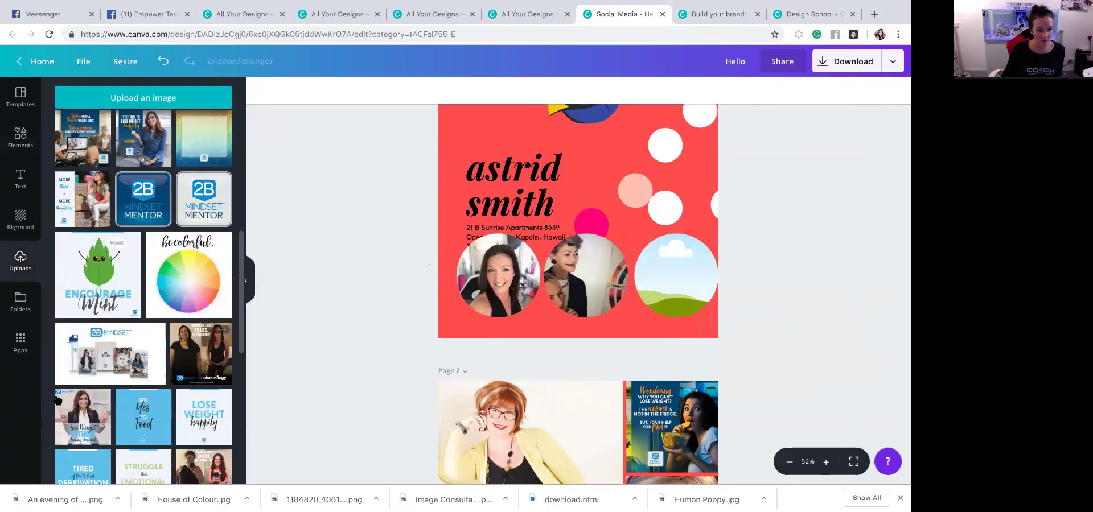
{"action": "scroll", "coordinate": [137, 424], "scroll_direction": "down", "scroll_amount": 10}
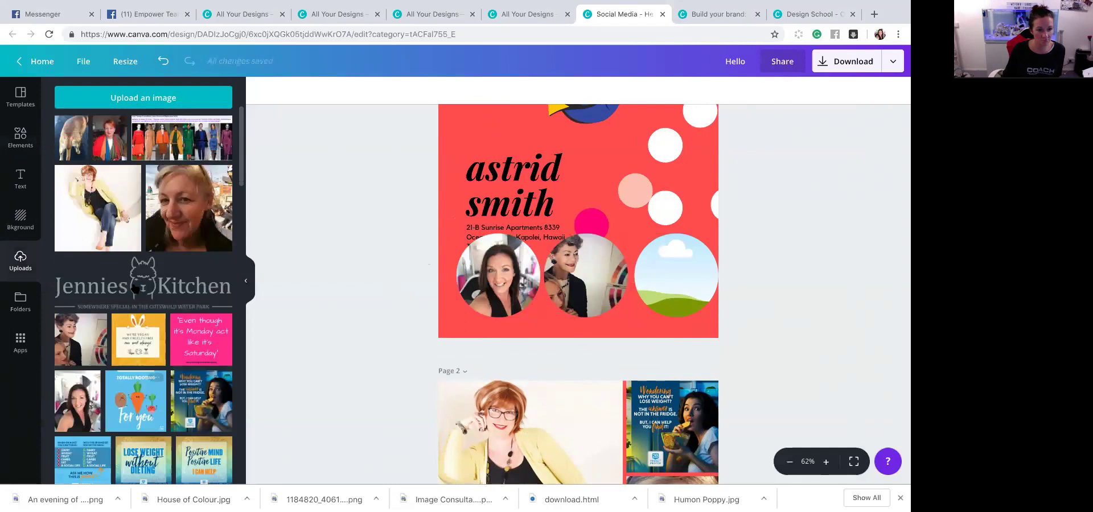
{"action": "left_click", "coordinate": [188, 207]}
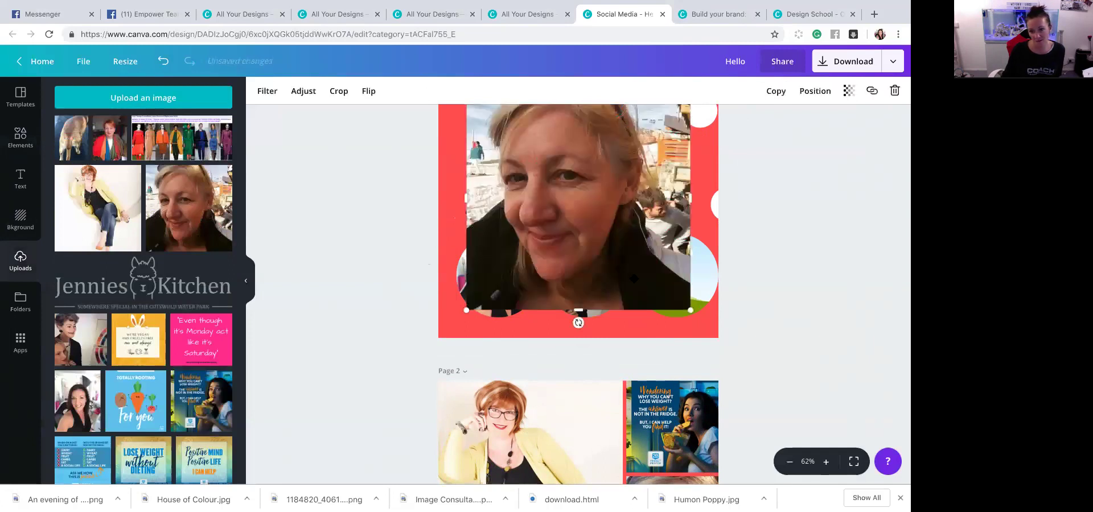
{"action": "left_click_drag", "start_coordinate": [633, 278], "coordinate": [655, 274]}
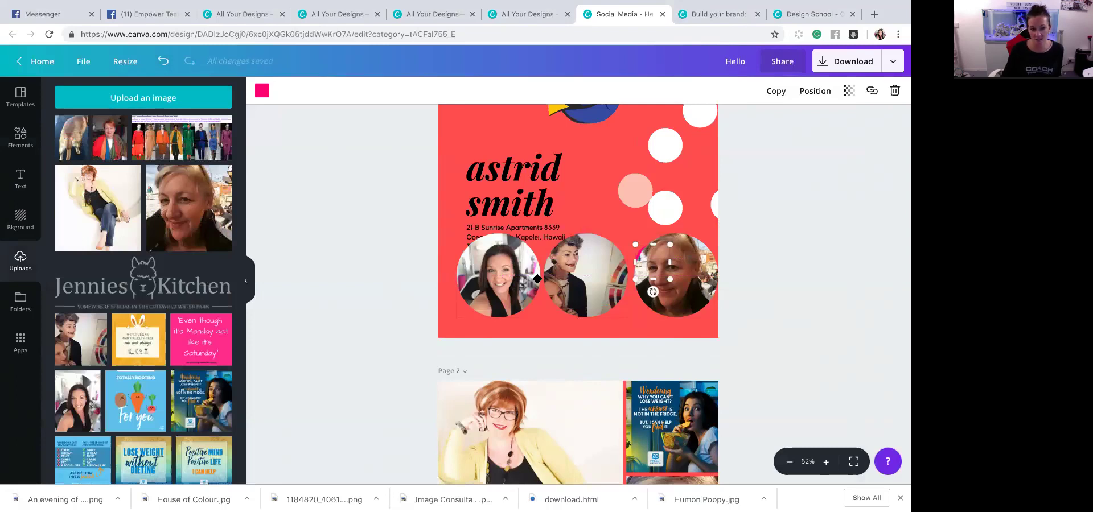
- Look through the full Frames collection for other frame shapes and return to the elements overview
{"action": "left_click", "coordinate": [20, 136]}
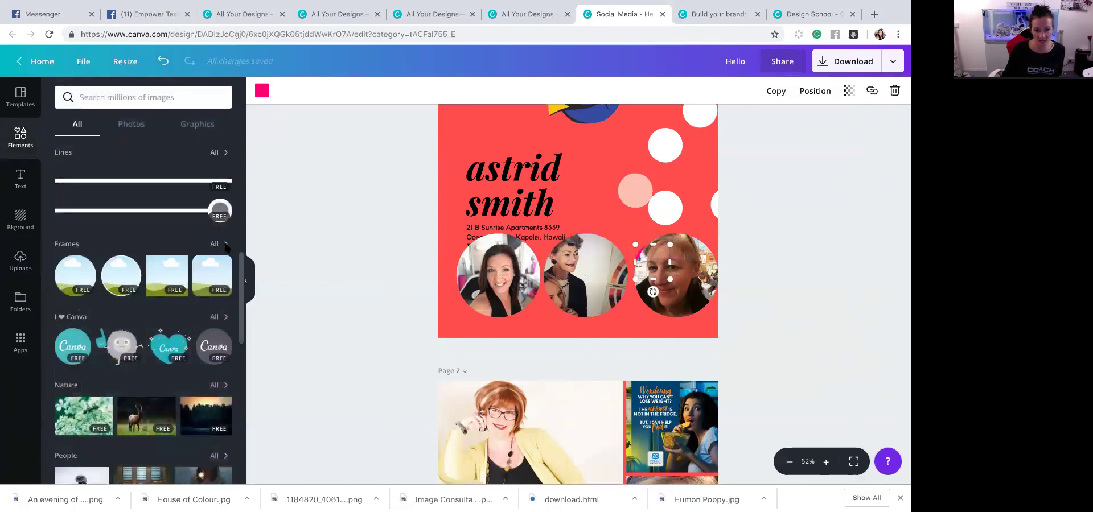
{"action": "left_click", "coordinate": [226, 245]}
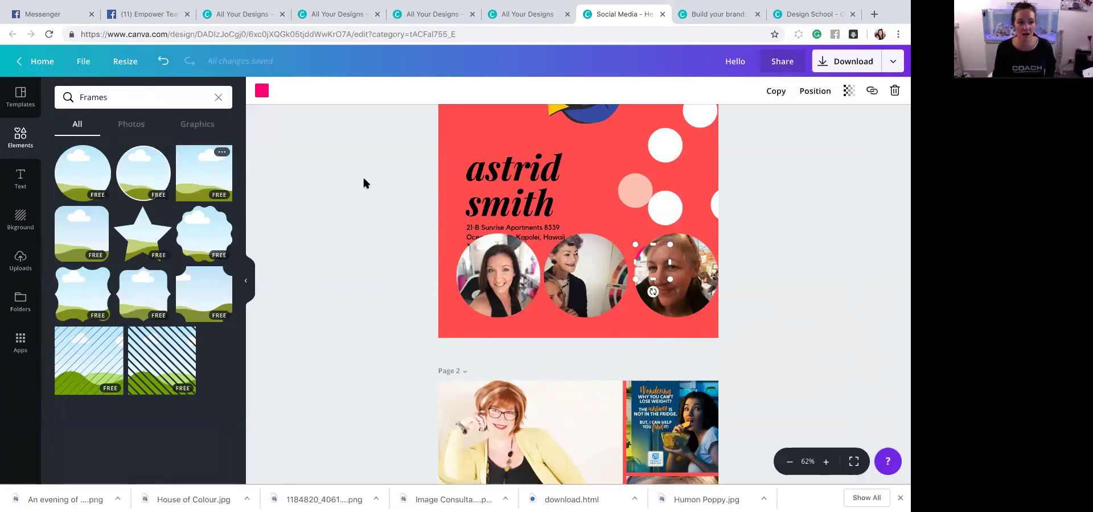
{"action": "left_click", "coordinate": [510, 261]}
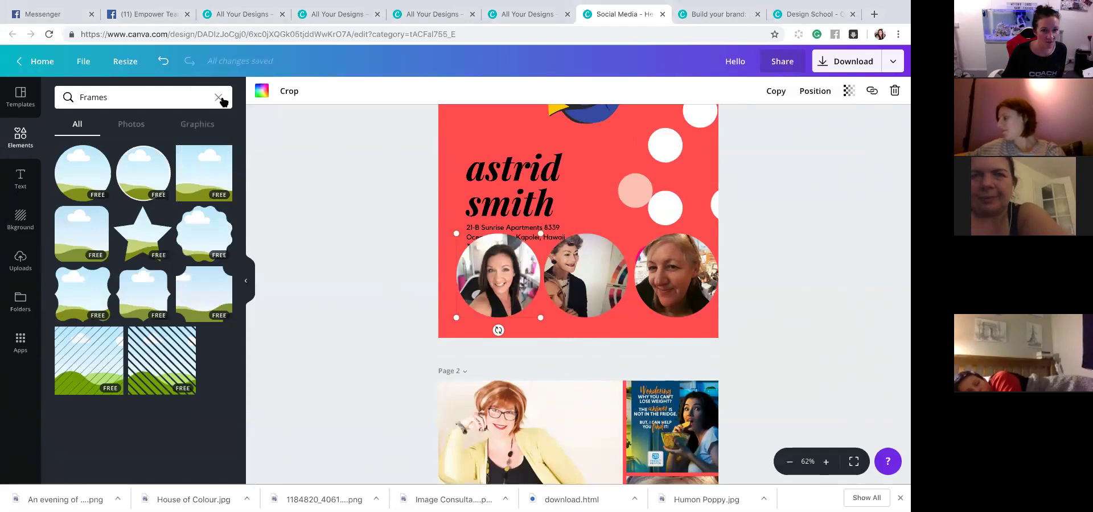
{"action": "left_click", "coordinate": [218, 98]}
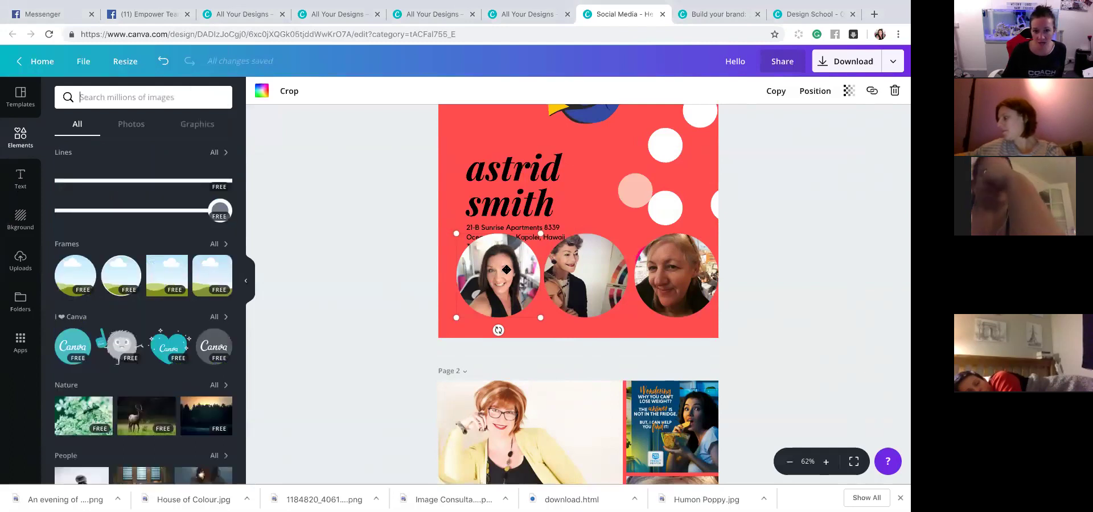
- Adjust the position of the dark-haired woman's photo inside the left circular frame
{"action": "left_click", "coordinate": [288, 91]}
{"action": "left_click_drag", "start_coordinate": [508, 286], "coordinate": [513, 313]}
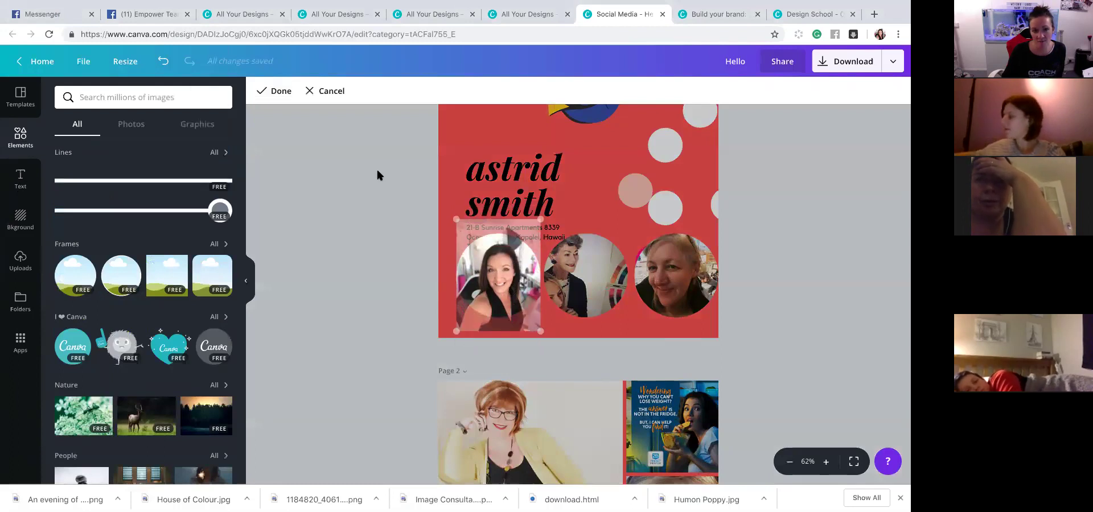
{"action": "left_click", "coordinate": [279, 91]}
- Enlarge the photo inside the middle circular frame so that only the grey-haired woman fills it
{"action": "left_click", "coordinate": [599, 256]}
{"action": "left_click", "coordinate": [291, 91]}
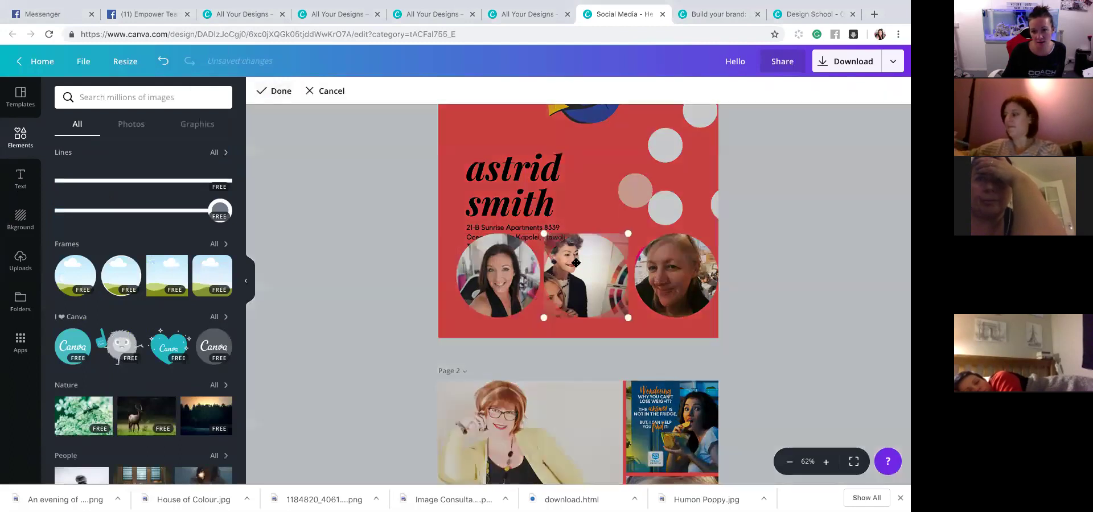
{"action": "left_click_drag", "start_coordinate": [620, 313], "coordinate": [689, 370]}
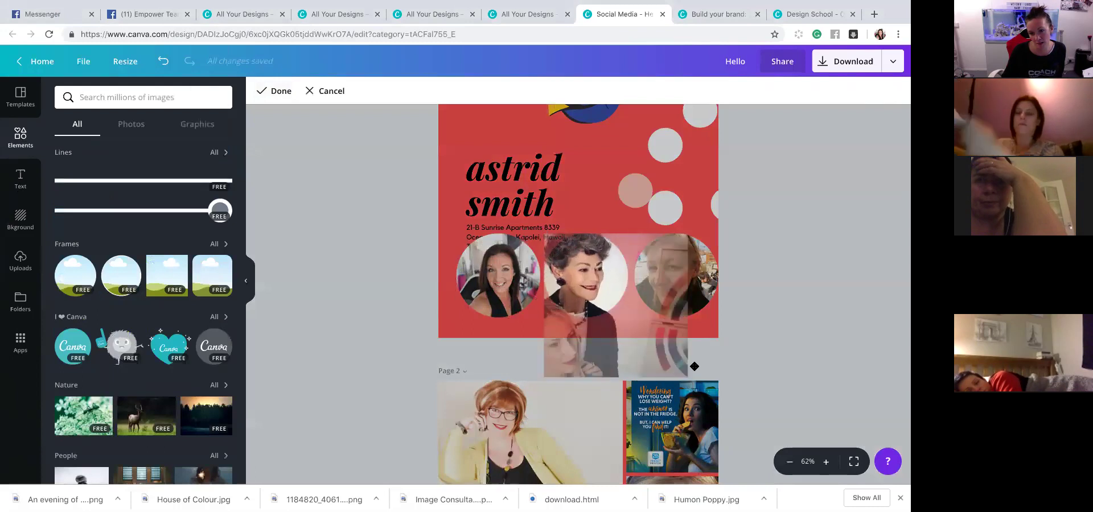
{"action": "left_click", "coordinate": [281, 92]}
- Enlarge the left circular frame, move it toward the page's lower-left corner, and undo both changes
{"action": "left_click", "coordinate": [673, 287]}
{"action": "left_click", "coordinate": [492, 284]}
{"action": "left_click_drag", "start_coordinate": [541, 317], "coordinate": [571, 354]}
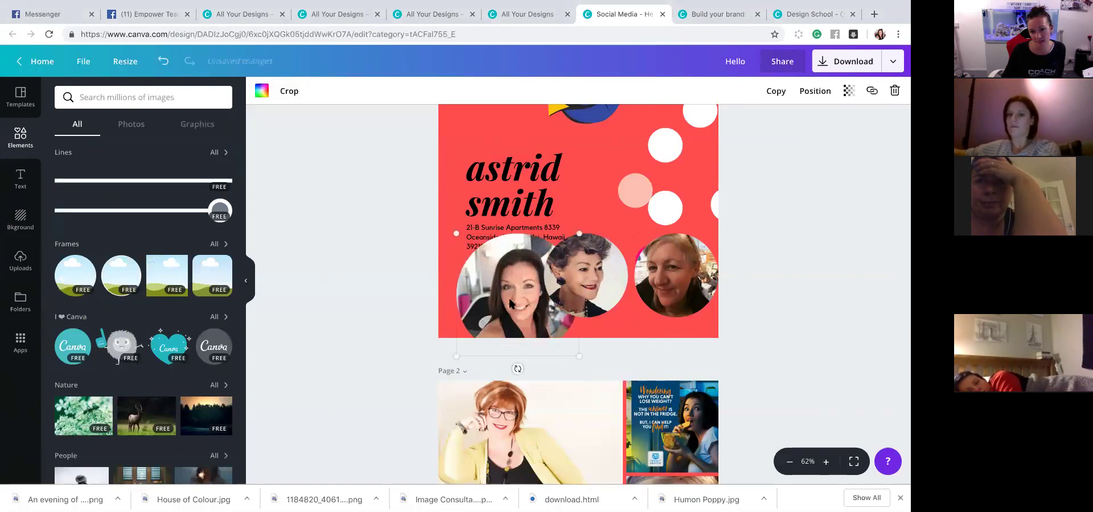
{"action": "left_click_drag", "start_coordinate": [529, 313], "coordinate": [511, 298]}
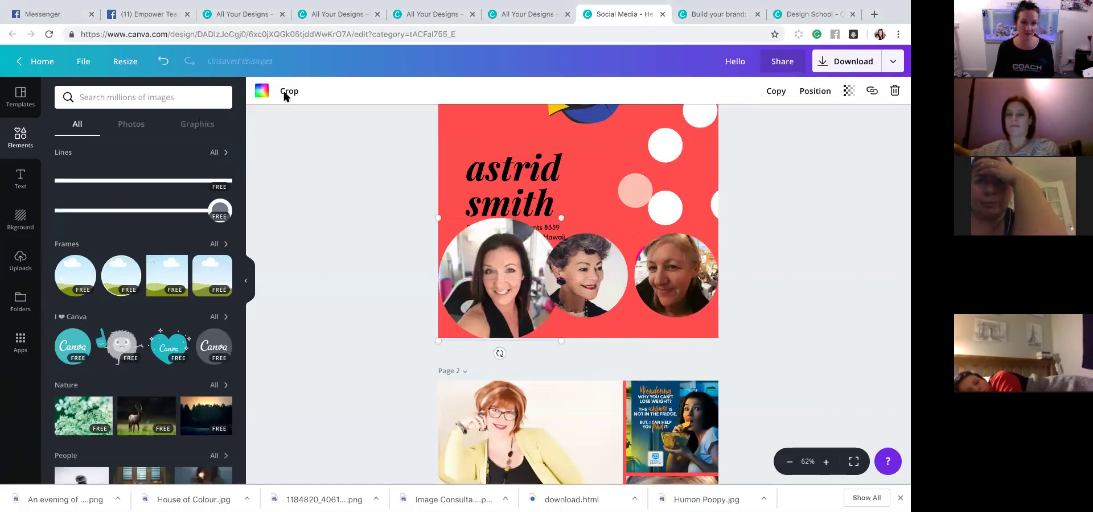
{"action": "left_click", "coordinate": [163, 61]}
{"action": "left_click", "coordinate": [163, 61]}
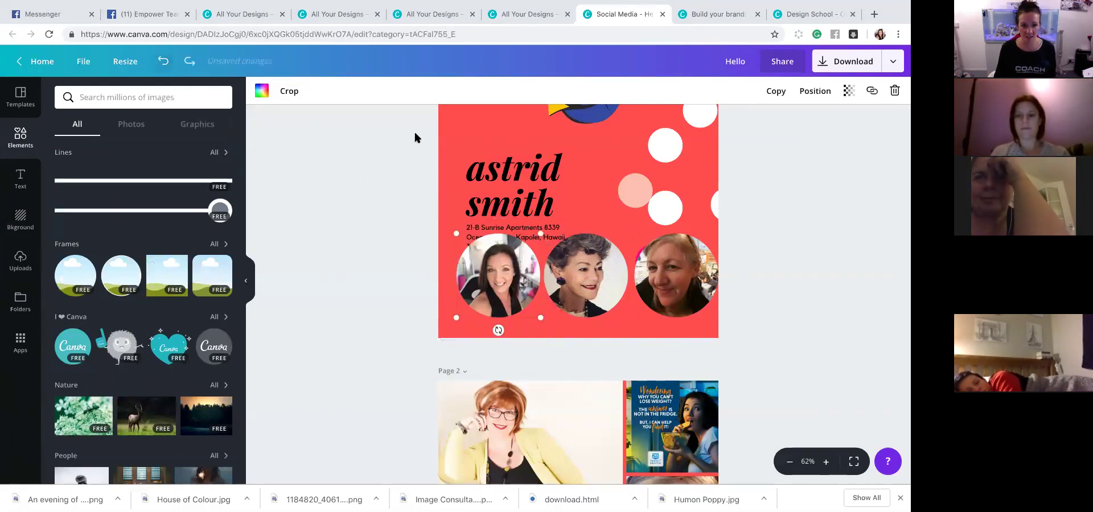
- Enlarge the photo inside the left circular frame and centre the woman's face in the circle
{"action": "left_click", "coordinate": [290, 91]}
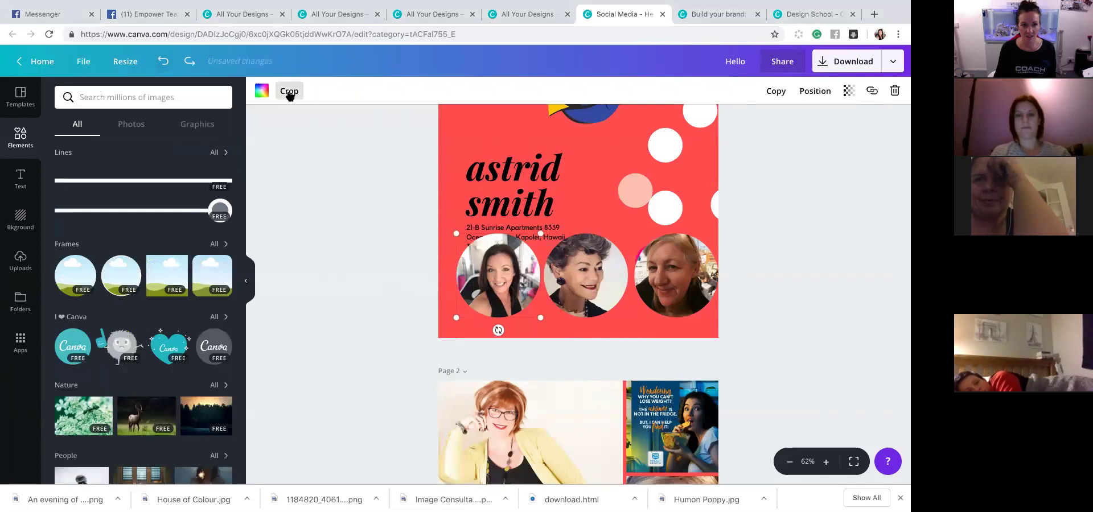
{"action": "left_click_drag", "start_coordinate": [539, 219], "coordinate": [593, 149]}
{"action": "left_click_drag", "start_coordinate": [501, 304], "coordinate": [473, 341]}
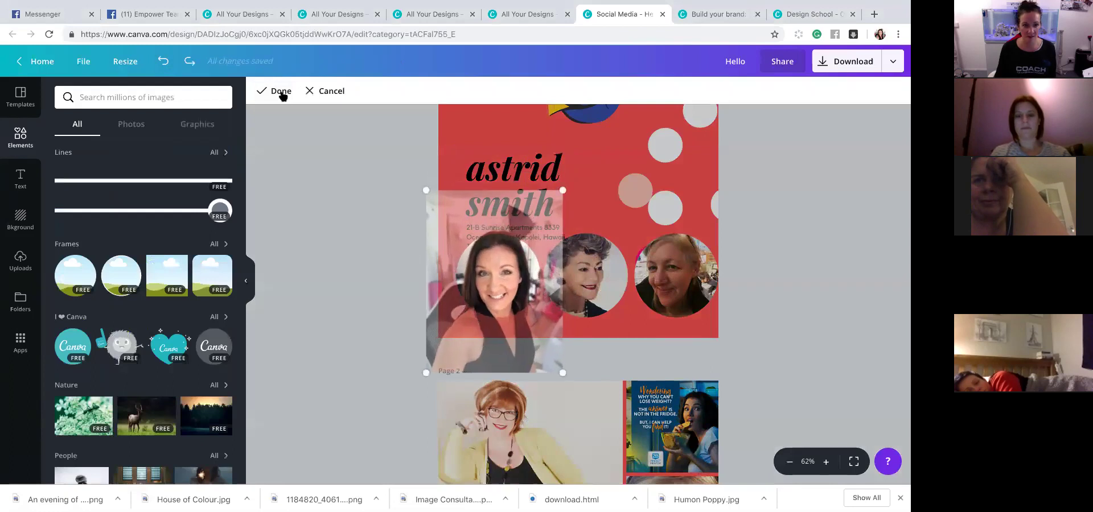
{"action": "left_click", "coordinate": [281, 92]}
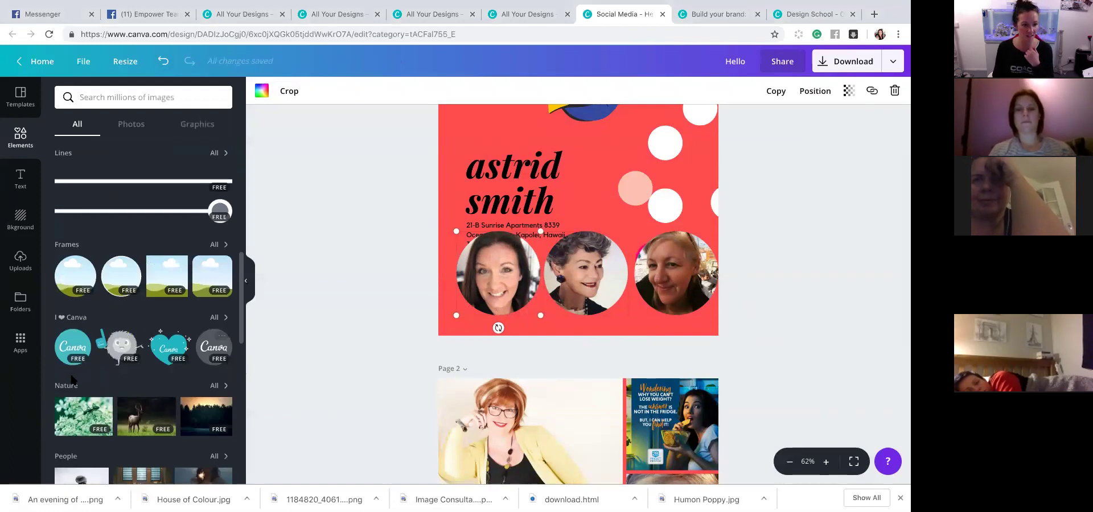
- Add the free Minimal photo of a seated person in ripped jeans to page 1 and shrink it to about half size
{"action": "scroll", "coordinate": [73, 382], "scroll_direction": "down", "scroll_amount": 5}
{"action": "scroll", "coordinate": [73, 382], "scroll_direction": "down", "scroll_amount": 1}
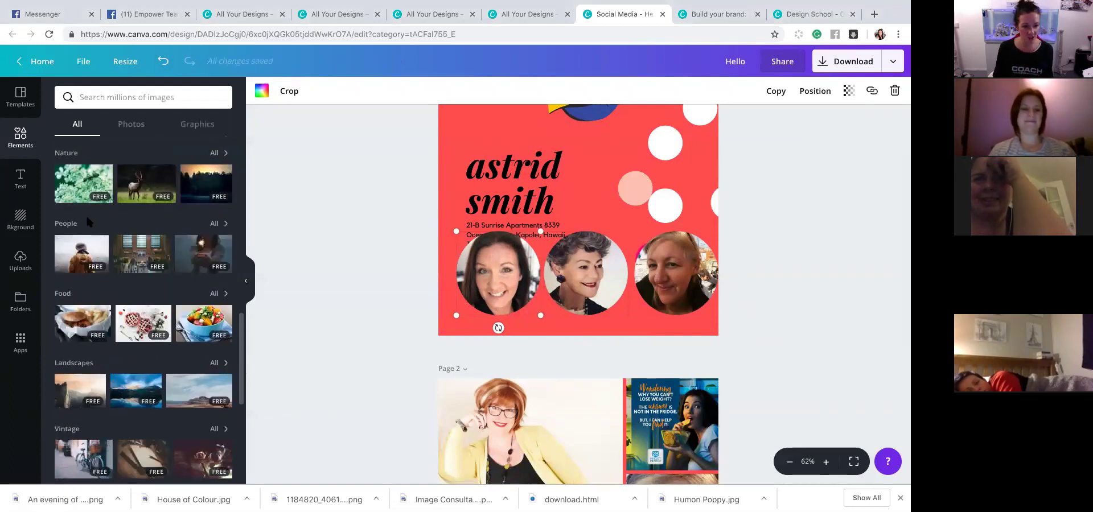
{"action": "scroll", "coordinate": [127, 345], "scroll_direction": "down", "scroll_amount": 6}
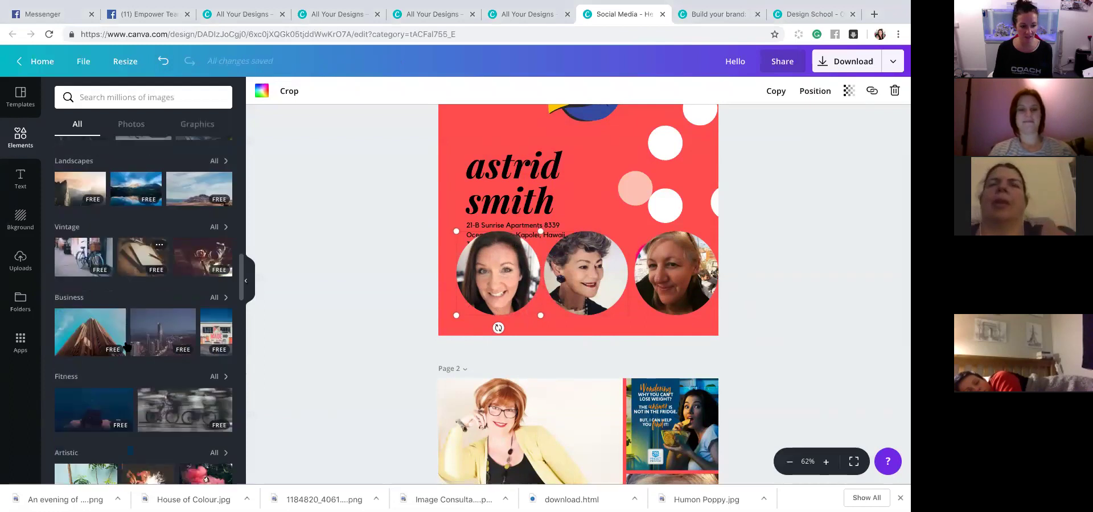
{"action": "scroll", "coordinate": [126, 345], "scroll_direction": "down", "scroll_amount": 1}
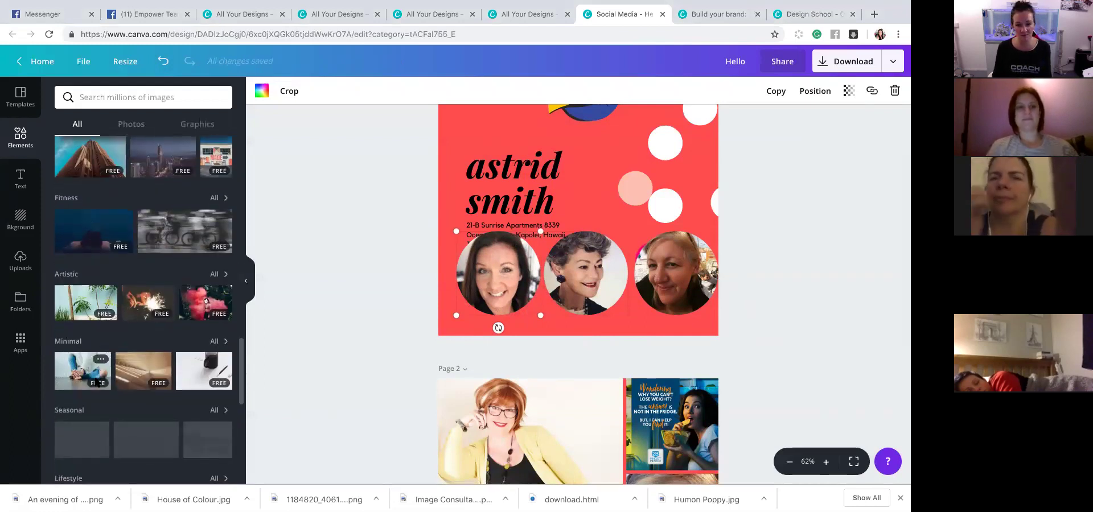
{"action": "left_click", "coordinate": [85, 368]}
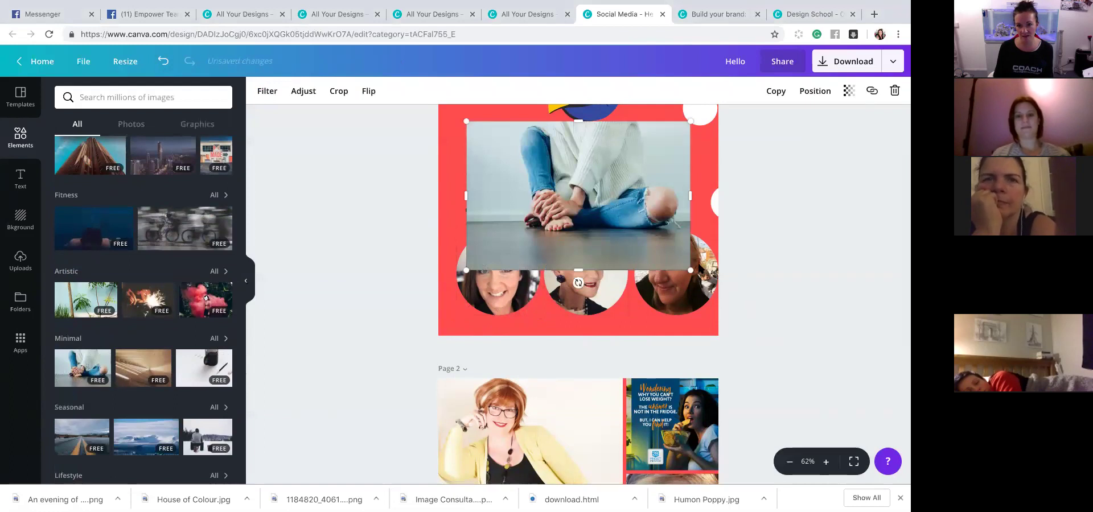
{"action": "left_click_drag", "start_coordinate": [683, 265], "coordinate": [603, 161]}
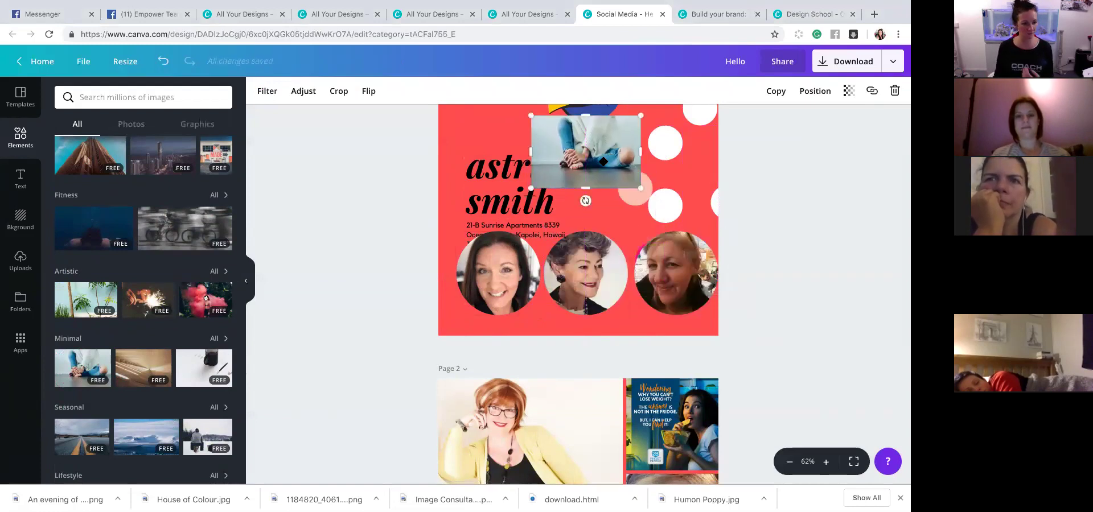
{"action": "scroll", "coordinate": [353, 219], "scroll_direction": "down", "scroll_amount": 1}
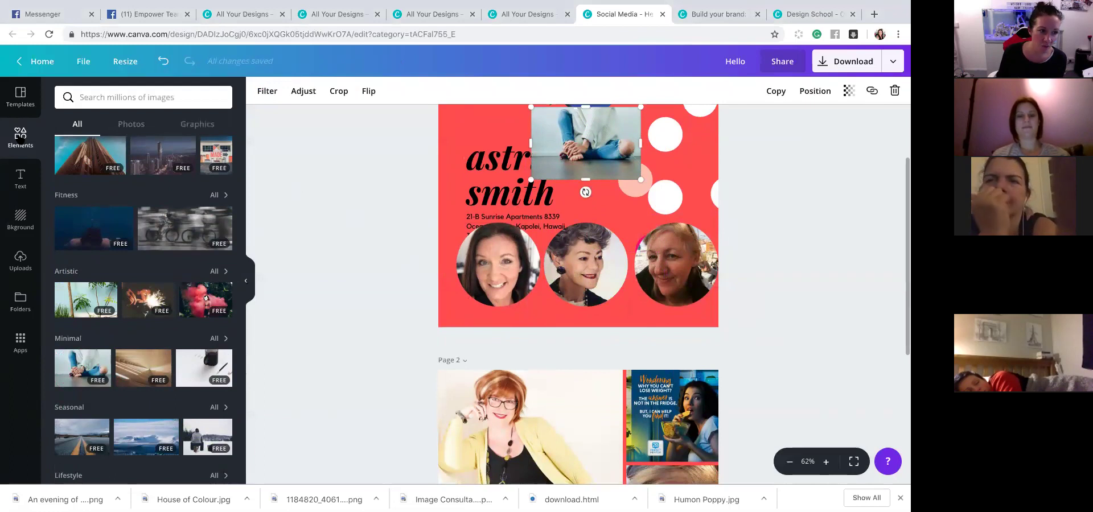
{"action": "scroll", "coordinate": [157, 250], "scroll_direction": "down", "scroll_amount": 4}
{"action": "scroll", "coordinate": [157, 251], "scroll_direction": "down", "scroll_amount": 2}
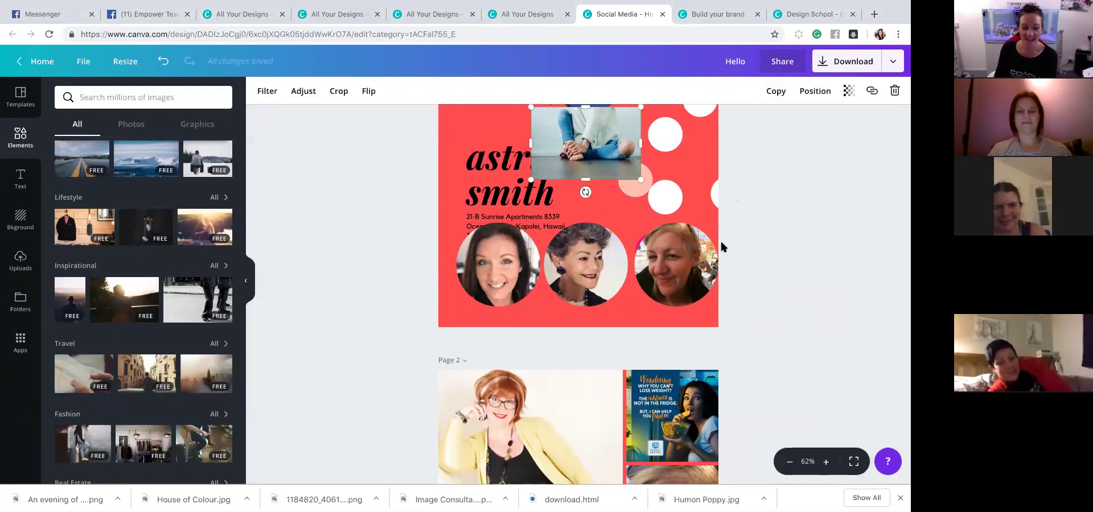
{"action": "scroll", "coordinate": [546, 285], "scroll_direction": "up", "scroll_amount": 1}
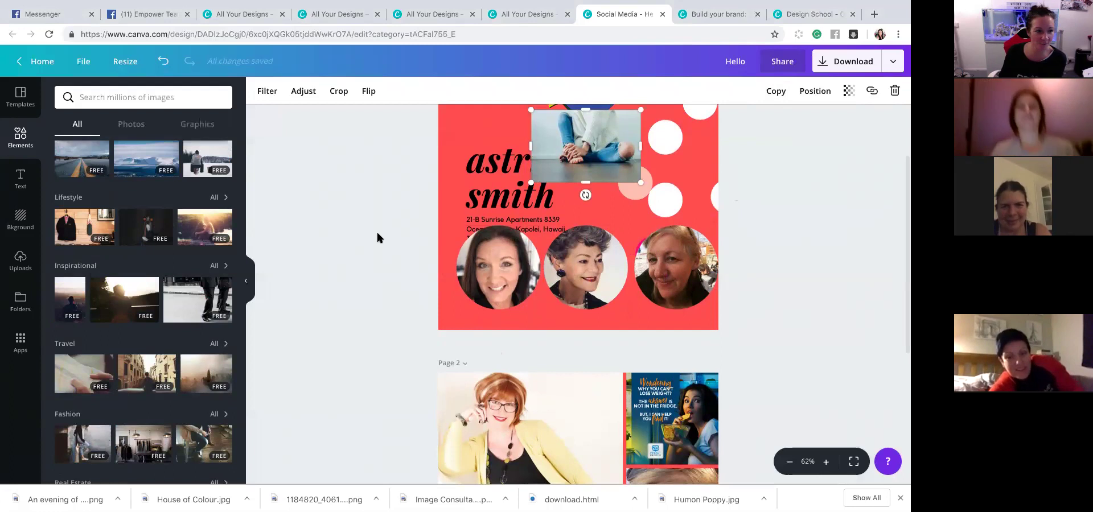
{"action": "scroll", "coordinate": [319, 199], "scroll_direction": "up", "scroll_amount": 3}
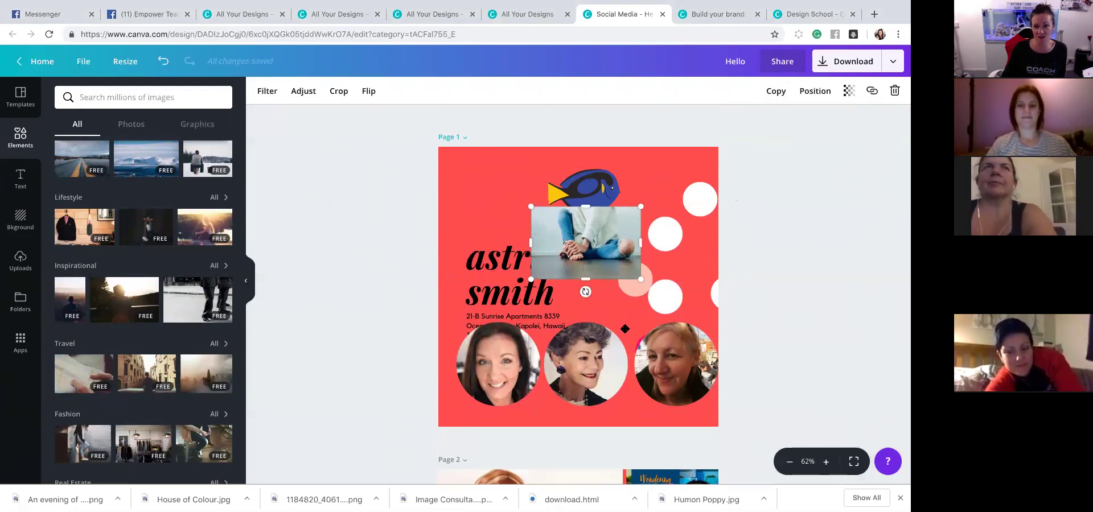
- Return to the saved designs and open the New Weight Loss Club flyer listed just before the Online Weight Loss Club design
{"action": "left_click", "coordinate": [36, 61]}
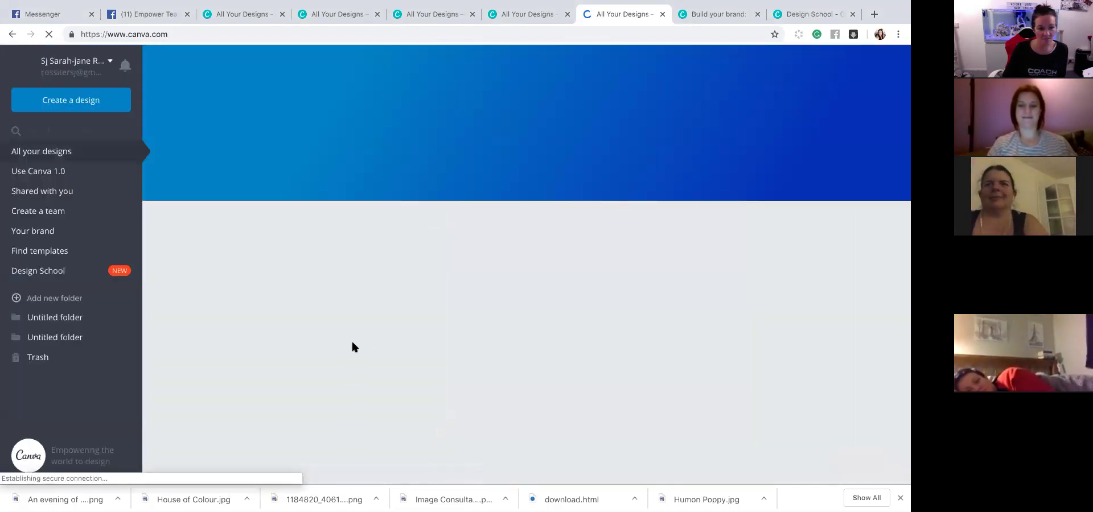
{"action": "scroll", "coordinate": [371, 339], "scroll_direction": "down", "scroll_amount": 2}
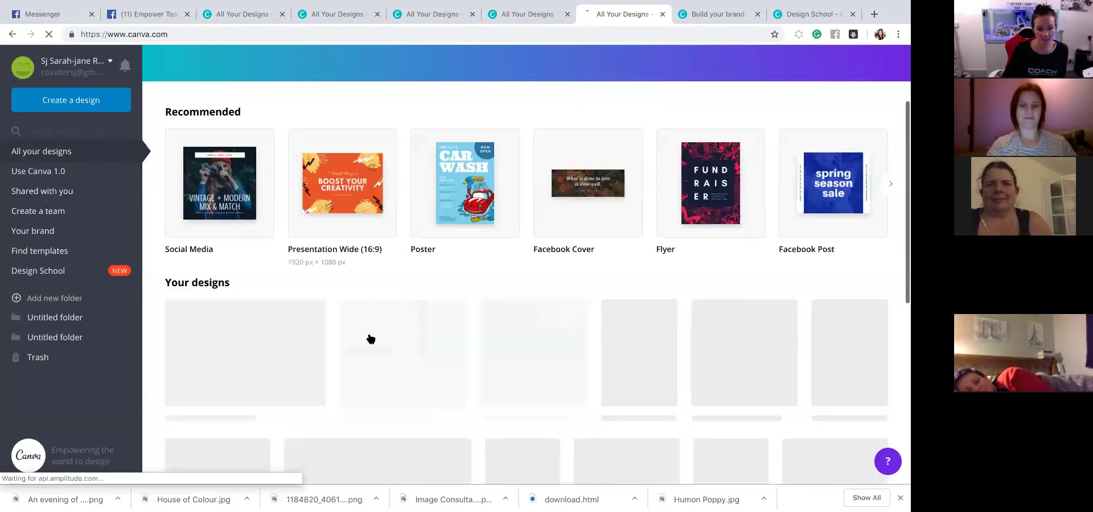
{"action": "scroll", "coordinate": [371, 339], "scroll_direction": "down", "scroll_amount": 2}
{"action": "scroll", "coordinate": [435, 333], "scroll_direction": "down", "scroll_amount": 1}
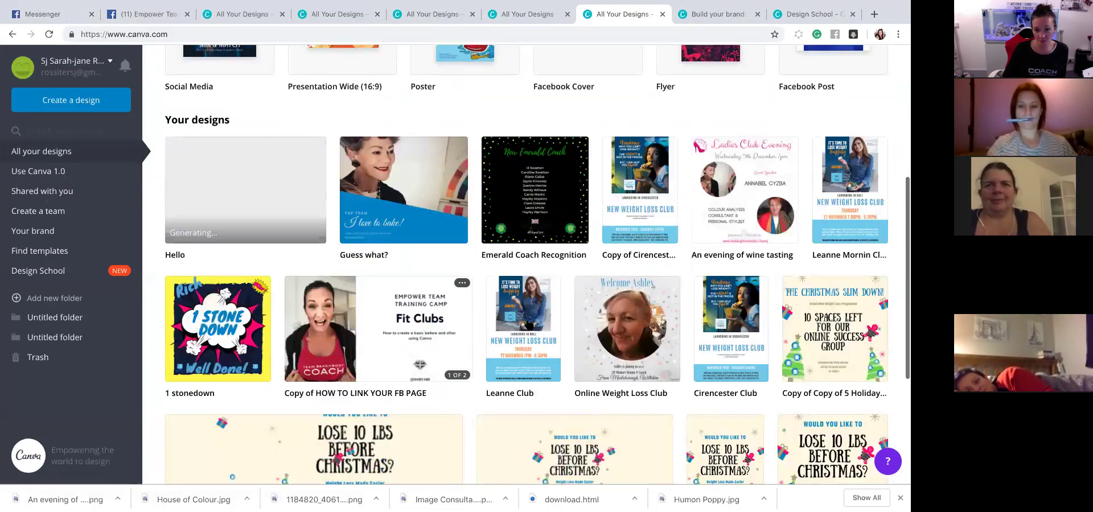
{"action": "left_click", "coordinate": [527, 323]}
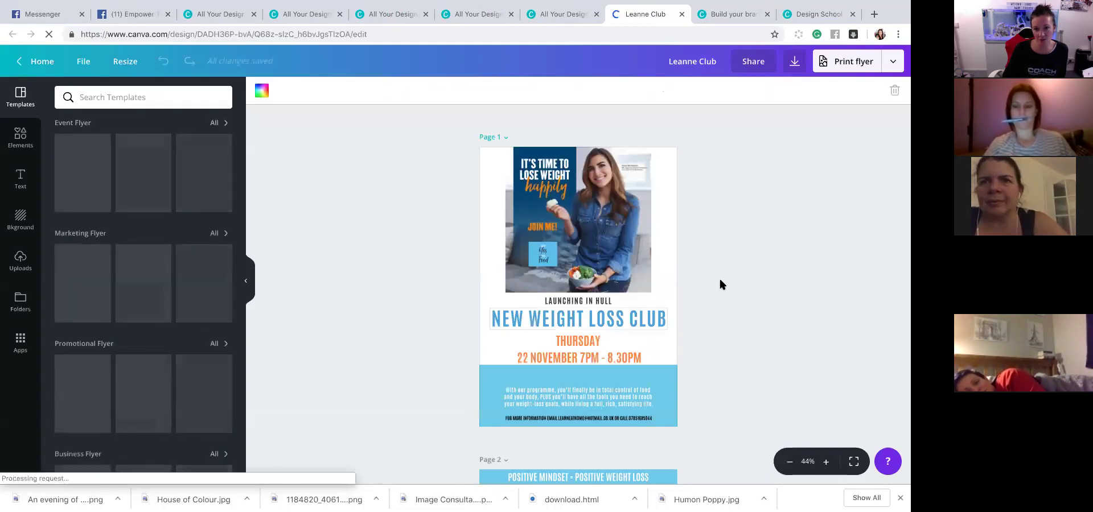
- Move the orange date text on page 1 up over the photo's word "happily" and view its custom colour
{"action": "left_click_drag", "start_coordinate": [543, 252], "coordinate": [544, 257]}
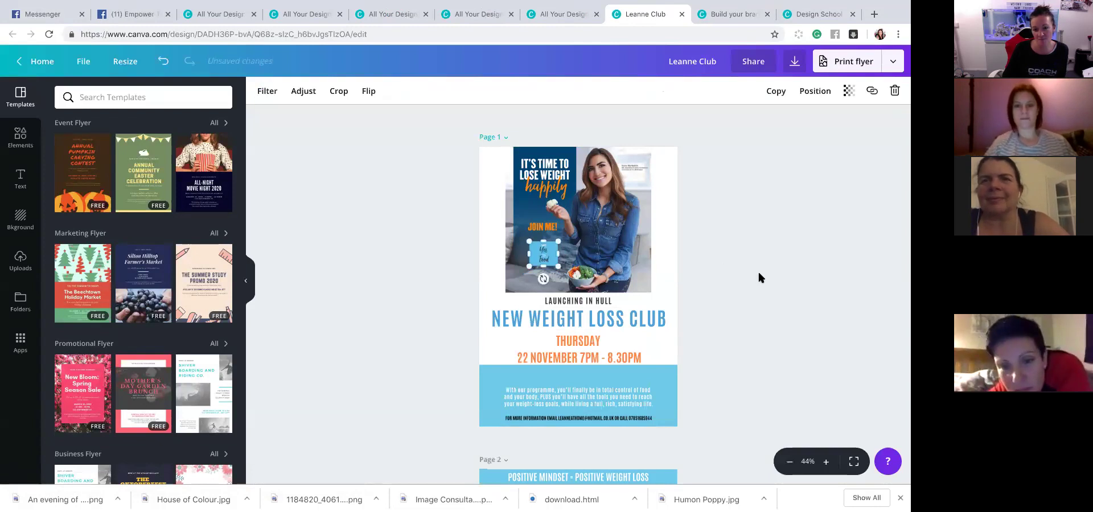
{"action": "scroll", "coordinate": [755, 274], "scroll_direction": "down", "scroll_amount": 2}
{"action": "scroll", "coordinate": [753, 274], "scroll_direction": "up", "scroll_amount": 1}
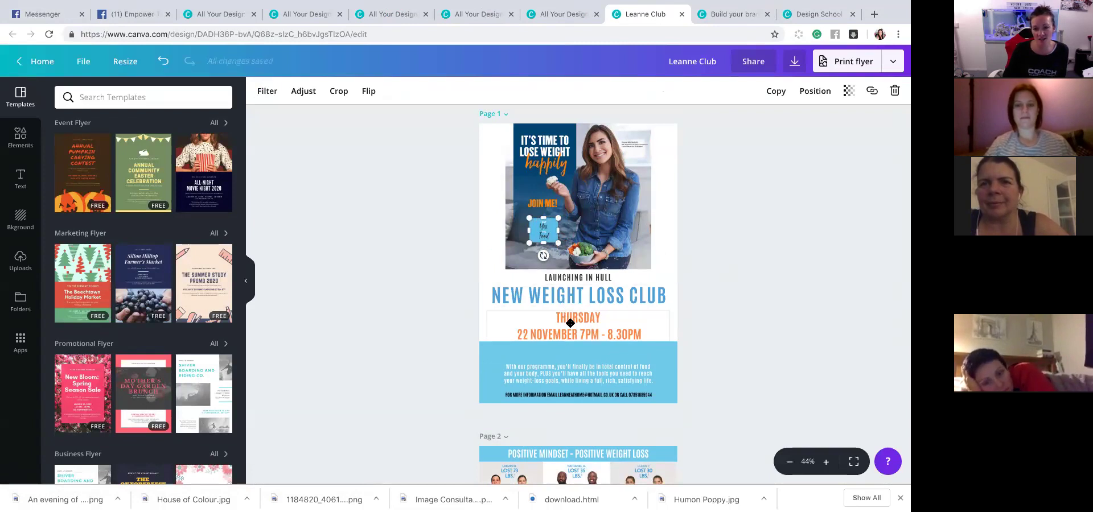
{"action": "left_click_drag", "start_coordinate": [569, 323], "coordinate": [544, 175]}
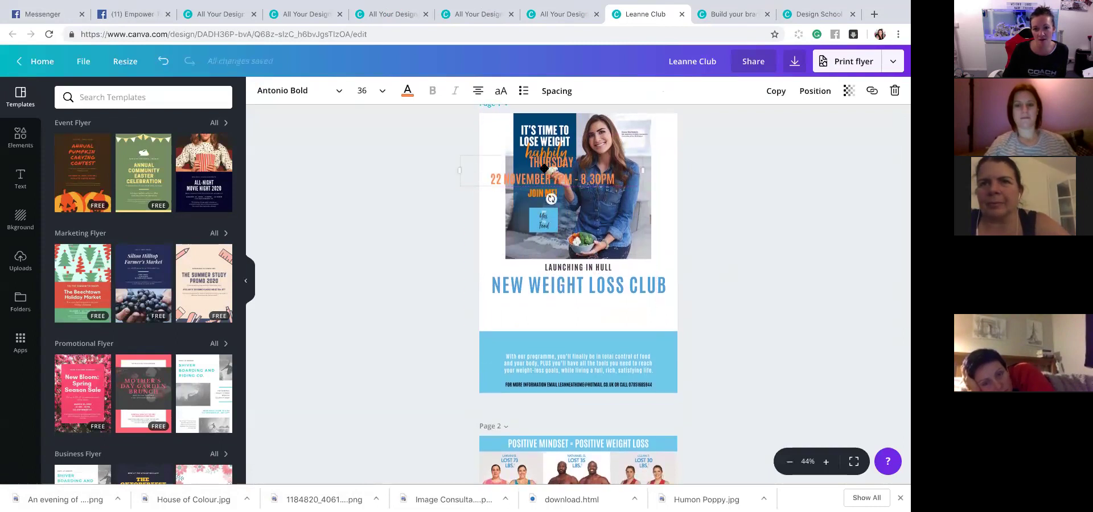
{"action": "left_click", "coordinate": [407, 92]}
{"action": "left_click", "coordinate": [417, 137]}
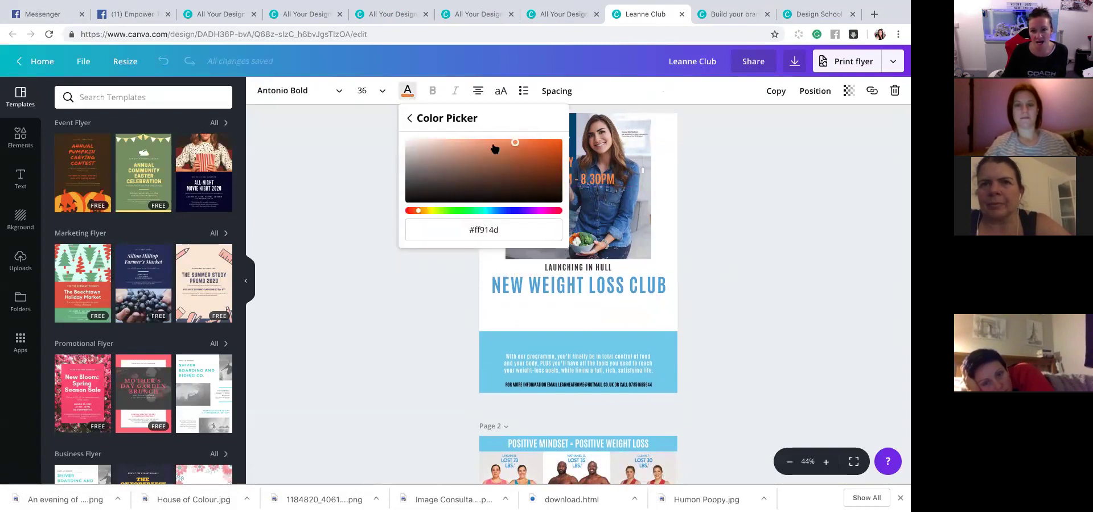
{"action": "left_click", "coordinate": [660, 127]}
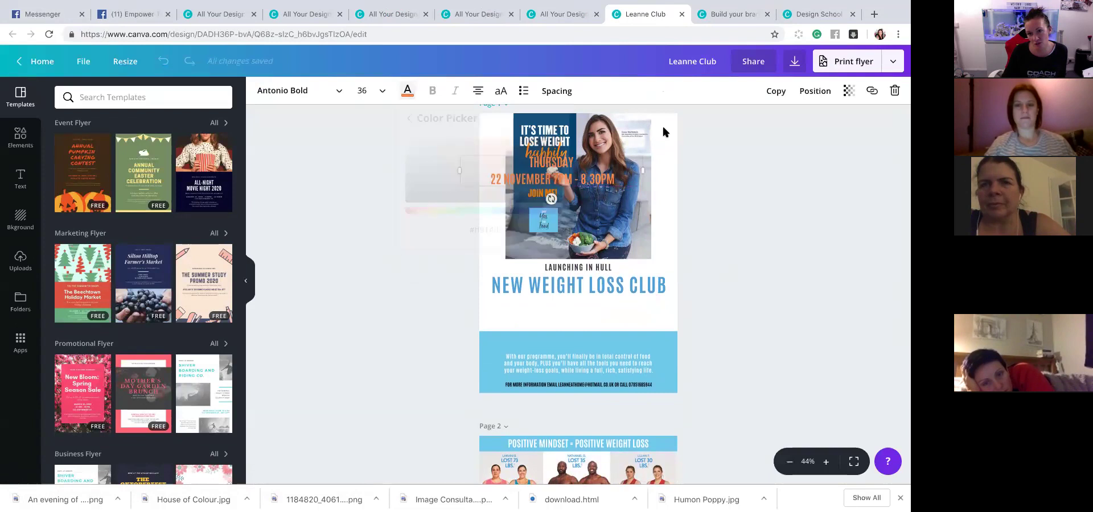
- Shift the date text right across the photo's woman, and move the photo and text down over the blue band
{"action": "left_click", "coordinate": [584, 159]}
{"action": "left_click_drag", "start_coordinate": [585, 160], "coordinate": [600, 154]}
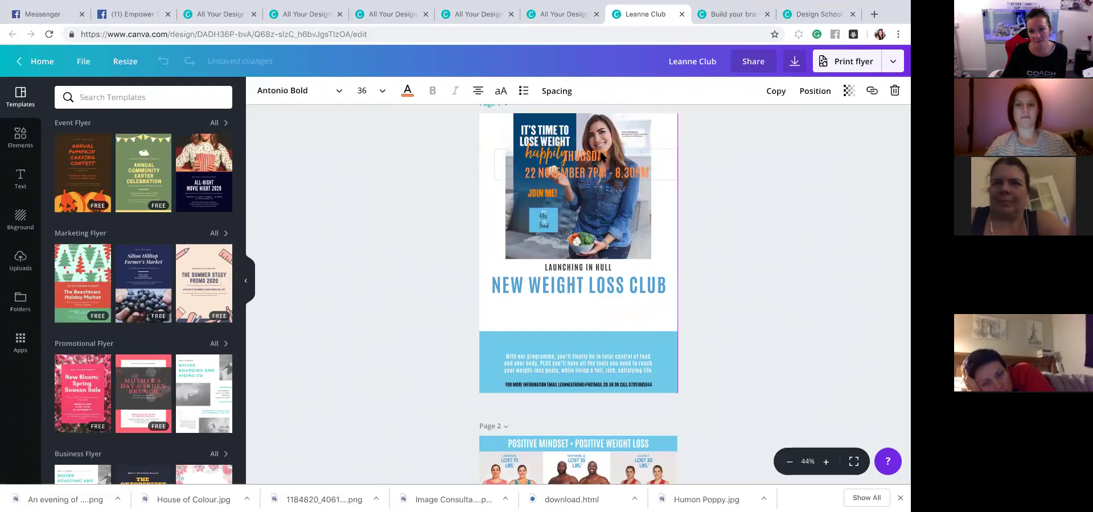
{"action": "left_click", "coordinate": [407, 90]}
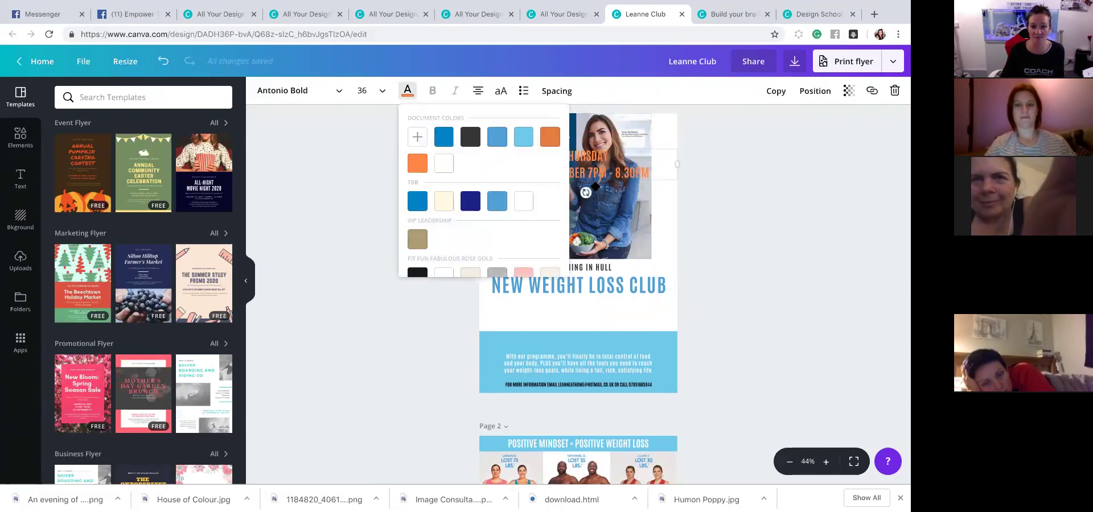
{"action": "left_click_drag", "start_coordinate": [622, 135], "coordinate": [620, 307]}
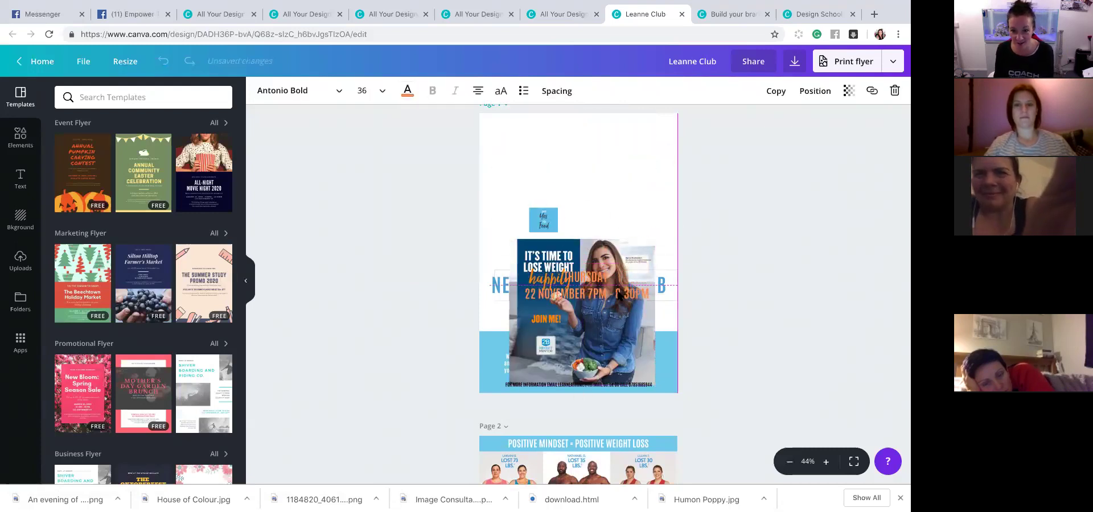
- Fine-tune the date text's custom colour to #fd904c to match the orange lettering in the photo
{"action": "left_click", "coordinate": [407, 93]}
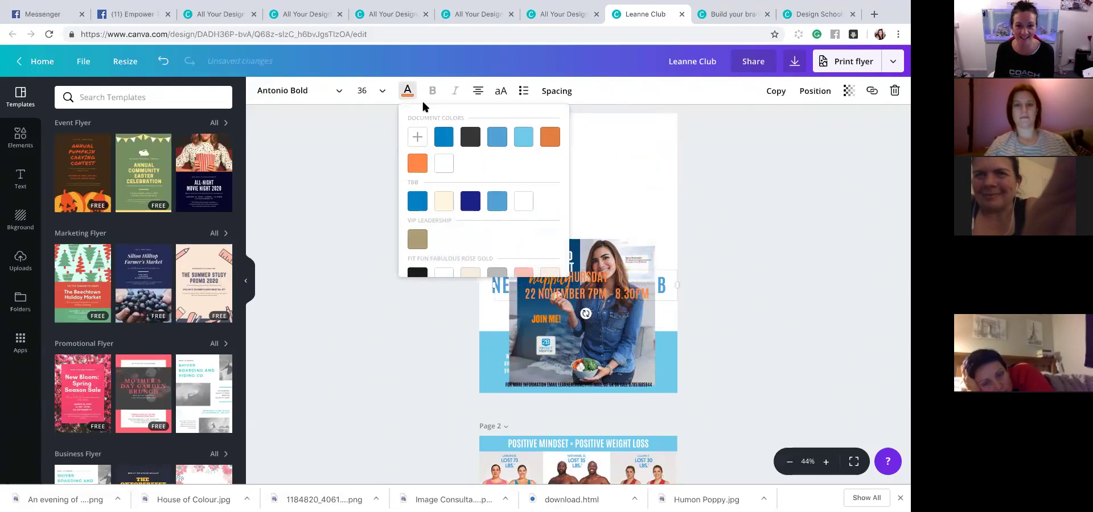
{"action": "left_click", "coordinate": [416, 139]}
{"action": "left_click", "coordinate": [568, 288]}
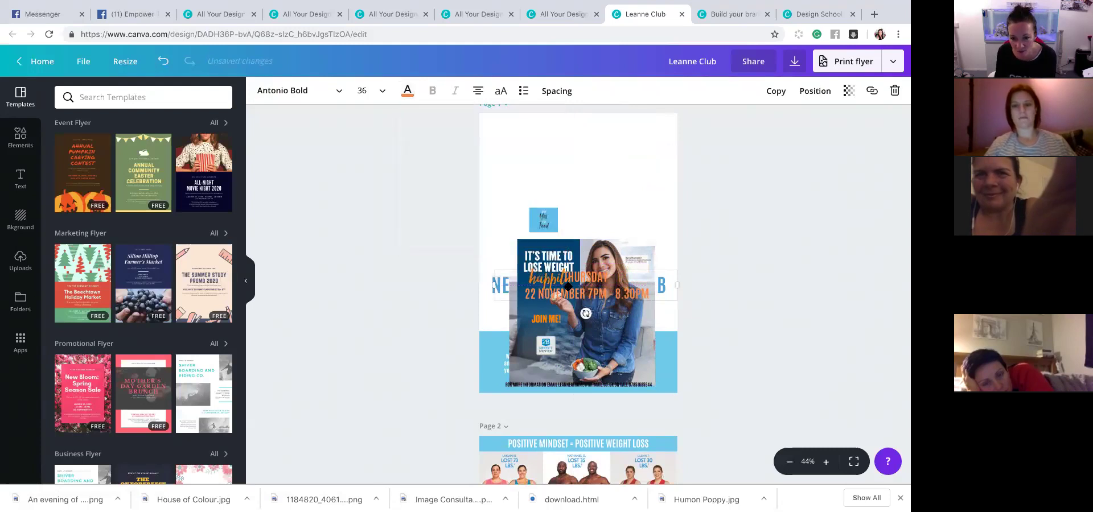
{"action": "left_click", "coordinate": [407, 92]}
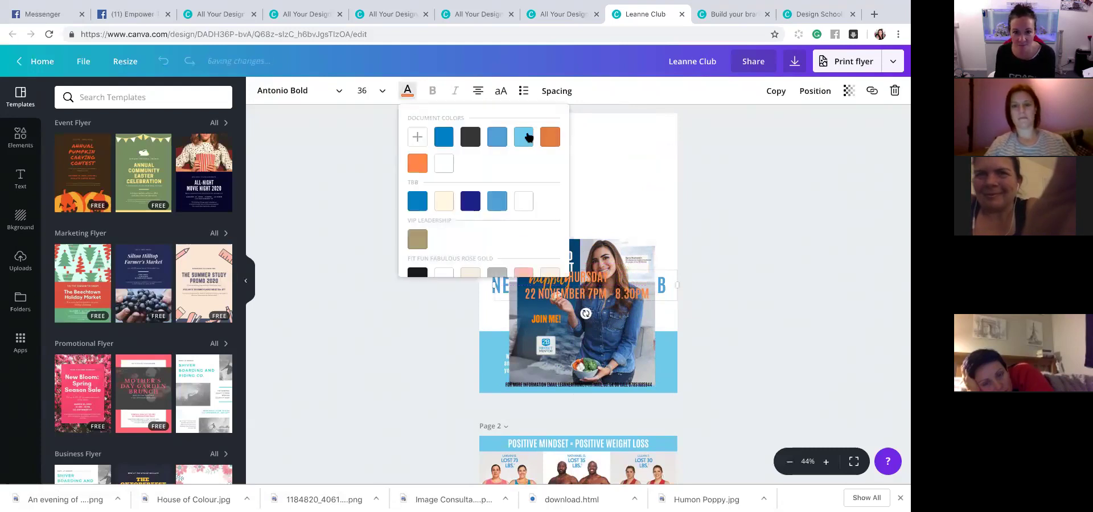
{"action": "left_click", "coordinate": [417, 139]}
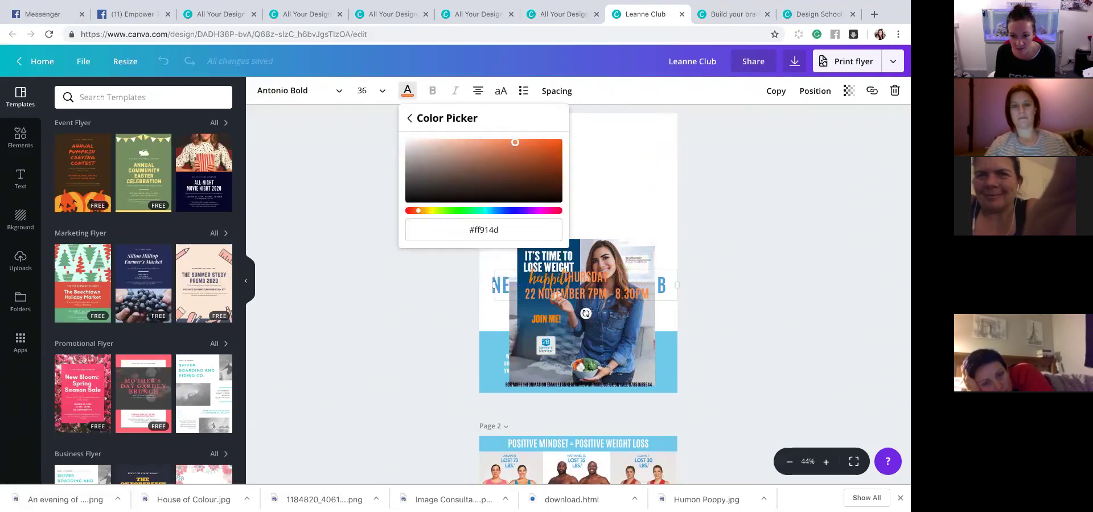
{"action": "left_click_drag", "start_coordinate": [518, 145], "coordinate": [514, 148]}
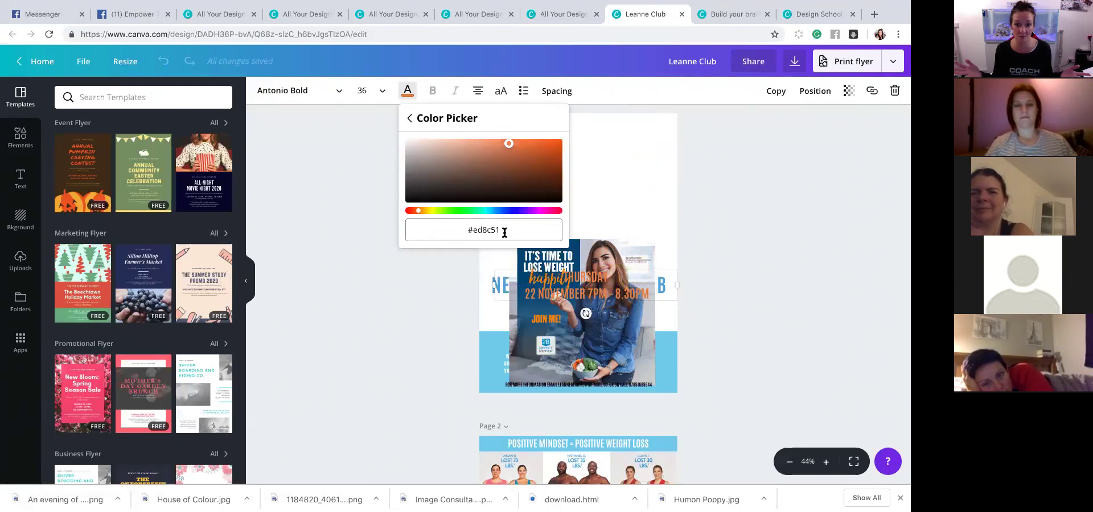
{"action": "left_click_drag", "start_coordinate": [508, 143], "coordinate": [515, 143]}
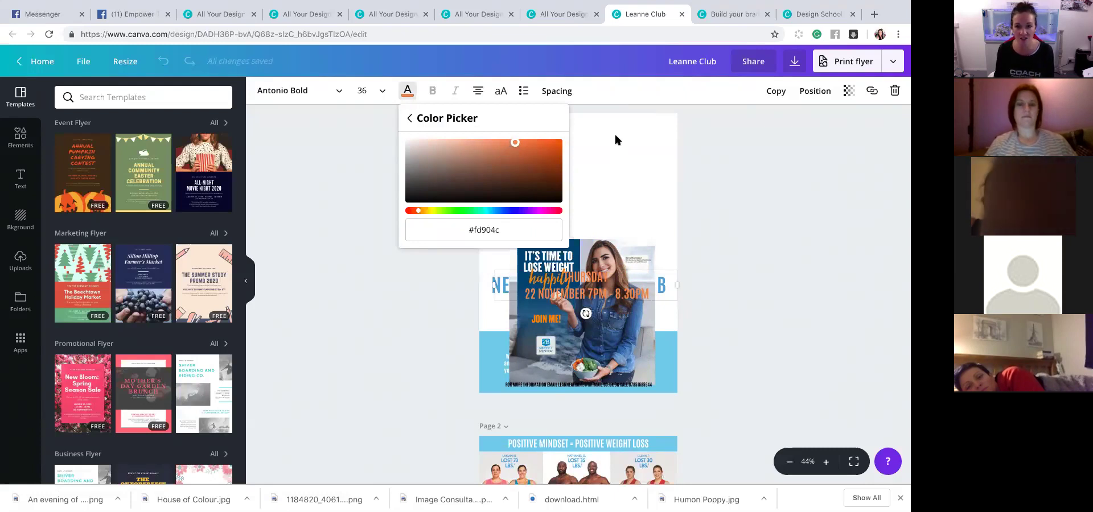
- Place the photo at the top of page 1 and the date text directly below the "NEW WEIGHT LOSS CLUB" heading
{"action": "left_click", "coordinate": [654, 183]}
{"action": "left_click_drag", "start_coordinate": [609, 231], "coordinate": [610, 131]}
{"action": "left_click_drag", "start_coordinate": [594, 281], "coordinate": [589, 303]}
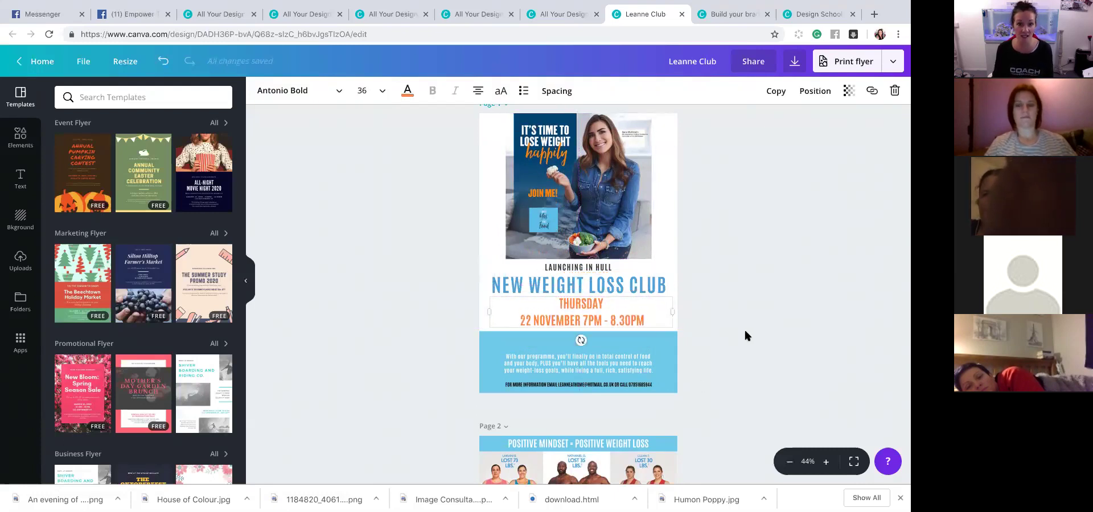
- Review both pages of the flyer, comparing their layout, event text and matching blue and orange colours
{"action": "scroll", "coordinate": [732, 333], "scroll_direction": "down", "scroll_amount": 2}
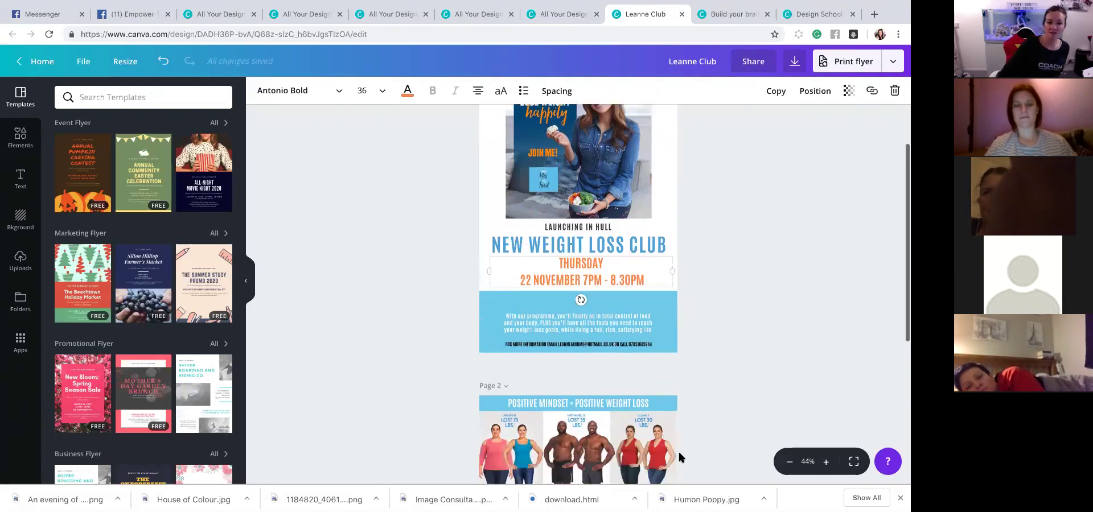
{"action": "scroll", "coordinate": [756, 326], "scroll_direction": "up", "scroll_amount": 3}
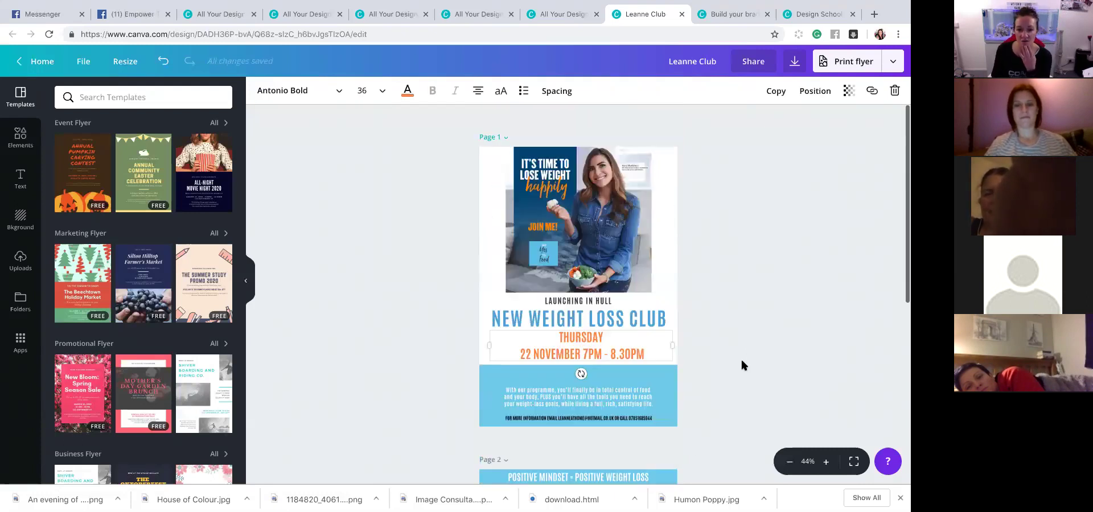
{"action": "scroll", "coordinate": [742, 362], "scroll_direction": "down", "scroll_amount": 2}
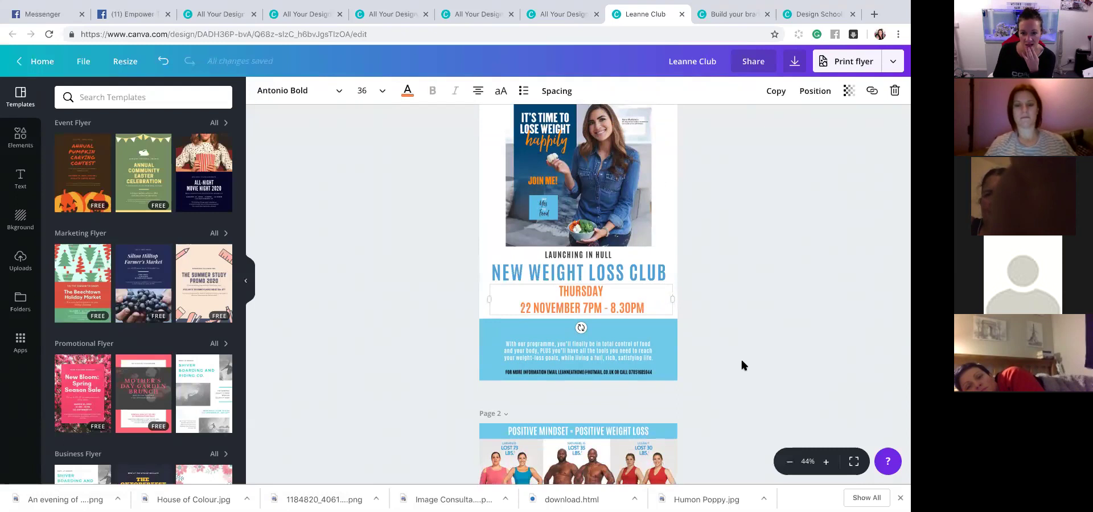
{"action": "scroll", "coordinate": [741, 362], "scroll_direction": "down", "scroll_amount": 5}
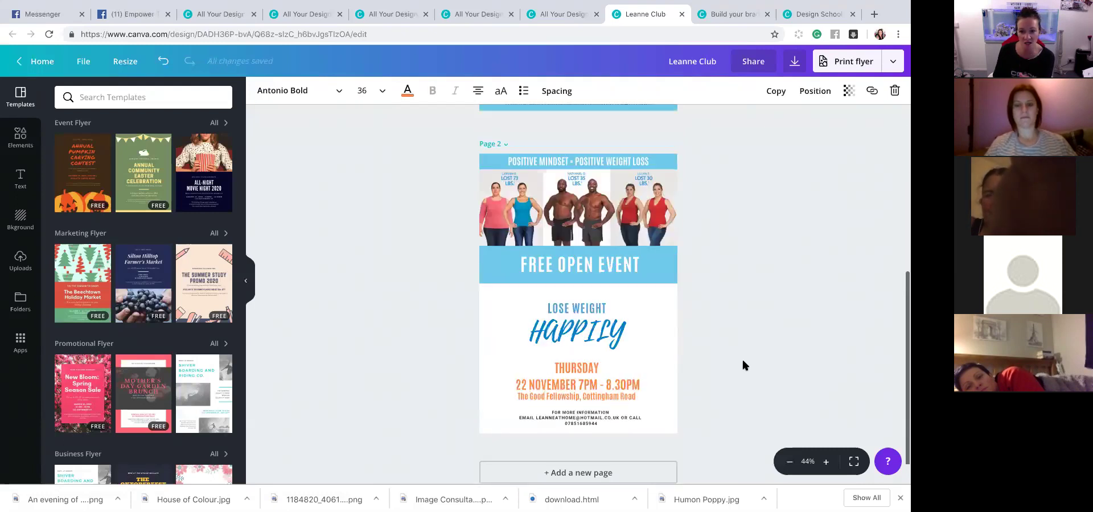
{"action": "scroll", "coordinate": [740, 365], "scroll_direction": "up", "scroll_amount": 5}
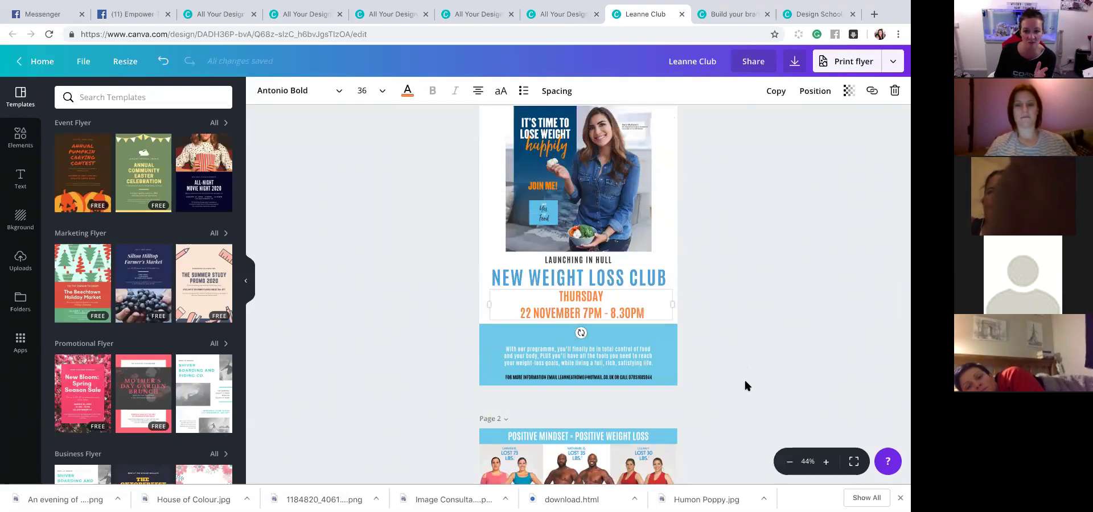
{"action": "scroll", "coordinate": [657, 376], "scroll_direction": "down", "scroll_amount": 5}
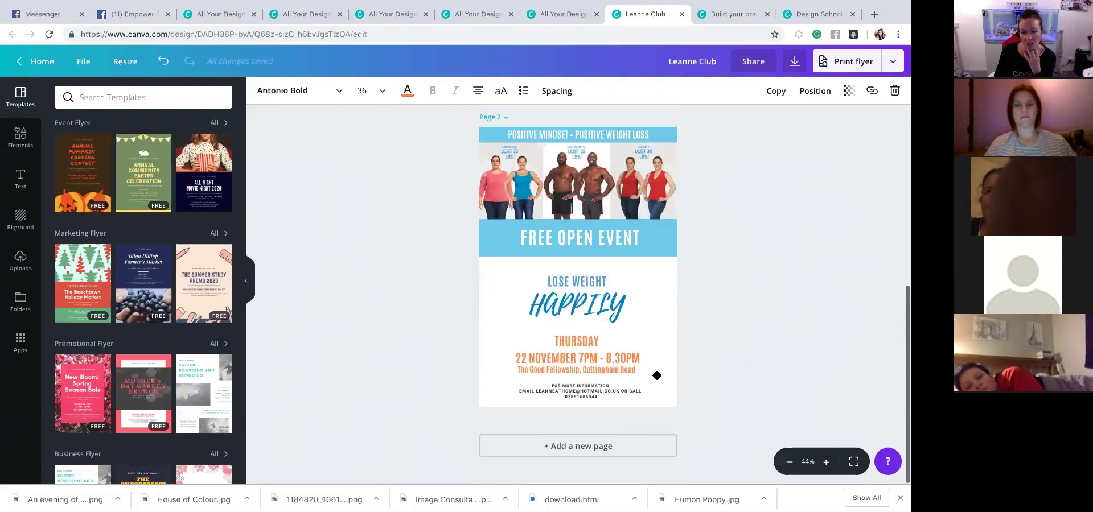
{"action": "scroll", "coordinate": [657, 376], "scroll_direction": "up", "scroll_amount": 3}
{"action": "scroll", "coordinate": [656, 376], "scroll_direction": "up", "scroll_amount": 3}
{"action": "scroll", "coordinate": [656, 376], "scroll_direction": "down", "scroll_amount": 5}
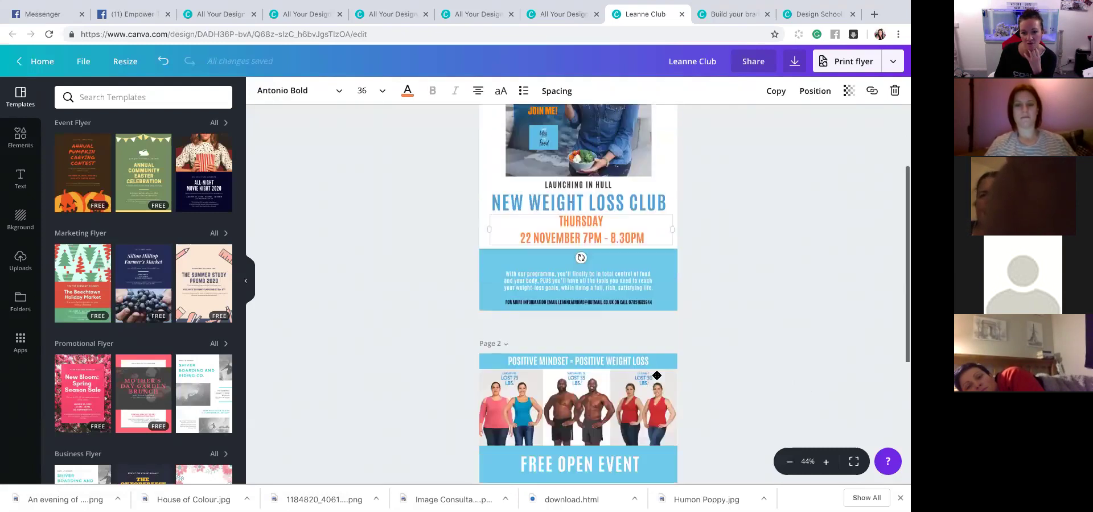
- Uncover the picture's original header on page 2 by moving the white heading onto the "FREE OPEN EVENT" band and the blue strip over the photos
{"action": "scroll", "coordinate": [656, 376], "scroll_direction": "down", "scroll_amount": 1}
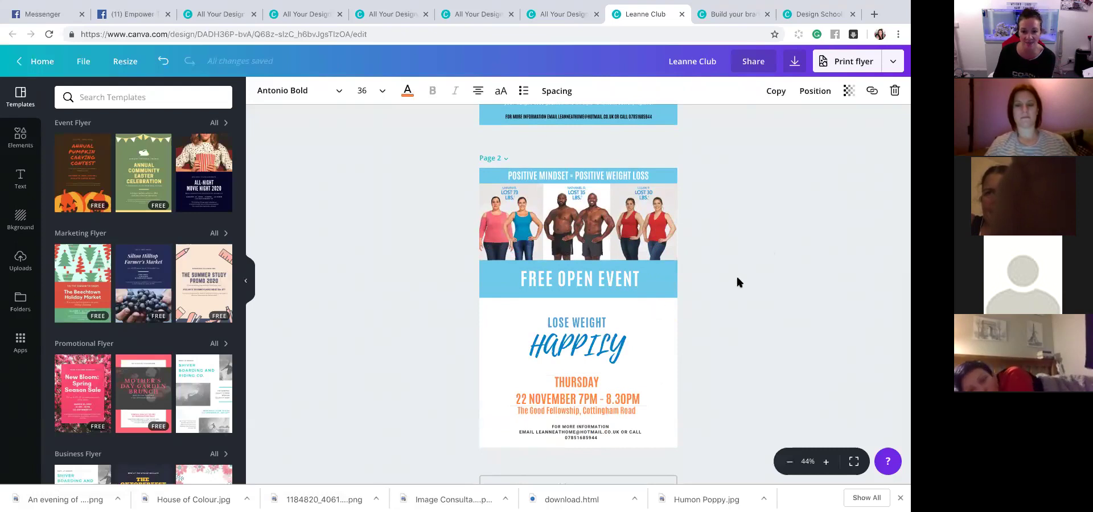
{"action": "scroll", "coordinate": [737, 281], "scroll_direction": "up", "scroll_amount": 3}
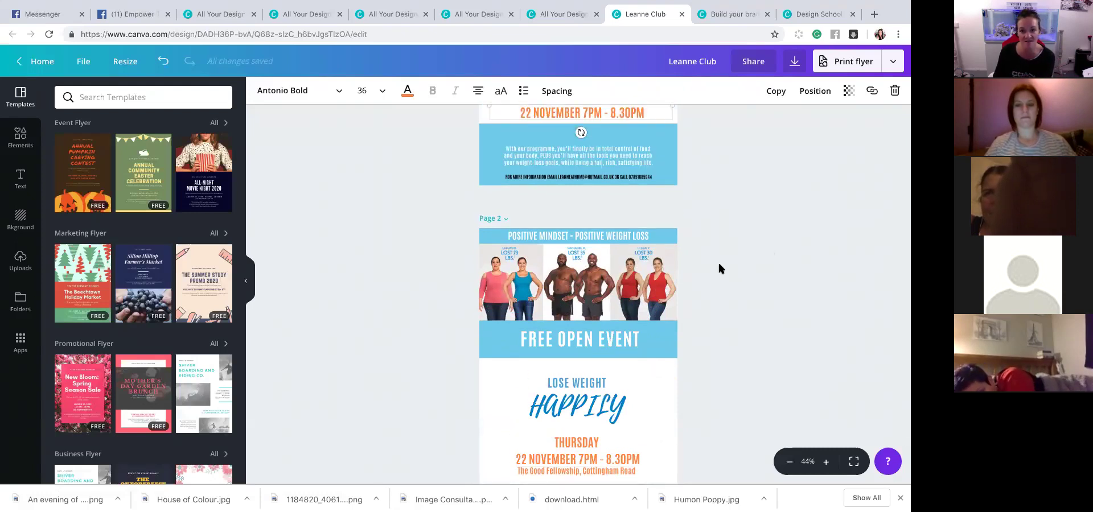
{"action": "left_click_drag", "start_coordinate": [659, 238], "coordinate": [641, 354]}
{"action": "left_click_drag", "start_coordinate": [637, 232], "coordinate": [636, 275]}
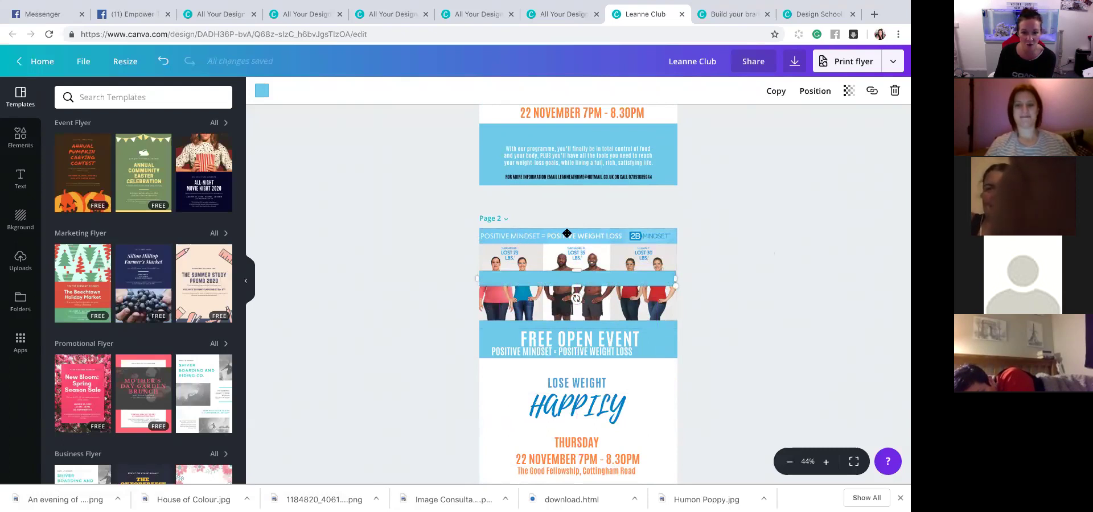
- Put the blue strip back over the picture's header on page 2 and lay the "POSITIVE MINDSET" heading on it
{"action": "left_click_drag", "start_coordinate": [612, 268], "coordinate": [613, 231]}
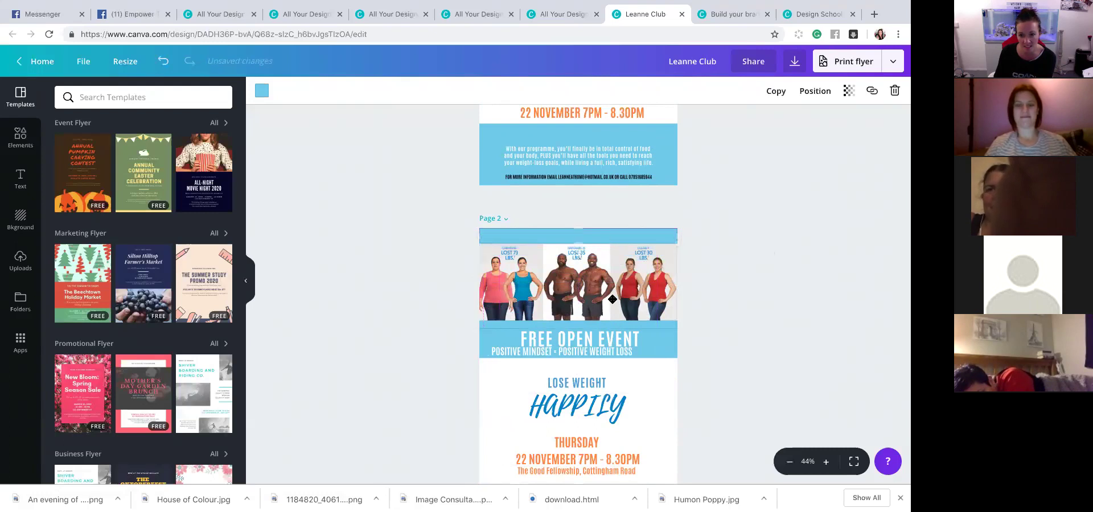
{"action": "left_click", "coordinate": [603, 352]}
{"action": "left_click_drag", "start_coordinate": [607, 303], "coordinate": [614, 237]}
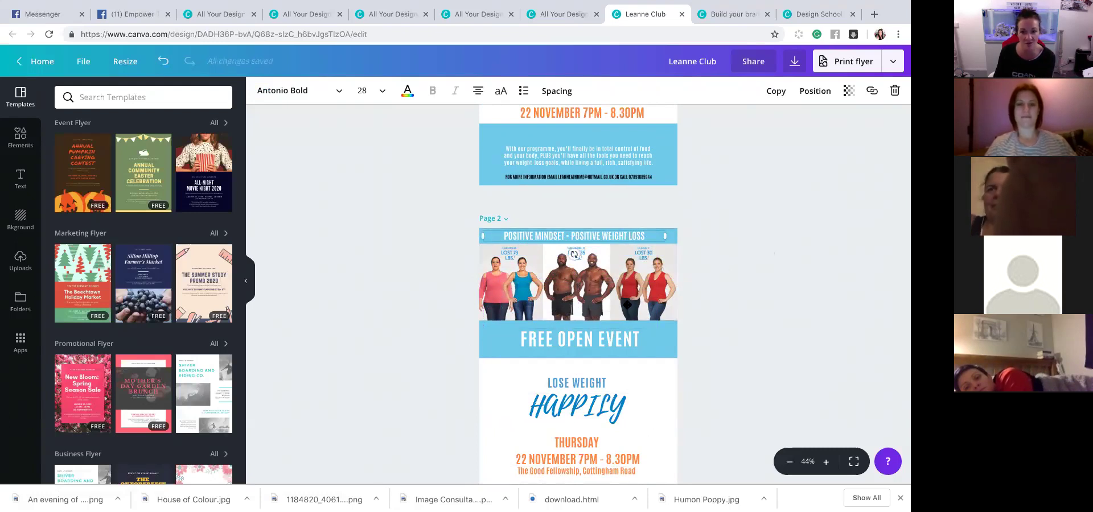
{"action": "left_click", "coordinate": [716, 238]}
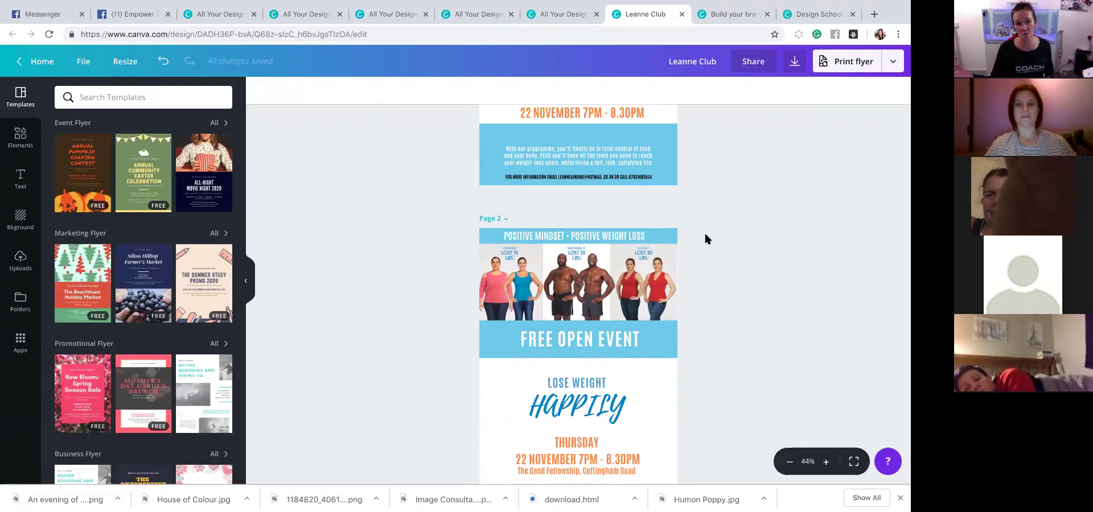
- Move page 2's white heading down over the photos and its blue strip onto the lower edge of the word "HAPPILY"
{"action": "scroll", "coordinate": [766, 376], "scroll_direction": "down", "scroll_amount": 3}
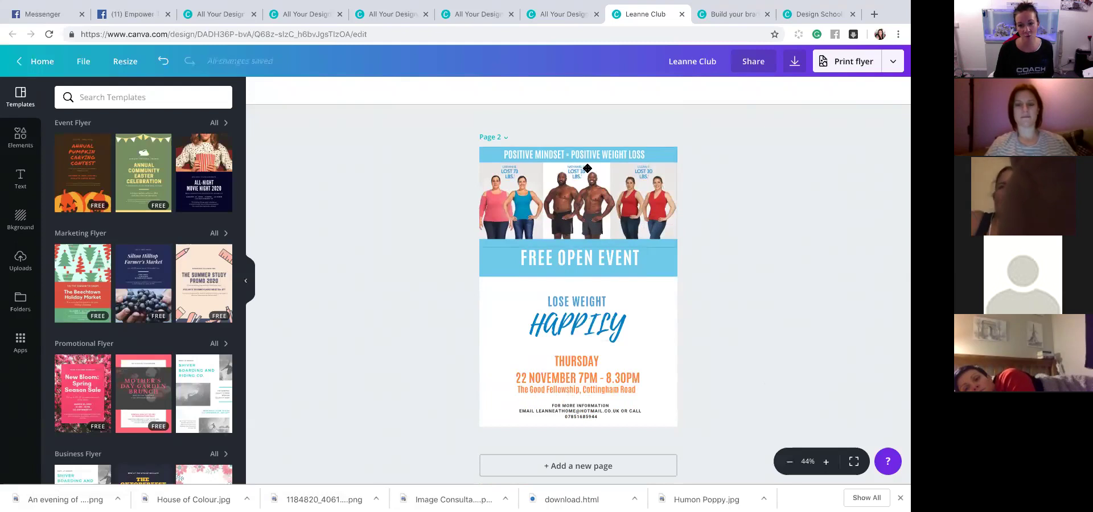
{"action": "scroll", "coordinate": [621, 359], "scroll_direction": "up", "scroll_amount": 10}
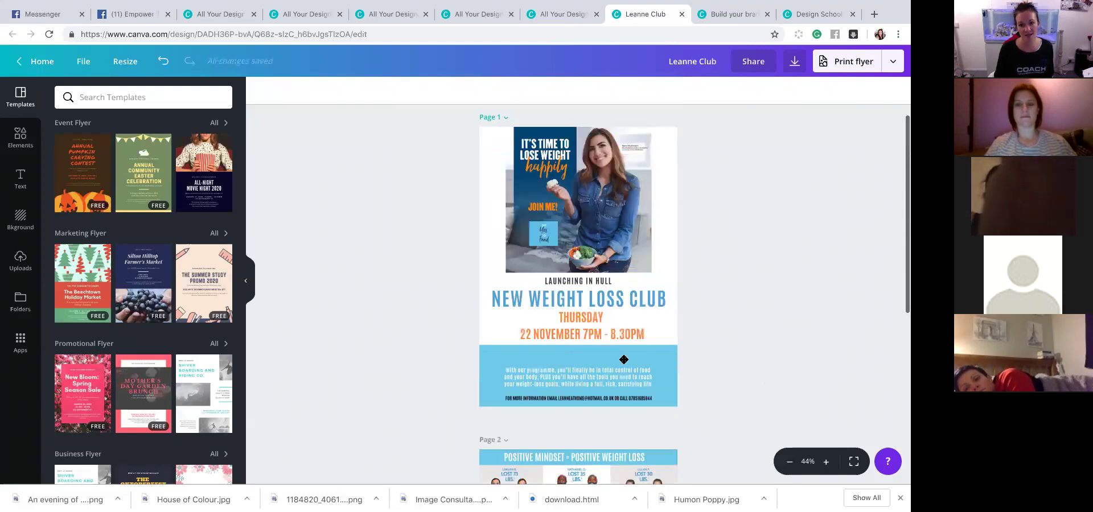
{"action": "scroll", "coordinate": [816, 334], "scroll_direction": "down", "scroll_amount": 2}
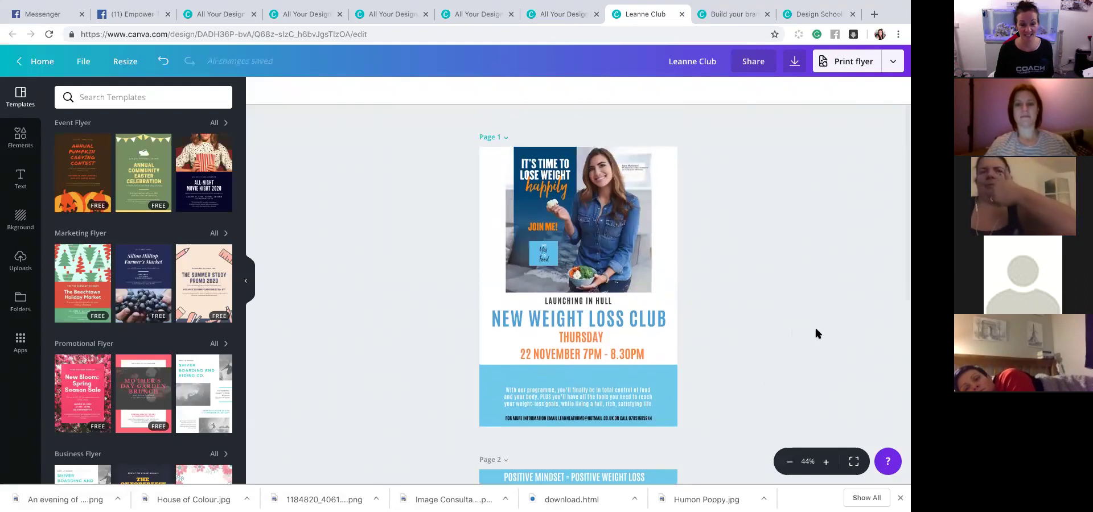
{"action": "scroll", "coordinate": [814, 329], "scroll_direction": "down", "scroll_amount": 5}
{"action": "left_click", "coordinate": [642, 167]}
{"action": "left_click_drag", "start_coordinate": [641, 167], "coordinate": [631, 345]}
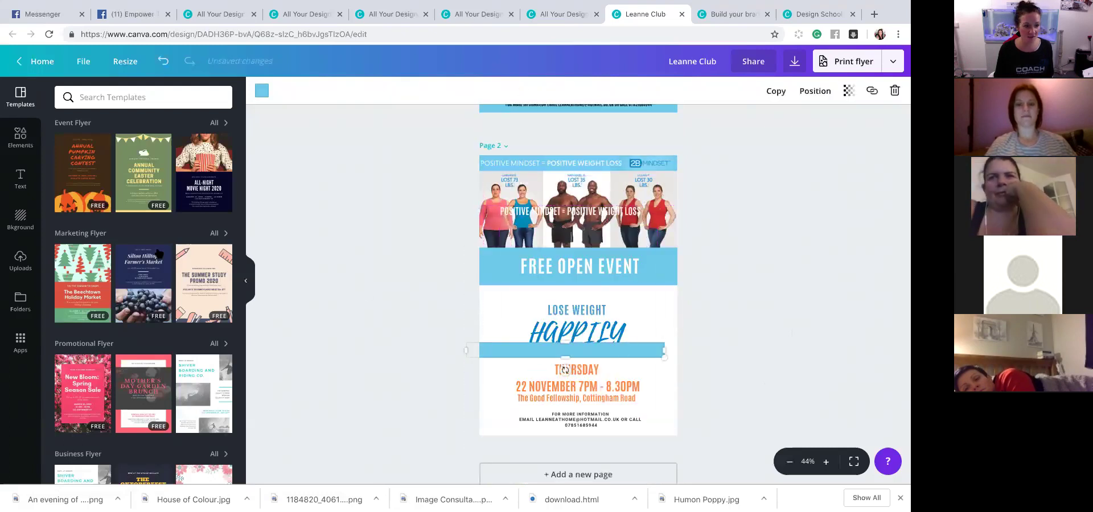
- Add a plain rounded square shape to page 2, stretch it across the page width and place it over the picture's header
{"action": "left_click", "coordinate": [20, 136]}
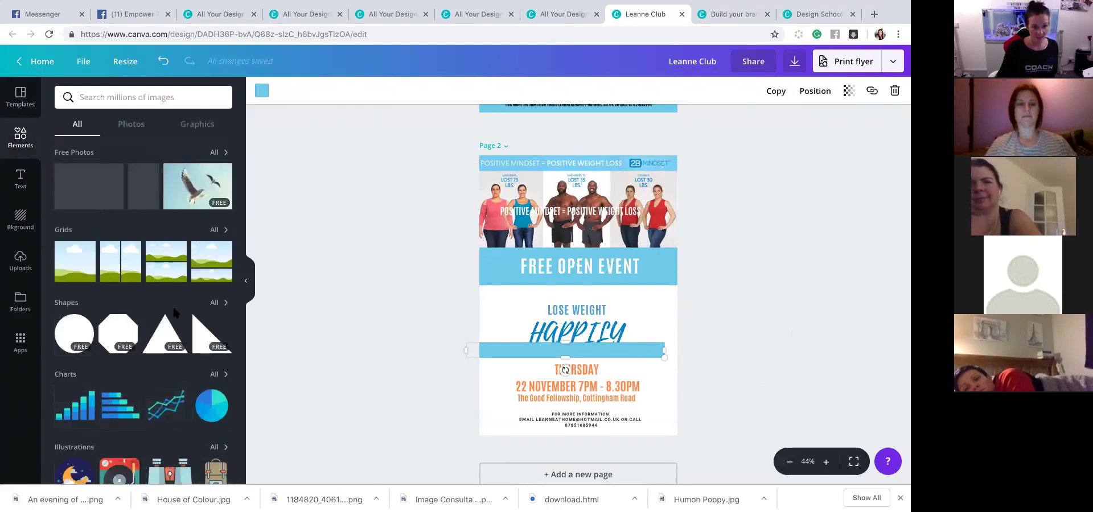
{"action": "left_click", "coordinate": [221, 303]}
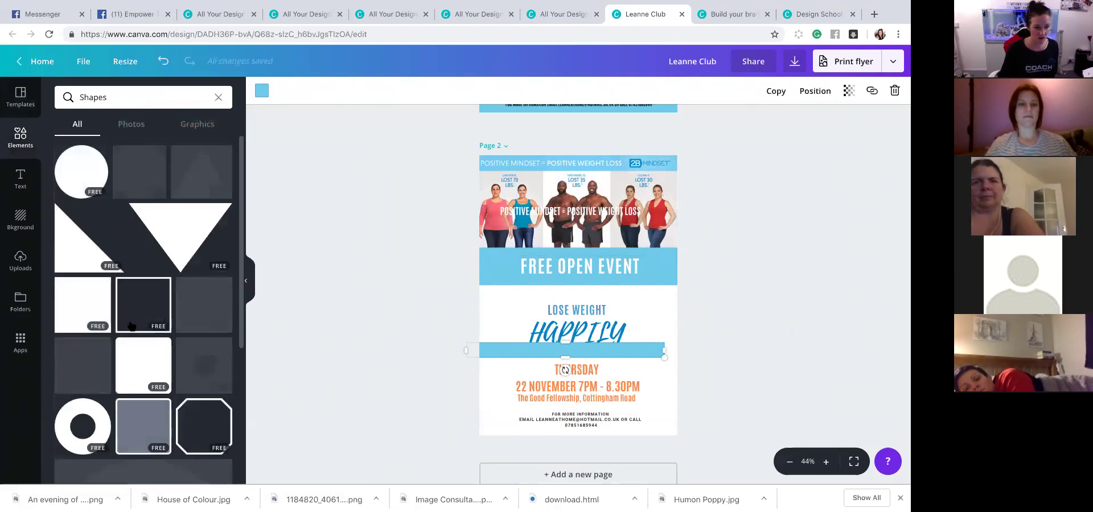
{"action": "left_click", "coordinate": [141, 360]}
{"action": "left_click_drag", "start_coordinate": [578, 376], "coordinate": [582, 239]}
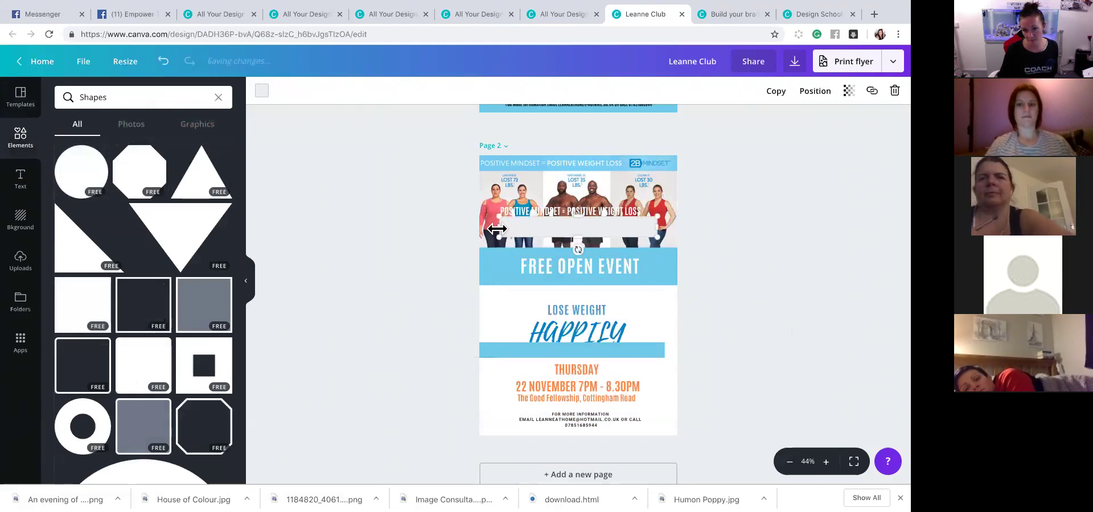
{"action": "left_click_drag", "start_coordinate": [664, 226], "coordinate": [680, 227]}
{"action": "left_click_drag", "start_coordinate": [555, 227], "coordinate": [552, 164]}
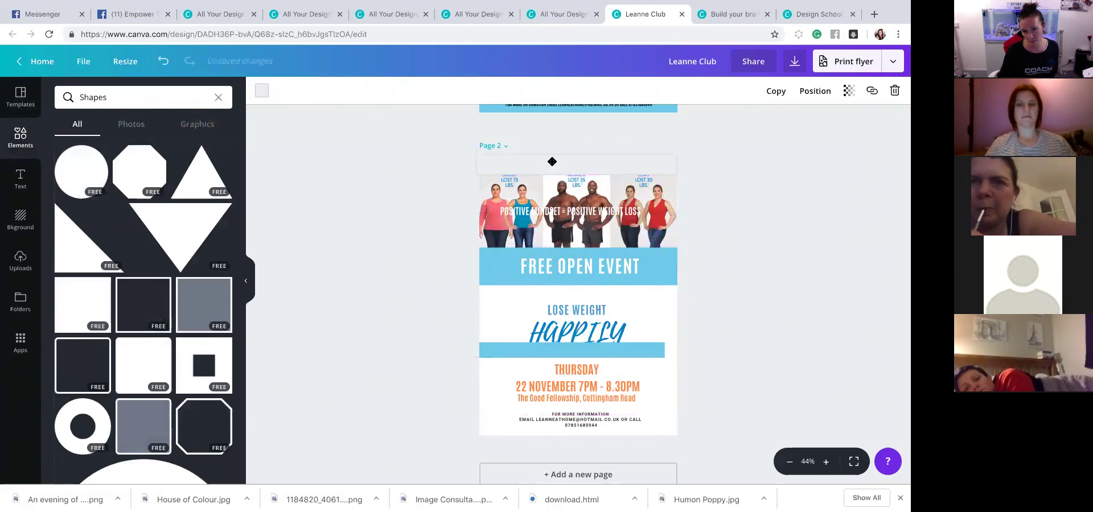
- Colour the new shape over page 2's header the same light blue as the flyer's bands
{"action": "scroll", "coordinate": [383, 151], "scroll_direction": "up", "scroll_amount": 1}
{"action": "scroll", "coordinate": [383, 151], "scroll_direction": "up", "scroll_amount": 1}
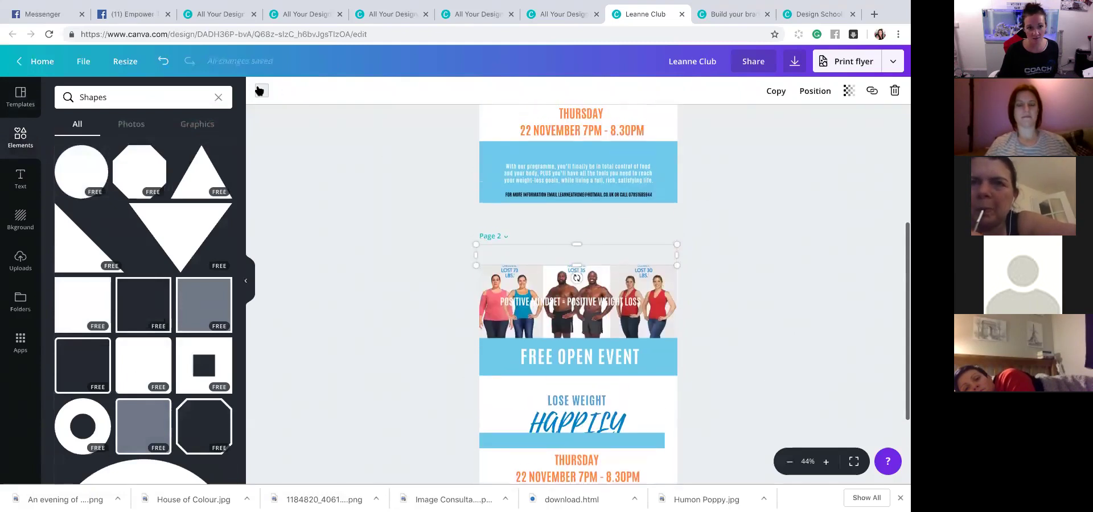
{"action": "left_click", "coordinate": [262, 91]}
{"action": "left_click", "coordinate": [354, 134]}
{"action": "left_click", "coordinate": [380, 134]}
{"action": "left_click", "coordinate": [797, 338]}
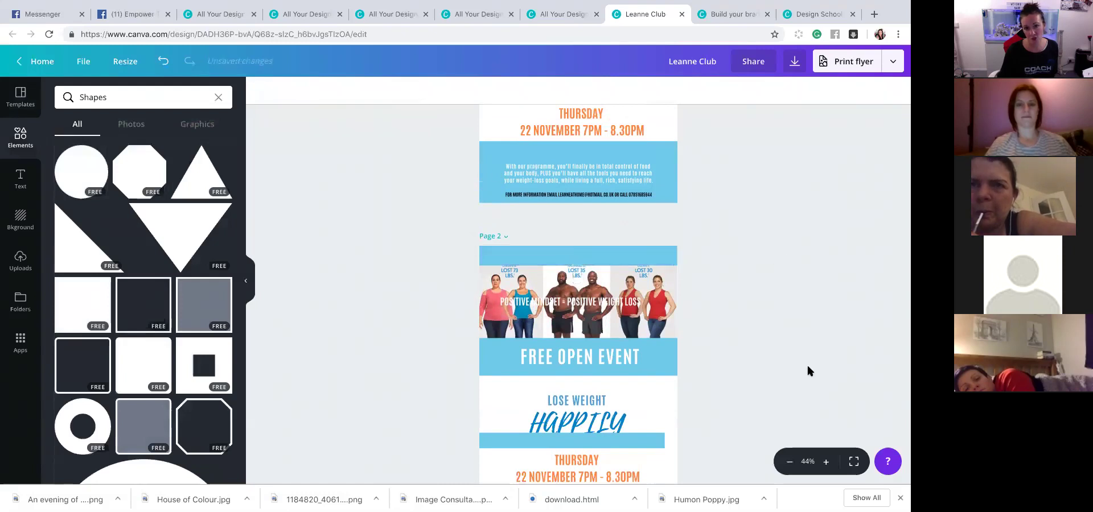
- Add a small body text placeholder to page 2 and place it on the new blue shape
{"action": "left_click", "coordinate": [652, 255]}
{"action": "left_click", "coordinate": [21, 179]}
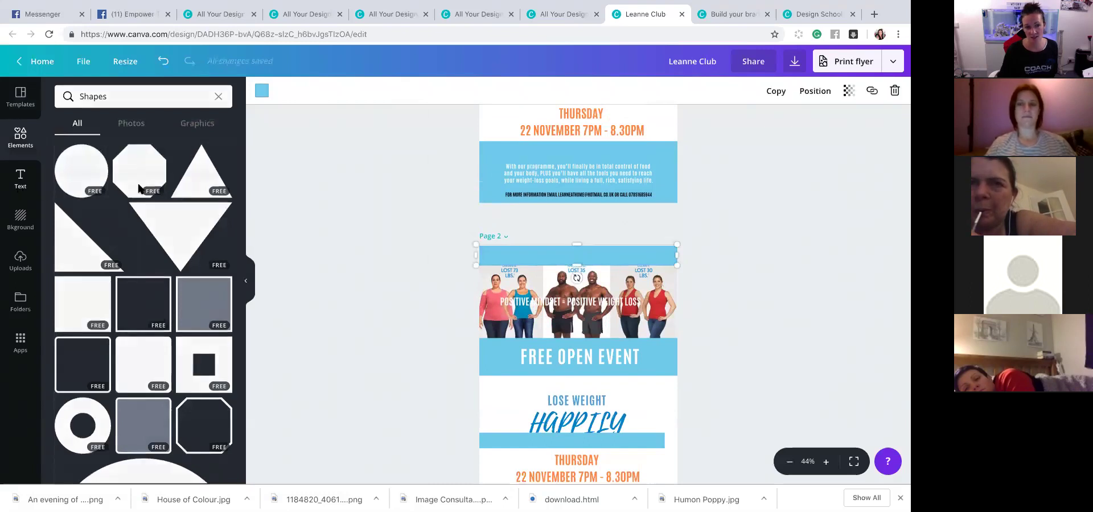
{"action": "left_click", "coordinate": [111, 161]}
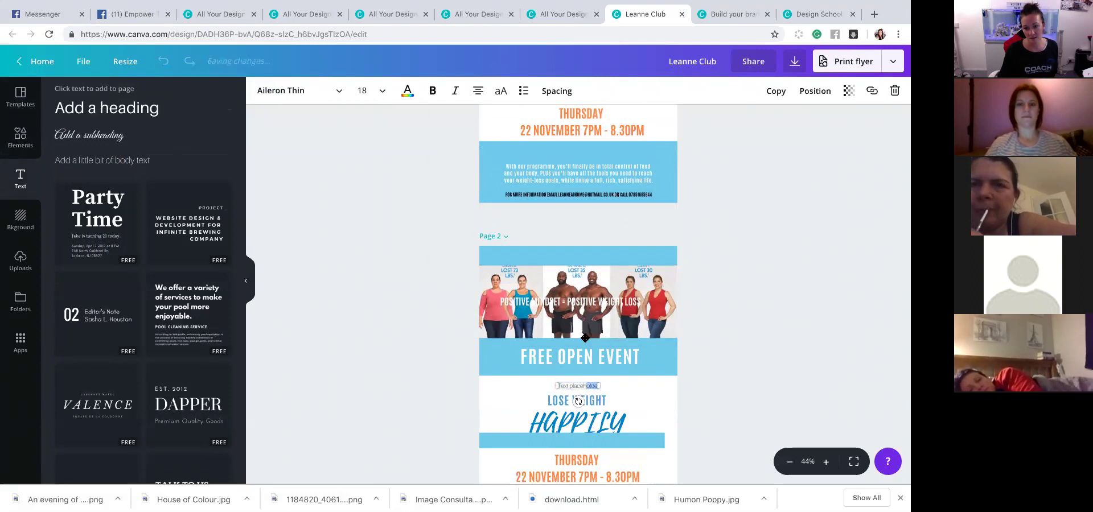
{"action": "left_click_drag", "start_coordinate": [566, 332], "coordinate": [633, 255]}
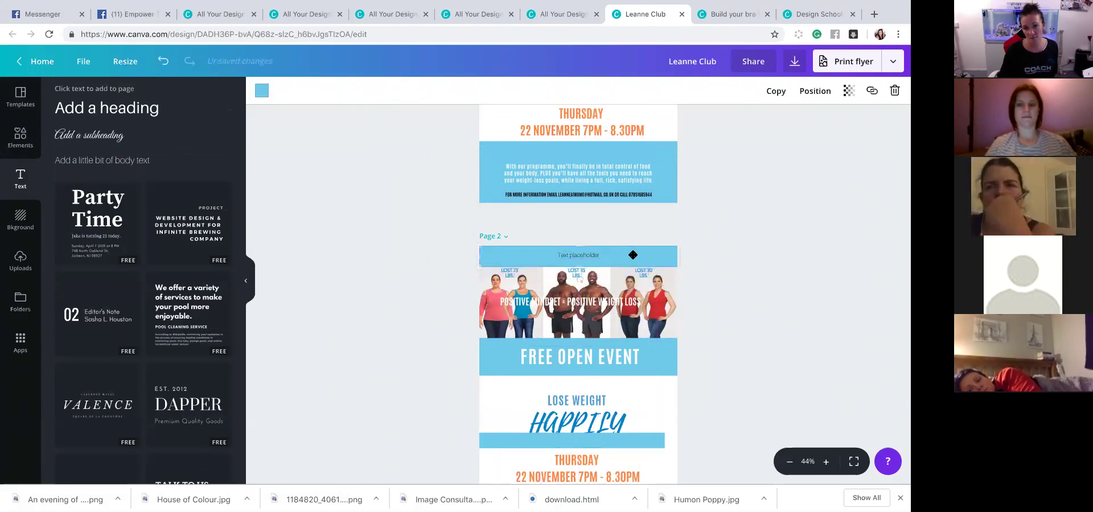
- Remove the new blue shape and the text placeholder from page 2's header
{"action": "key", "text": "ctrl+z"}
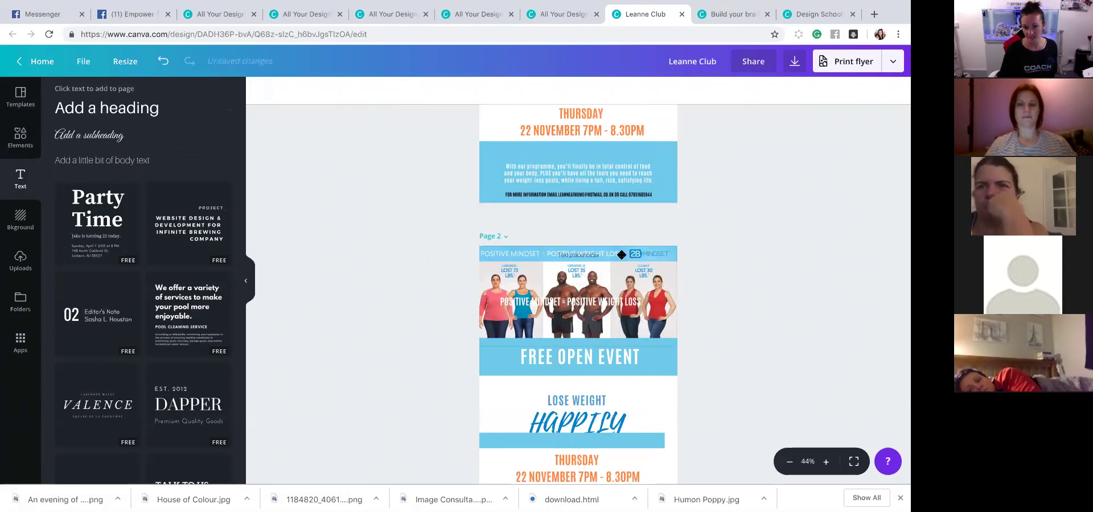
{"action": "scroll", "coordinate": [596, 245], "scroll_direction": "down", "scroll_amount": 1}
{"action": "key", "text": "ctrl+z"}
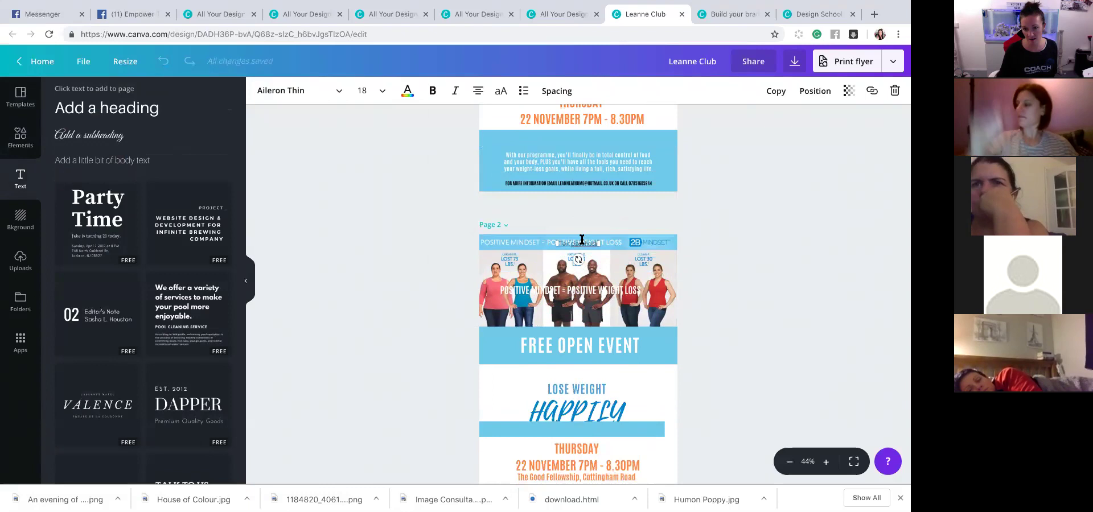
{"action": "key", "text": "Delete"}
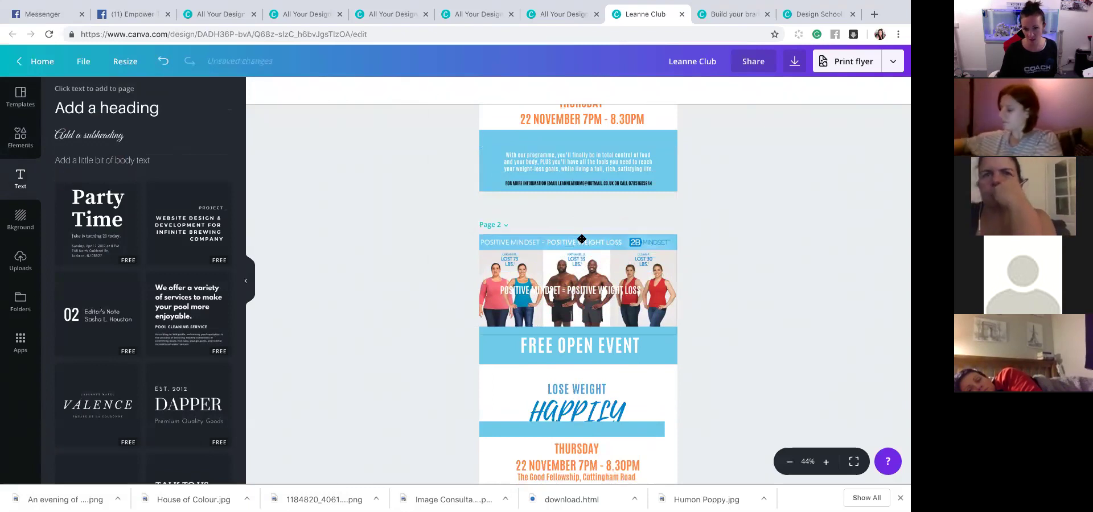
- Return the original blue strip to the top edge of page 2 and centre the "POSITIVE MINDSET" heading on it
{"action": "left_click_drag", "start_coordinate": [629, 429], "coordinate": [641, 240]}
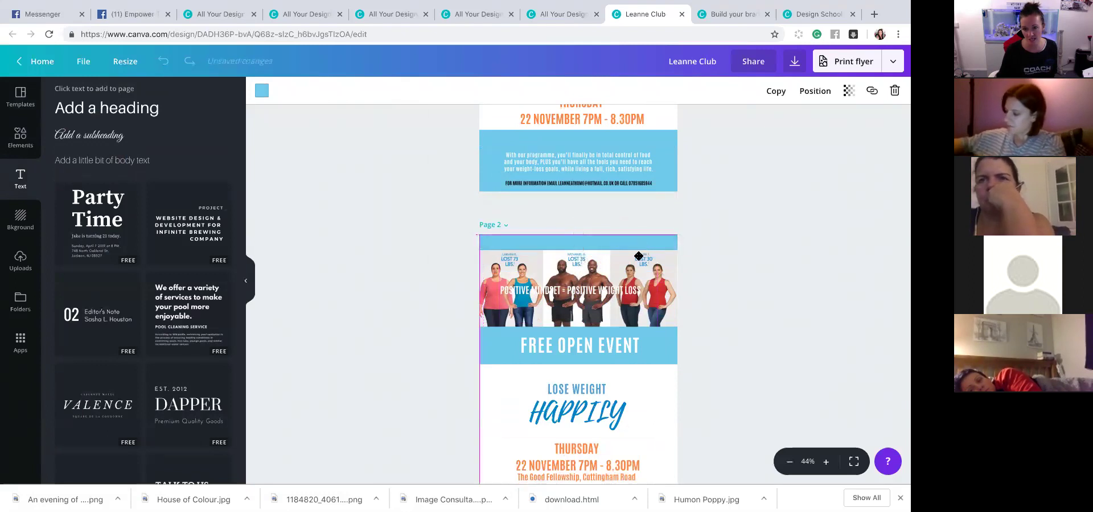
{"action": "left_click_drag", "start_coordinate": [613, 288], "coordinate": [613, 241]}
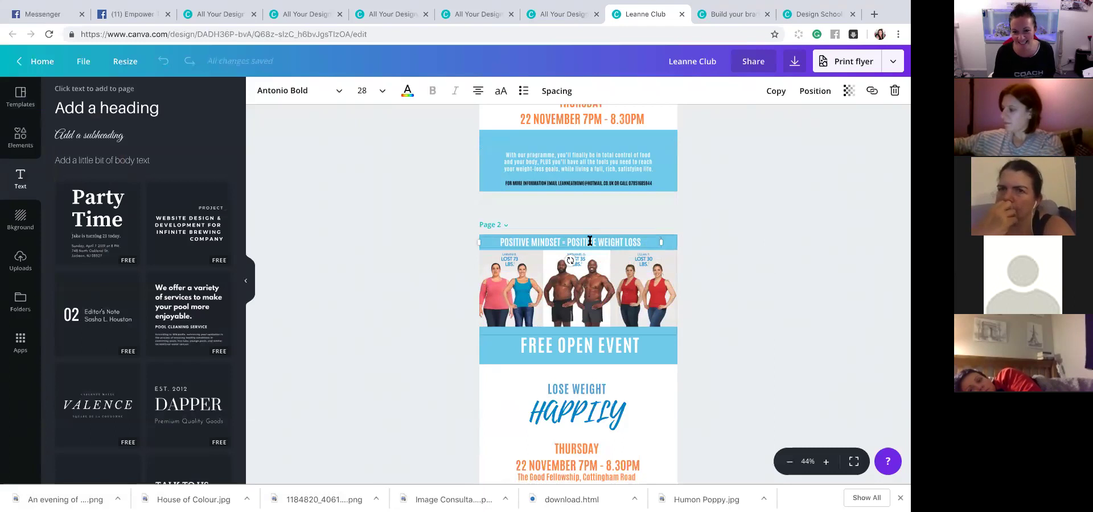
{"action": "left_click", "coordinate": [726, 255]}
{"action": "left_click_drag", "start_coordinate": [611, 242], "coordinate": [617, 238]}
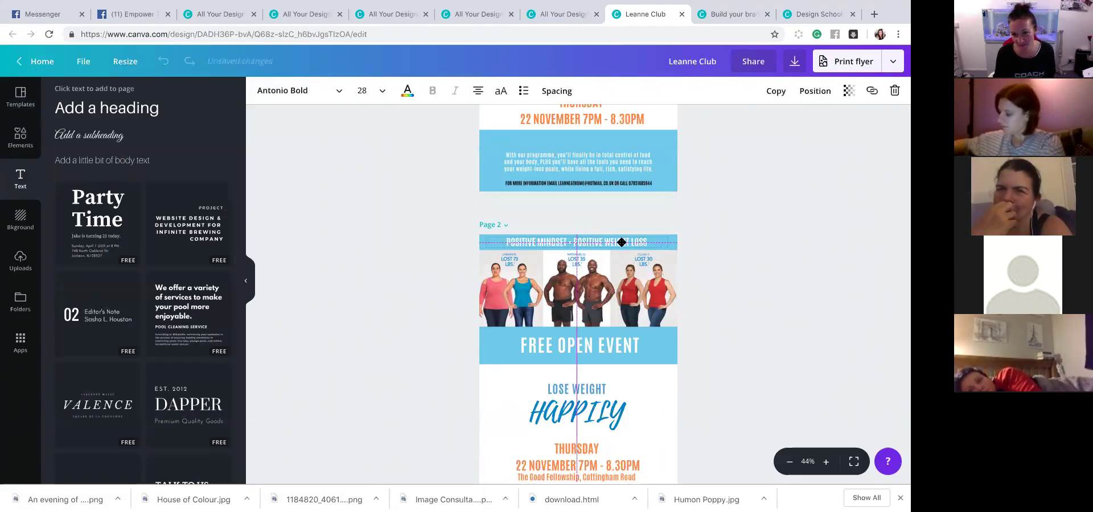
{"action": "left_click", "coordinate": [743, 247]}
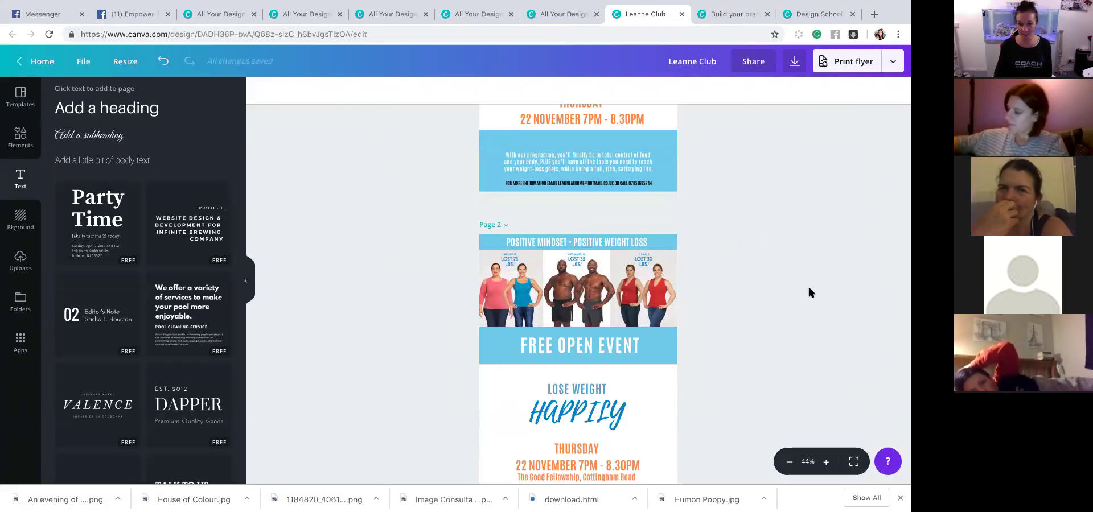
- Review the finished flyer, checking page 1's photo, heading and date, and page 2's blue header strip and event details
{"action": "scroll", "coordinate": [808, 288], "scroll_direction": "up", "scroll_amount": 2}
{"action": "scroll", "coordinate": [809, 289], "scroll_direction": "down", "scroll_amount": 4}
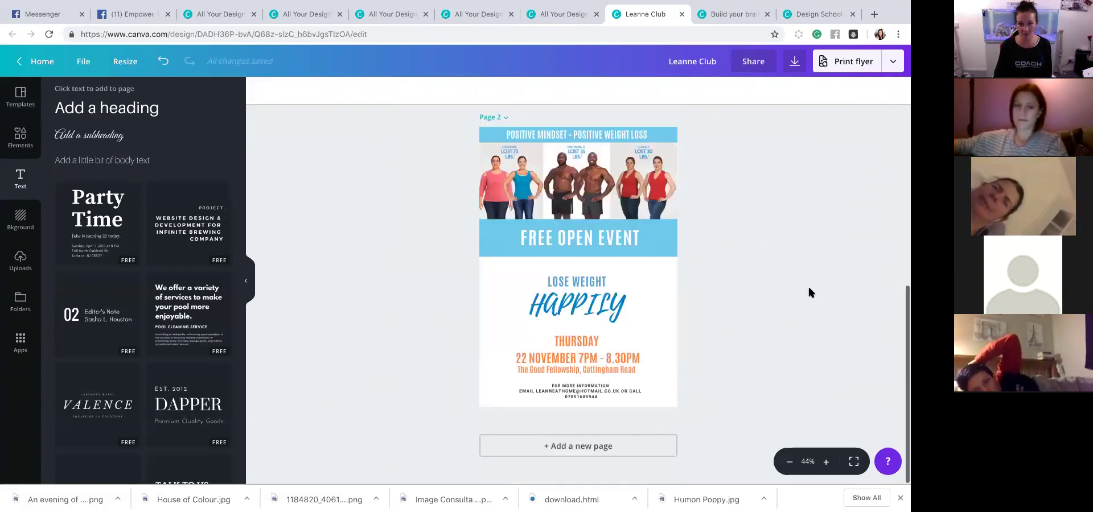
{"action": "scroll", "coordinate": [809, 289], "scroll_direction": "up", "scroll_amount": 4}
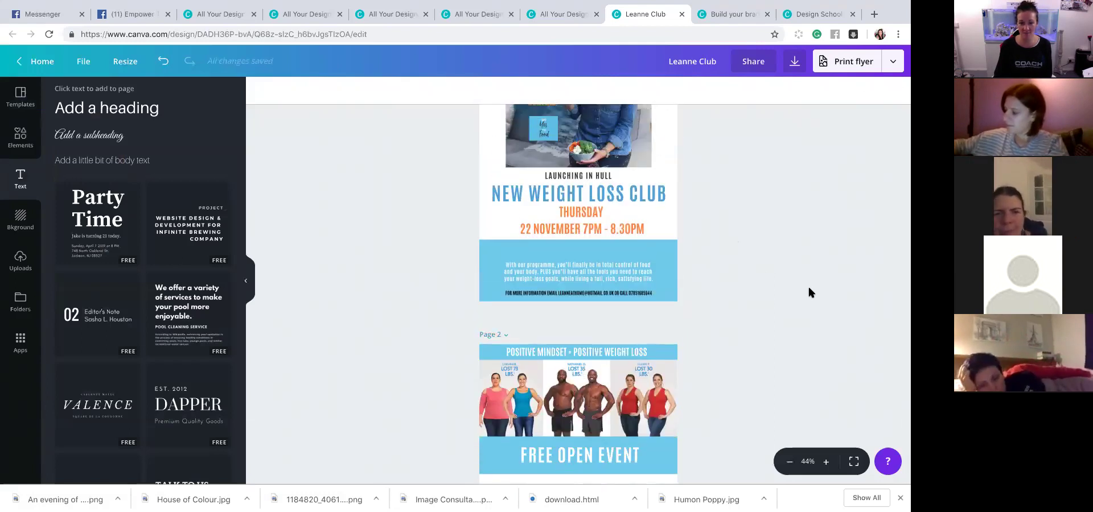
{"action": "scroll", "coordinate": [810, 292], "scroll_direction": "up", "scroll_amount": 3}
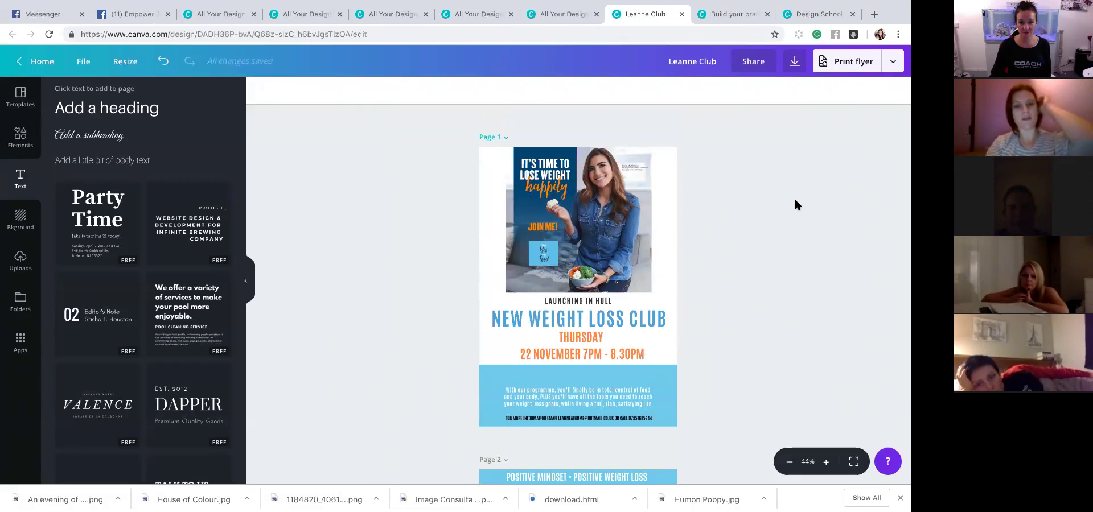
{"action": "scroll", "coordinate": [784, 275], "scroll_direction": "down", "scroll_amount": 2}
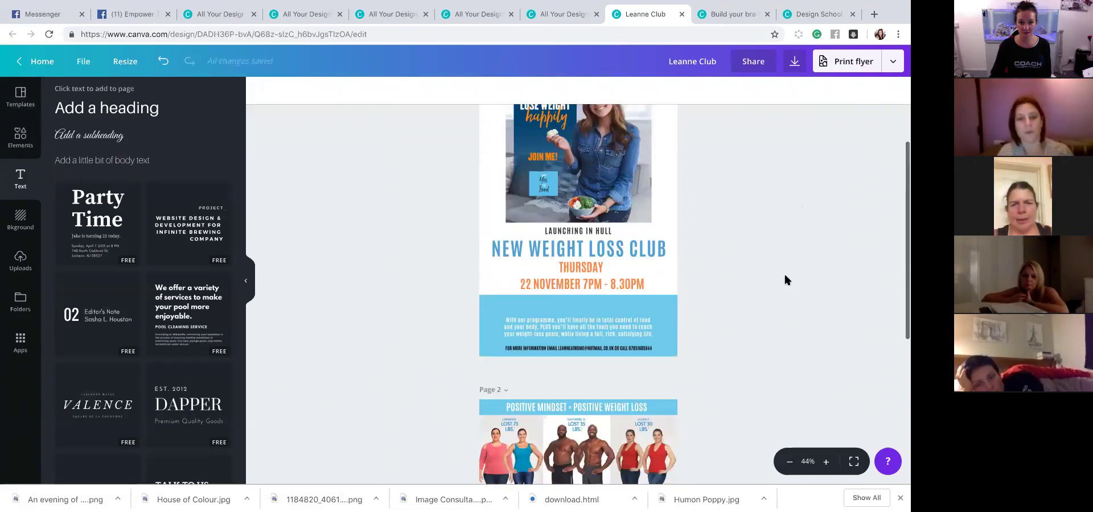
{"action": "scroll", "coordinate": [785, 275], "scroll_direction": "up", "scroll_amount": 2}
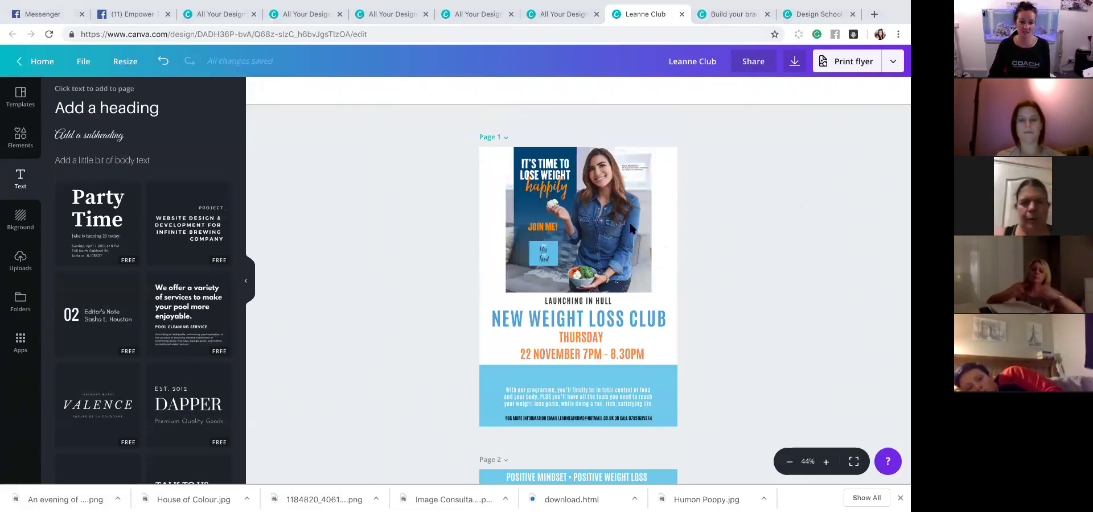
{"action": "scroll", "coordinate": [638, 252], "scroll_direction": "down", "scroll_amount": 1}
{"action": "scroll", "coordinate": [637, 252], "scroll_direction": "down", "scroll_amount": 2}
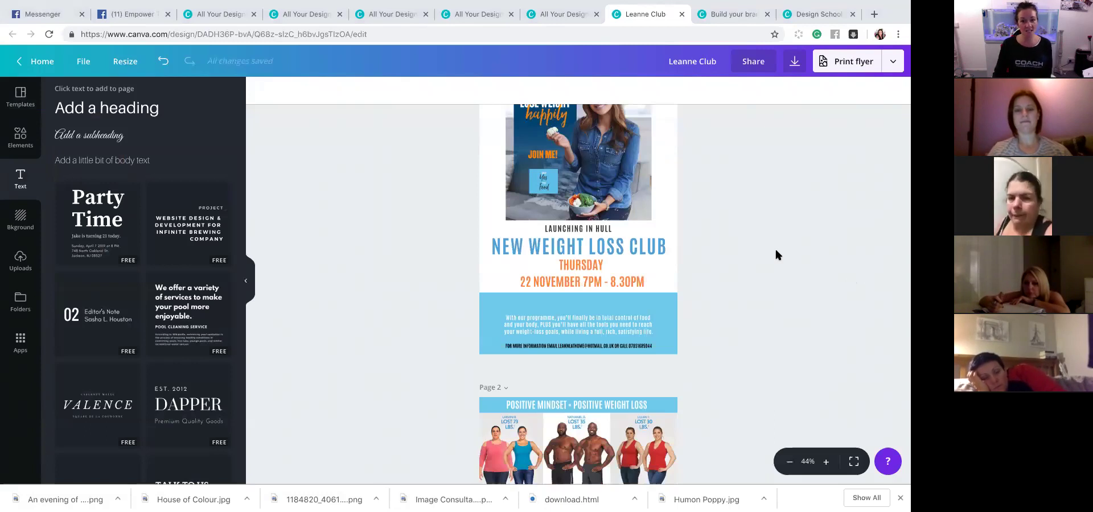
{"action": "scroll", "coordinate": [776, 254], "scroll_direction": "down", "scroll_amount": 2}
{"action": "scroll", "coordinate": [661, 173], "scroll_direction": "up", "scroll_amount": 4}
{"action": "scroll", "coordinate": [654, 171], "scroll_direction": "down", "scroll_amount": 2}
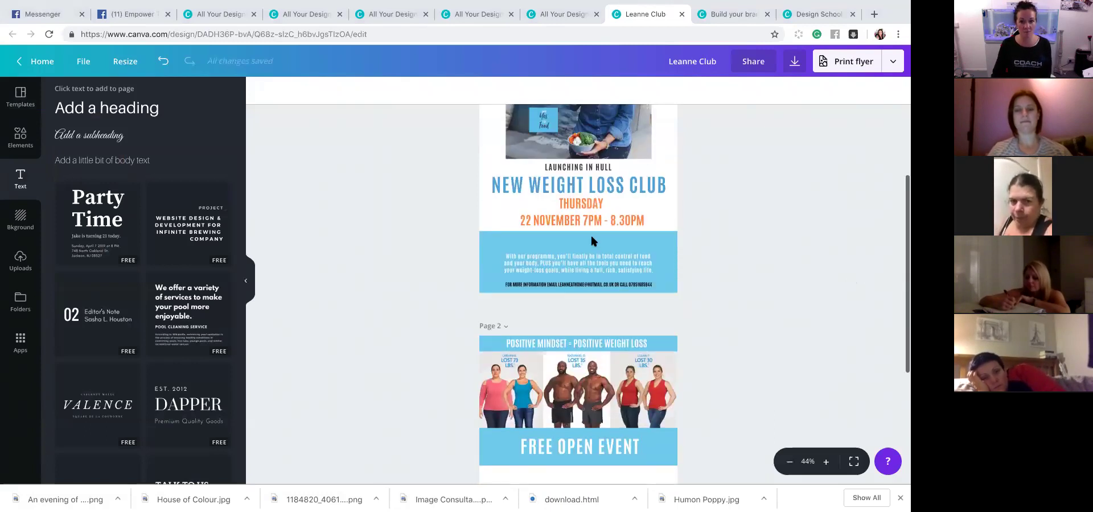
{"action": "scroll", "coordinate": [562, 228], "scroll_direction": "up", "scroll_amount": 2}
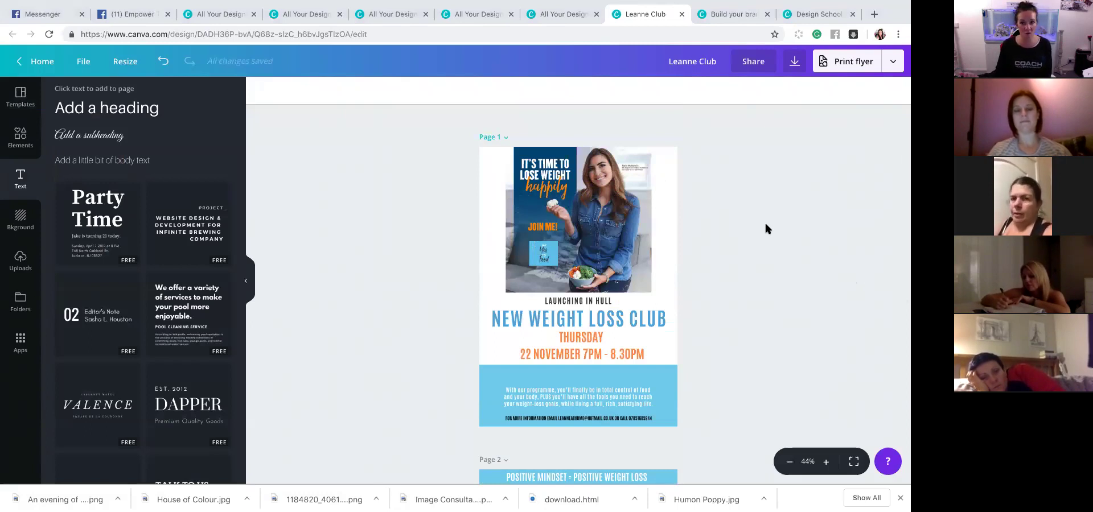
- Examine the flyer's print order options, including sides, pages, paper, finish, number of copies and delivery type
{"action": "left_click", "coordinate": [843, 62]}
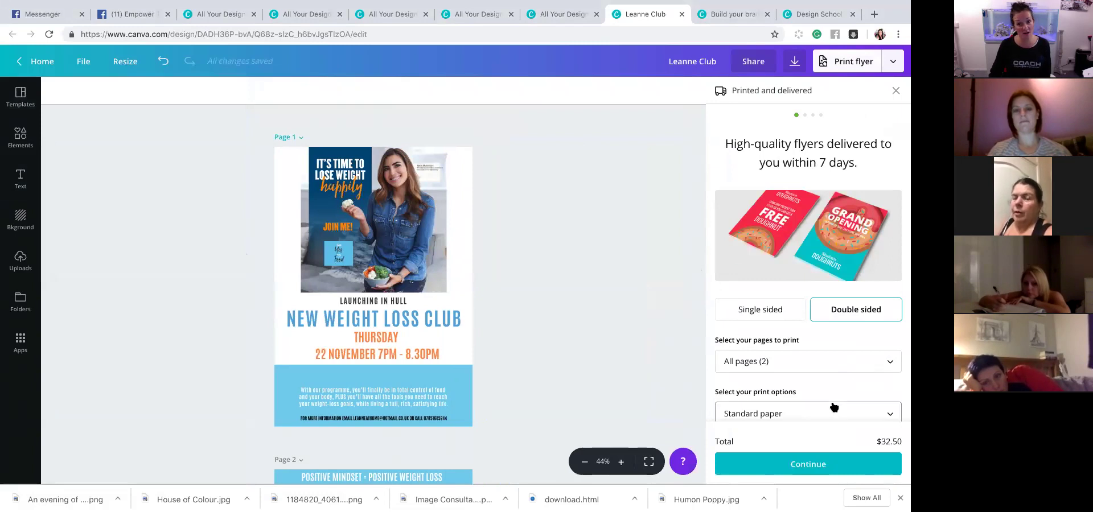
{"action": "scroll", "coordinate": [831, 391], "scroll_direction": "down", "scroll_amount": 3}
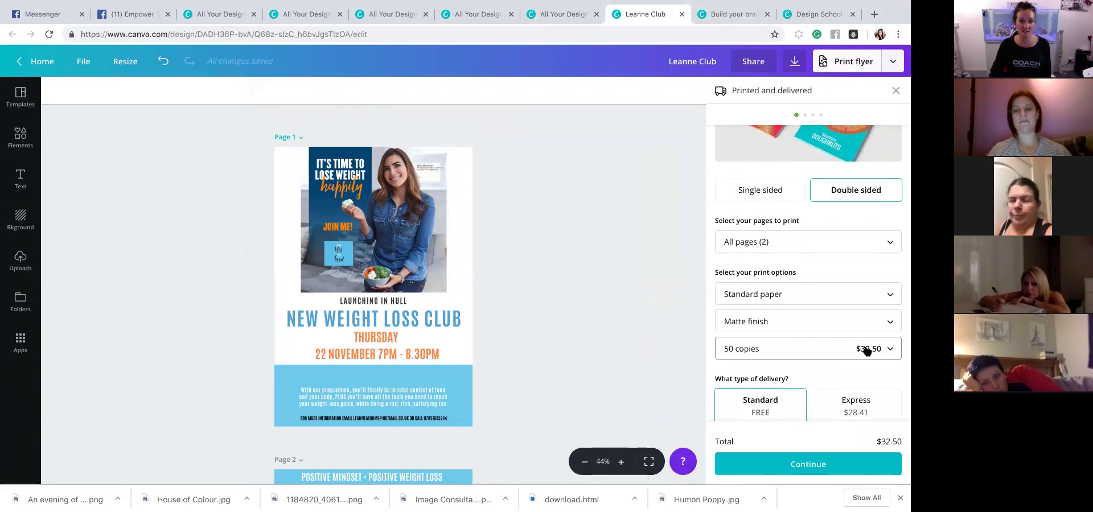
{"action": "scroll", "coordinate": [852, 357], "scroll_direction": "up", "scroll_amount": 3}
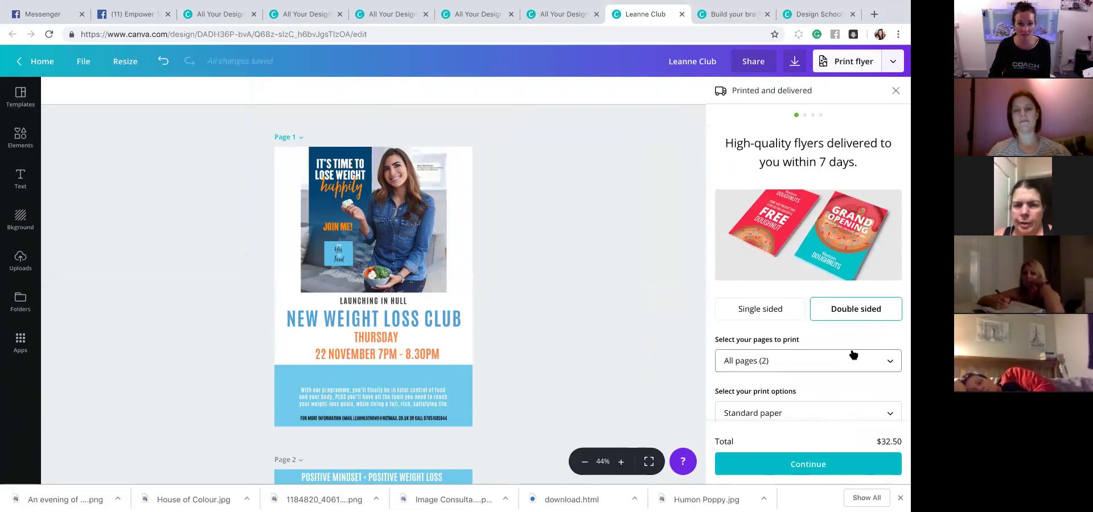
{"action": "scroll", "coordinate": [854, 355], "scroll_direction": "down", "scroll_amount": 5}
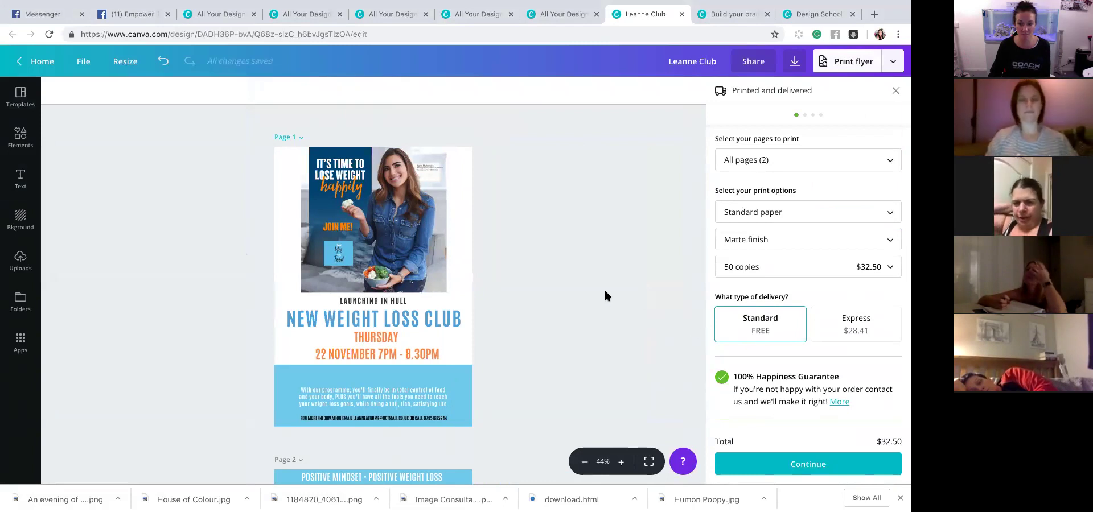
- Download all pages of the flyer as PDF Print with crop marks and bleed, and dismiss the print offer
{"action": "left_click", "coordinate": [793, 64]}
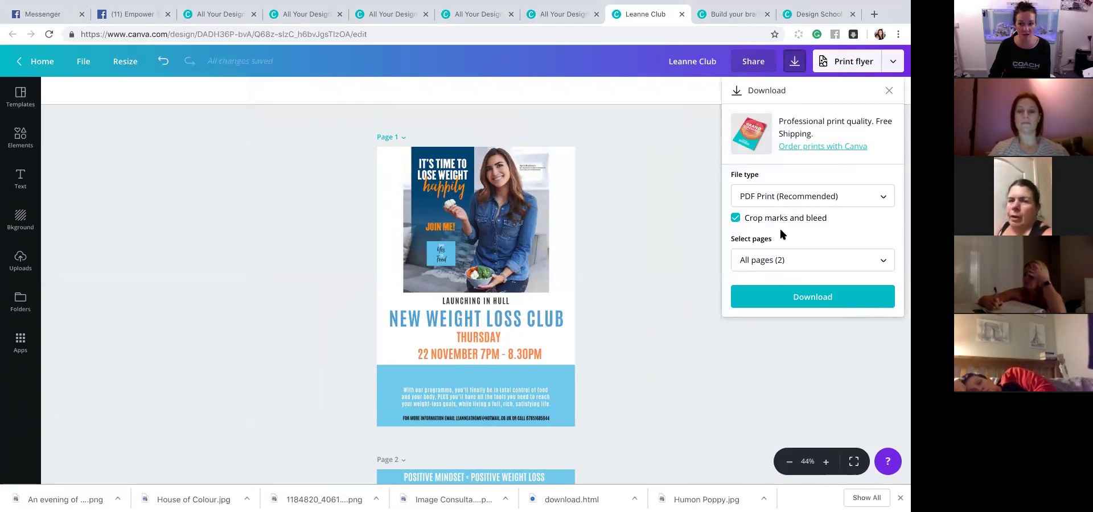
{"action": "left_click", "coordinate": [796, 198]}
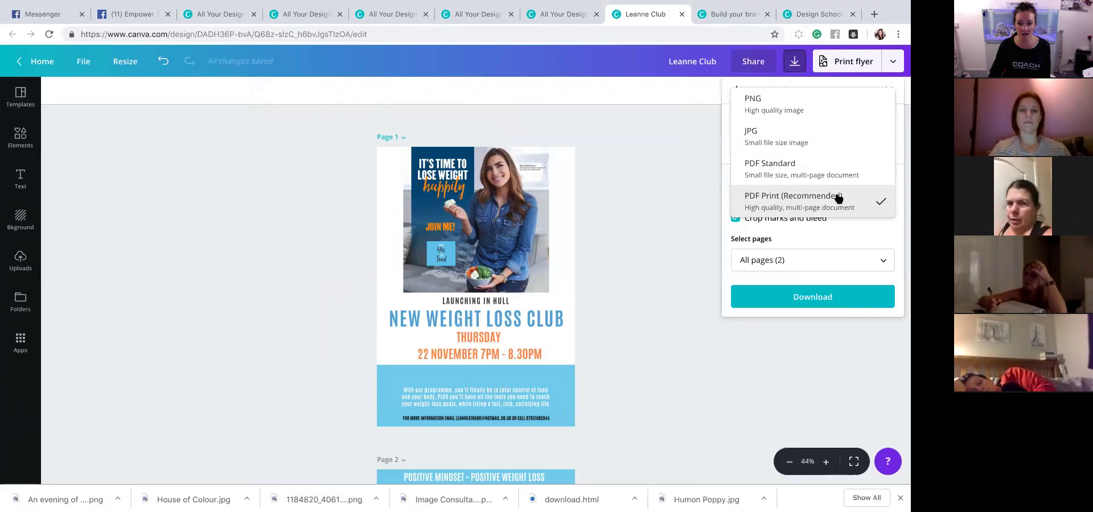
{"action": "left_click", "coordinate": [789, 206]}
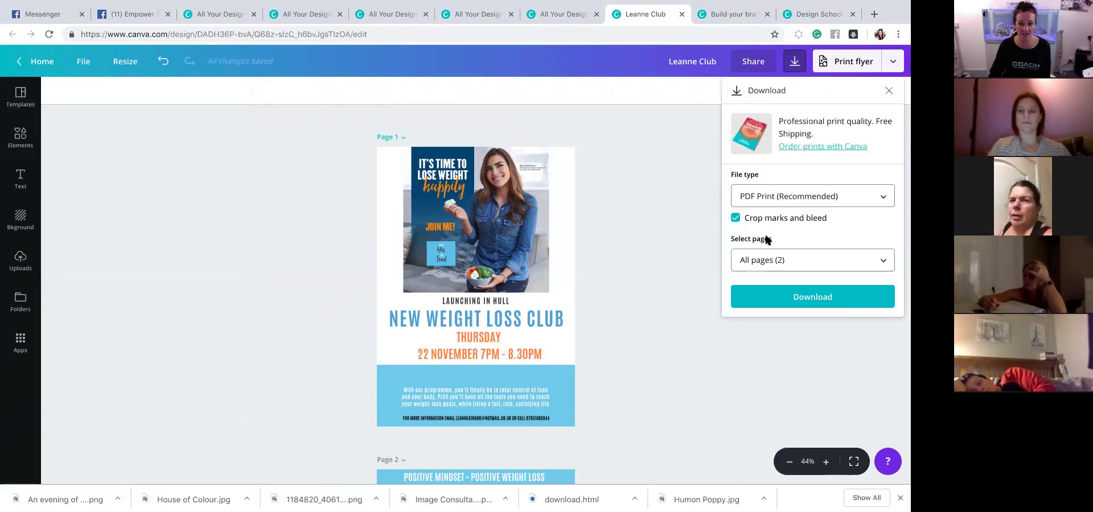
{"action": "left_click", "coordinate": [823, 301]}
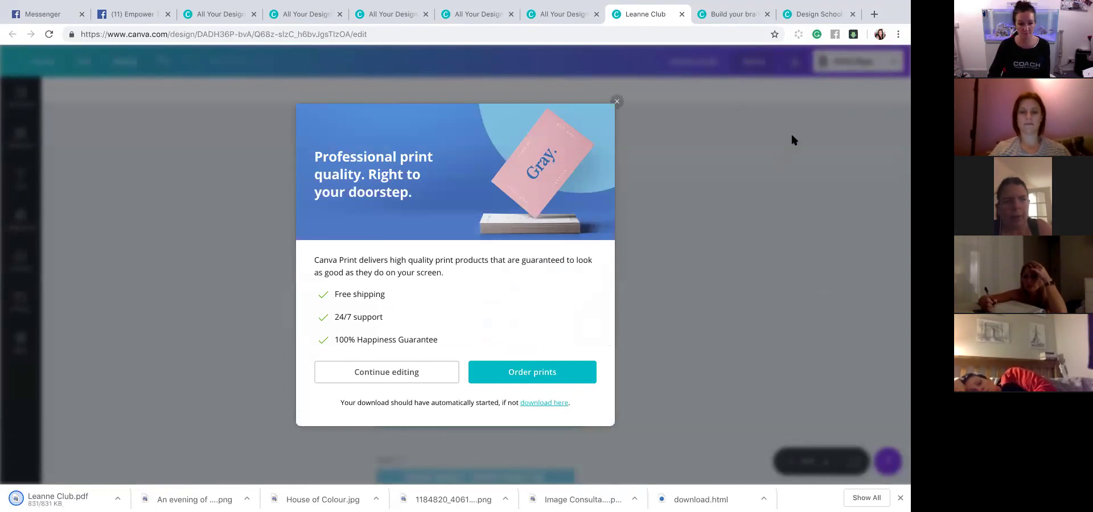
{"action": "left_click", "coordinate": [617, 101]}
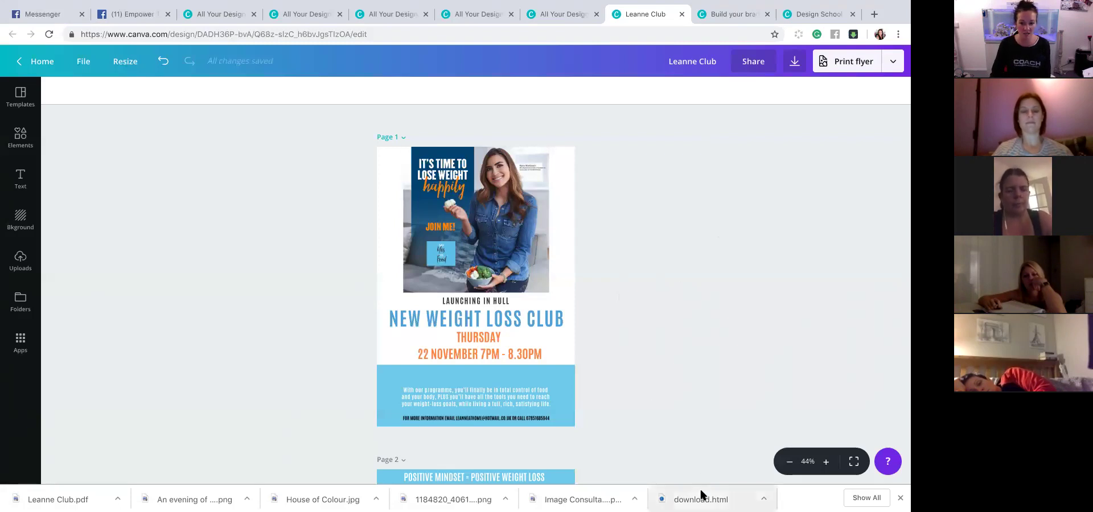
- Open the downloaded flyer PDF and examine both pages, including the crop marks and the coloured strips near the edges
{"action": "left_click", "coordinate": [13, 501]}
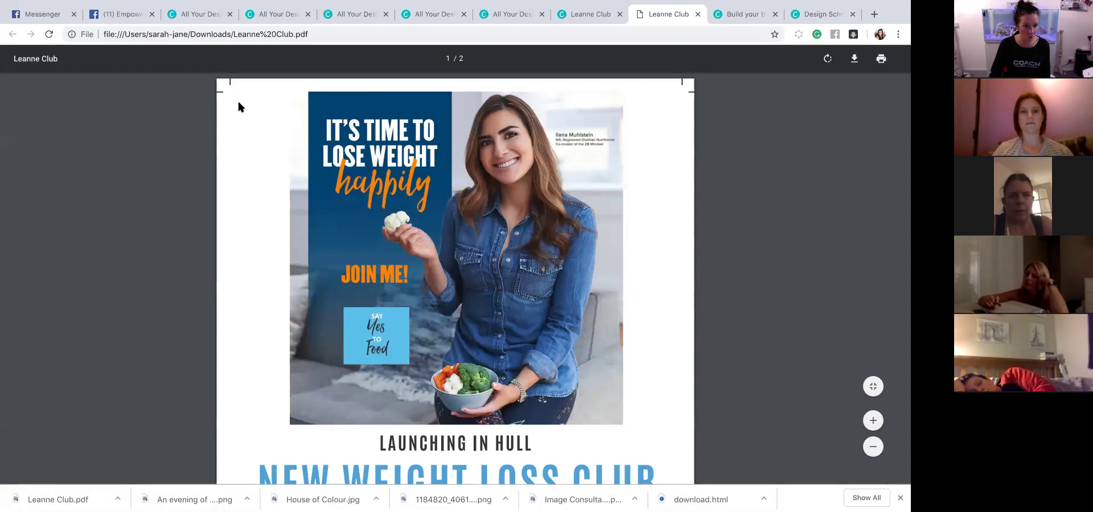
{"action": "scroll", "coordinate": [233, 194], "scroll_direction": "down", "scroll_amount": 5}
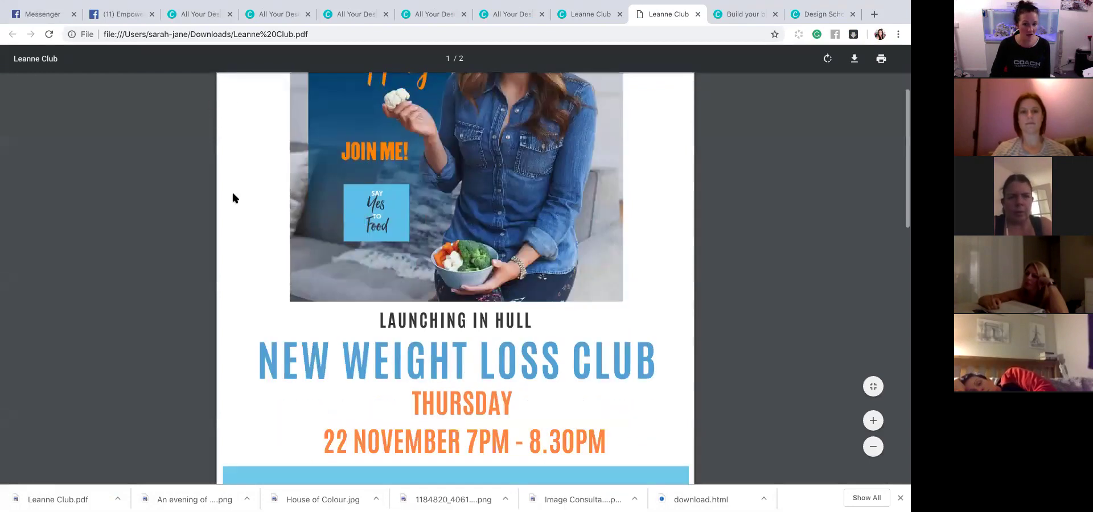
{"action": "scroll", "coordinate": [232, 197], "scroll_direction": "down", "scroll_amount": 10}
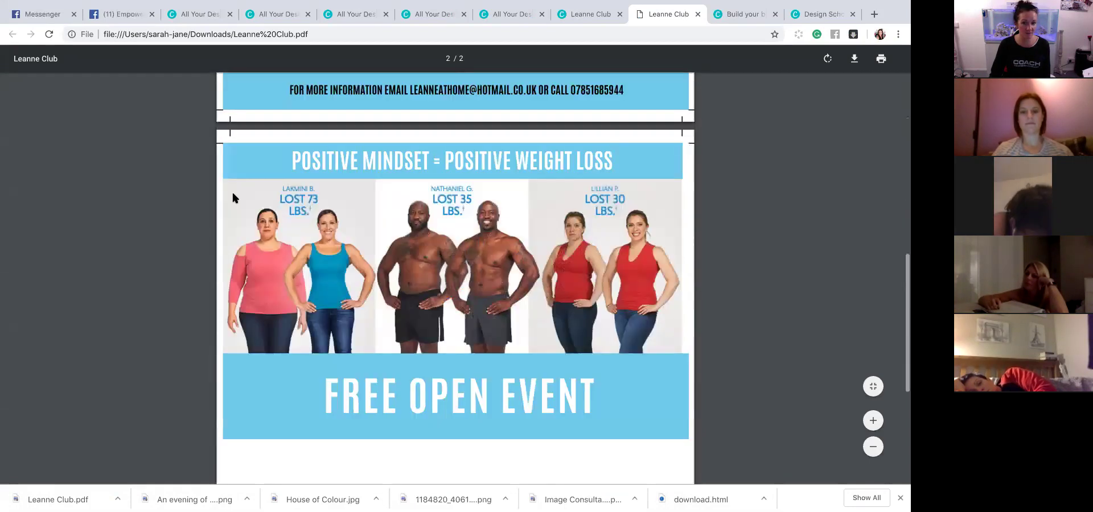
{"action": "scroll", "coordinate": [232, 198], "scroll_direction": "down", "scroll_amount": 3}
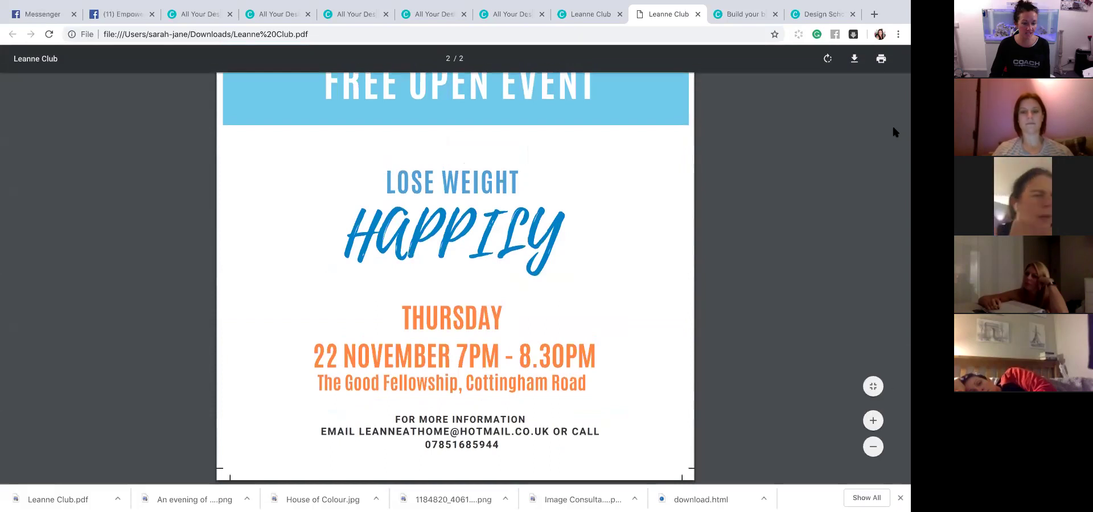
{"action": "scroll", "coordinate": [709, 91], "scroll_direction": "up", "scroll_amount": 18}
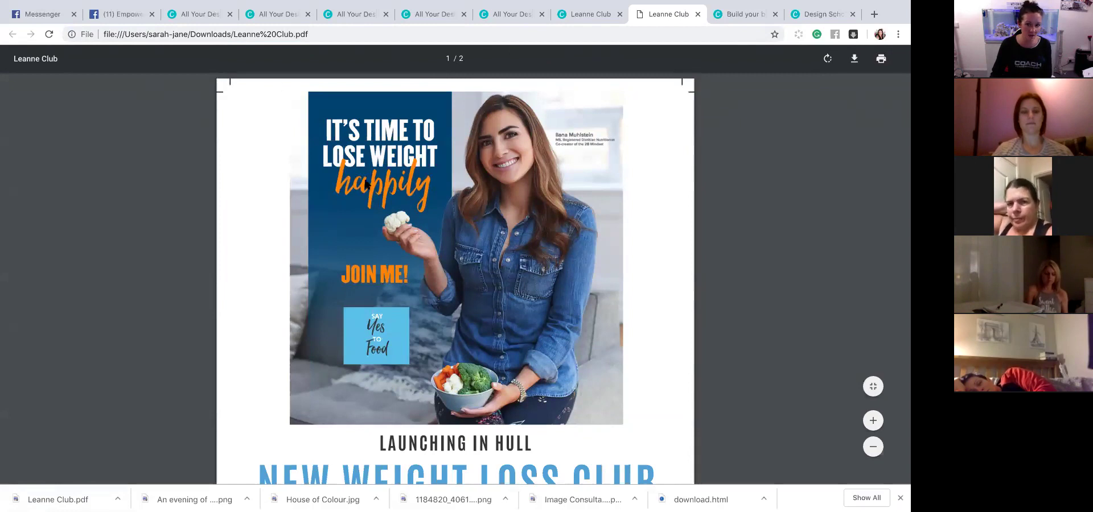
{"action": "scroll", "coordinate": [294, 264], "scroll_direction": "down", "scroll_amount": 5}
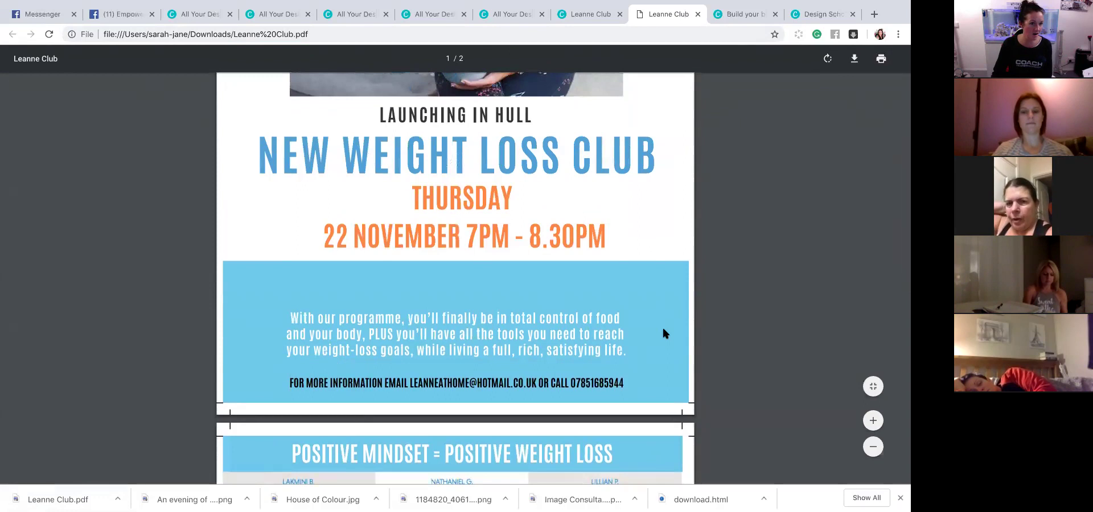
{"action": "scroll", "coordinate": [661, 326], "scroll_direction": "up", "scroll_amount": 3}
{"action": "scroll", "coordinate": [523, 232], "scroll_direction": "up", "scroll_amount": 5}
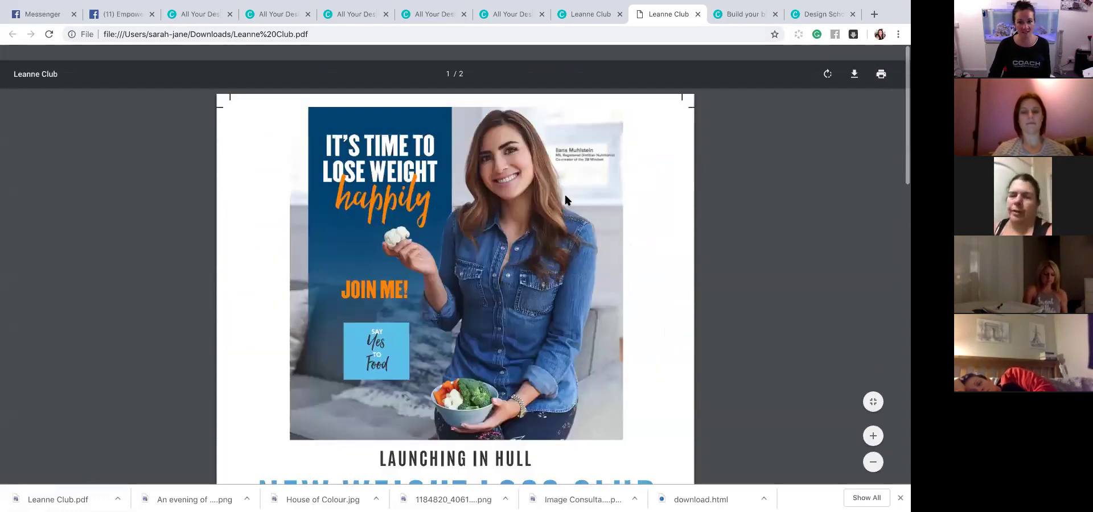
{"action": "scroll", "coordinate": [690, 203], "scroll_direction": "down", "scroll_amount": 1}
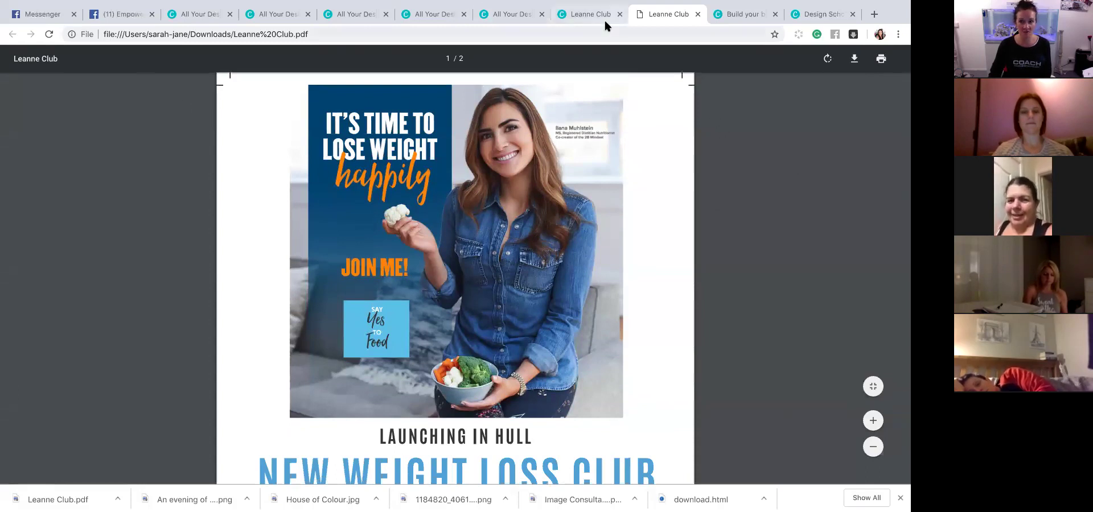
- Return to the flyer design, toggle crop marks and bleed on and off in the PDF Print download settings, and close them
{"action": "left_click", "coordinate": [806, 14]}
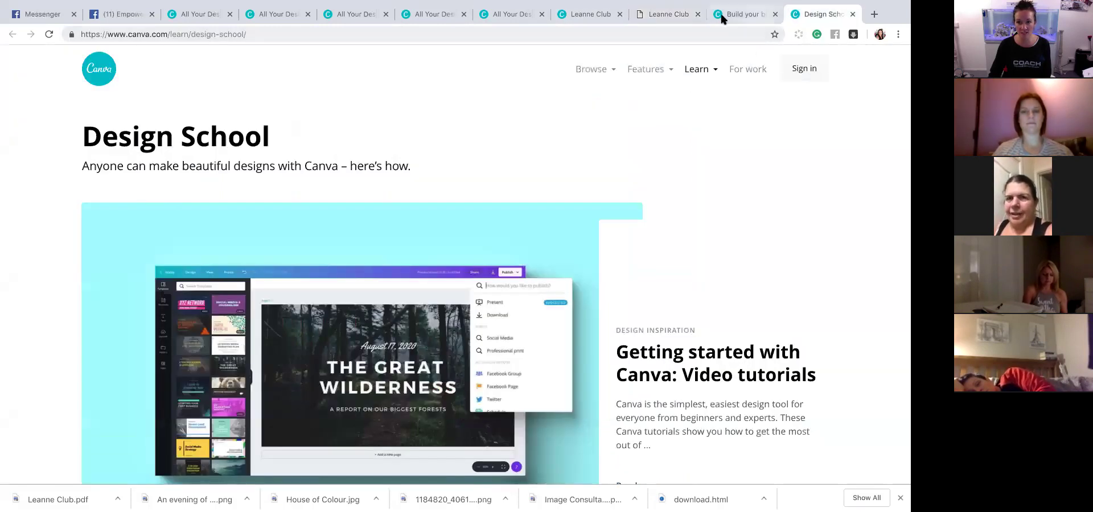
{"action": "left_click", "coordinate": [743, 14]}
{"action": "left_click", "coordinate": [527, 14]}
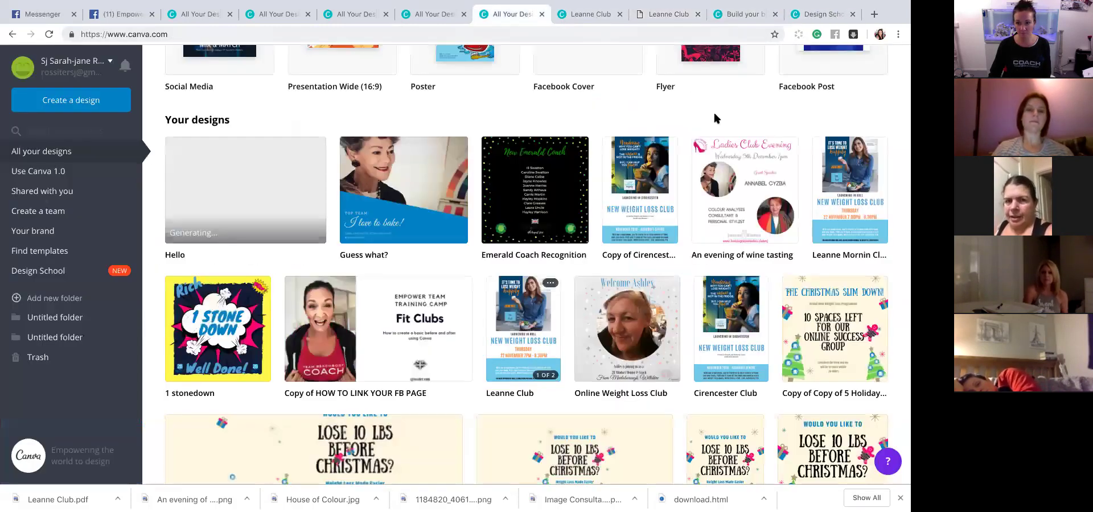
{"action": "left_click", "coordinate": [593, 14]}
{"action": "left_click", "coordinate": [795, 61]}
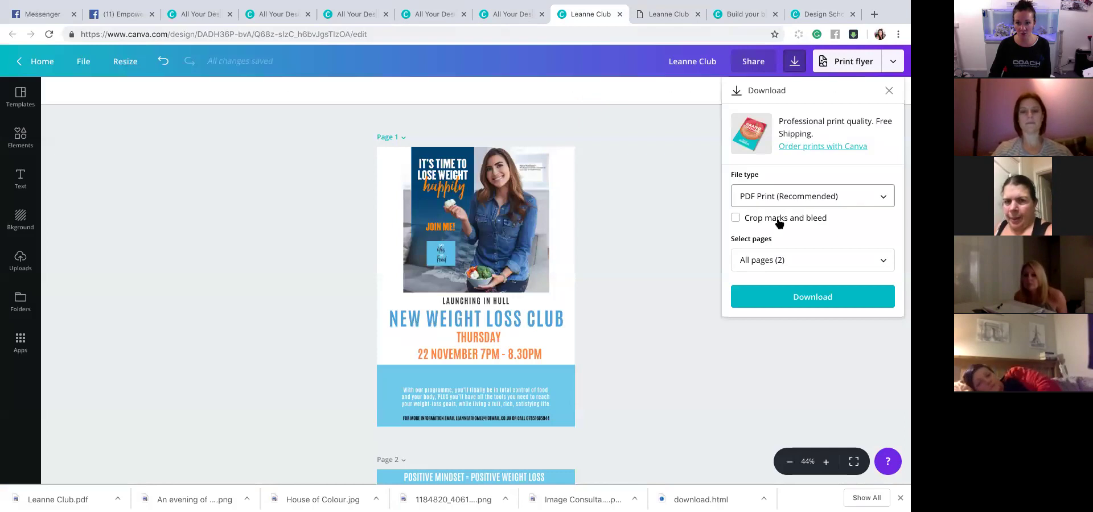
{"action": "left_click", "coordinate": [735, 218]}
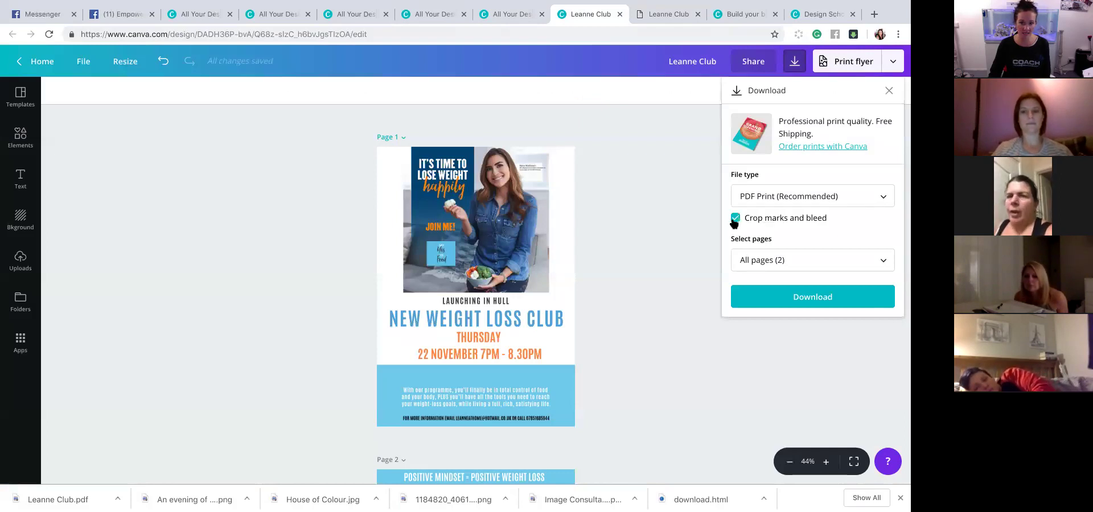
{"action": "left_click", "coordinate": [735, 218]}
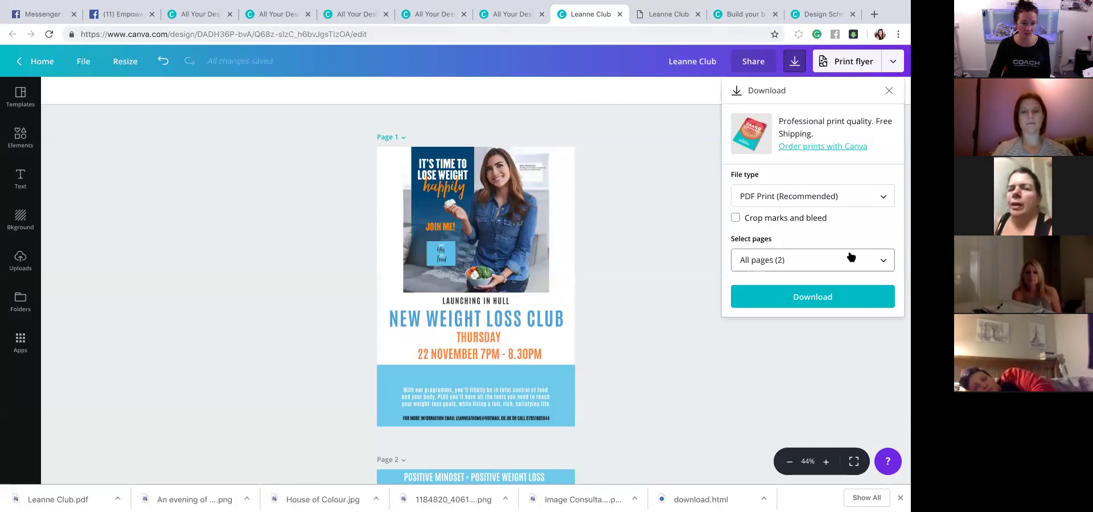
{"action": "left_click", "coordinate": [669, 206]}
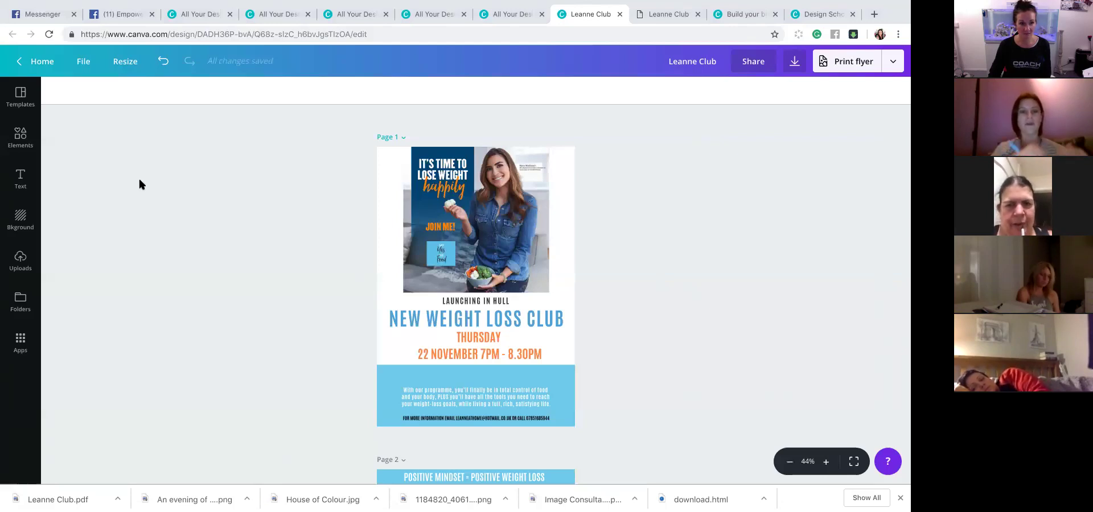
- Go back to the design overview and open the "Copy of Cirencester Club" flyer from your designs
{"action": "left_click", "coordinate": [36, 62]}
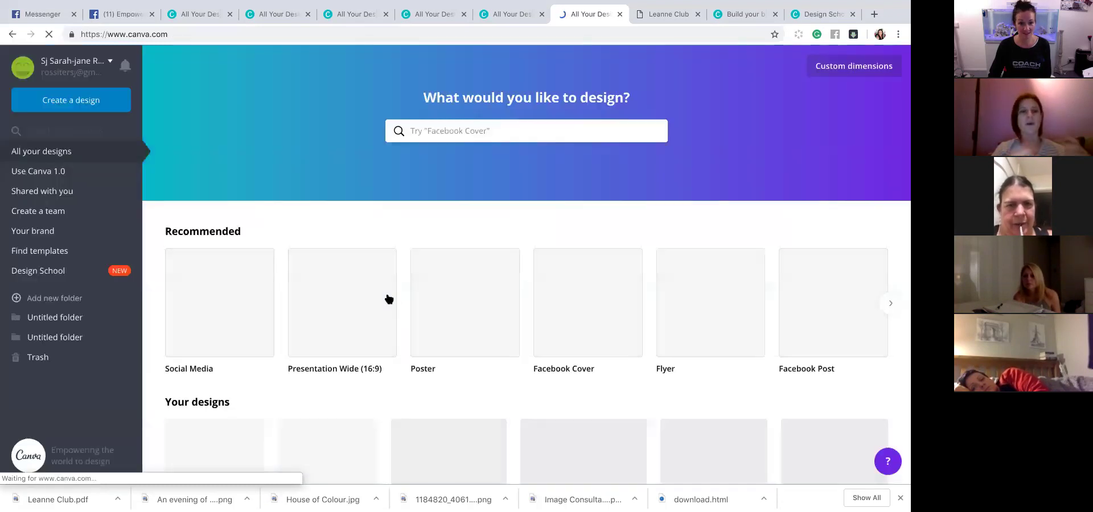
{"action": "scroll", "coordinate": [387, 300], "scroll_direction": "down", "scroll_amount": 1}
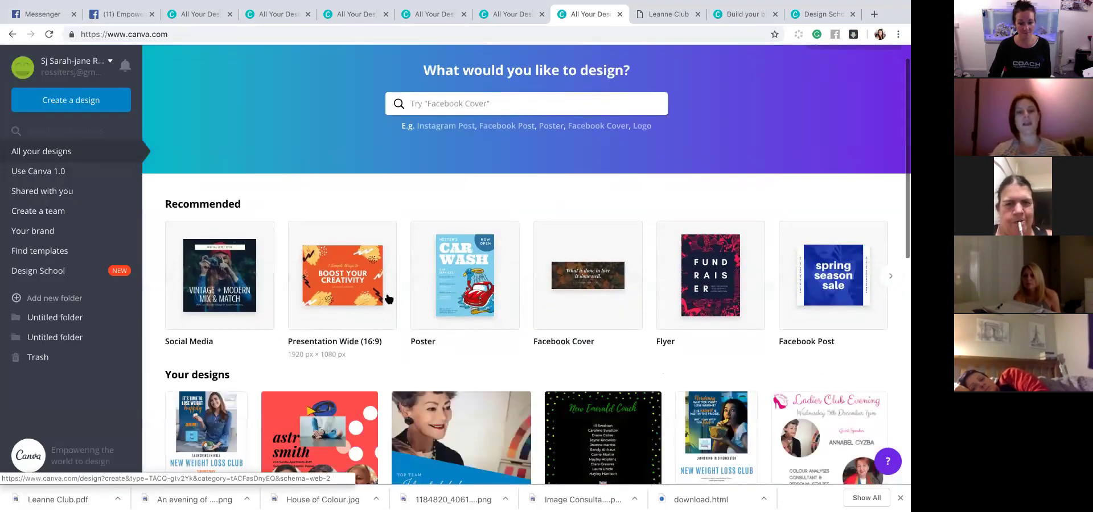
{"action": "scroll", "coordinate": [387, 299], "scroll_direction": "down", "scroll_amount": 3}
{"action": "scroll", "coordinate": [386, 296], "scroll_direction": "down", "scroll_amount": 2}
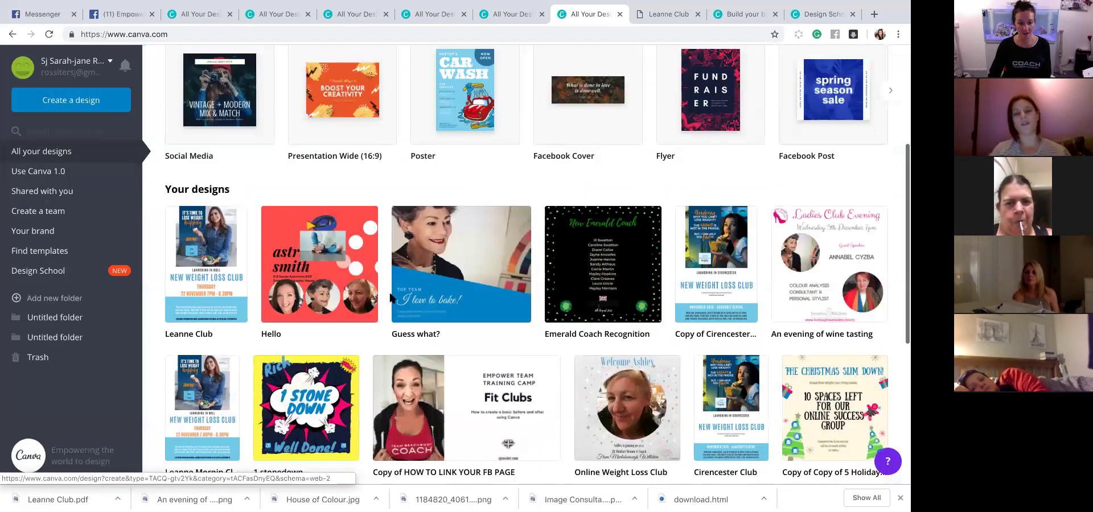
{"action": "mouse_move", "coordinate": [399, 230]}
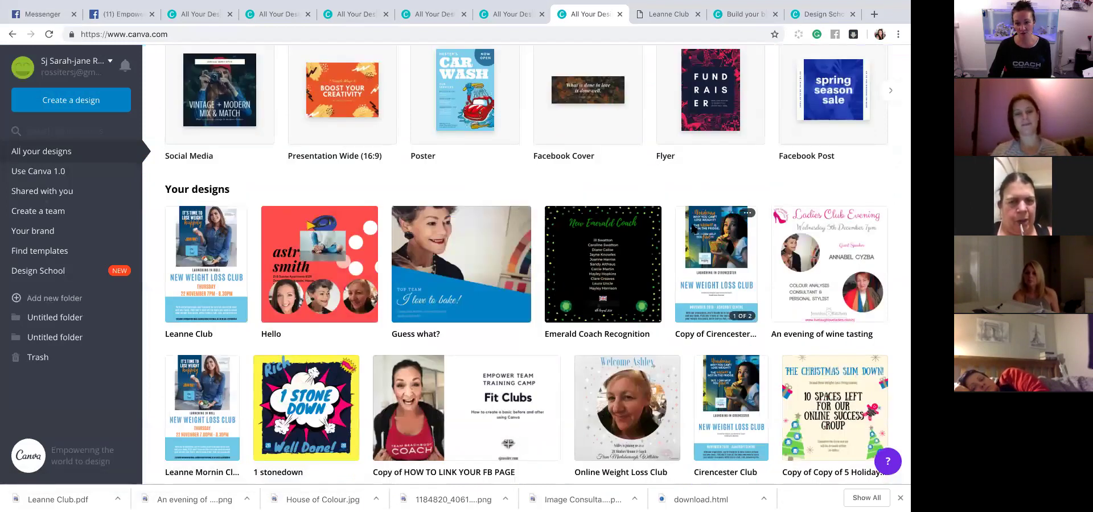
{"action": "left_click", "coordinate": [716, 265]}
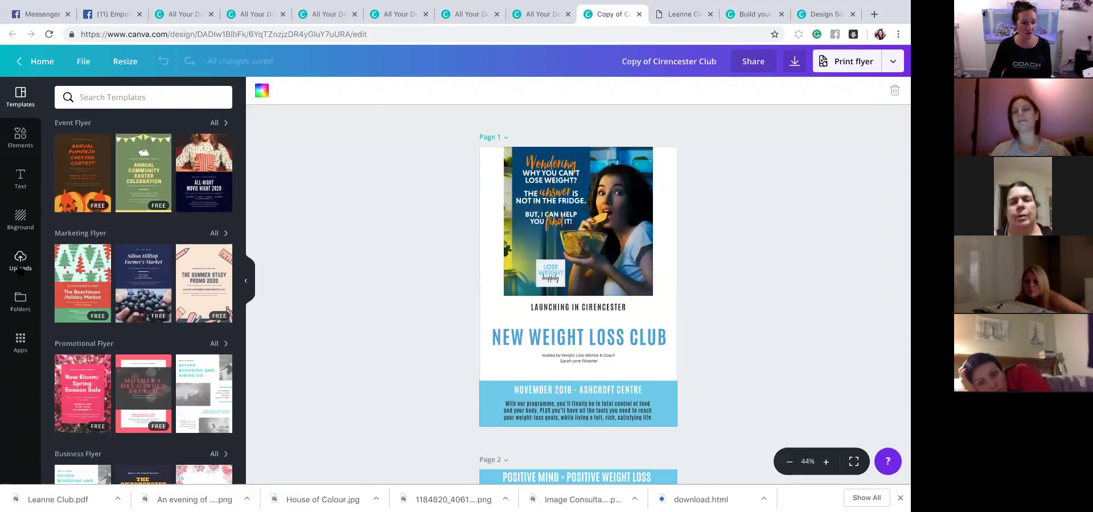
- Add the uploaded "It's time to lose weight happily" image to page 1 of the Cirencester flyer
{"action": "left_click", "coordinate": [20, 261]}
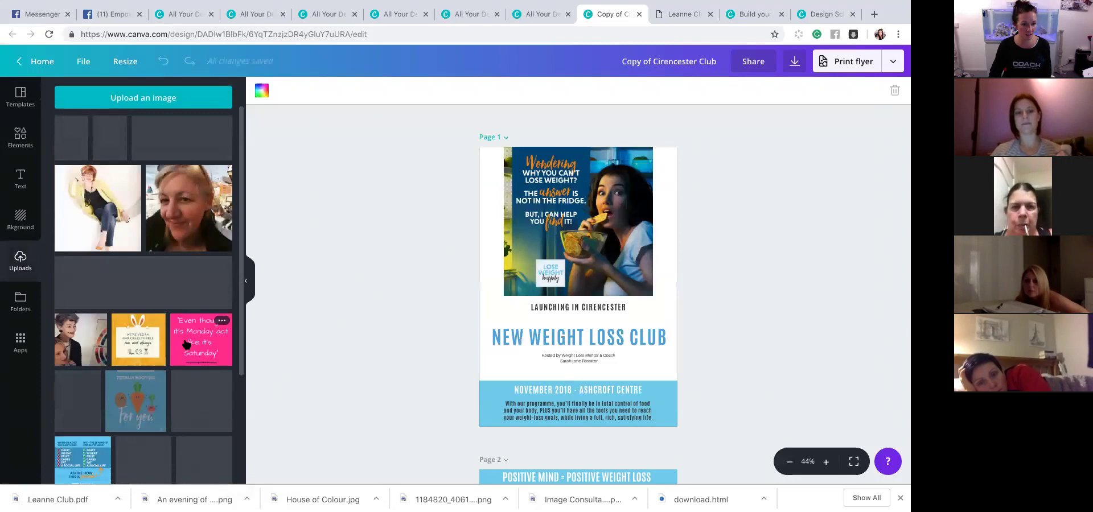
{"action": "scroll", "coordinate": [109, 235], "scroll_direction": "down", "scroll_amount": 5}
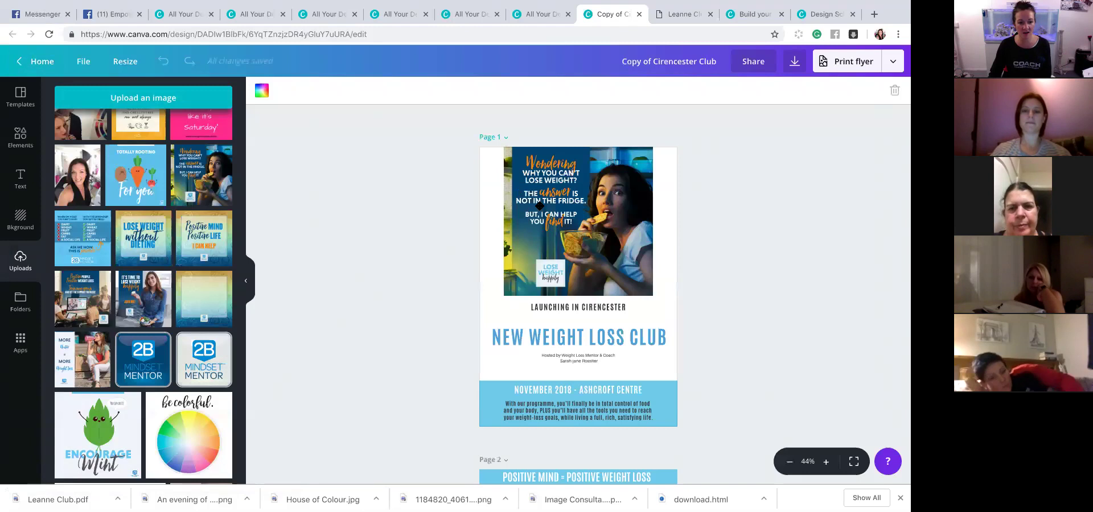
{"action": "scroll", "coordinate": [551, 179], "scroll_direction": "down", "scroll_amount": 1}
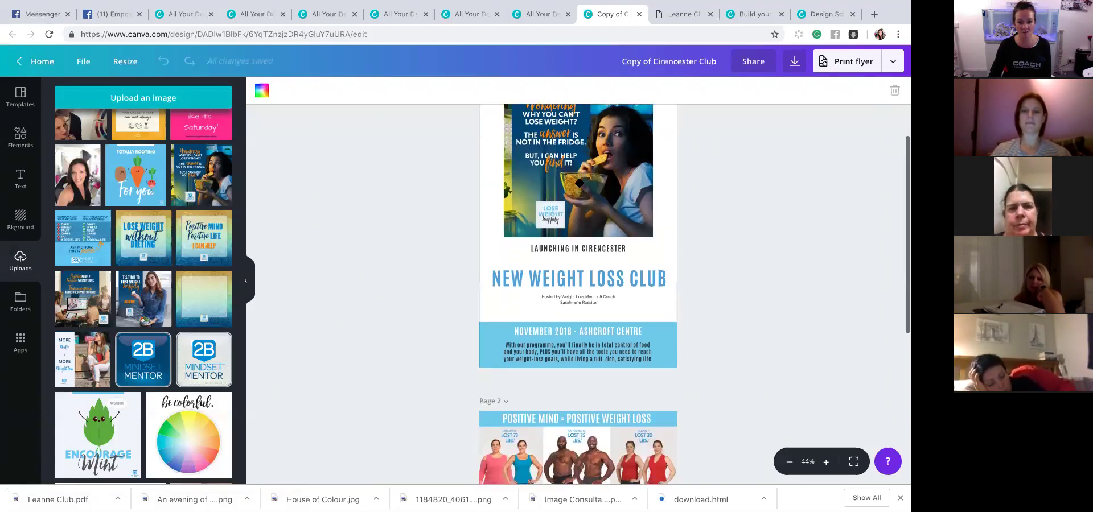
{"action": "scroll", "coordinate": [576, 332], "scroll_direction": "down", "scroll_amount": 2}
{"action": "scroll", "coordinate": [477, 308], "scroll_direction": "up", "scroll_amount": 3}
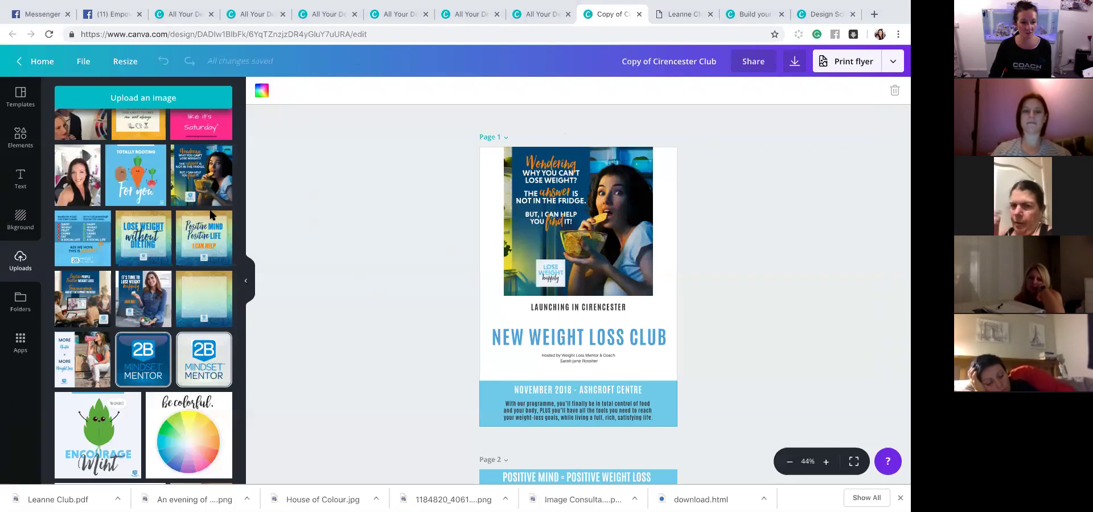
{"action": "left_click", "coordinate": [145, 296]}
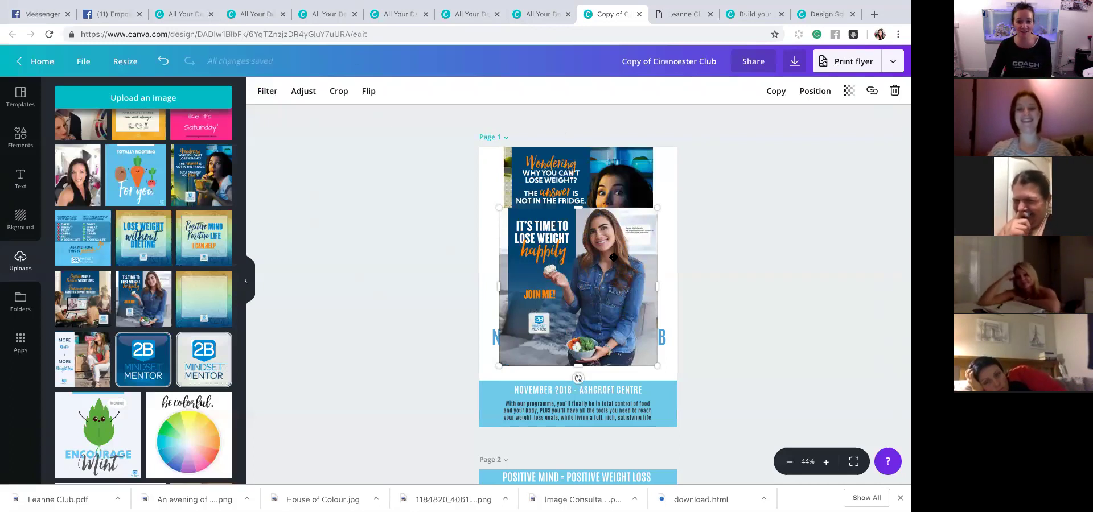
- Enlarge the "It's time to lose weight happily" image on page 1 until it covers the upper part of the flyer
{"action": "left_click_drag", "start_coordinate": [588, 258], "coordinate": [592, 258]}
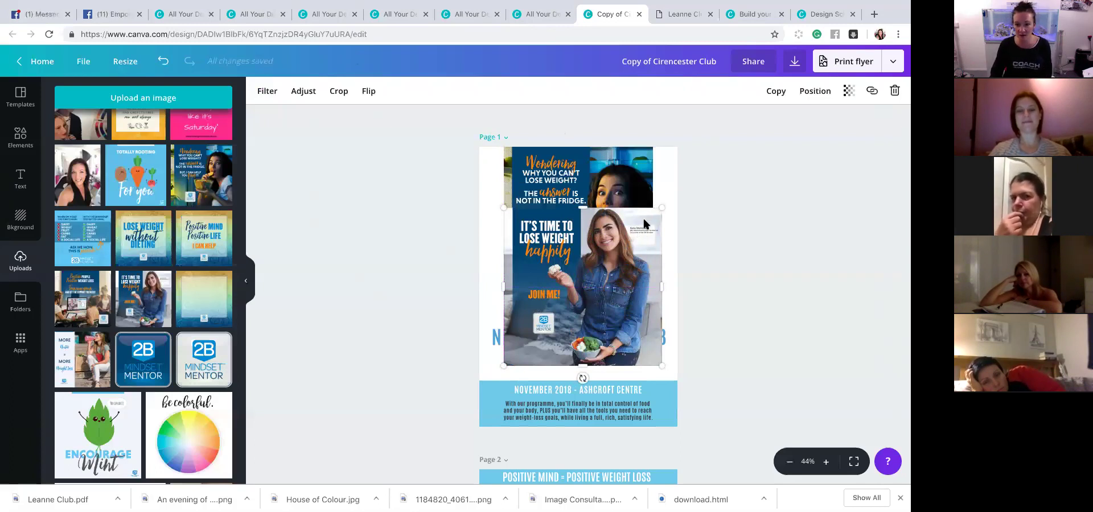
{"action": "left_click_drag", "start_coordinate": [662, 206], "coordinate": [666, 138]}
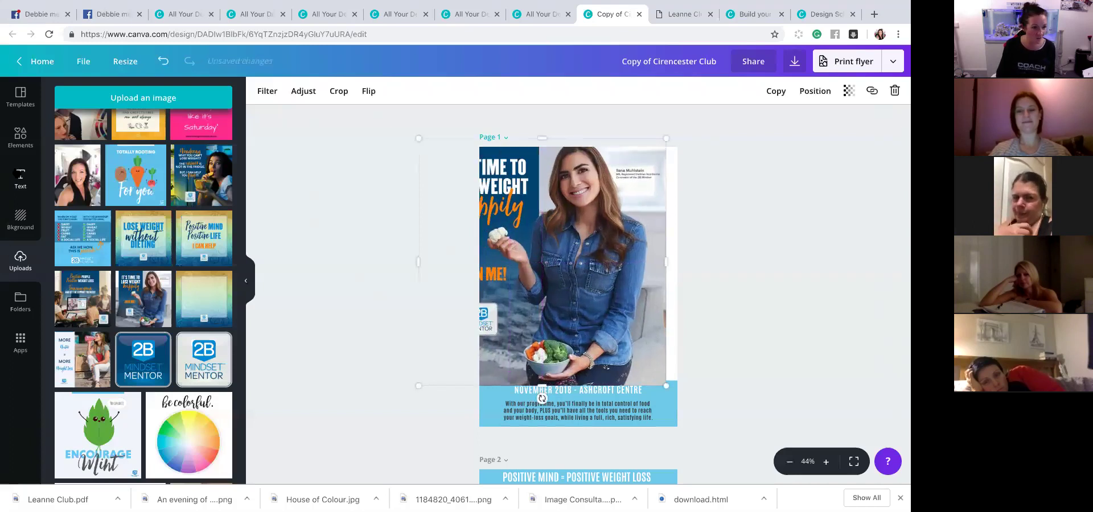
- Add a square shape to page 1, shrink it to a small rectangle and place it over the fine print beside the woman's head
{"action": "left_click", "coordinate": [20, 137]}
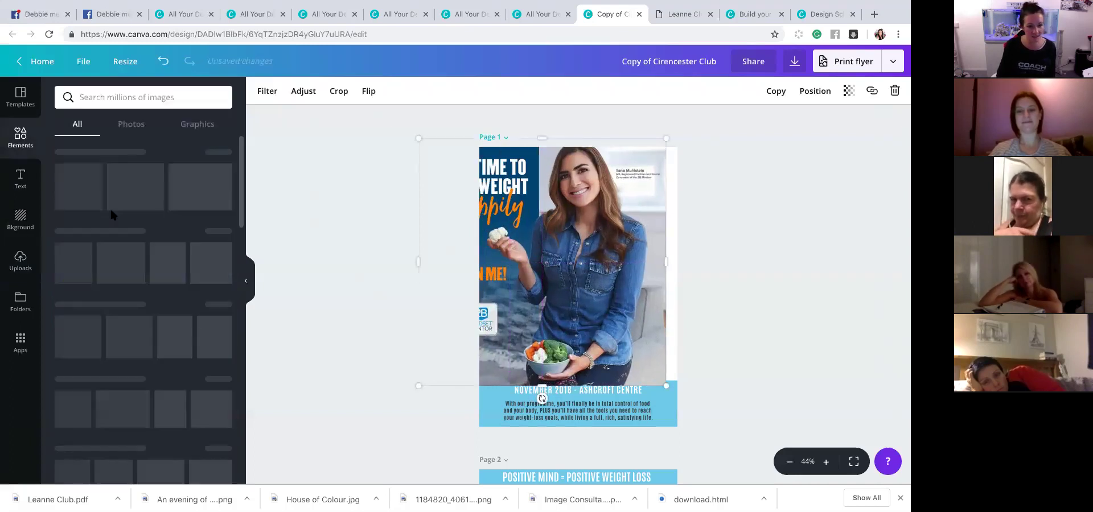
{"action": "scroll", "coordinate": [120, 255], "scroll_direction": "down", "scroll_amount": 1}
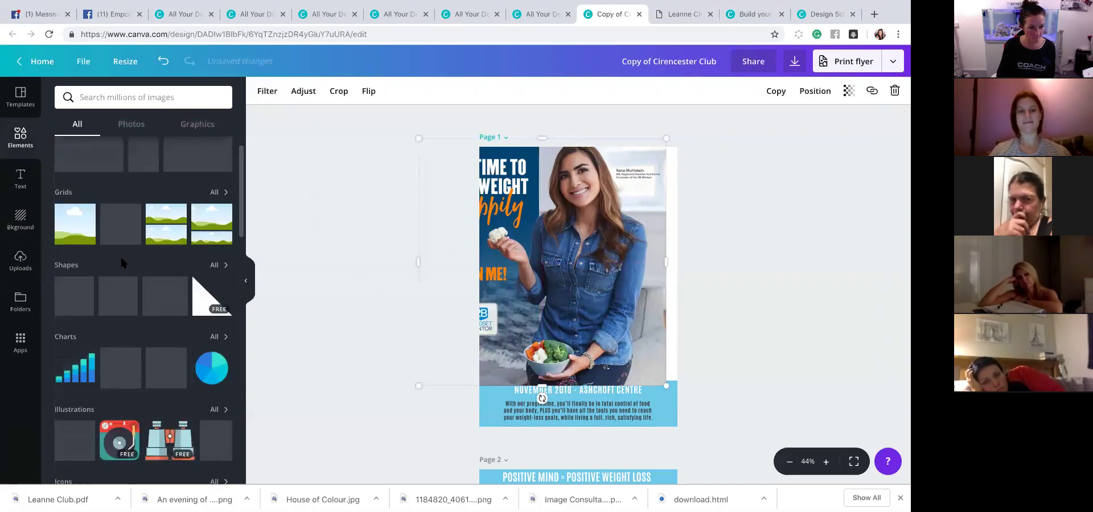
{"action": "left_click", "coordinate": [214, 265]}
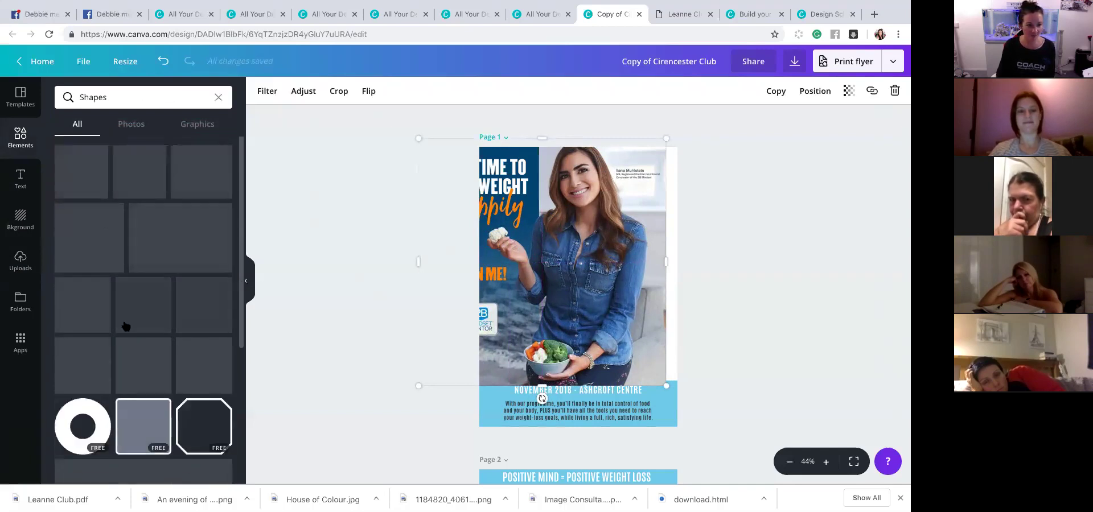
{"action": "left_click", "coordinate": [87, 307]}
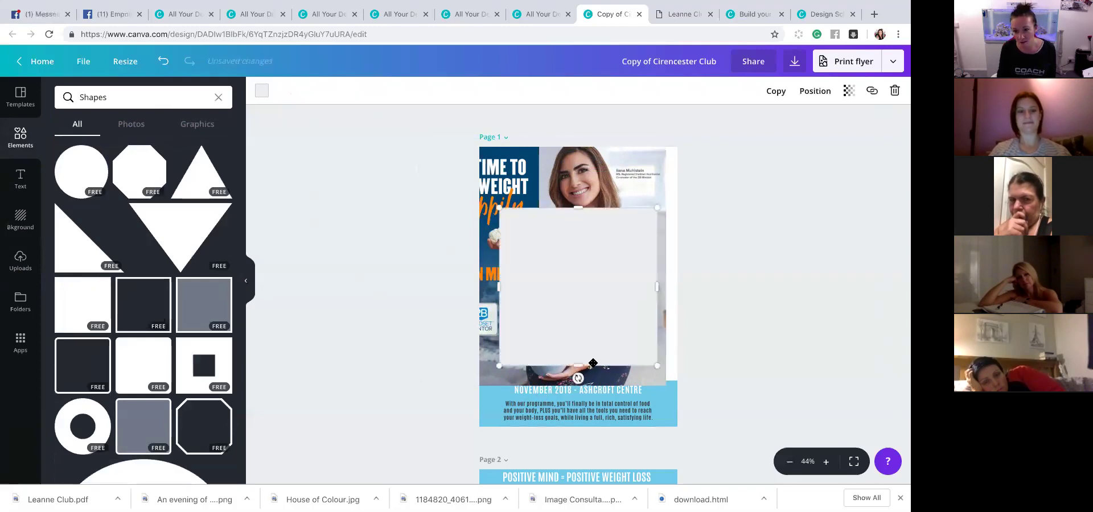
{"action": "left_click_drag", "start_coordinate": [578, 365], "coordinate": [580, 221]}
{"action": "left_click_drag", "start_coordinate": [510, 212], "coordinate": [627, 220]}
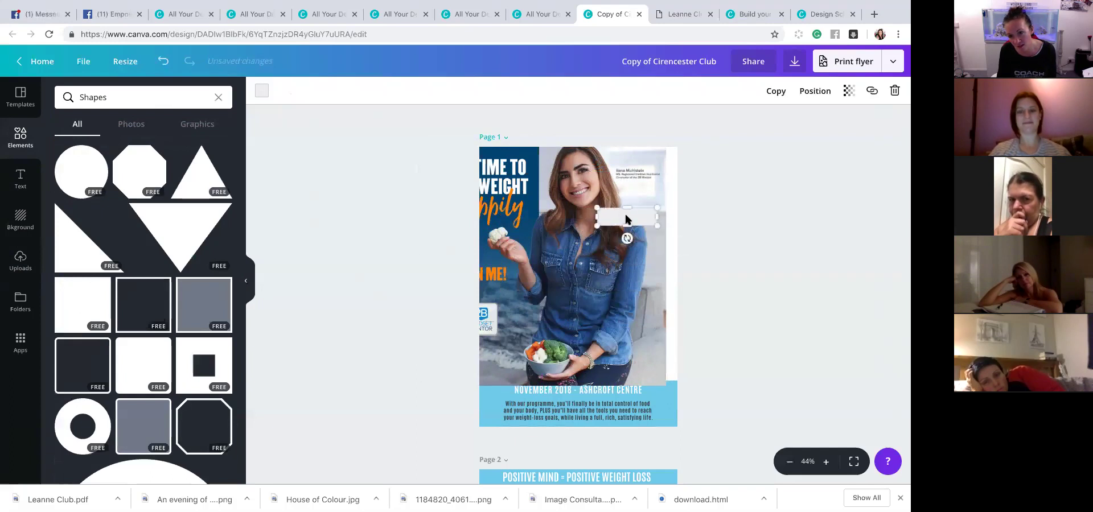
{"action": "left_click_drag", "start_coordinate": [616, 211], "coordinate": [617, 176]}
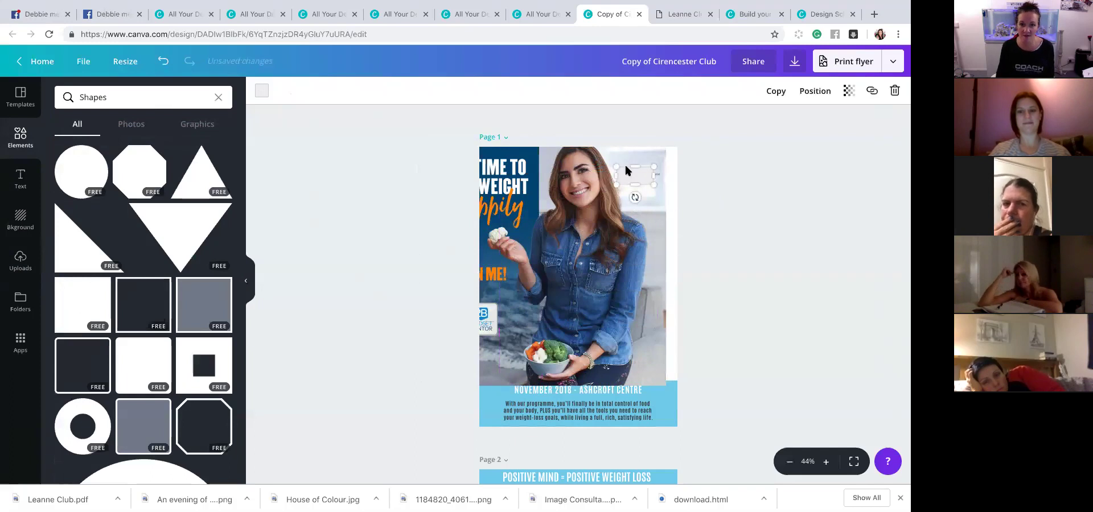
- Recolour the small covering rectangle white and enlarge it to hide all the fine print on the image
{"action": "left_click", "coordinate": [262, 91]}
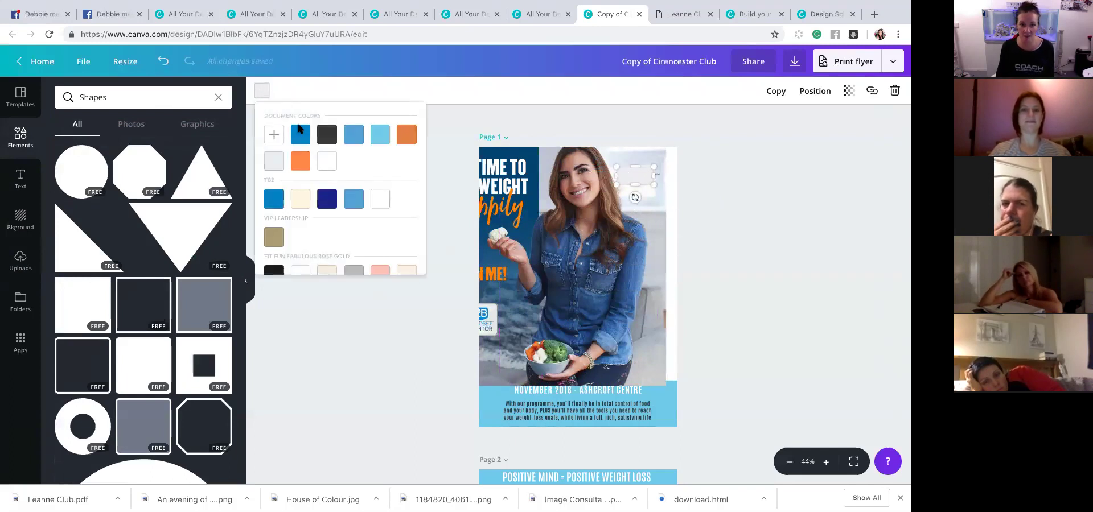
{"action": "left_click", "coordinate": [649, 158]}
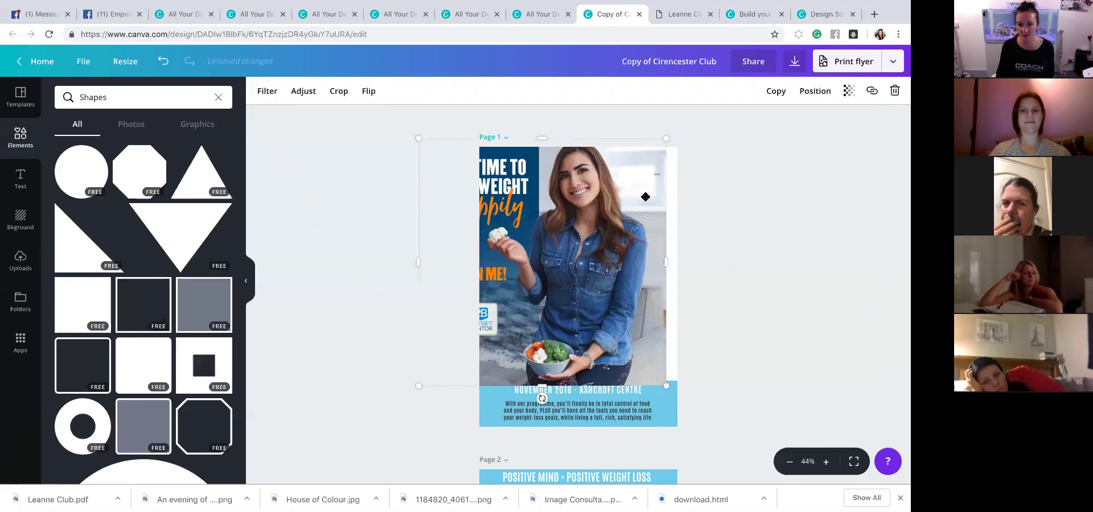
{"action": "left_click", "coordinate": [634, 182]}
{"action": "left_click_drag", "start_coordinate": [632, 181], "coordinate": [693, 195]}
{"action": "left_click", "coordinate": [734, 251]}
{"action": "left_click", "coordinate": [631, 174]}
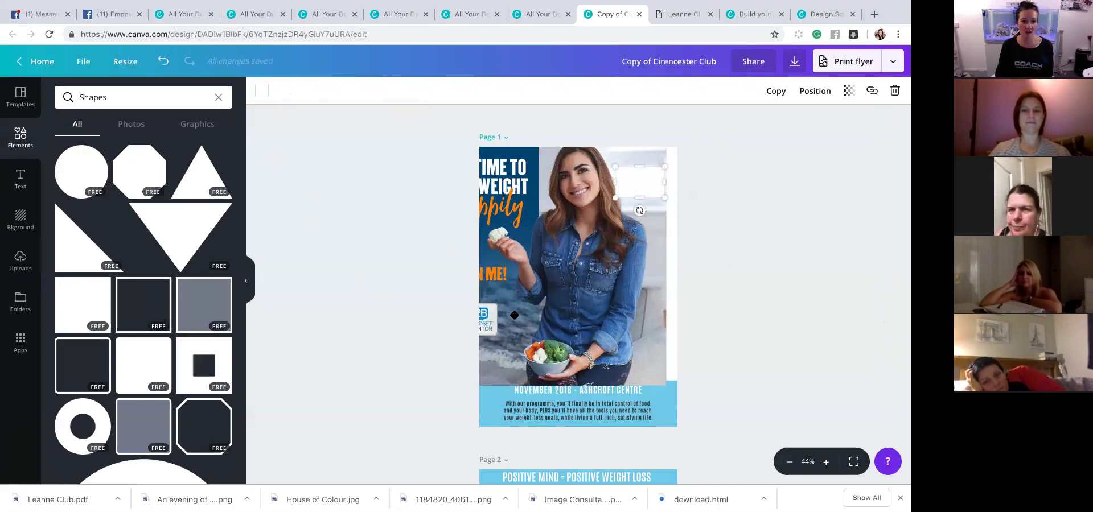
- Shrink the enlarged image to about 710 × 710 and reposition it within page 1
{"action": "left_click", "coordinate": [560, 307]}
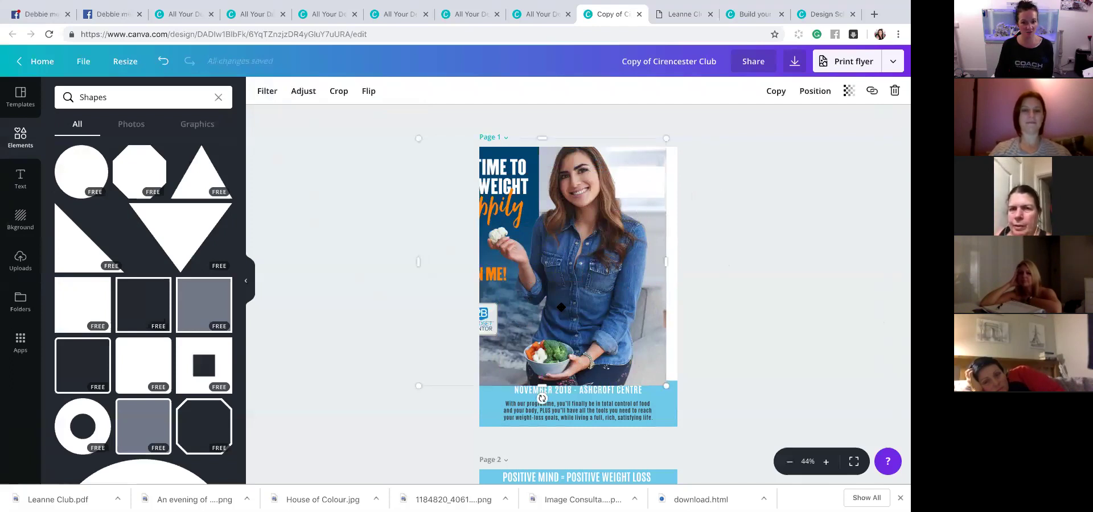
{"action": "key", "text": "ctrl+z"}
{"action": "key", "text": "ctrl+z"}
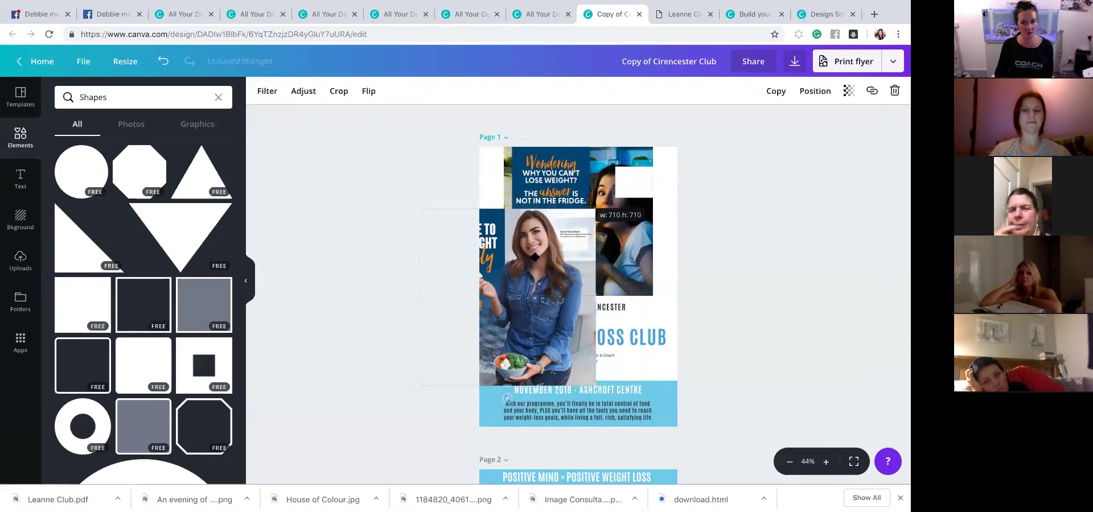
- Delete the white rectangle and the "It's time to lose weight happily" image from page 1
{"action": "left_click", "coordinate": [655, 174]}
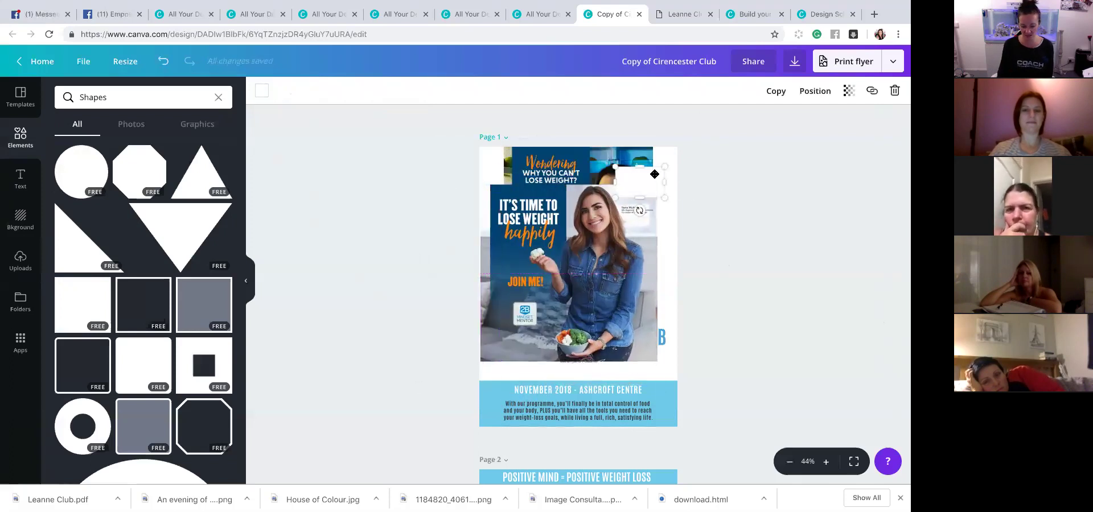
{"action": "key", "text": "Delete"}
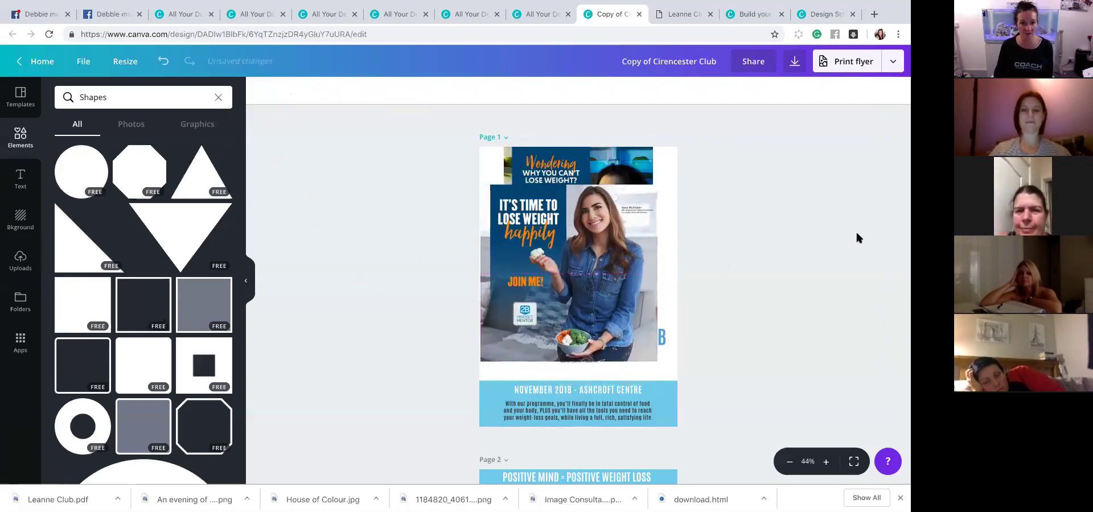
{"action": "left_click", "coordinate": [636, 255]}
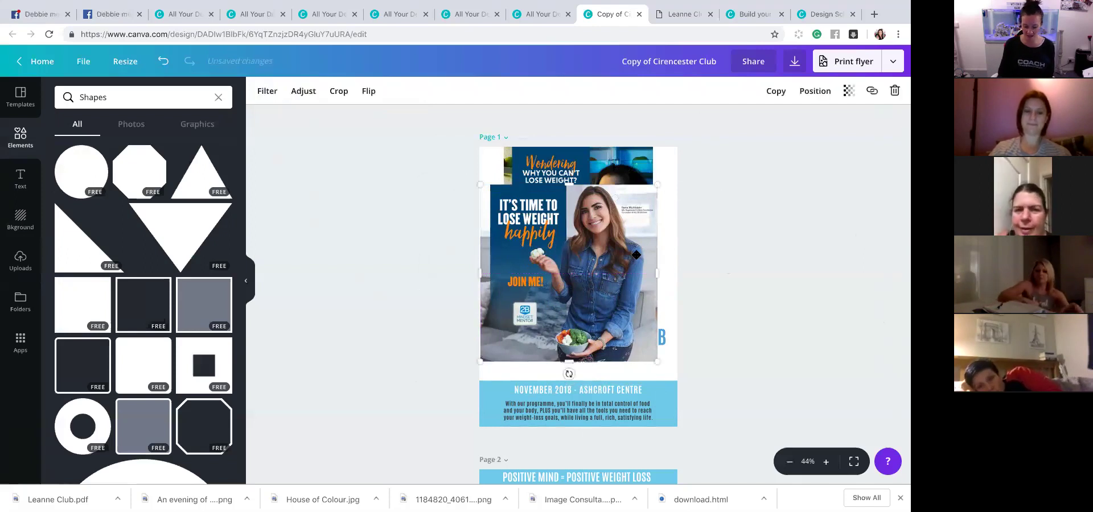
{"action": "key", "text": "Delete"}
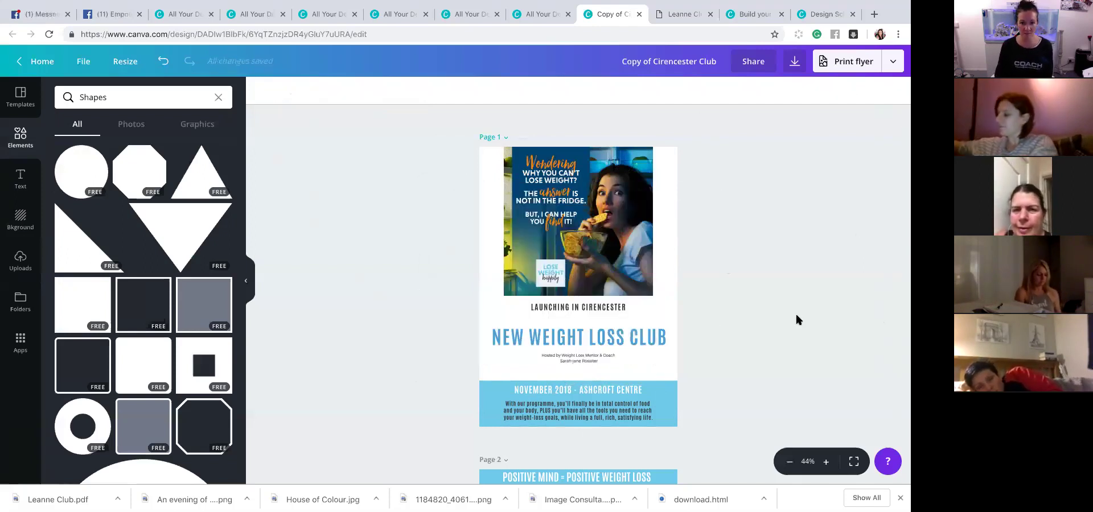
- Review the layout of pages 1 and 2 of the flyer, including the logo on the main image
{"action": "scroll", "coordinate": [796, 316], "scroll_direction": "down", "scroll_amount": 5}
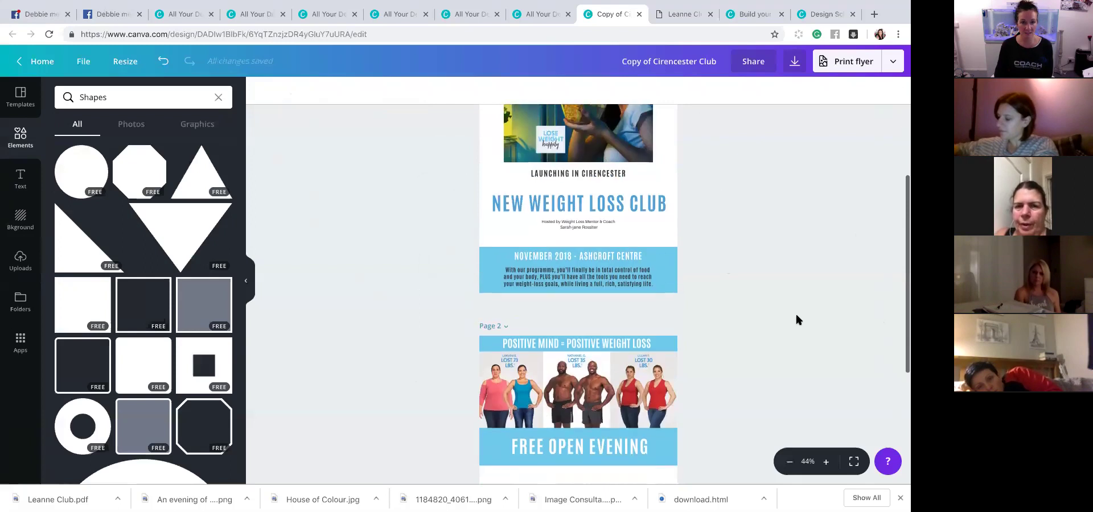
{"action": "scroll", "coordinate": [797, 316], "scroll_direction": "up", "scroll_amount": 3}
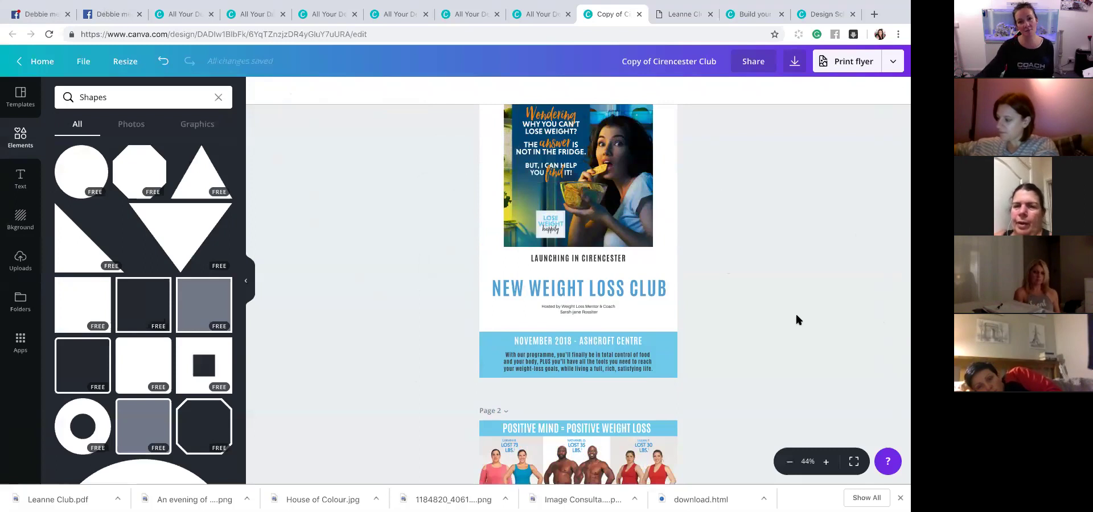
{"action": "scroll", "coordinate": [797, 312], "scroll_direction": "down", "scroll_amount": 4}
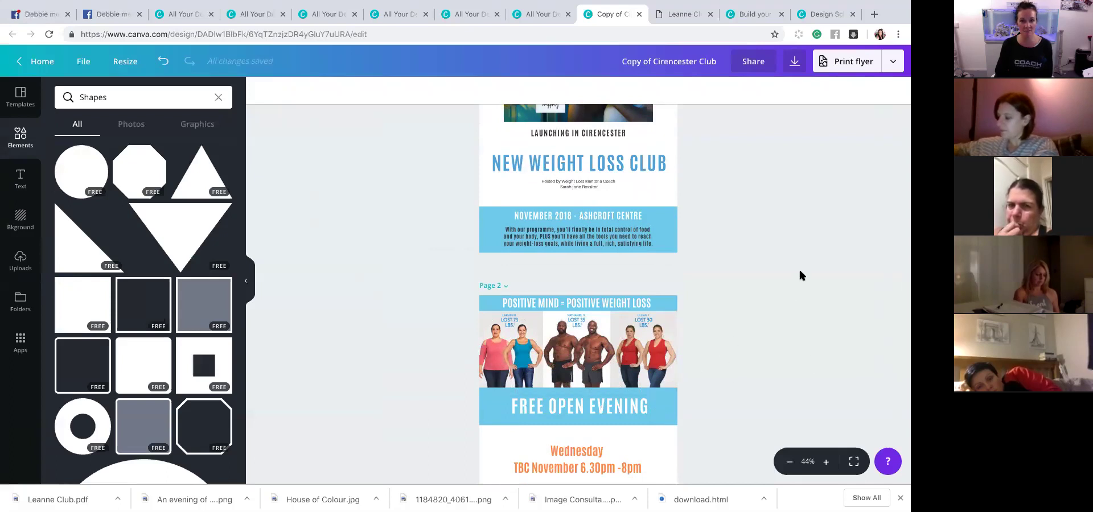
{"action": "scroll", "coordinate": [800, 273], "scroll_direction": "up", "scroll_amount": 2}
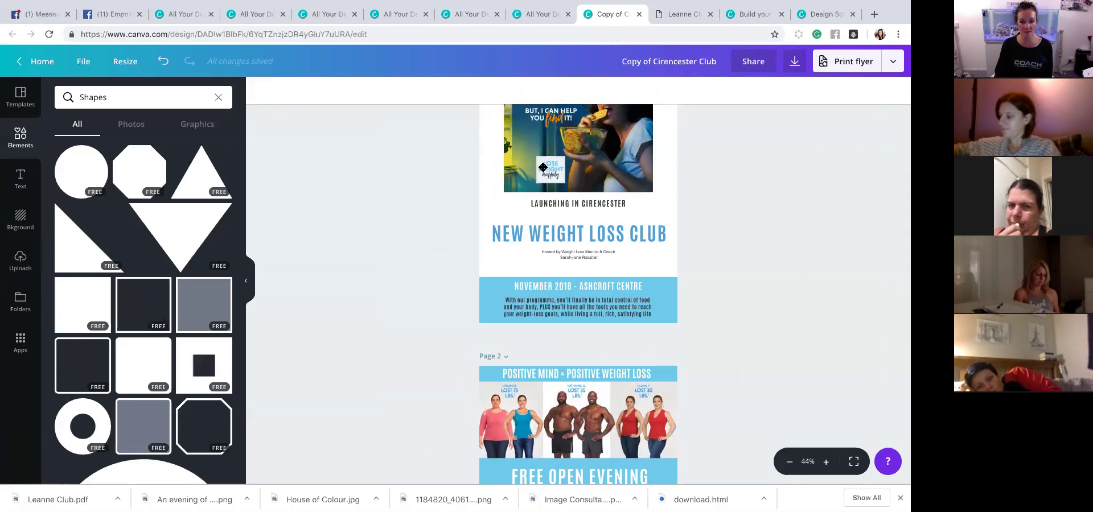
{"action": "mouse_move", "coordinate": [545, 165]}
{"action": "left_mouse_down"}
{"action": "mouse_move", "coordinate": [618, 171]}
{"action": "mouse_move", "coordinate": [545, 169]}
{"action": "left_mouse_up"}
{"action": "left_click", "coordinate": [696, 166]}
{"action": "scroll", "coordinate": [740, 219], "scroll_direction": "up", "scroll_amount": 3}
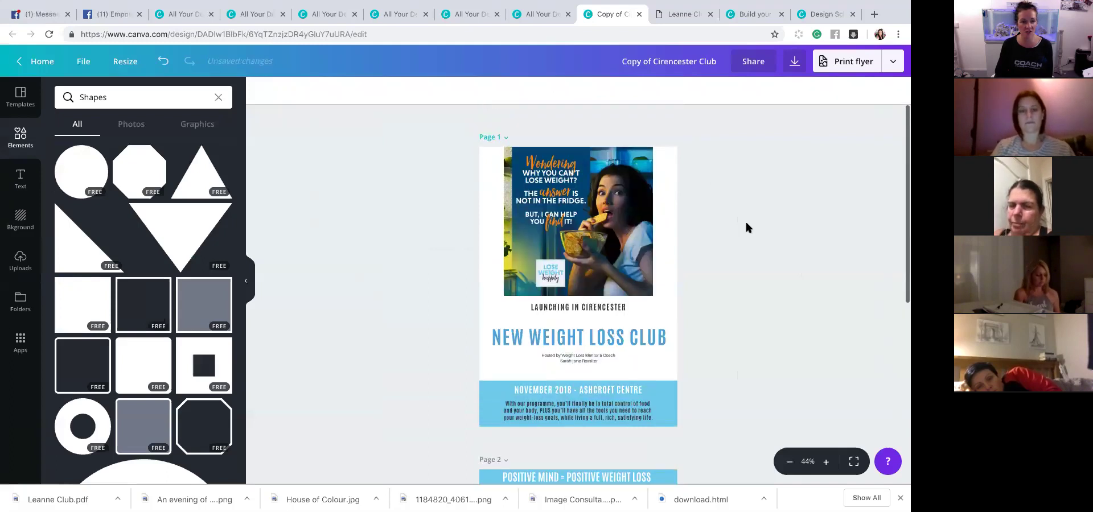
- Set the page 1 background to orange and recolour the white panel behind the club title with the VIP Leadership gold-brown
{"action": "scroll", "coordinate": [767, 299], "scroll_direction": "down", "scroll_amount": 1}
{"action": "left_click", "coordinate": [671, 219]}
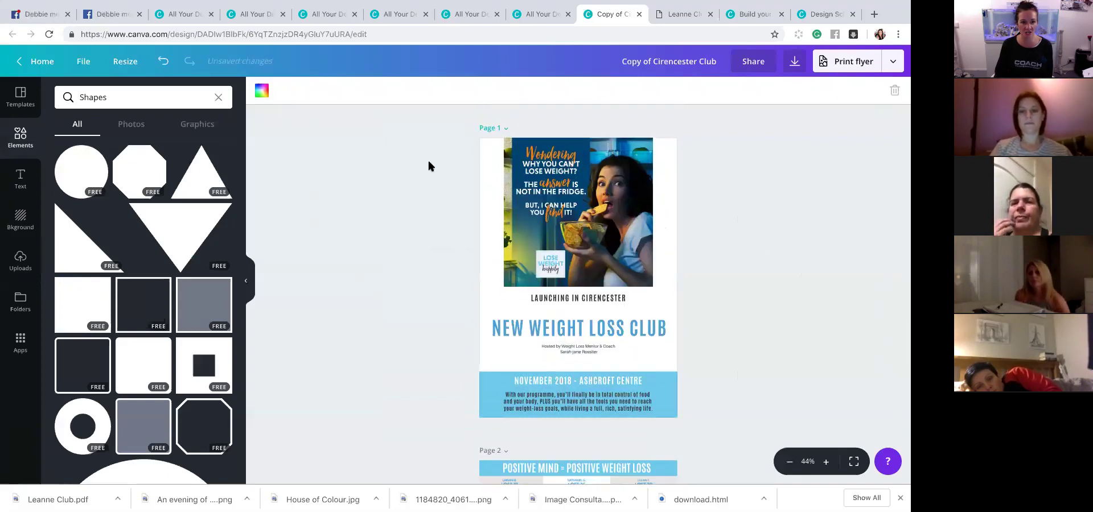
{"action": "left_click", "coordinate": [262, 90]}
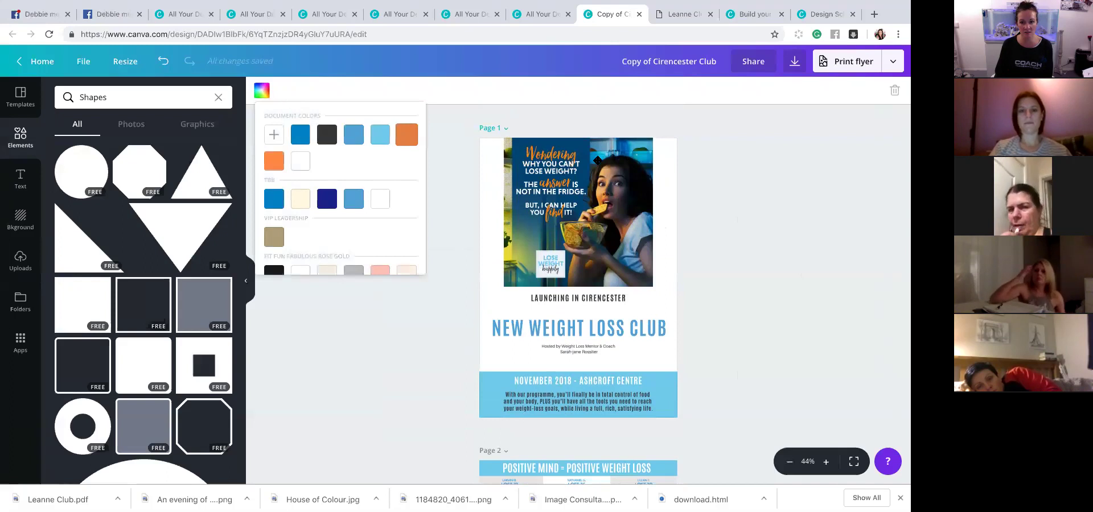
{"action": "left_click", "coordinate": [667, 285]}
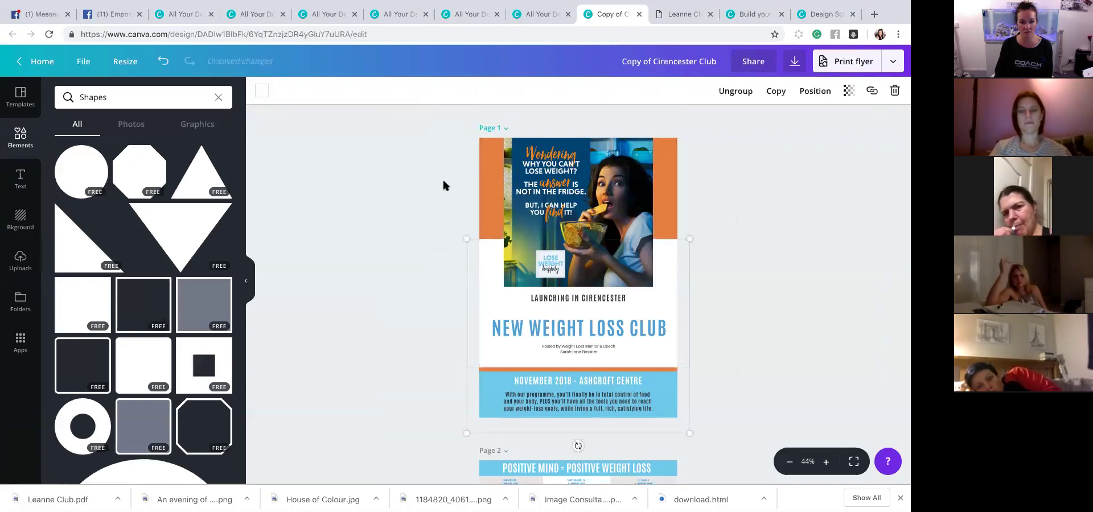
{"action": "left_click", "coordinate": [266, 91]}
{"action": "left_click", "coordinate": [274, 237]}
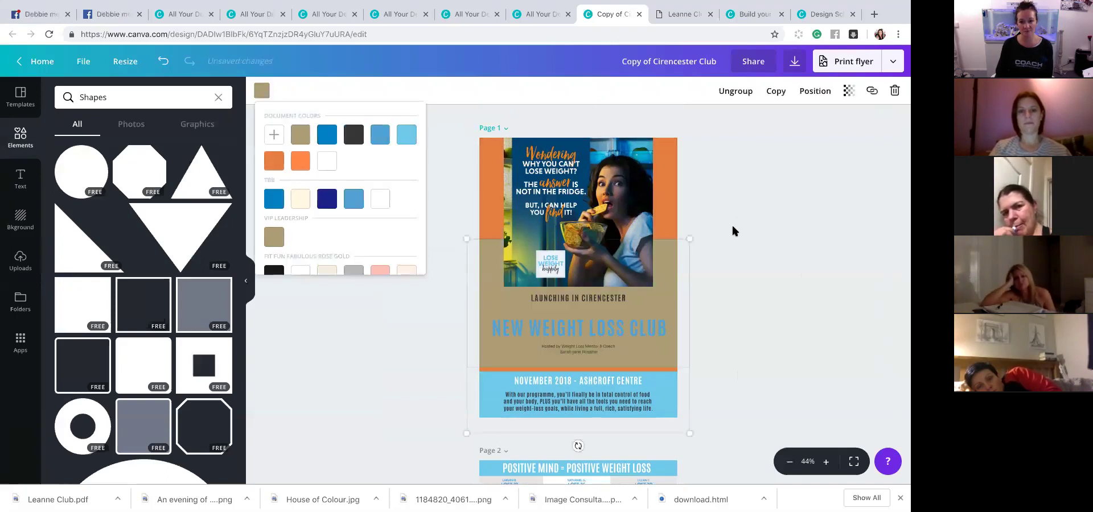
{"action": "left_click", "coordinate": [737, 228]}
- Undo the panel and background colour changes on page 1
{"action": "scroll", "coordinate": [284, 163], "scroll_direction": "up", "scroll_amount": 1}
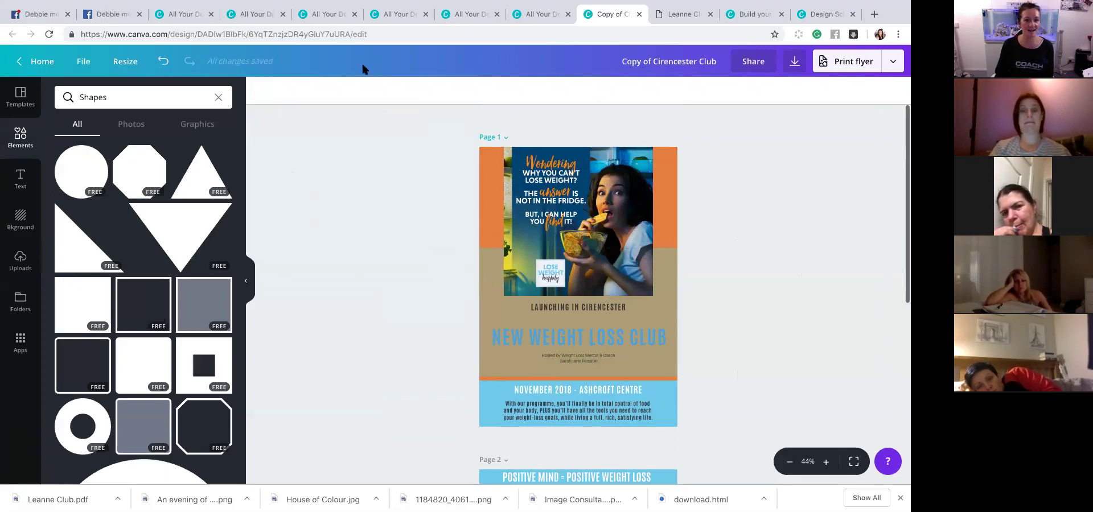
{"action": "left_click", "coordinate": [165, 61]}
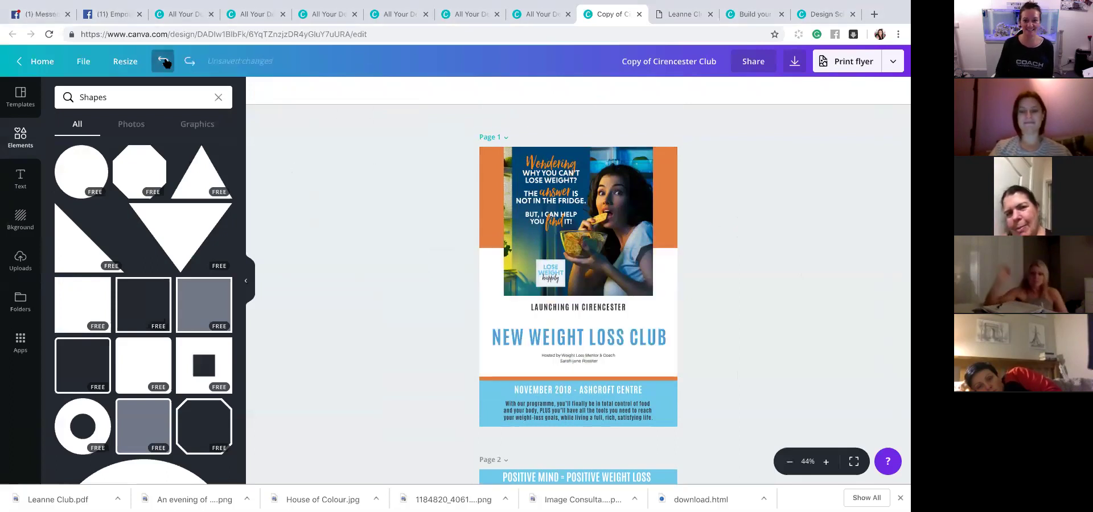
{"action": "left_click", "coordinate": [165, 61]}
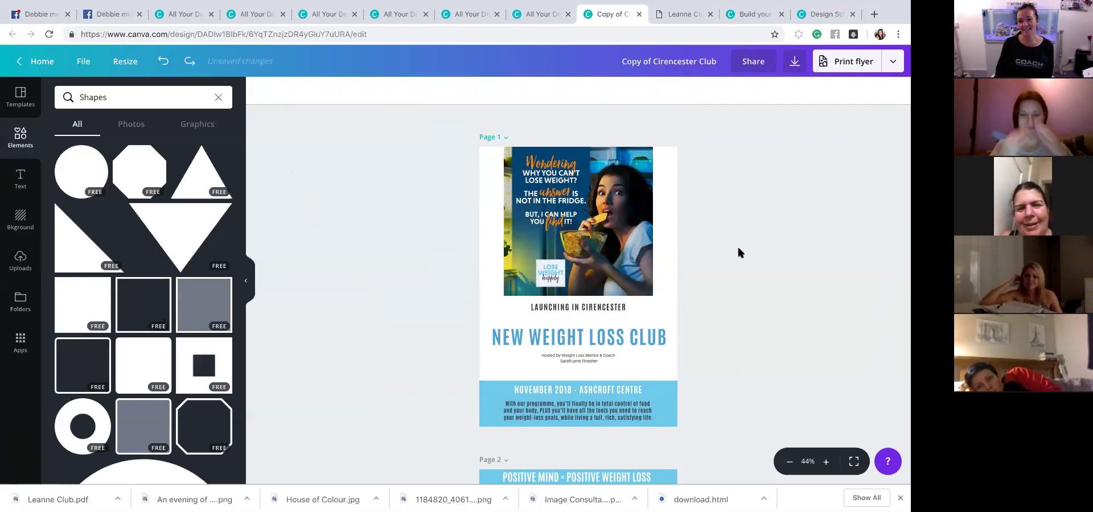
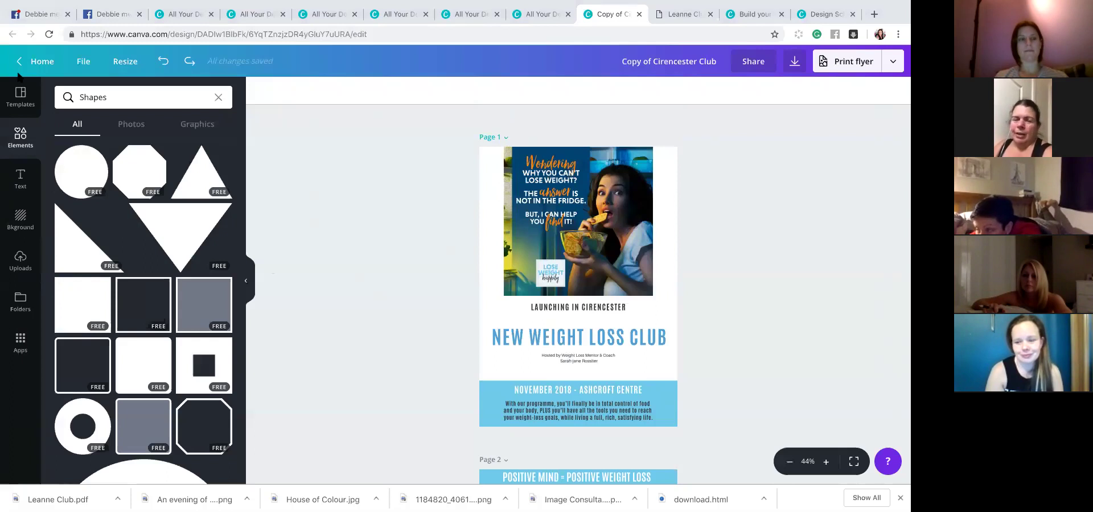
- Return to the home page and look through the existing designs for further examples to show
{"action": "left_click", "coordinate": [33, 63]}
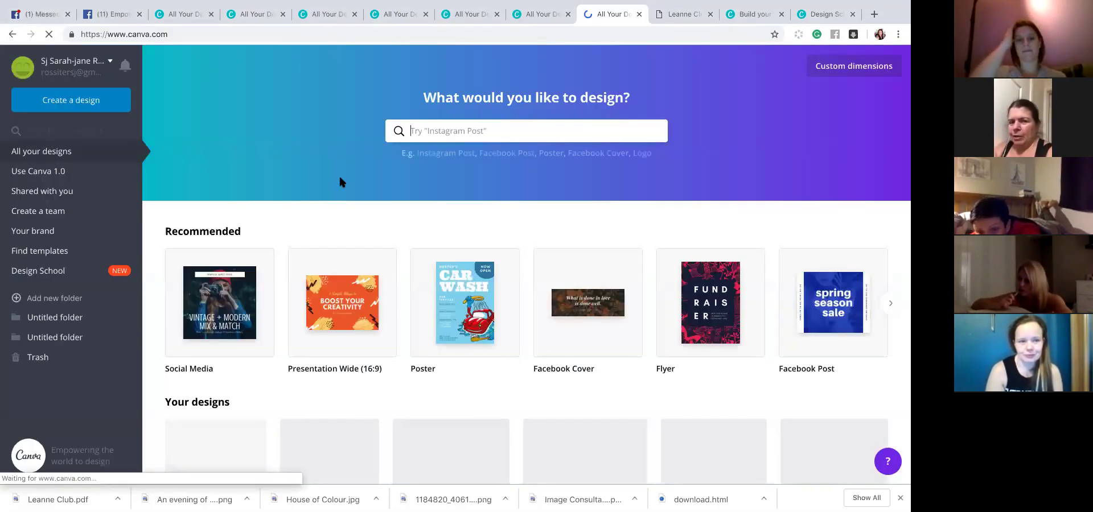
{"action": "scroll", "coordinate": [340, 179], "scroll_direction": "down", "scroll_amount": 3}
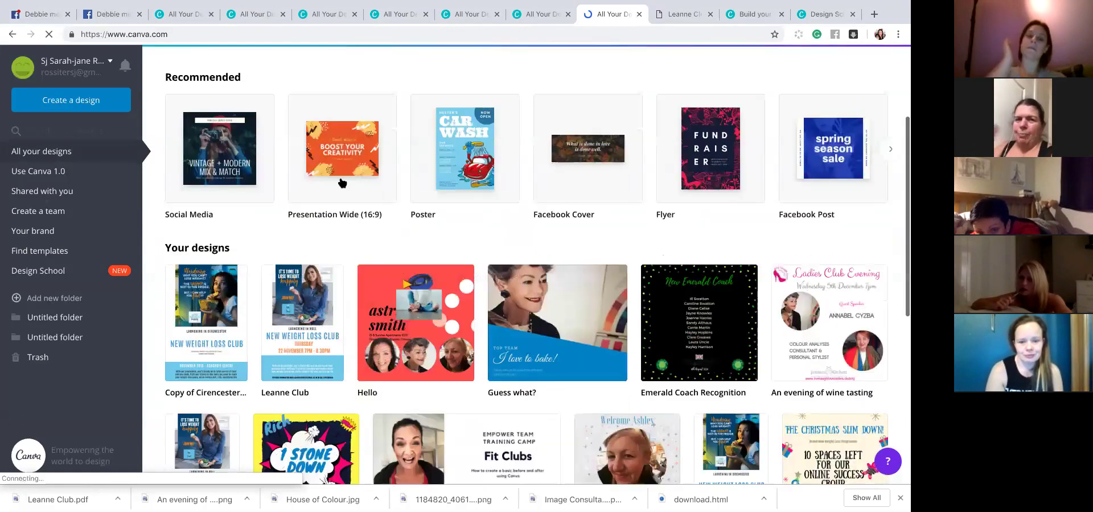
{"action": "scroll", "coordinate": [343, 183], "scroll_direction": "down", "scroll_amount": 2}
{"action": "scroll", "coordinate": [342, 183], "scroll_direction": "down", "scroll_amount": 3}
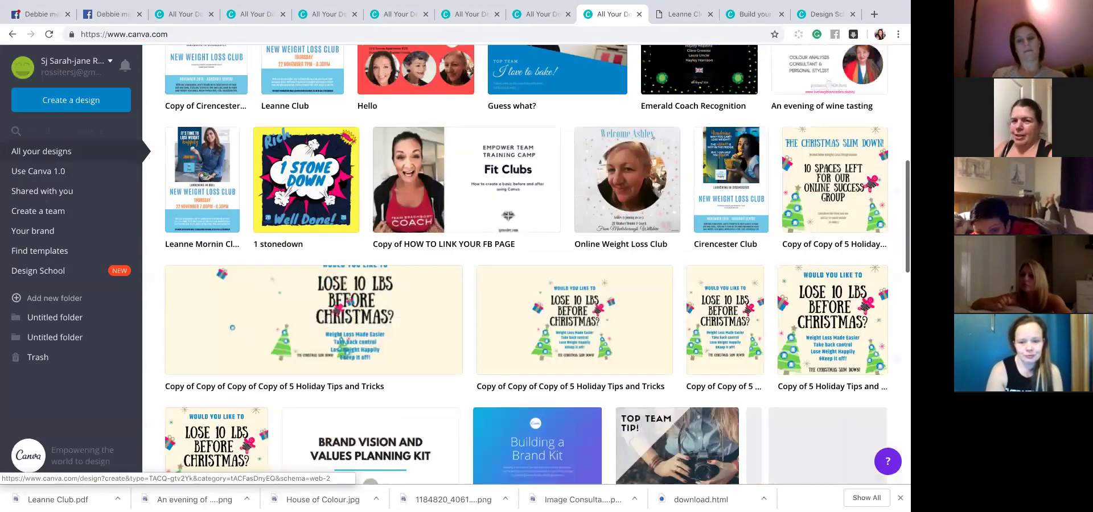
{"action": "scroll", "coordinate": [342, 183], "scroll_direction": "down", "scroll_amount": 6}
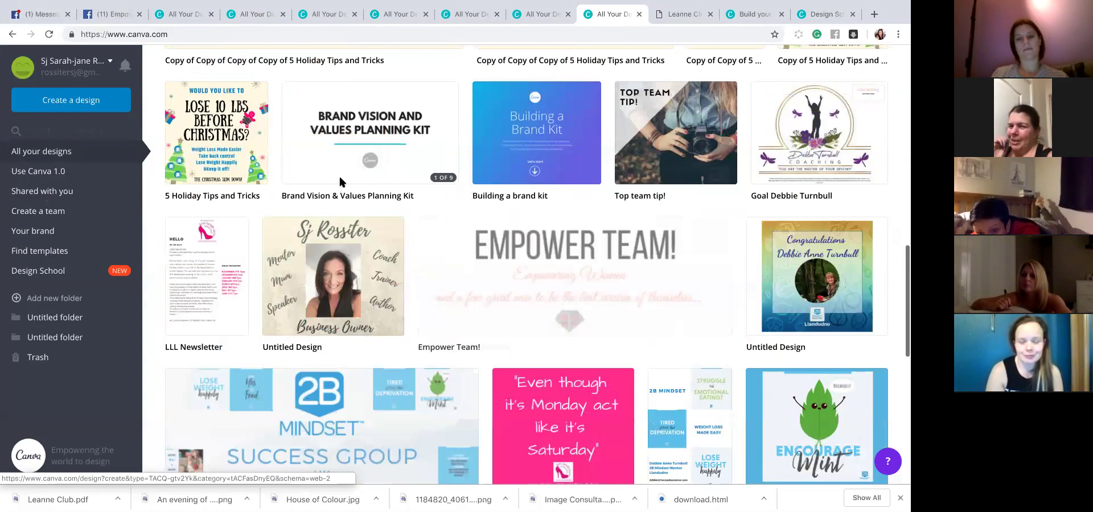
{"action": "scroll", "coordinate": [340, 178], "scroll_direction": "down", "scroll_amount": 5}
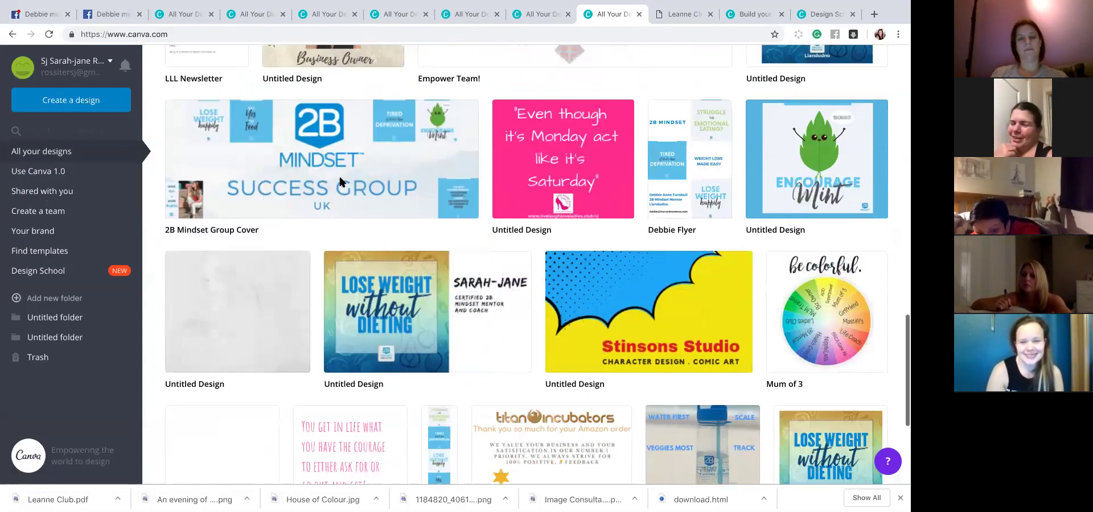
{"action": "scroll", "coordinate": [342, 183], "scroll_direction": "down", "scroll_amount": 9}
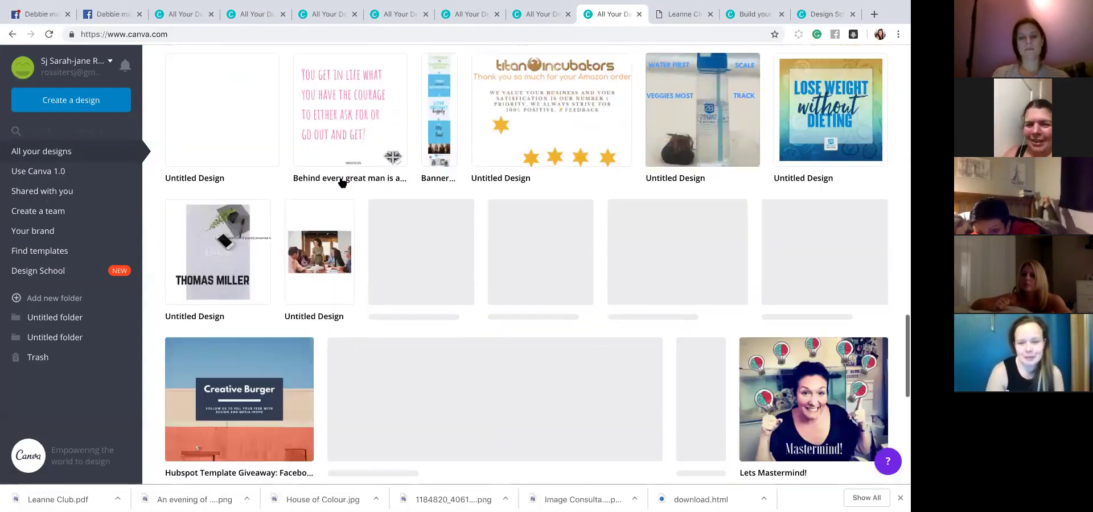
{"action": "scroll", "coordinate": [340, 179], "scroll_direction": "down", "scroll_amount": 5}
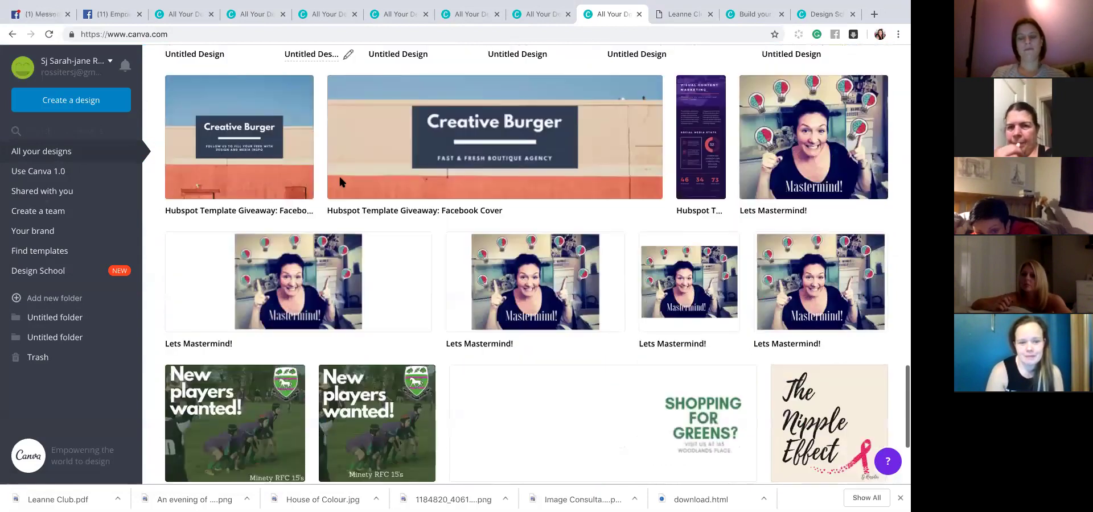
{"action": "scroll", "coordinate": [340, 181], "scroll_direction": "down", "scroll_amount": 8}
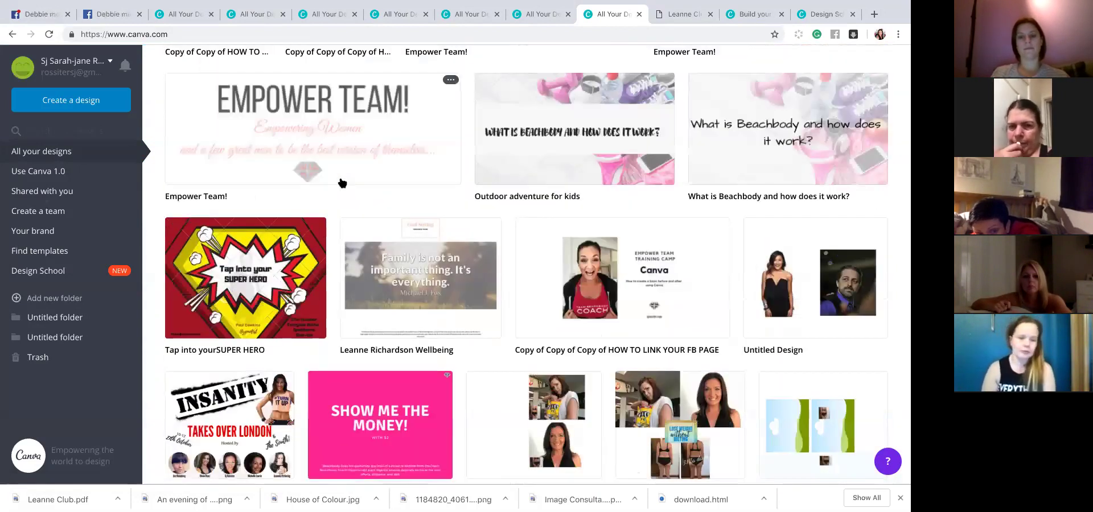
{"action": "scroll", "coordinate": [527, 227], "scroll_direction": "down", "scroll_amount": 2}
{"action": "scroll", "coordinate": [528, 228], "scroll_direction": "down", "scroll_amount": 2}
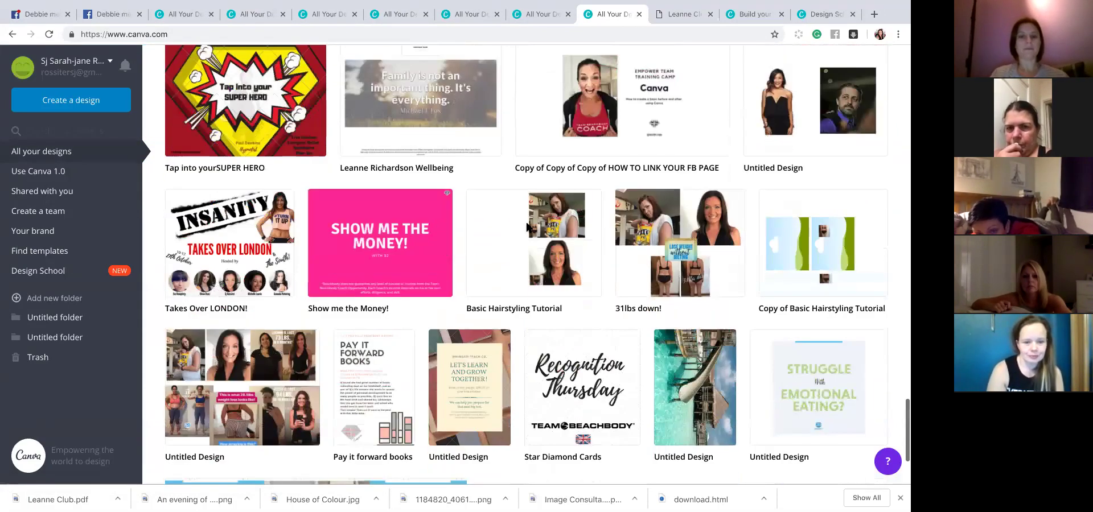
{"action": "scroll", "coordinate": [527, 227], "scroll_direction": "down", "scroll_amount": 5}
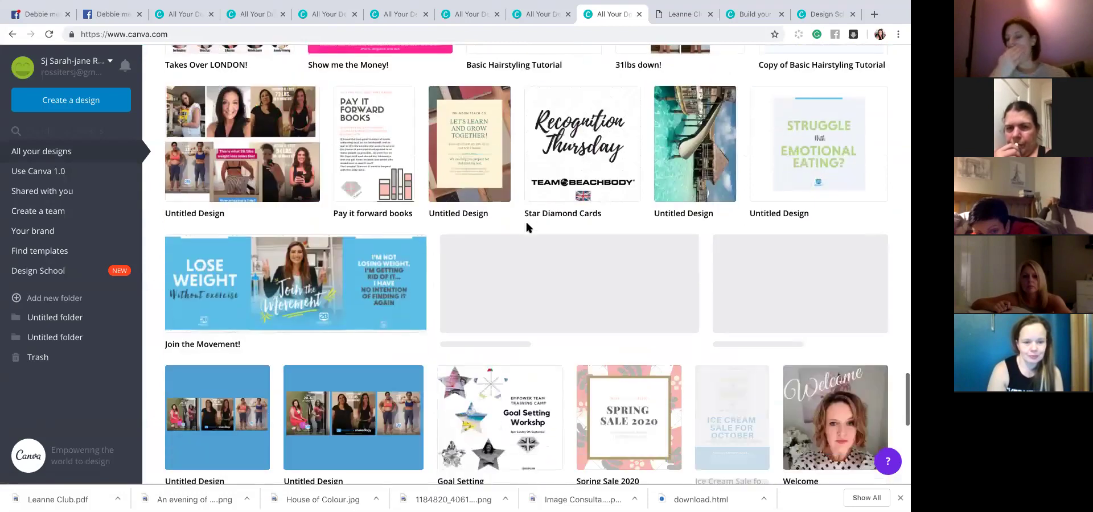
{"action": "scroll", "coordinate": [526, 227], "scroll_direction": "down", "scroll_amount": 8}
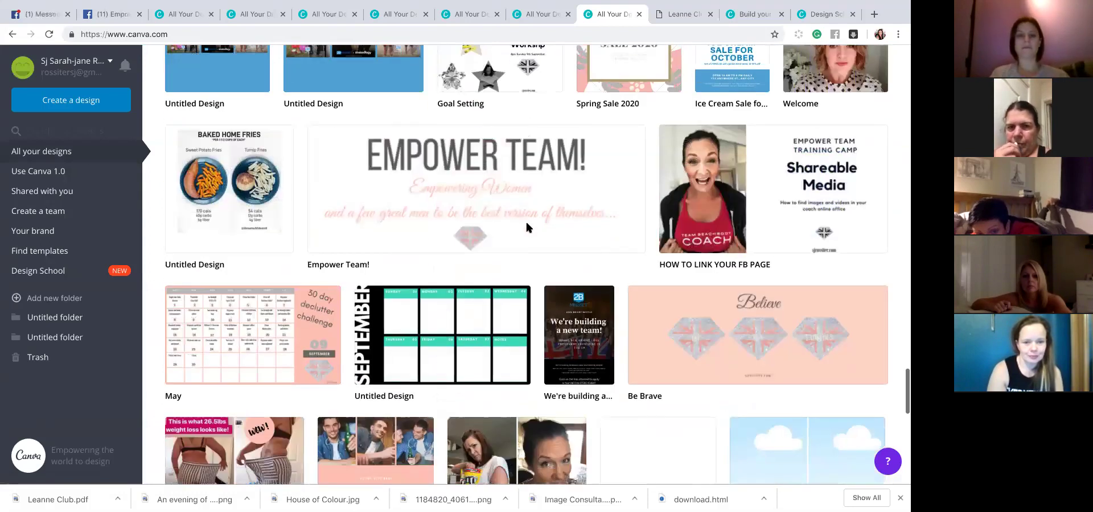
{"action": "scroll", "coordinate": [526, 225], "scroll_direction": "up", "scroll_amount": 3}
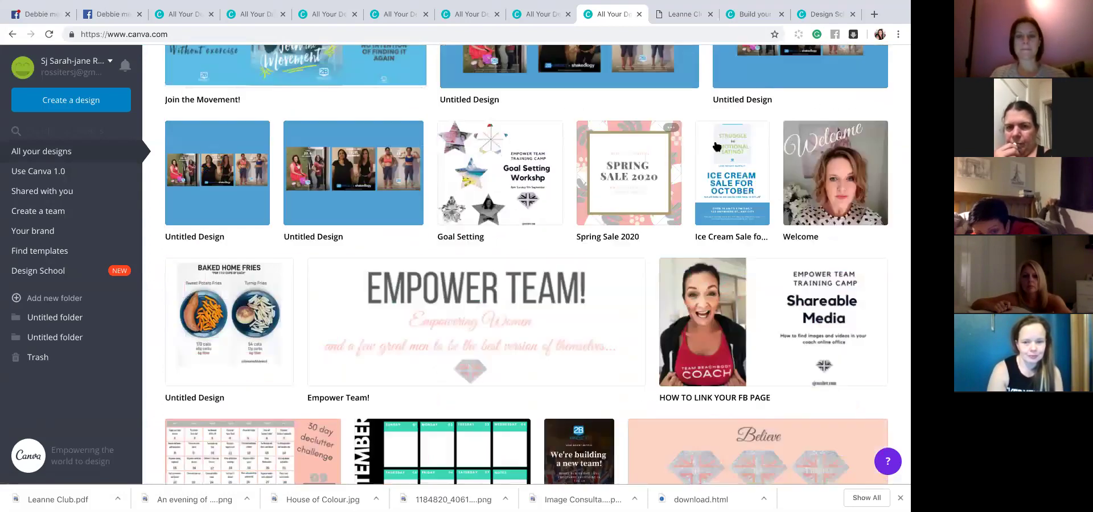
- Open the "HOW TO LINK YOUR FB PAGE" design and view its Shareable Media page
{"action": "mouse_move", "coordinate": [890, 325]}
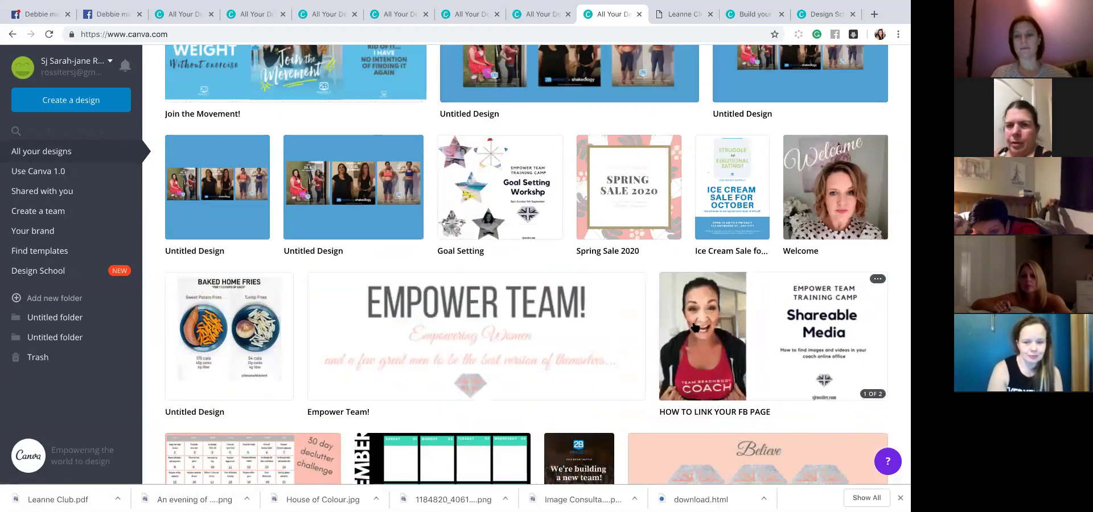
{"action": "left_click", "coordinate": [695, 329]}
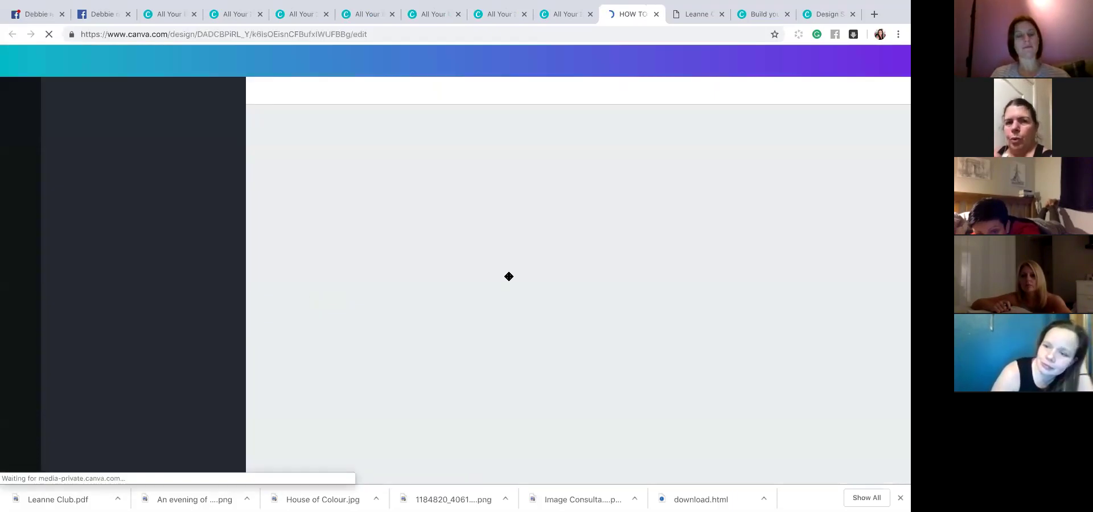
{"action": "scroll", "coordinate": [571, 290], "scroll_direction": "down", "scroll_amount": 3}
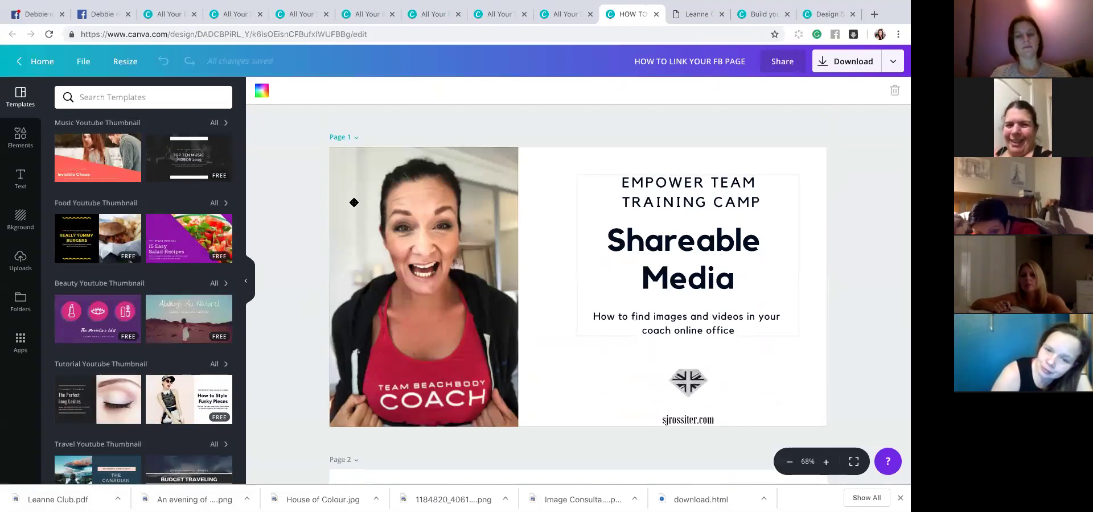
- Return to the home page, then find and open the "Show me the Money!" presentation among the existing designs
{"action": "left_click", "coordinate": [42, 68]}
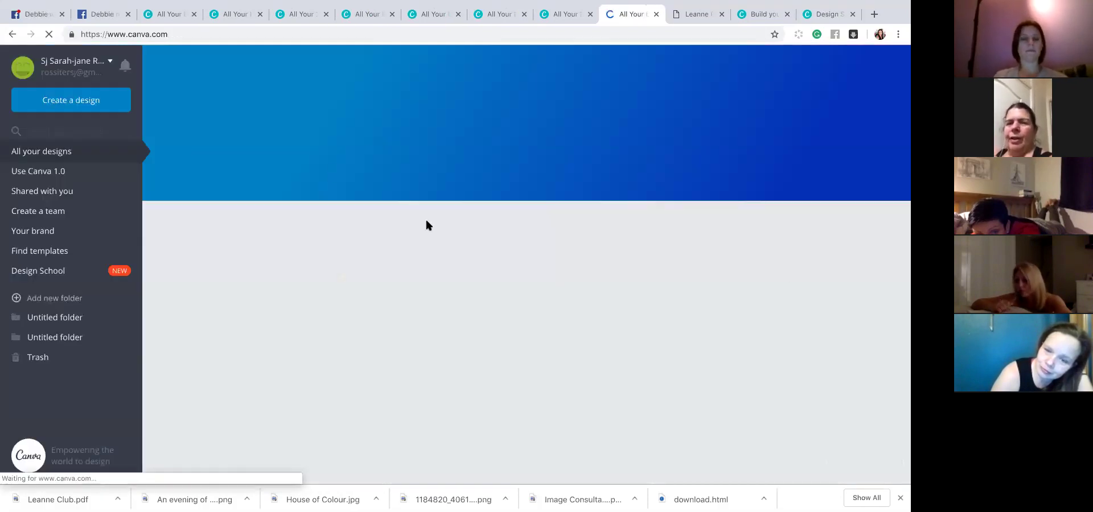
{"action": "scroll", "coordinate": [489, 290], "scroll_direction": "down", "scroll_amount": 20}
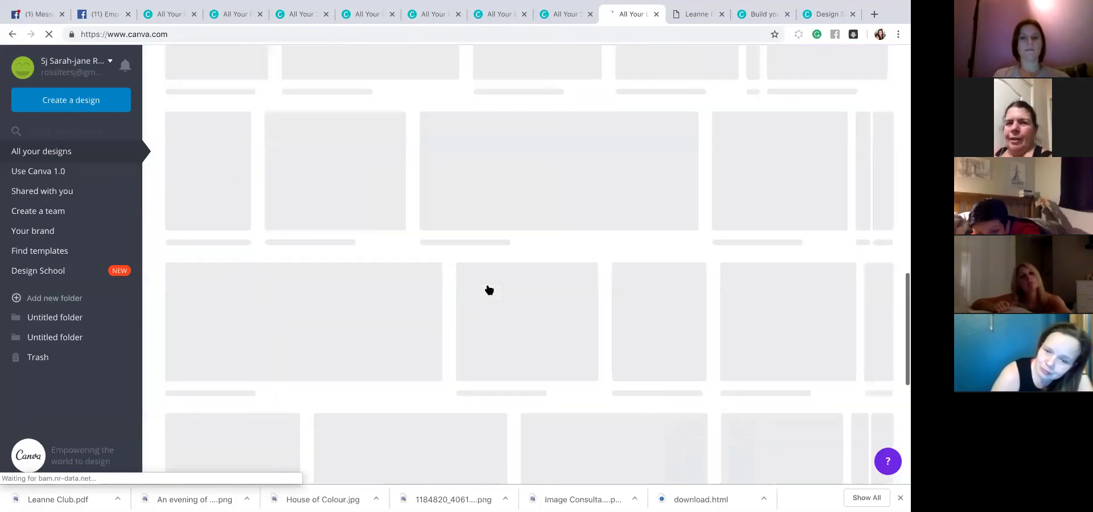
{"action": "scroll", "coordinate": [488, 291], "scroll_direction": "down", "scroll_amount": 2}
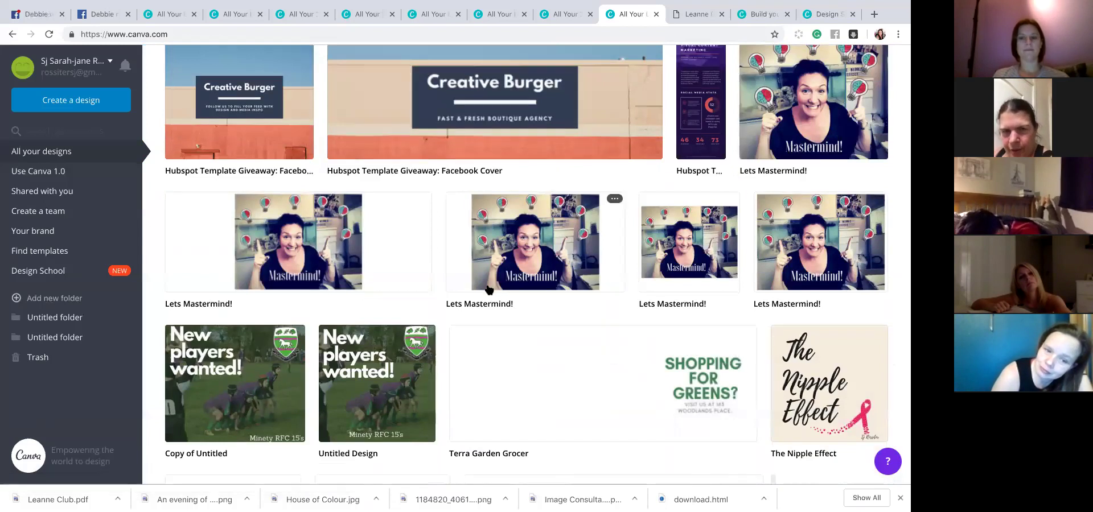
{"action": "scroll", "coordinate": [489, 291], "scroll_direction": "down", "scroll_amount": 7}
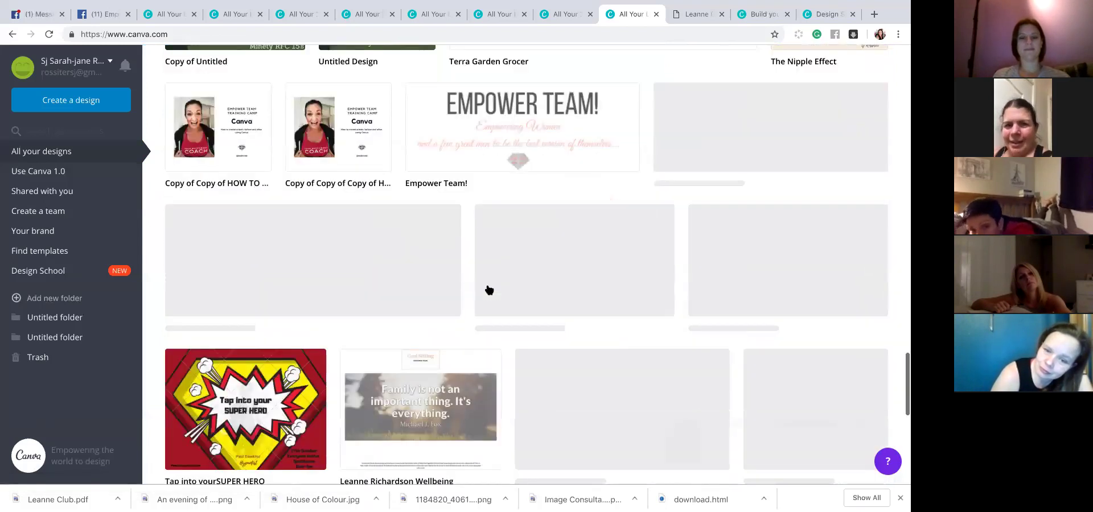
{"action": "scroll", "coordinate": [488, 290], "scroll_direction": "down", "scroll_amount": 2}
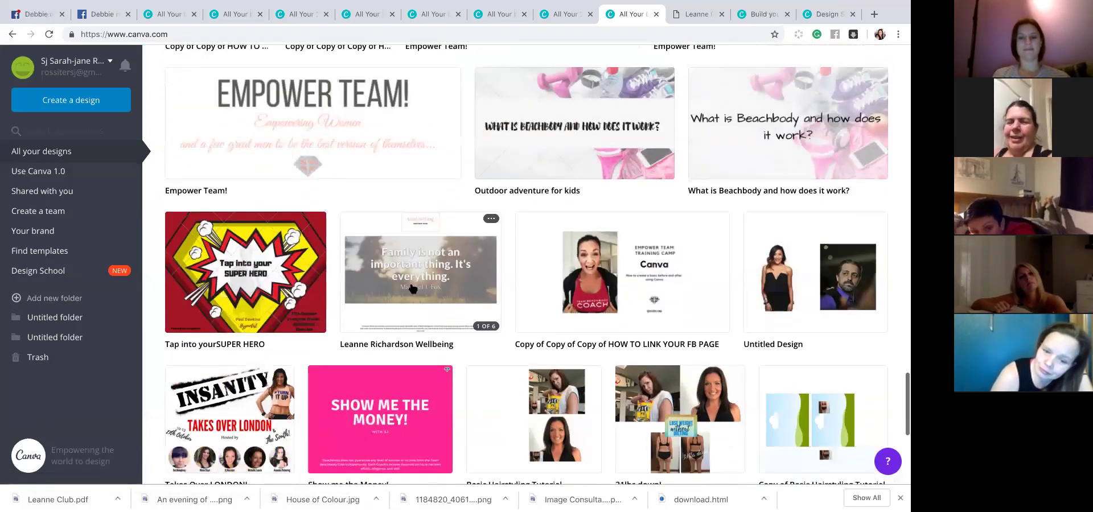
{"action": "scroll", "coordinate": [416, 287], "scroll_direction": "down", "scroll_amount": 2}
{"action": "left_click", "coordinate": [425, 281]}
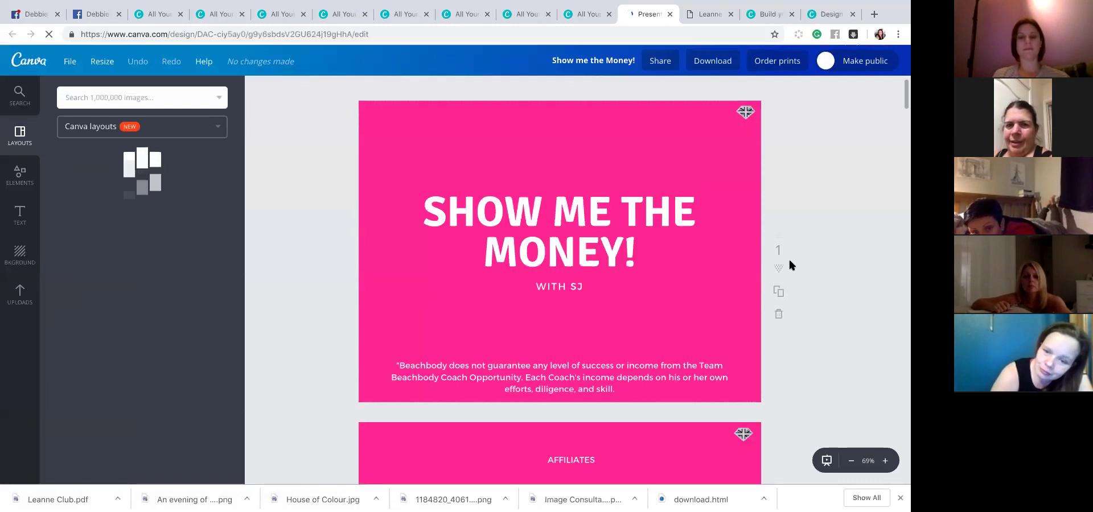
- Review the "Show me the Money!" slides from the title through the bonus and carry over volume pages to the end, and return to slide 1
{"action": "scroll", "coordinate": [727, 272], "scroll_direction": "down", "scroll_amount": 3}
{"action": "scroll", "coordinate": [729, 278], "scroll_direction": "down", "scroll_amount": 10}
{"action": "scroll", "coordinate": [730, 277], "scroll_direction": "down", "scroll_amount": 8}
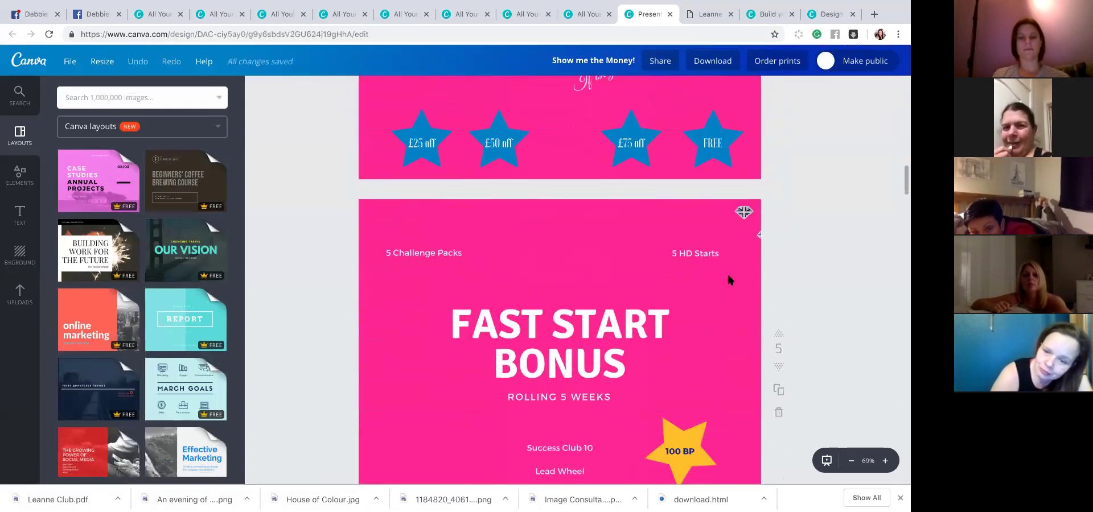
{"action": "scroll", "coordinate": [729, 280], "scroll_direction": "down", "scroll_amount": 7}
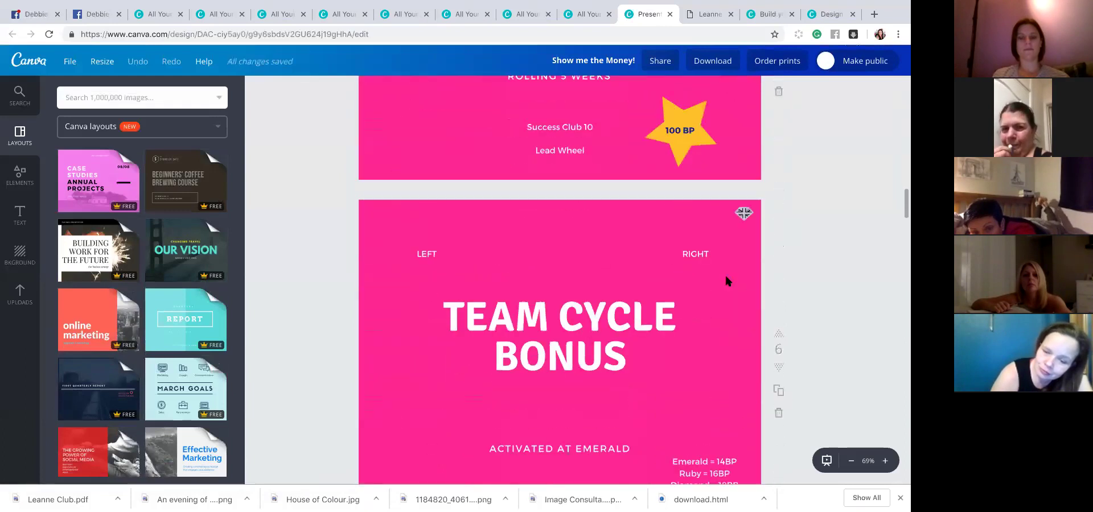
{"action": "scroll", "coordinate": [727, 280], "scroll_direction": "down", "scroll_amount": 12}
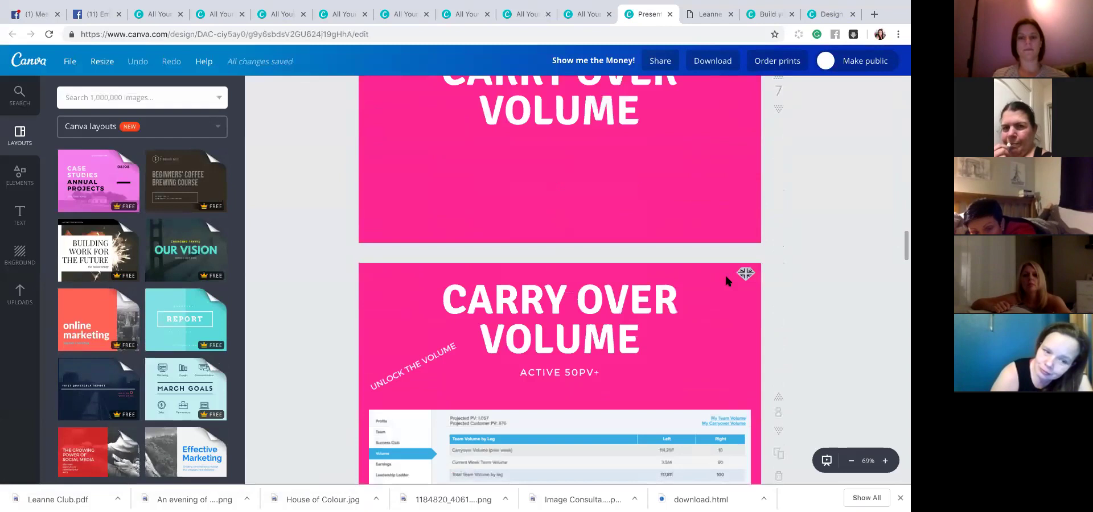
{"action": "scroll", "coordinate": [728, 277], "scroll_direction": "down", "scroll_amount": 1}
{"action": "scroll", "coordinate": [675, 276], "scroll_direction": "down", "scroll_amount": 6}
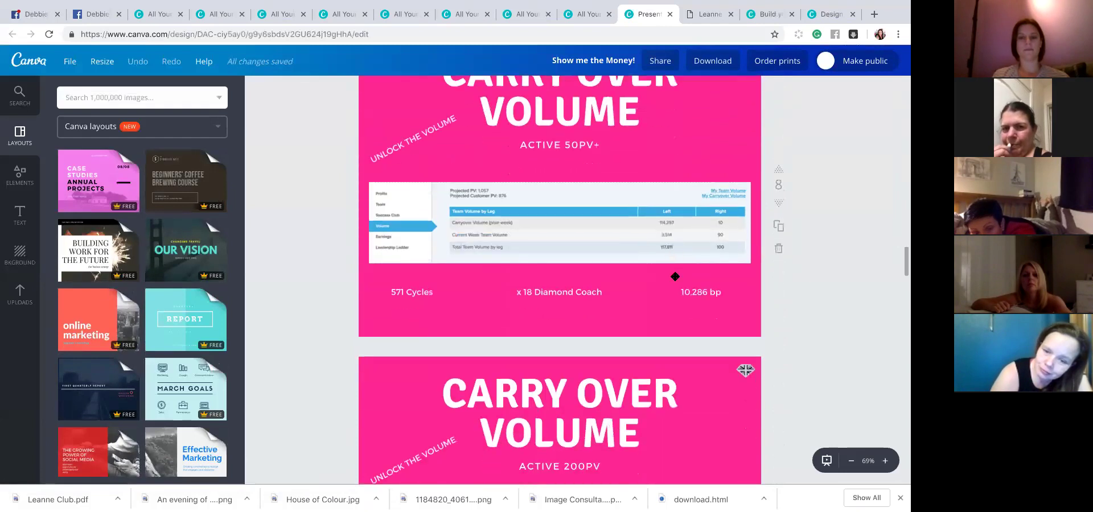
{"action": "scroll", "coordinate": [612, 344], "scroll_direction": "down", "scroll_amount": 1}
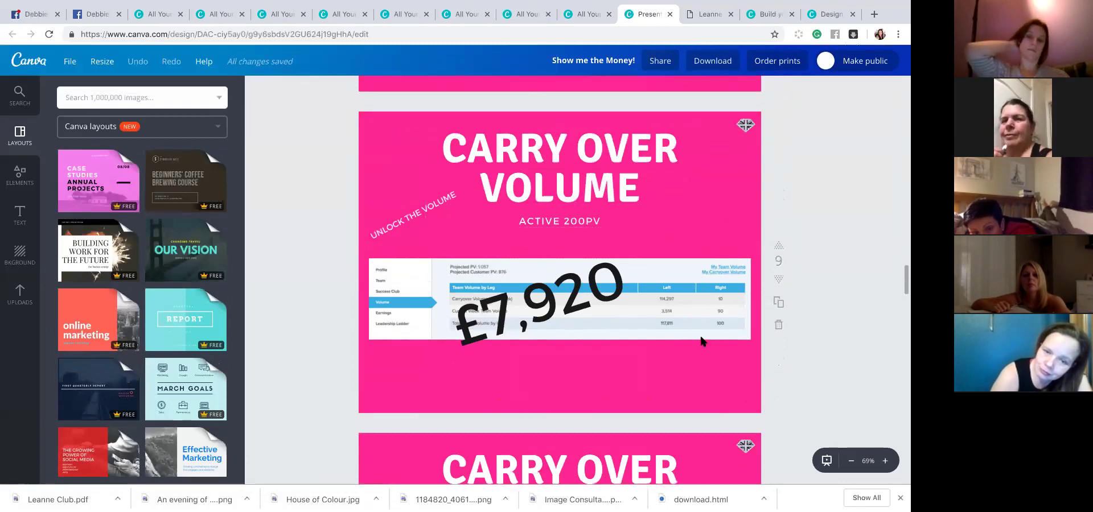
{"action": "scroll", "coordinate": [701, 341], "scroll_direction": "down", "scroll_amount": 5}
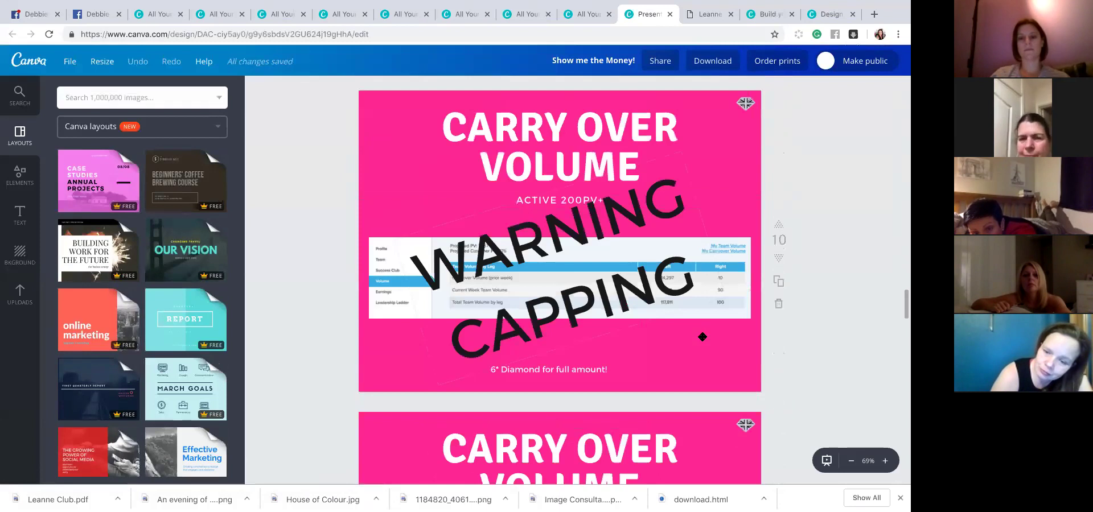
{"action": "scroll", "coordinate": [702, 337], "scroll_direction": "down", "scroll_amount": 10}
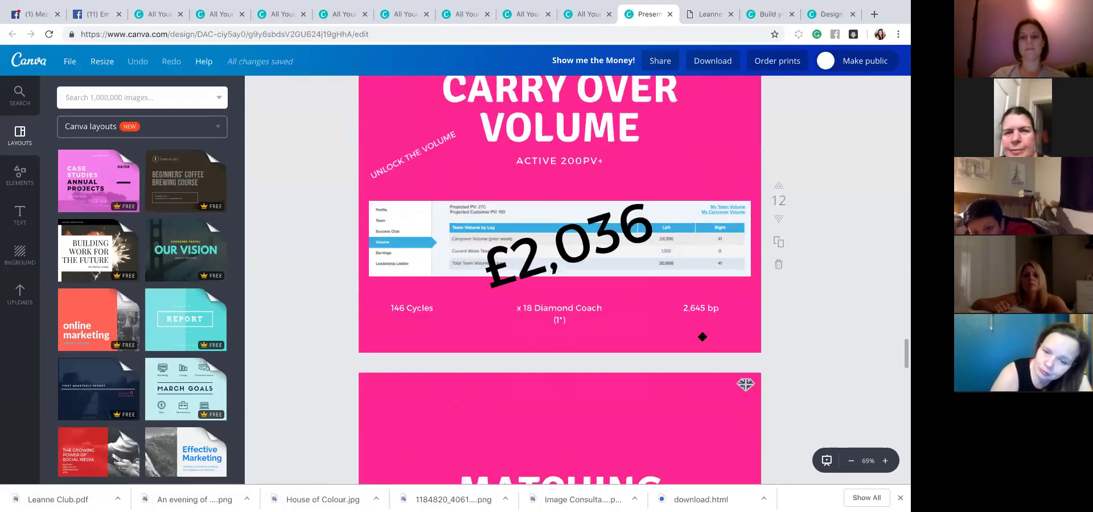
{"action": "scroll", "coordinate": [702, 337], "scroll_direction": "down", "scroll_amount": 15}
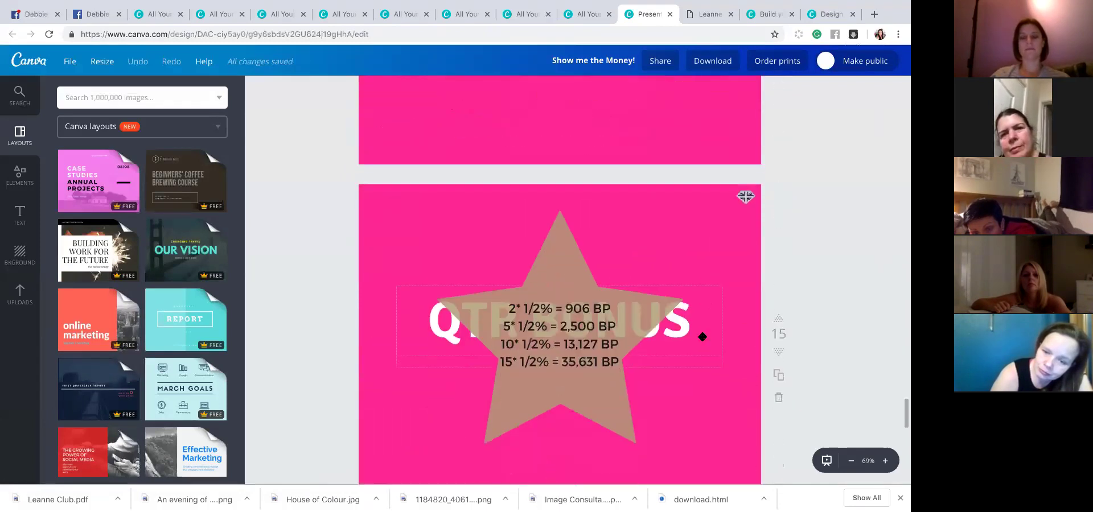
{"action": "scroll", "coordinate": [701, 337], "scroll_direction": "down", "scroll_amount": 7}
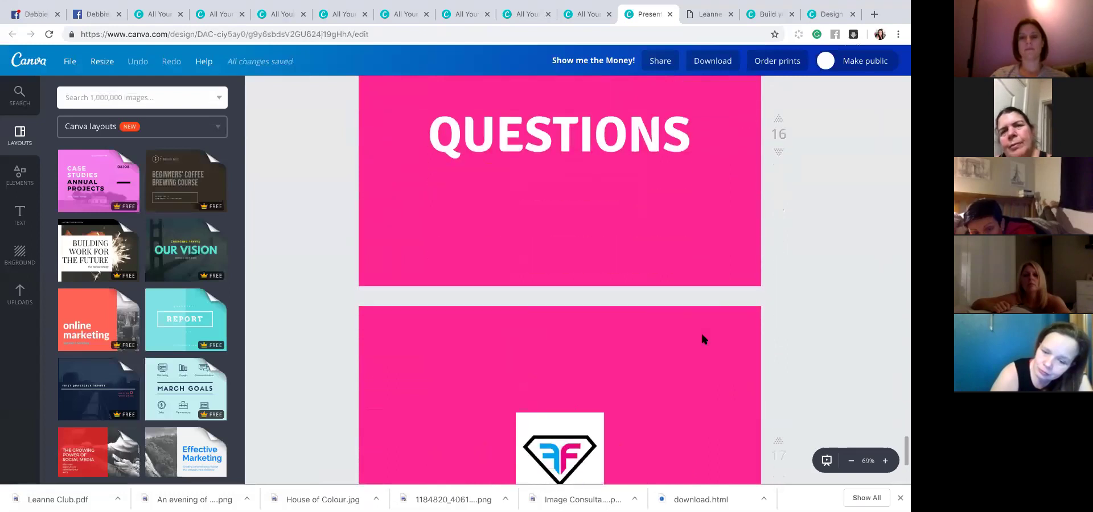
{"action": "scroll", "coordinate": [701, 332], "scroll_direction": "down", "scroll_amount": 4}
{"action": "scroll", "coordinate": [535, 223], "scroll_direction": "up", "scroll_amount": 5}
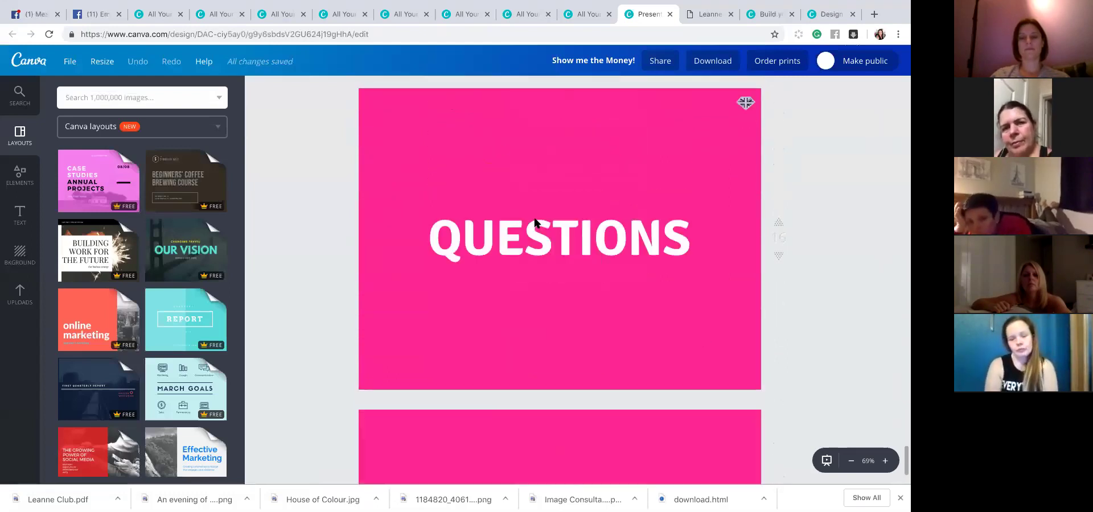
{"action": "scroll", "coordinate": [535, 223], "scroll_direction": "up", "scroll_amount": 20}
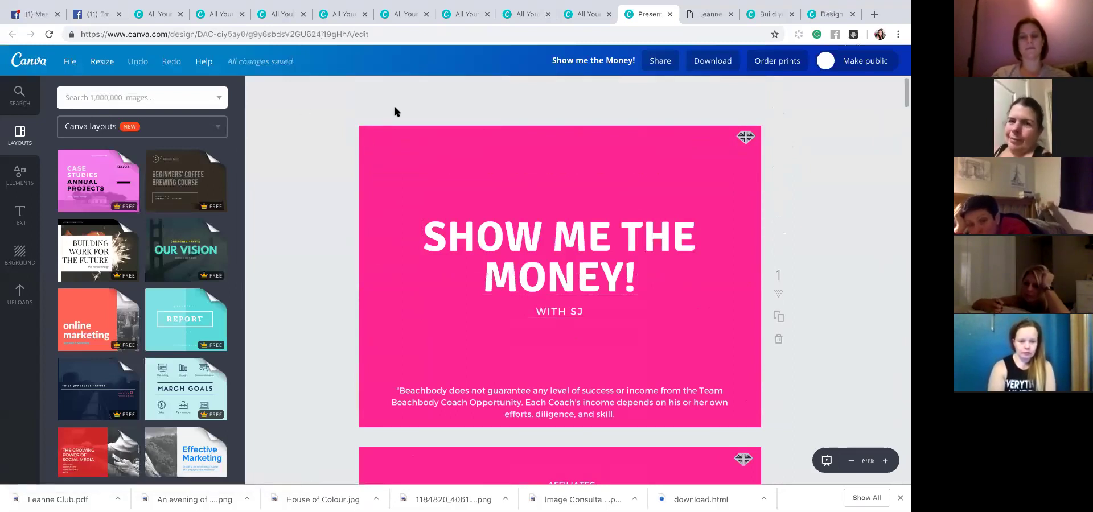
- Browse the Canva layouts offered for the presentation and go back to the home page
{"action": "scroll", "coordinate": [180, 310], "scroll_direction": "down", "scroll_amount": 10}
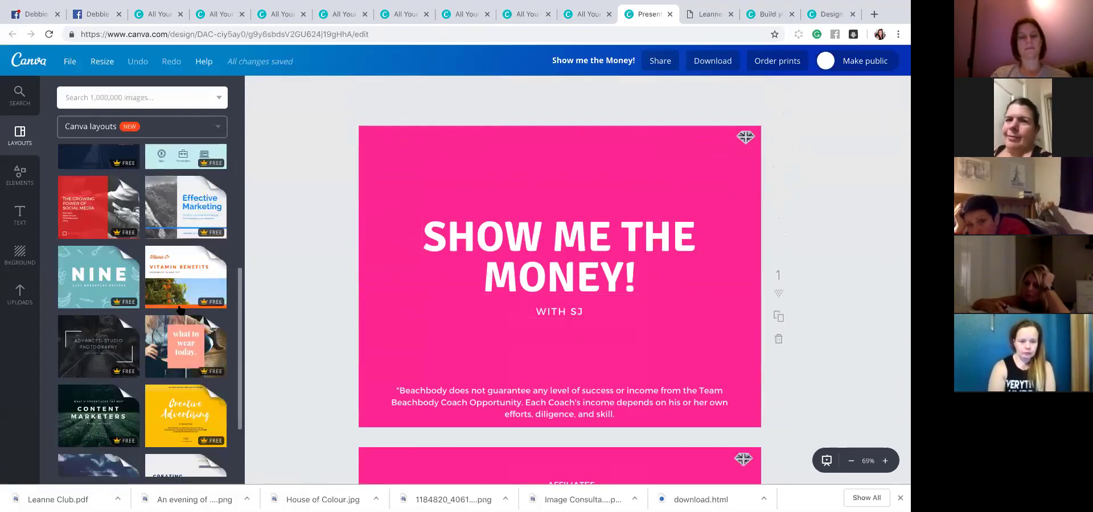
{"action": "scroll", "coordinate": [180, 310], "scroll_direction": "down", "scroll_amount": 5}
{"action": "scroll", "coordinate": [143, 285], "scroll_direction": "up", "scroll_amount": 4}
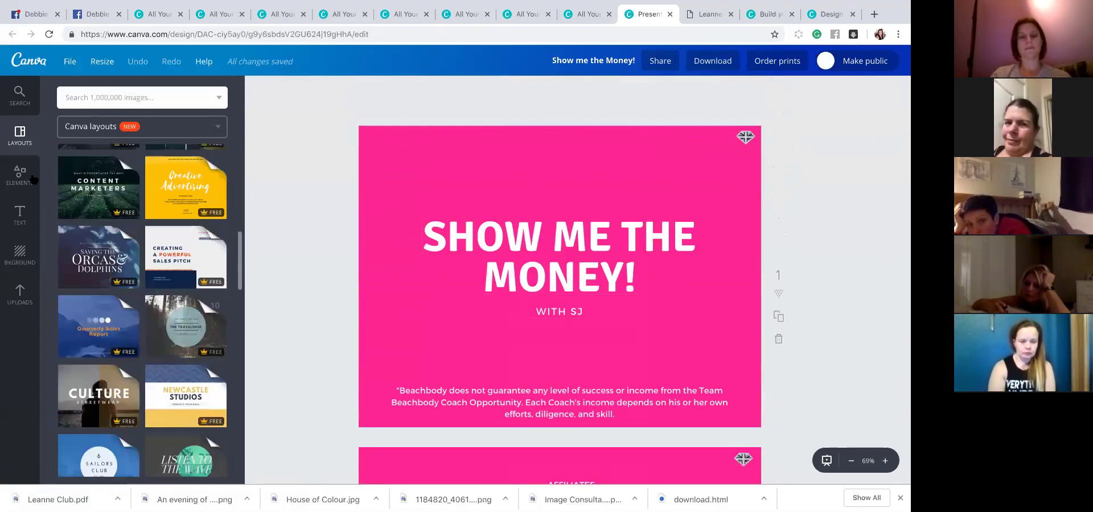
{"action": "left_click", "coordinate": [21, 71]}
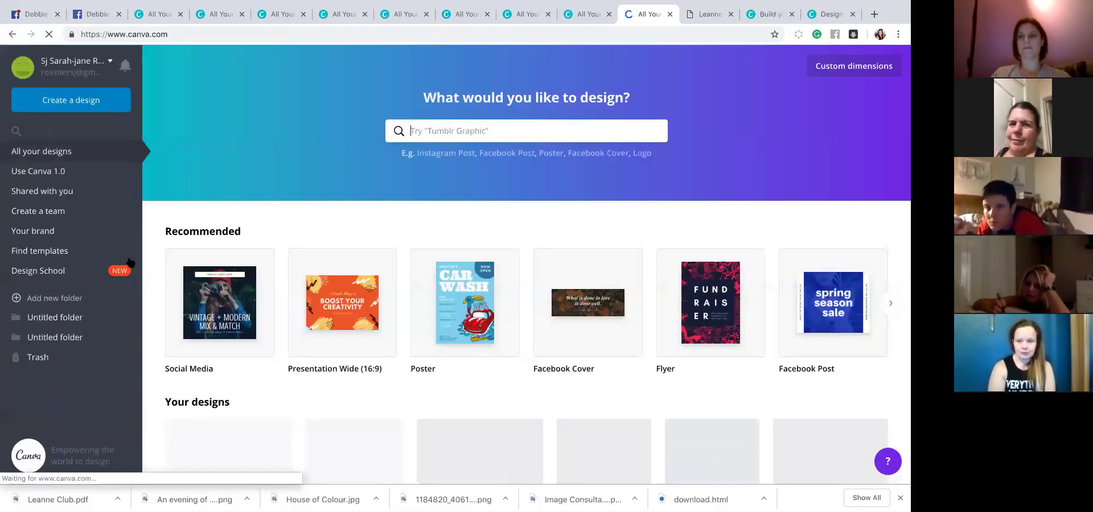
- View the team creation page and the designs shared with this account, and return to all designs
{"action": "left_click", "coordinate": [55, 214]}
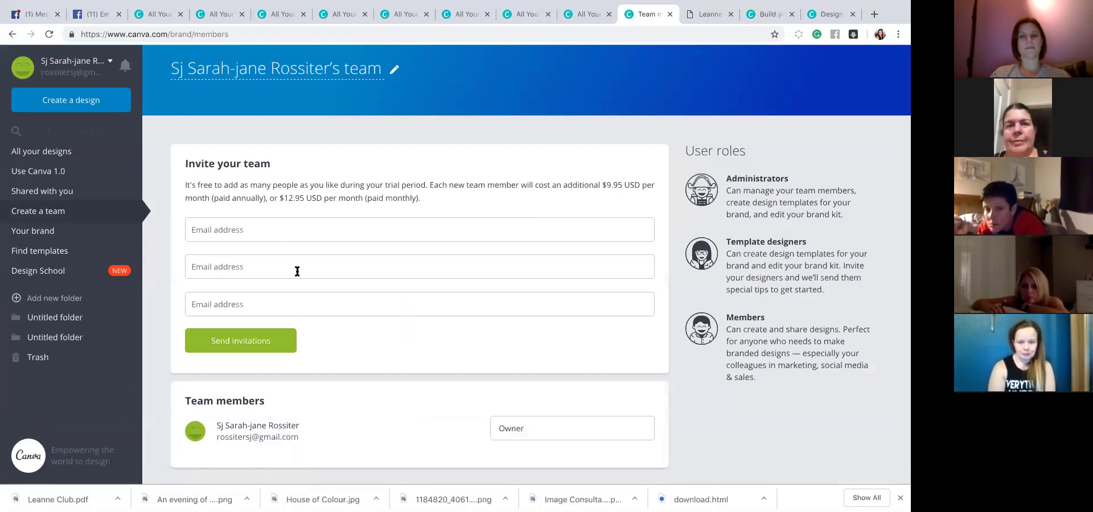
{"action": "scroll", "coordinate": [414, 393], "scroll_direction": "down", "scroll_amount": 1}
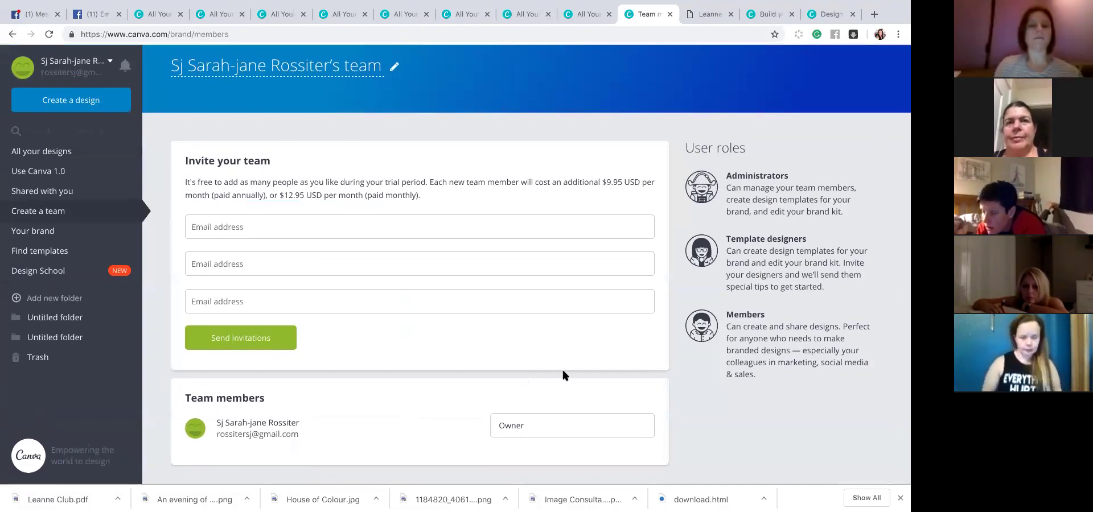
{"action": "left_click", "coordinate": [51, 192]}
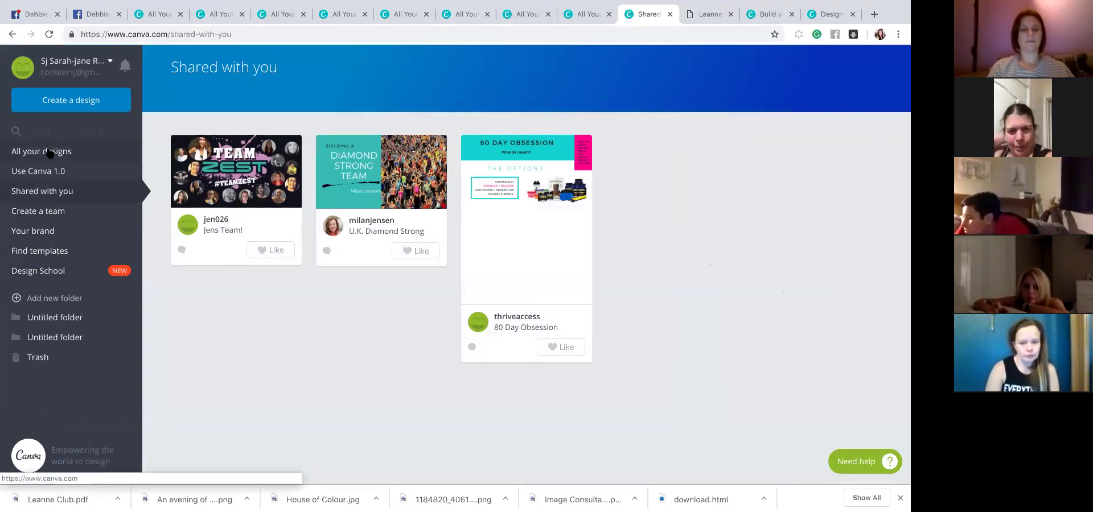
{"action": "left_click", "coordinate": [49, 152]}
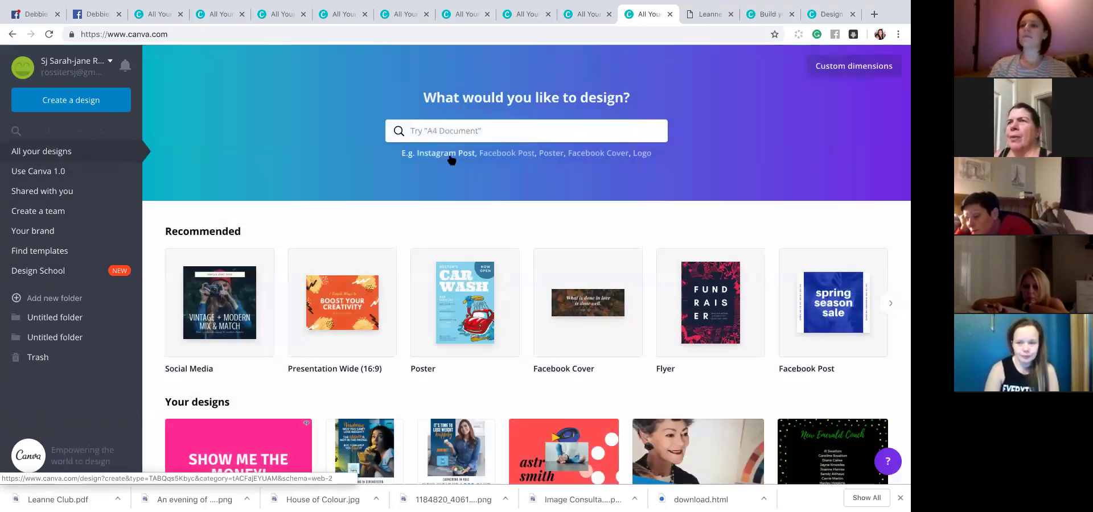
- Add a new folder named "Team 2B Group" and open it
{"action": "scroll", "coordinate": [438, 230], "scroll_direction": "down", "scroll_amount": 1}
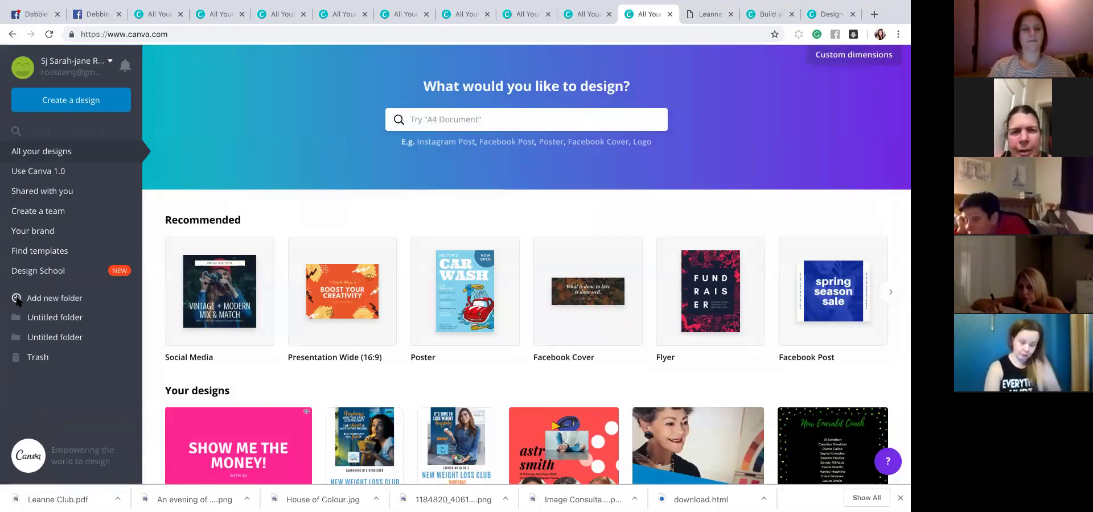
{"action": "left_click", "coordinate": [27, 301]}
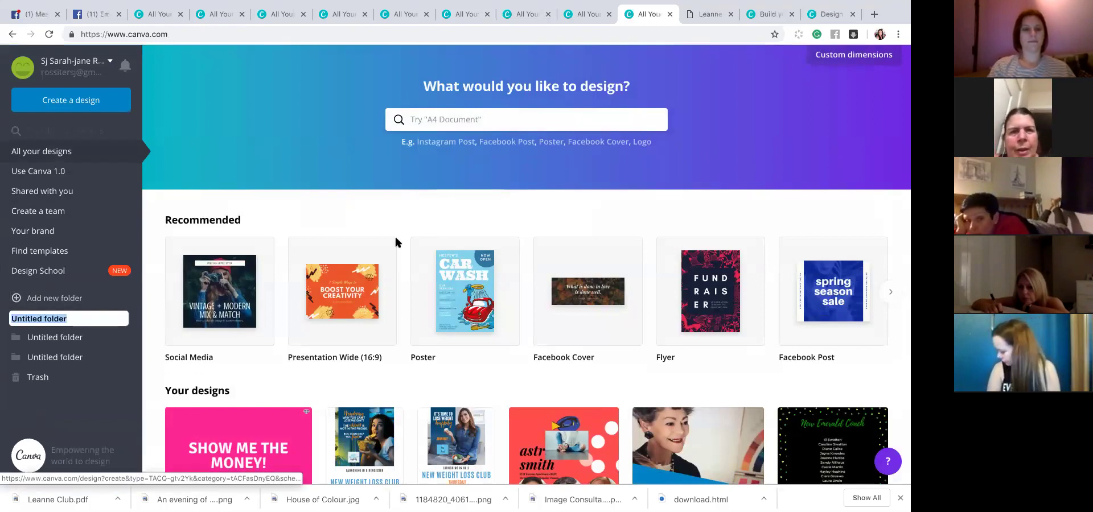
{"action": "scroll", "coordinate": [450, 324], "scroll_direction": "down", "scroll_amount": 3}
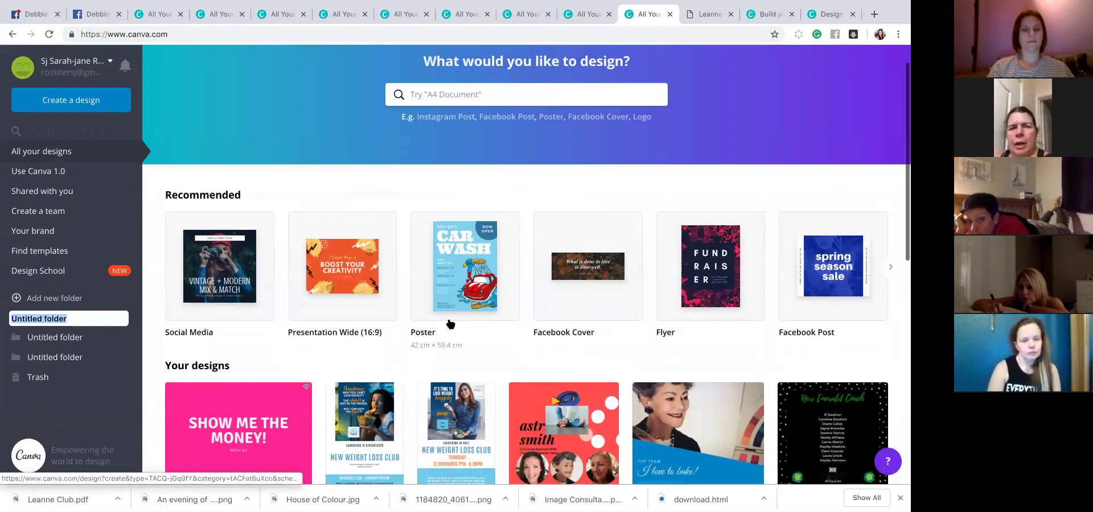
{"action": "scroll", "coordinate": [450, 325], "scroll_direction": "up", "scroll_amount": 3}
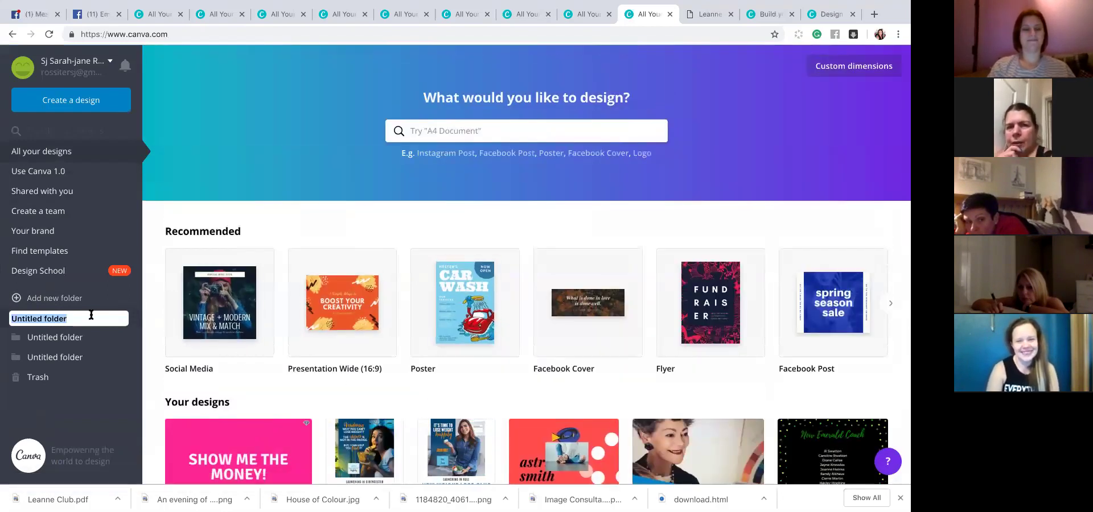
{"action": "type", "text": "Team 2B Group"}
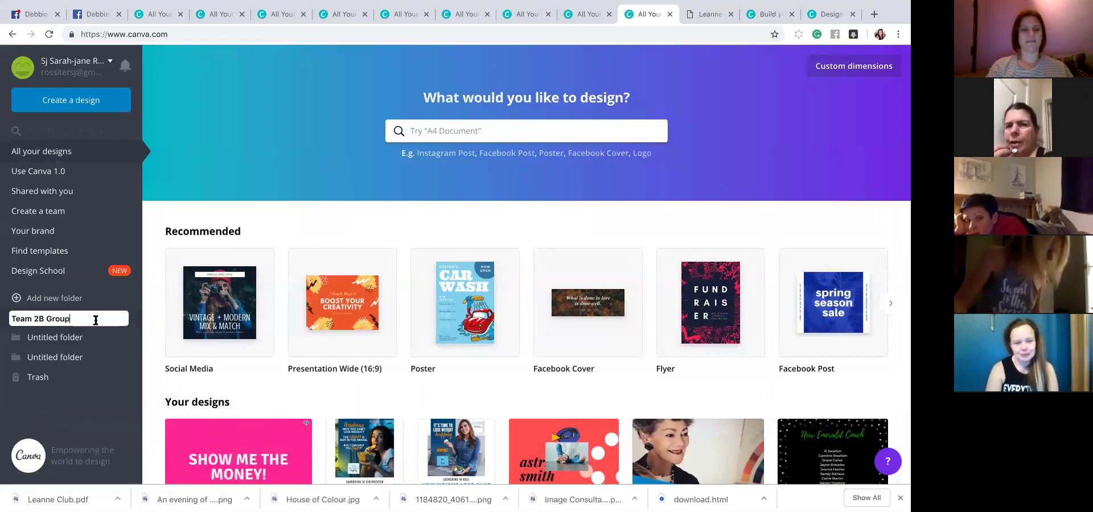
{"action": "left_click", "coordinate": [69, 319]}
{"action": "left_click", "coordinate": [68, 319]}
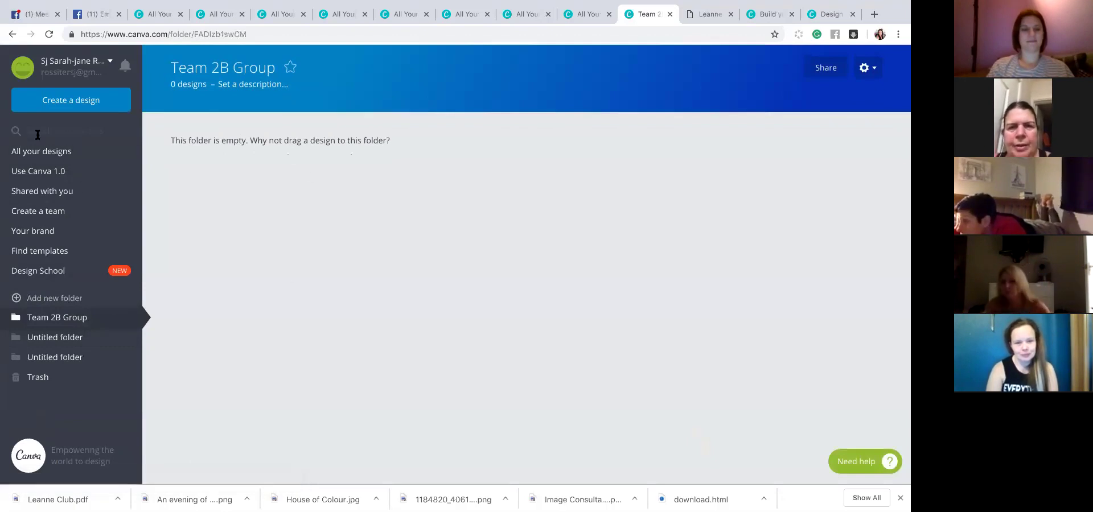
- Open the "Copy of Cirencester Club" flyer from all designs and return to the home page
{"action": "left_click", "coordinate": [39, 153]}
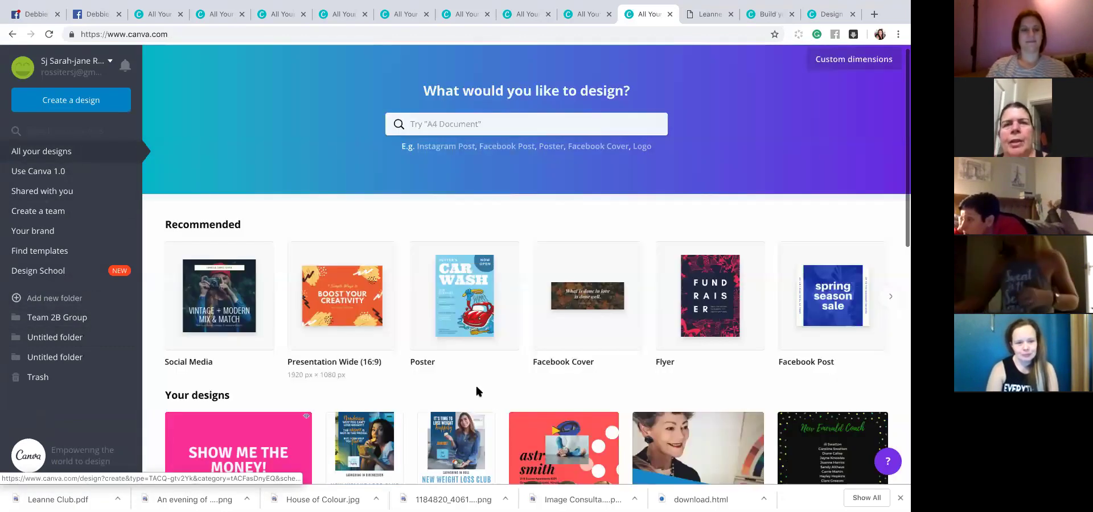
{"action": "scroll", "coordinate": [476, 384], "scroll_direction": "down", "scroll_amount": 3}
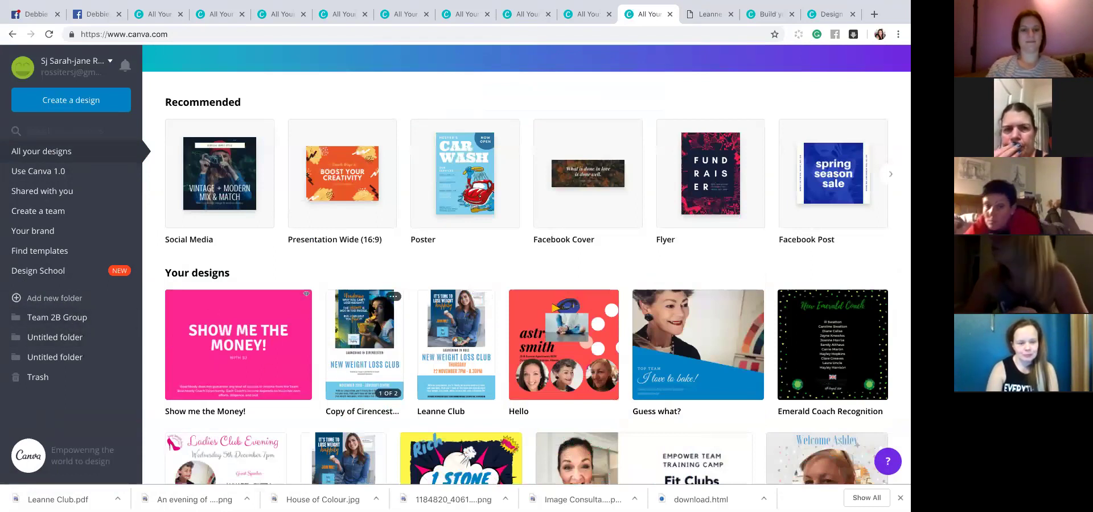
{"action": "left_click", "coordinate": [372, 310]}
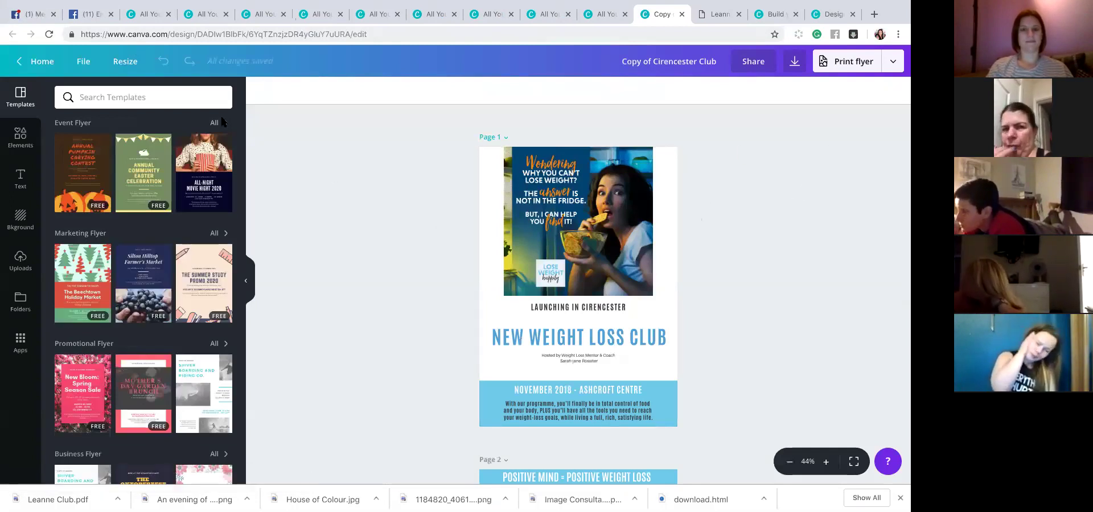
{"action": "left_click", "coordinate": [53, 70]}
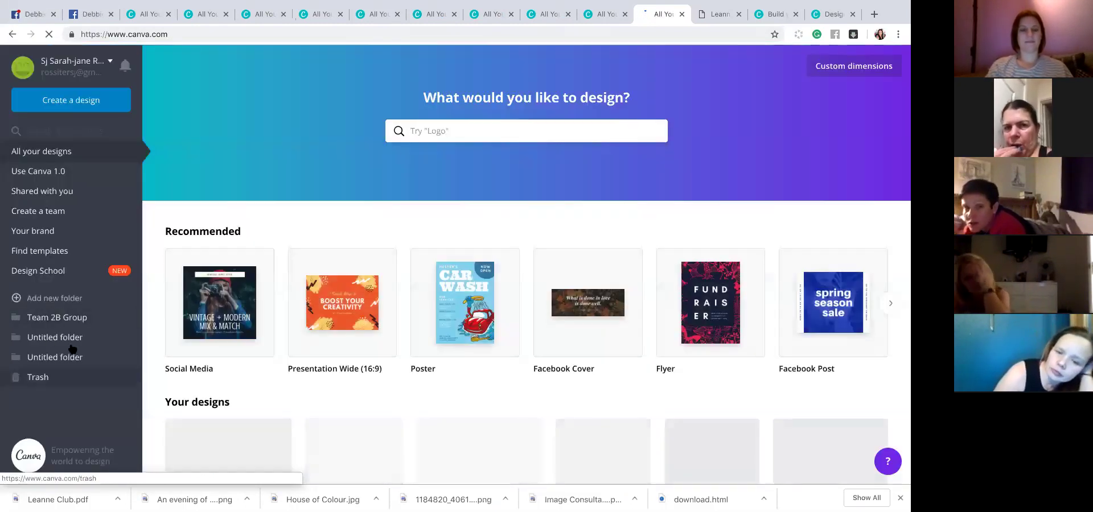
- Browse the recommended design types and the existing designs on the home page
{"action": "scroll", "coordinate": [672, 273], "scroll_direction": "down", "scroll_amount": 3}
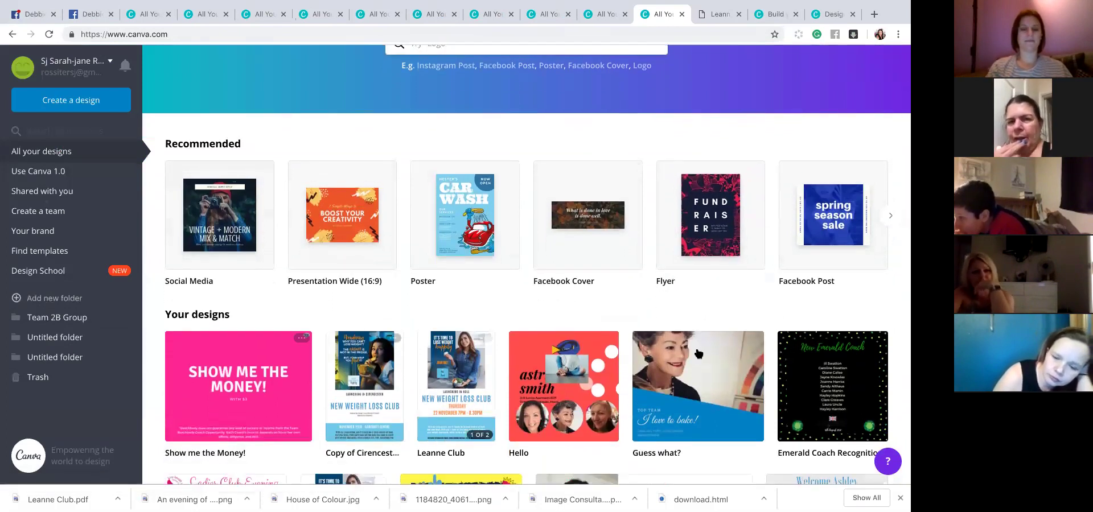
{"action": "scroll", "coordinate": [698, 354], "scroll_direction": "down", "scroll_amount": 3}
{"action": "scroll", "coordinate": [275, 239], "scroll_direction": "down", "scroll_amount": 2}
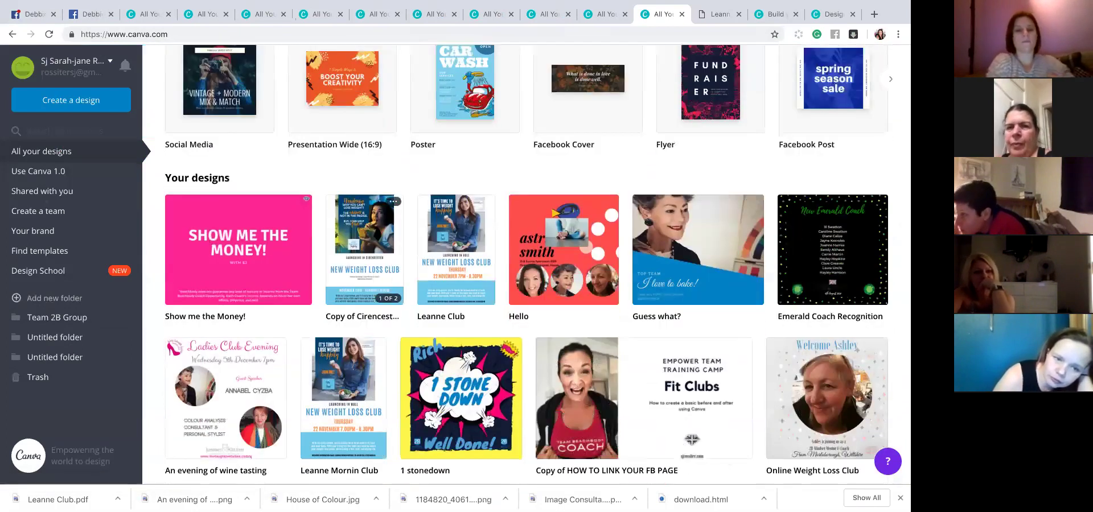
{"action": "scroll", "coordinate": [251, 308], "scroll_direction": "down", "scroll_amount": 5}
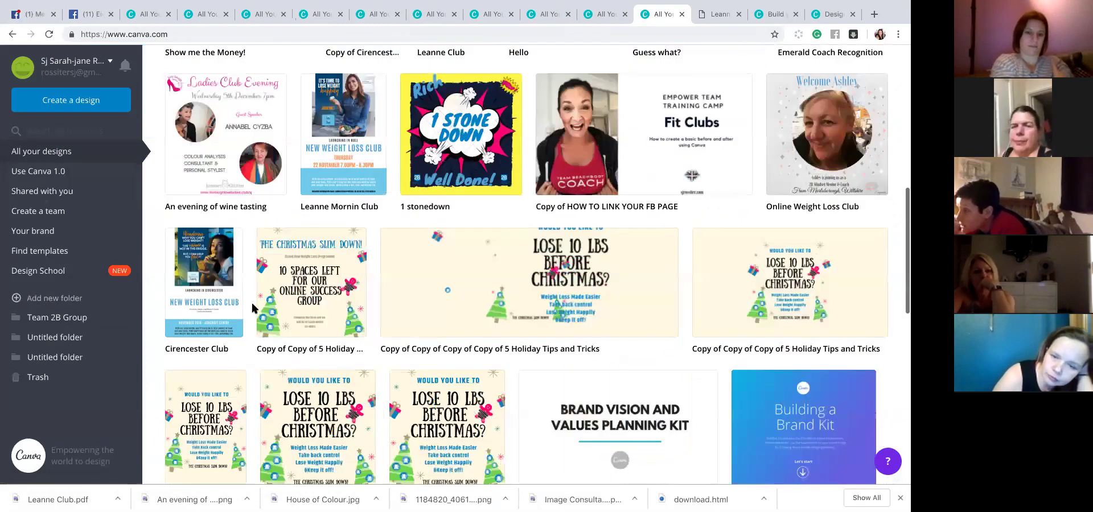
{"action": "scroll", "coordinate": [591, 205], "scroll_direction": "up", "scroll_amount": 5}
{"action": "scroll", "coordinate": [592, 207], "scroll_direction": "up", "scroll_amount": 3}
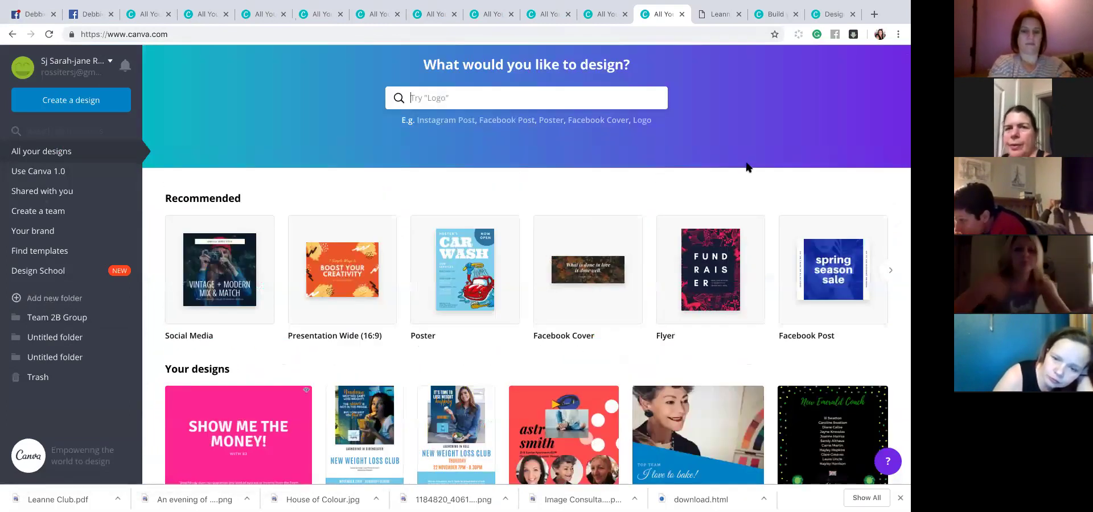
{"action": "scroll", "coordinate": [748, 166], "scroll_direction": "up", "scroll_amount": 1}
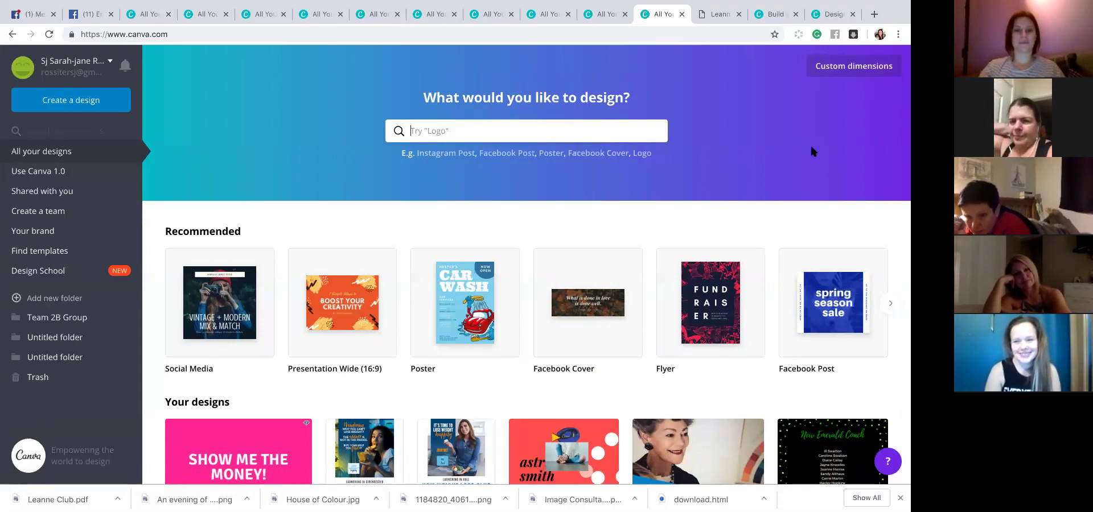
{"action": "scroll", "coordinate": [426, 231], "scroll_direction": "down", "scroll_amount": 3}
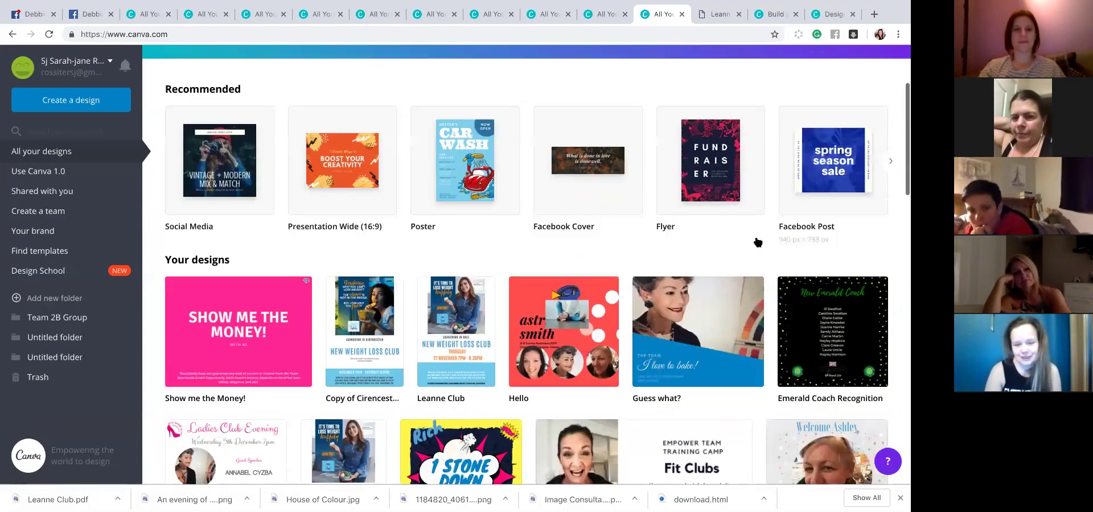
{"action": "scroll", "coordinate": [758, 242], "scroll_direction": "down", "scroll_amount": 1}
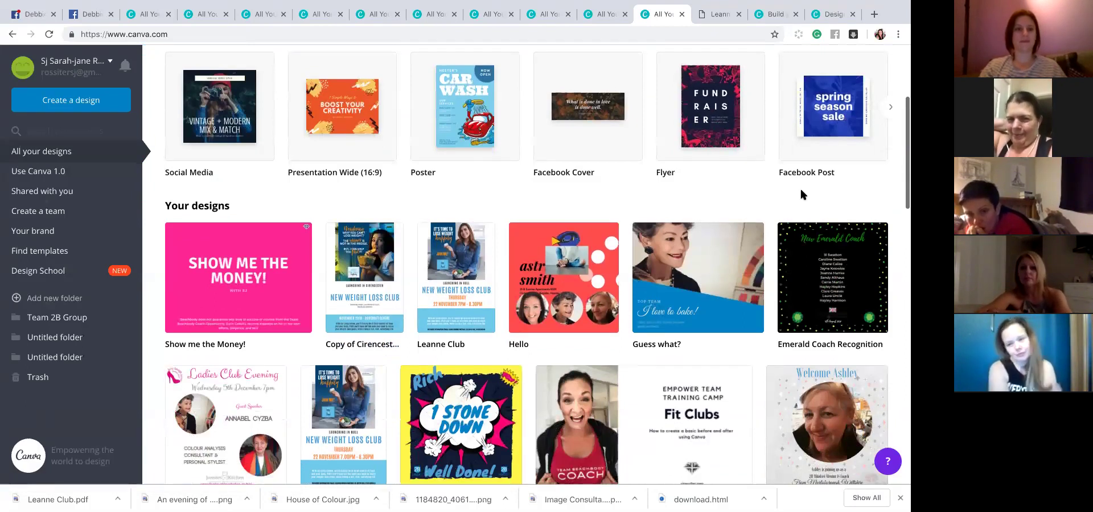
{"action": "scroll", "coordinate": [801, 195], "scroll_direction": "up", "scroll_amount": 4}
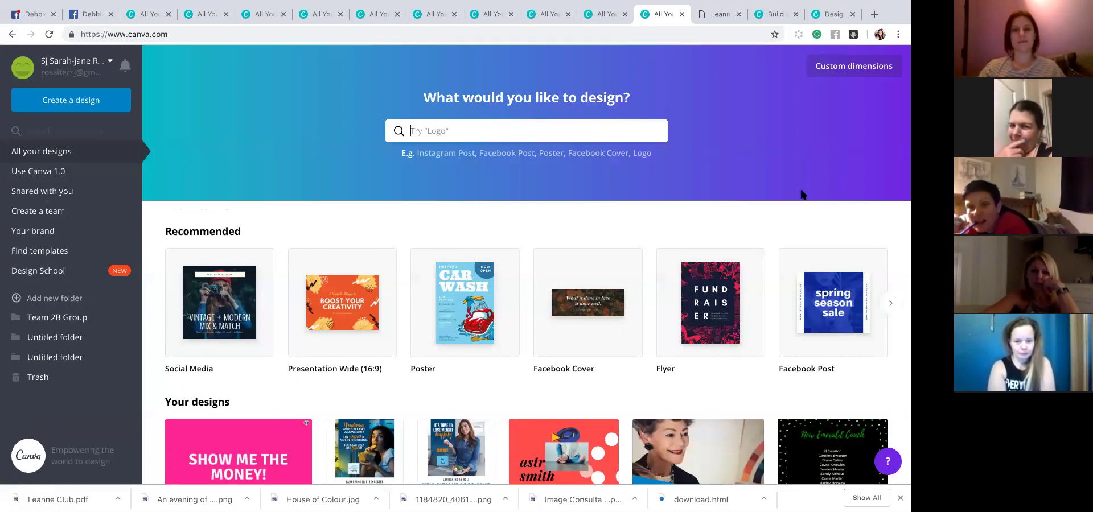
{"action": "scroll", "coordinate": [797, 165], "scroll_direction": "down", "scroll_amount": 3}
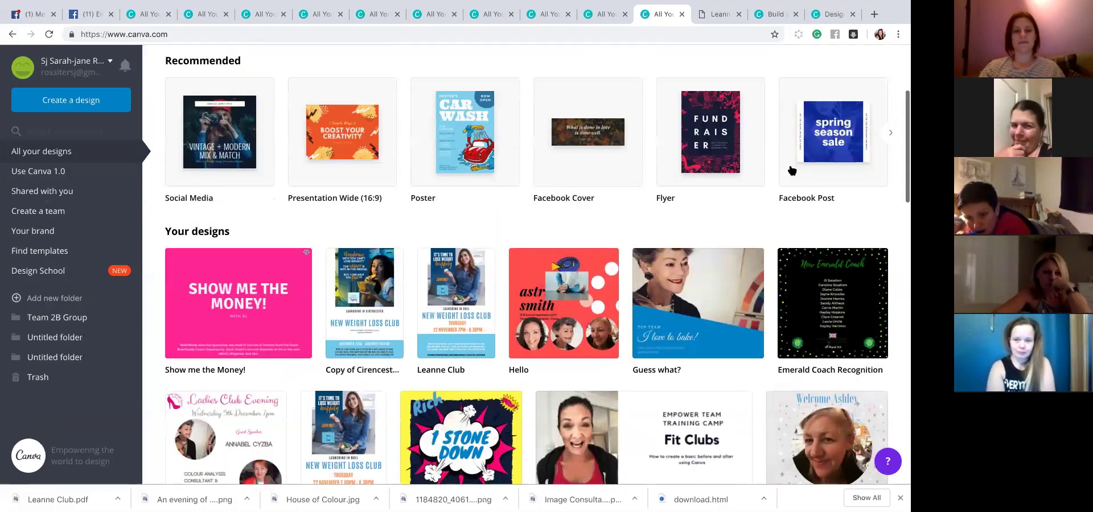
{"action": "scroll", "coordinate": [791, 170], "scroll_direction": "down", "scroll_amount": 1}
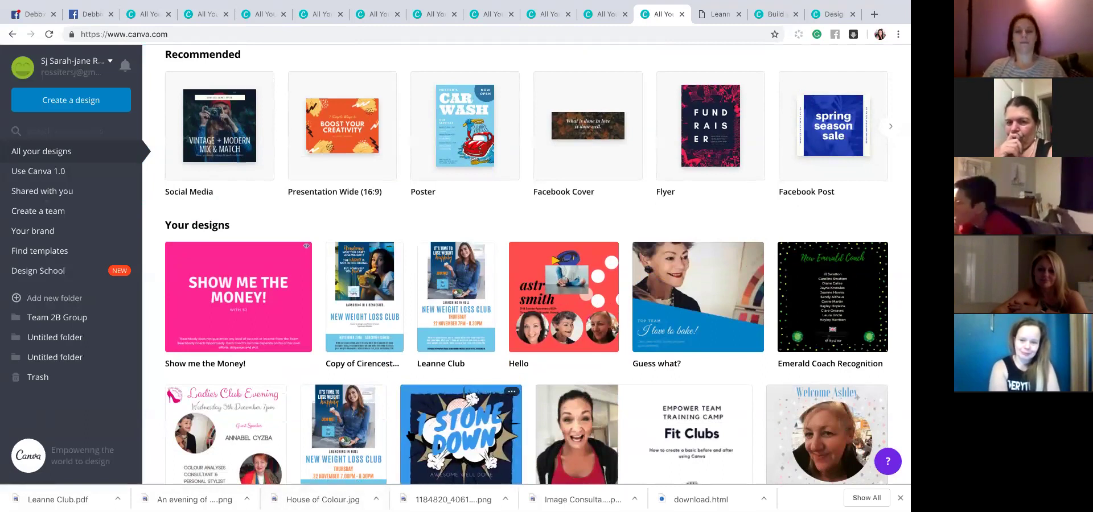
{"action": "scroll", "coordinate": [455, 364], "scroll_direction": "down", "scroll_amount": 1}
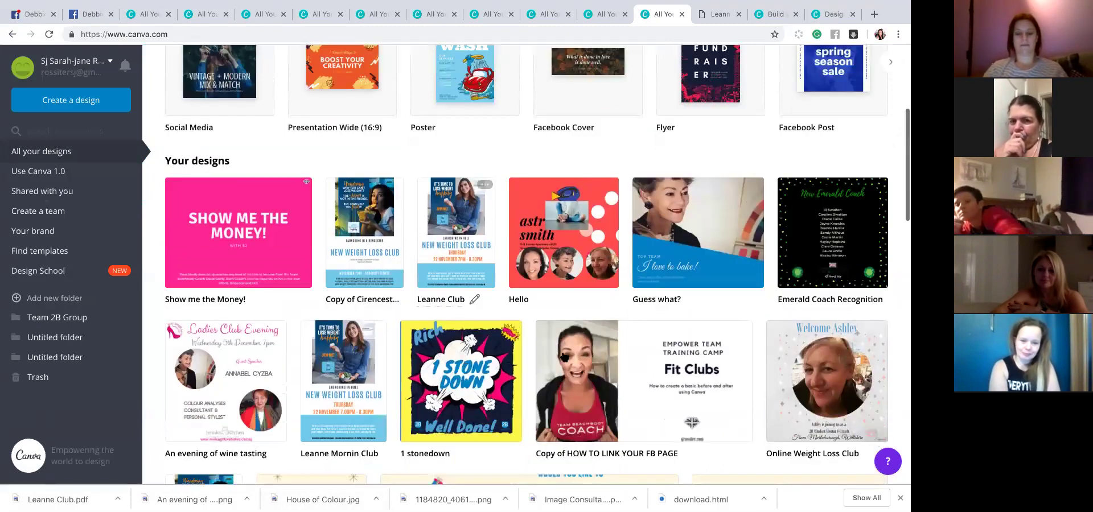